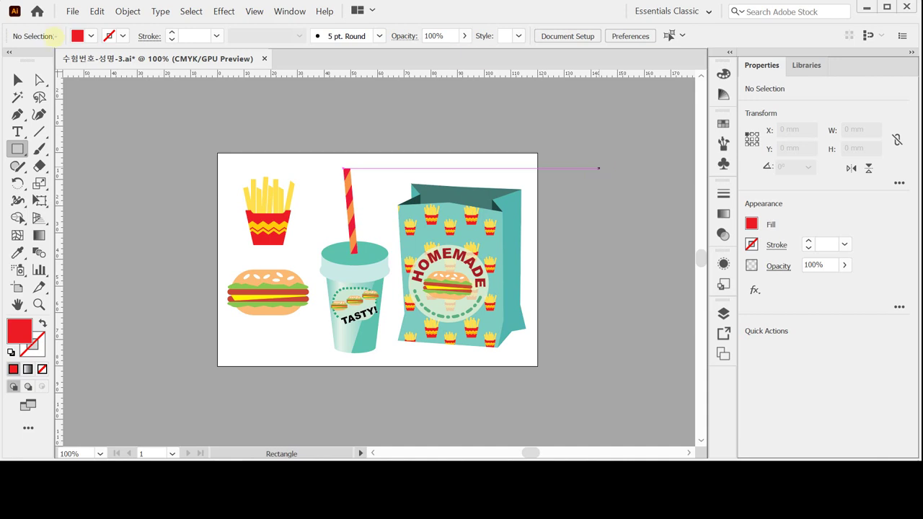
Create a new landscape CMYK document measuring 120 mm wide by 80 mm high, with millimetres as its units
left_click(73, 12)
left_click(85, 28)
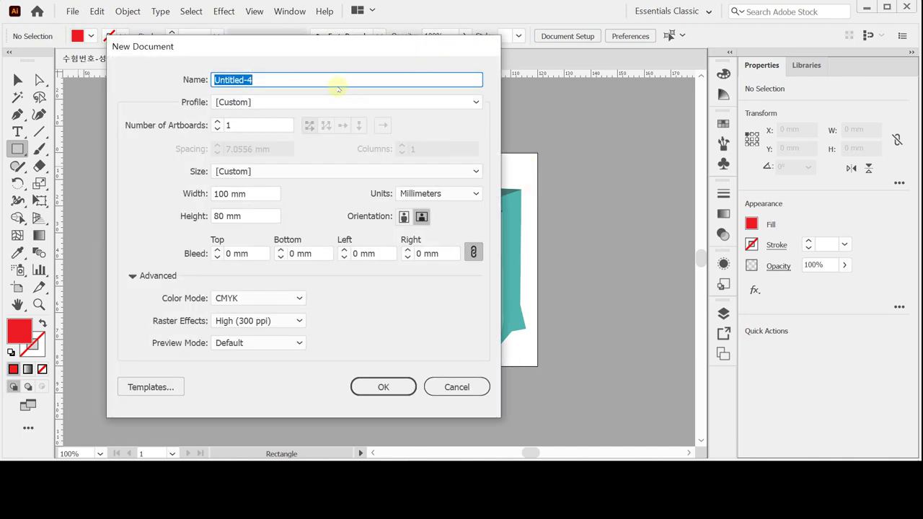
left_click(454, 196)
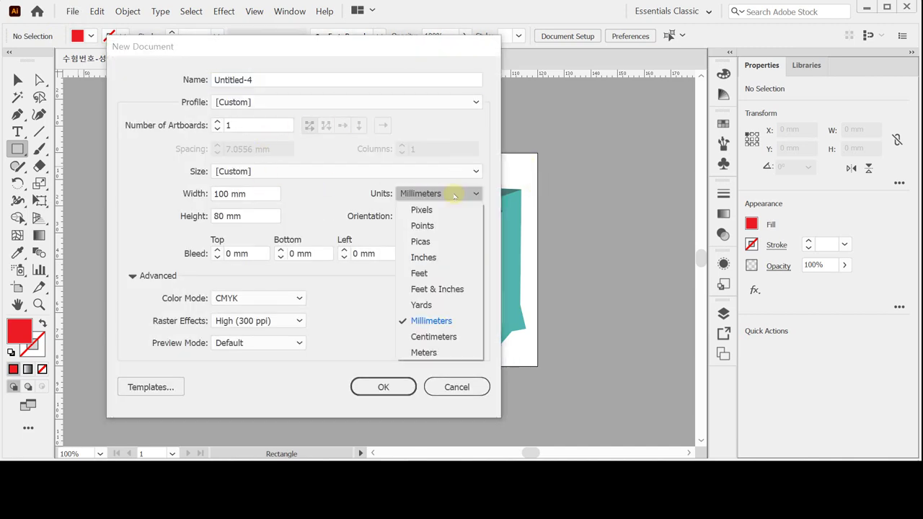
left_click(455, 195)
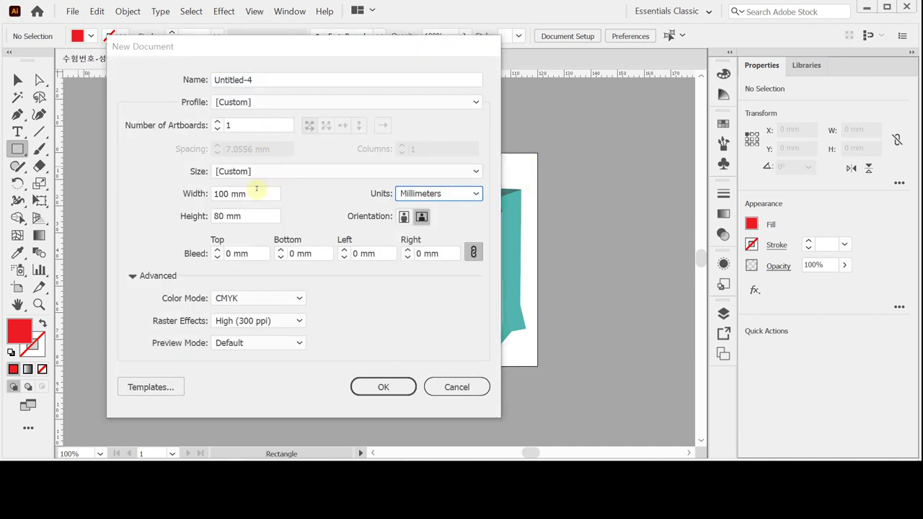
left_click(253, 196)
type("120")
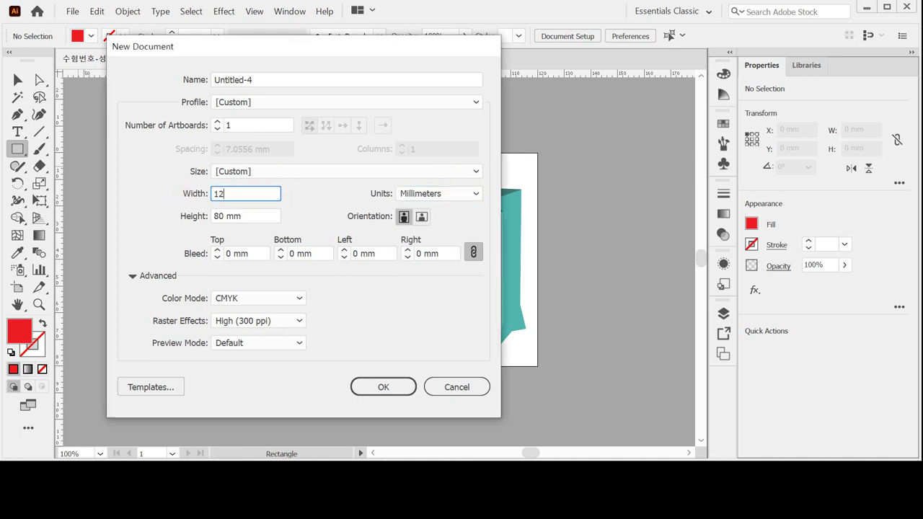
key("Tab")
key("Tab")
key("Tab")
key("Tab")
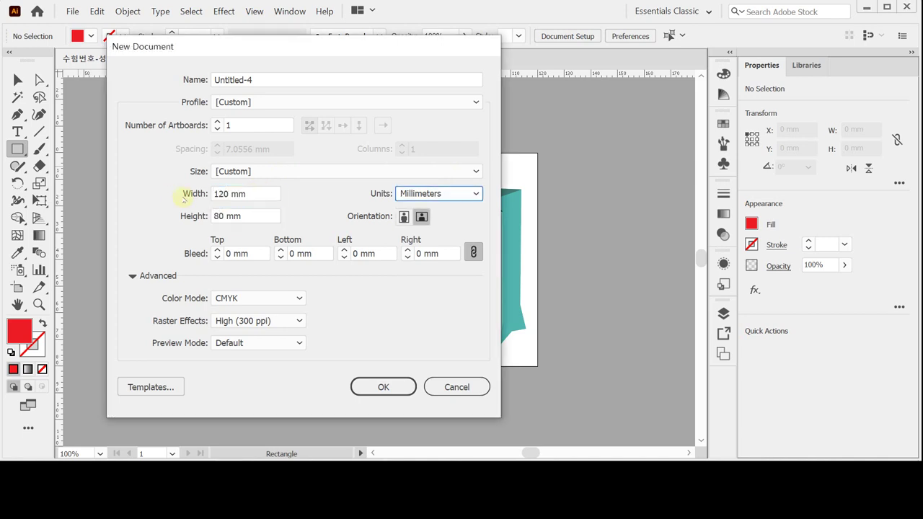
key("Tab")
key("Tab")
key("Tab")
key("Tab")
key("Tab")
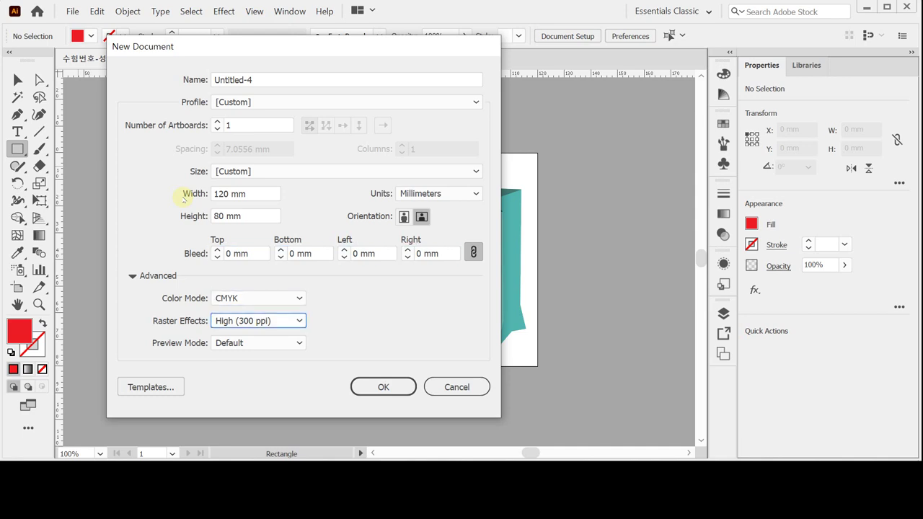
key("Escape")
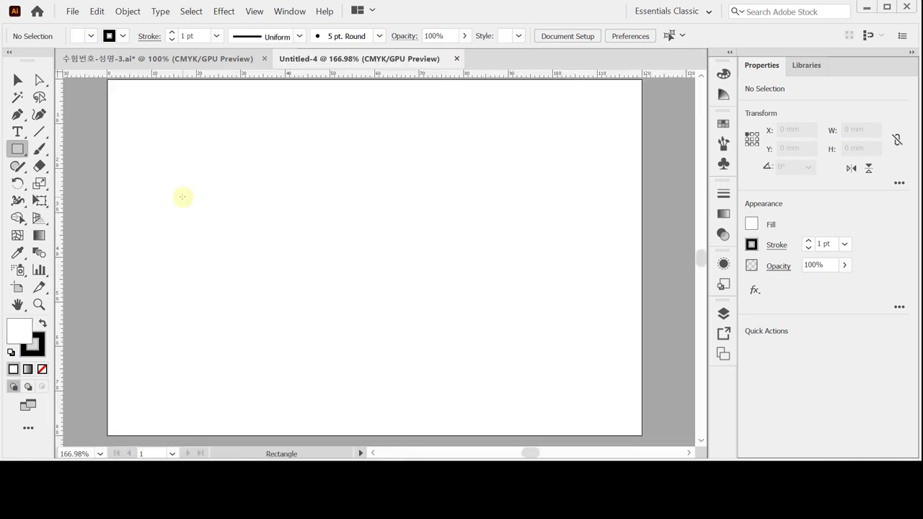
Place vertical guides at about 19, 51.5 and 86.5 mm and a horizontal guide at about 34.5 mm on the artboard
key("ctrl")
key("ctrl+v")
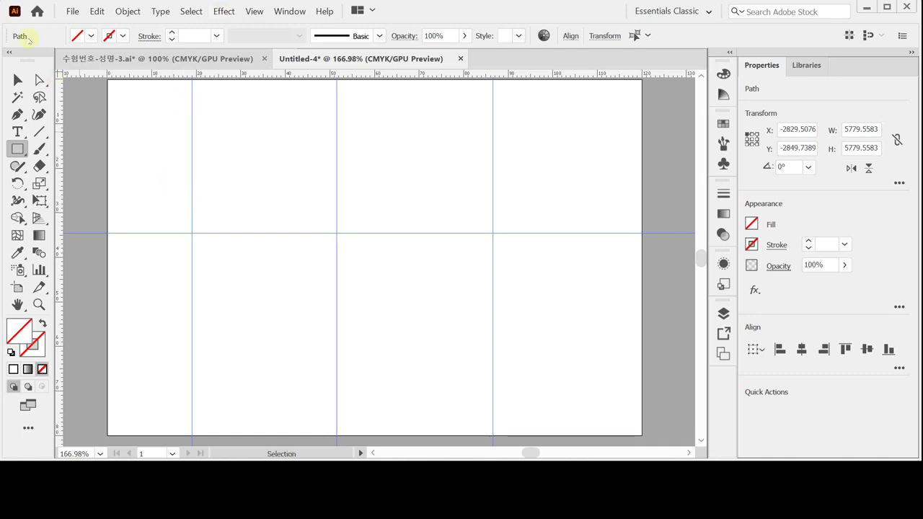
left_click(95, 161)
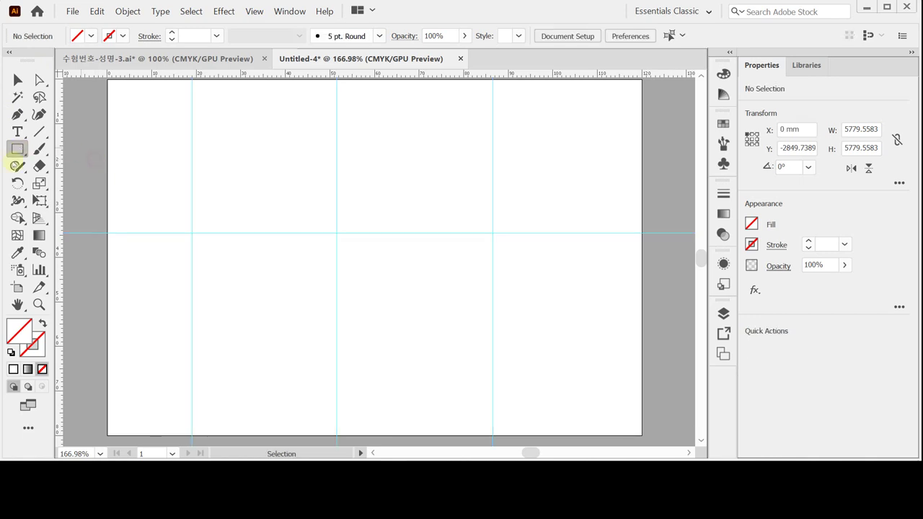
Restore the default white fill and black stroke, and detach the shape tools as a floating palette near the artboard's upper-left corner
left_click(11, 352)
left_click(17, 149)
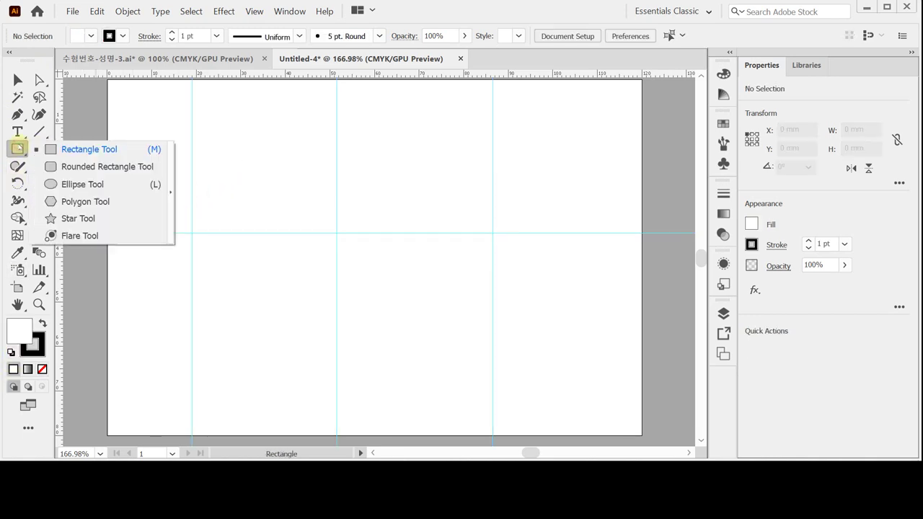
left_click(171, 153)
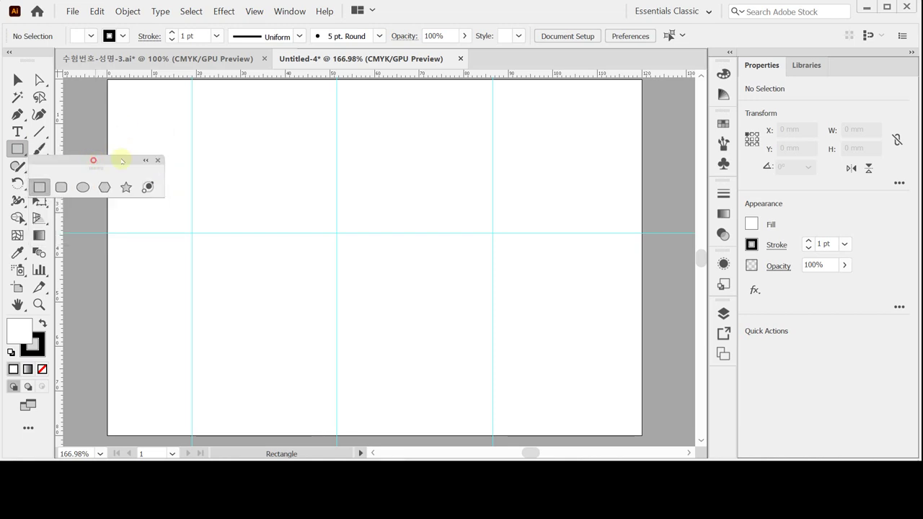
left_click_drag(124, 158, 183, 91)
Draw a 17 × 13 mm rectangle centred on the first vertical guide, above the horizontal guide
scroll(239, 212, "up", 3)
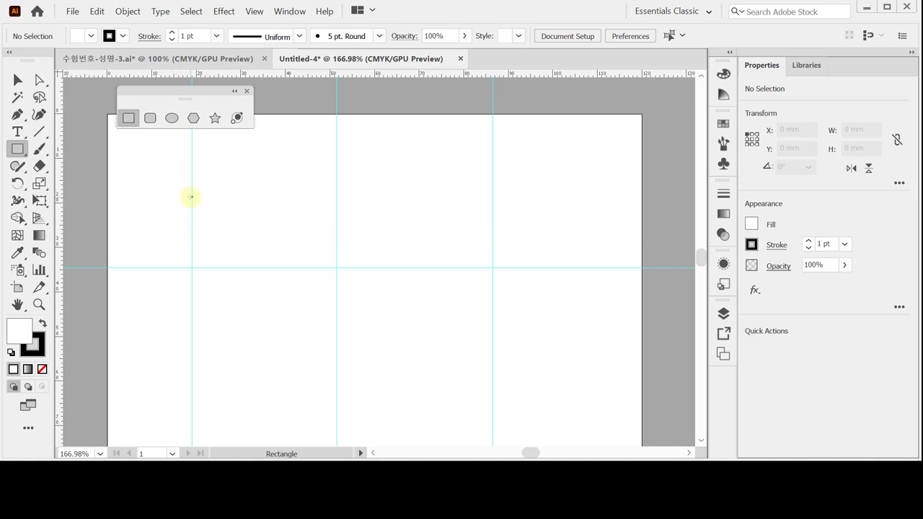
left_click_drag(192, 197, 191, 216)
left_click(191, 217)
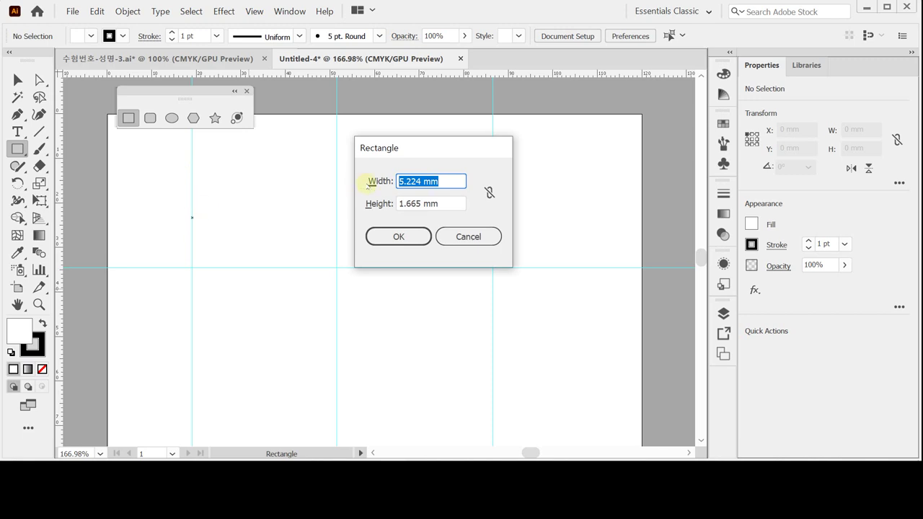
type("1")
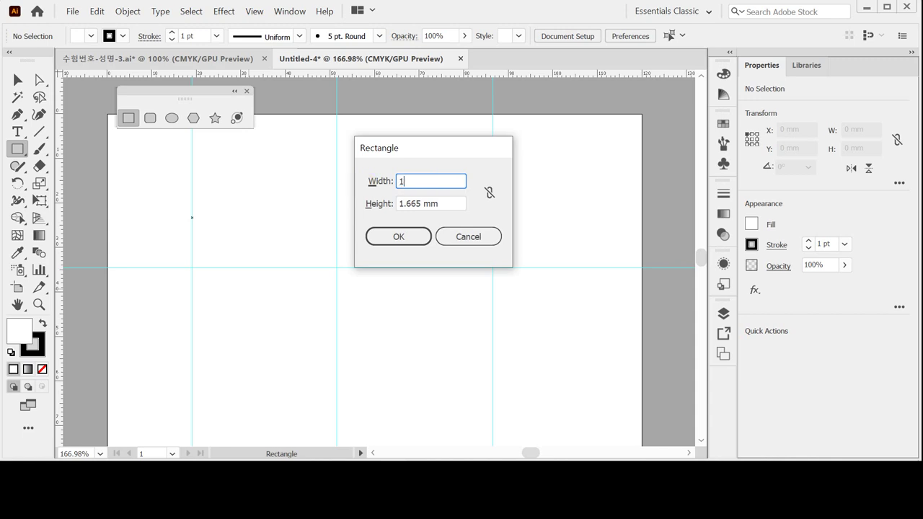
type("7")
key("Tab")
type("13")
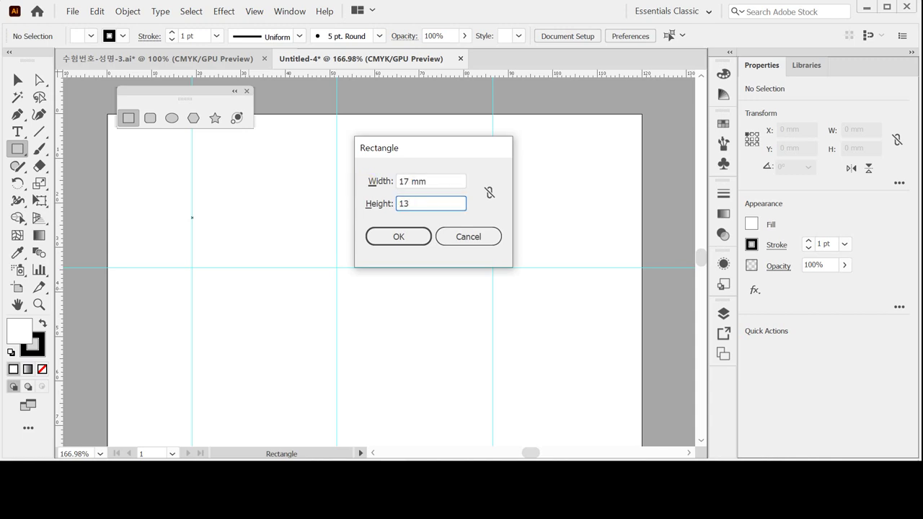
key("Return")
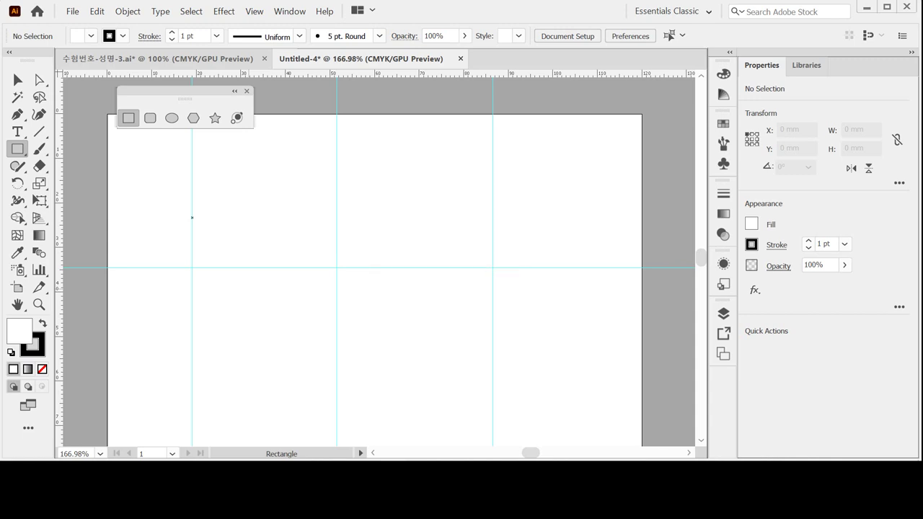
Detach the Color panel over the canvas and expand it to show the CMYK sliders for the rectangle
left_click(217, 241)
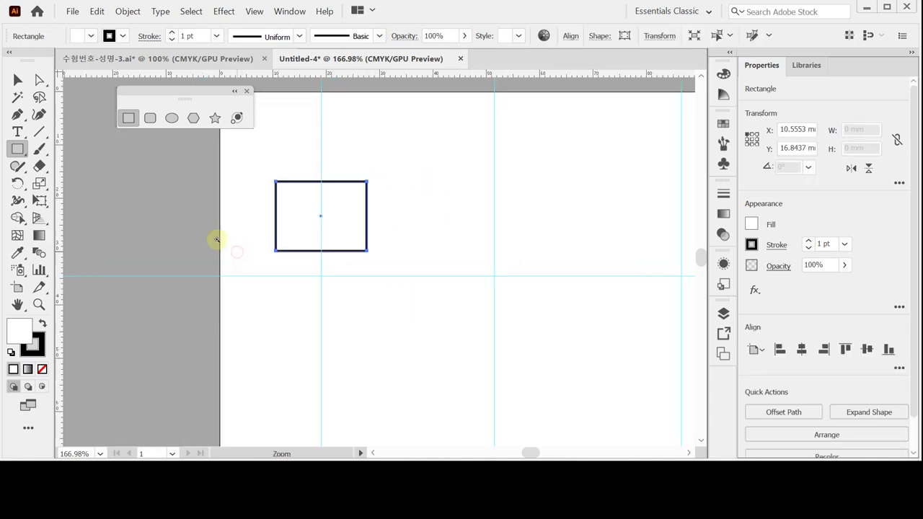
left_click_drag(217, 241, 408, 243)
left_click(494, 241)
left_click_drag(509, 235, 354, 289)
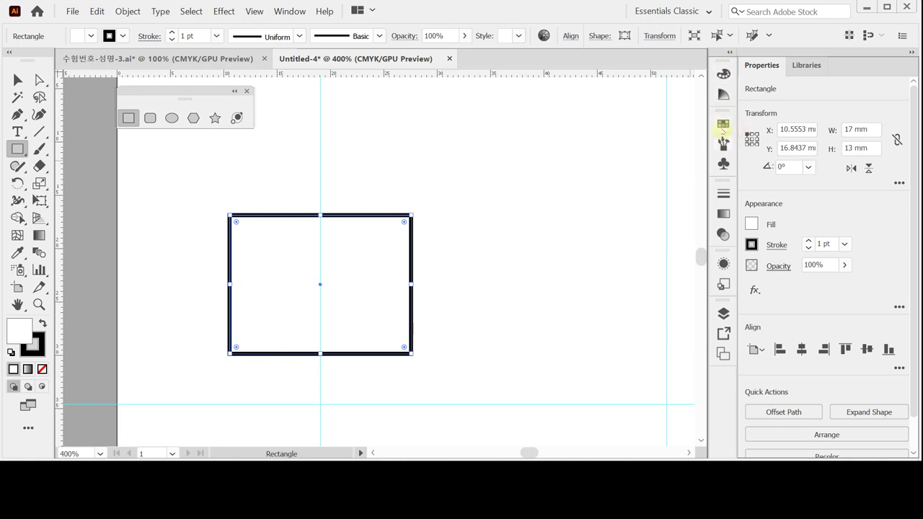
left_click(722, 125)
left_click_drag(723, 74, 553, 87)
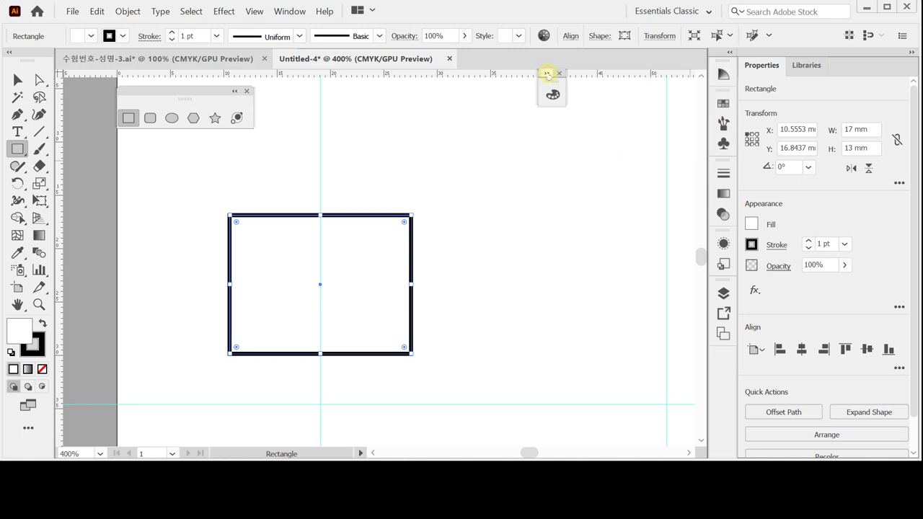
left_click(549, 87)
double_click(553, 87)
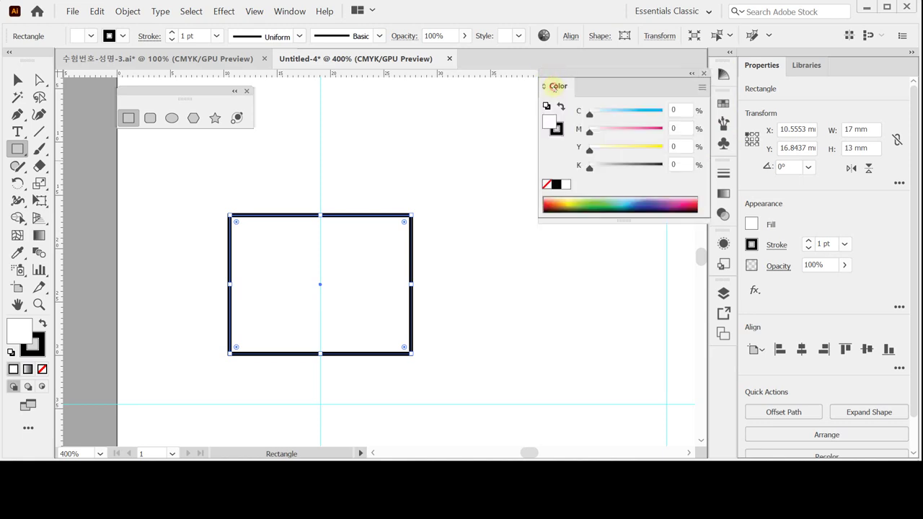
Fill the rectangle with red using M 100% and Y 100%, and set its stroke to none
left_click(681, 129)
type("100")
key("Return")
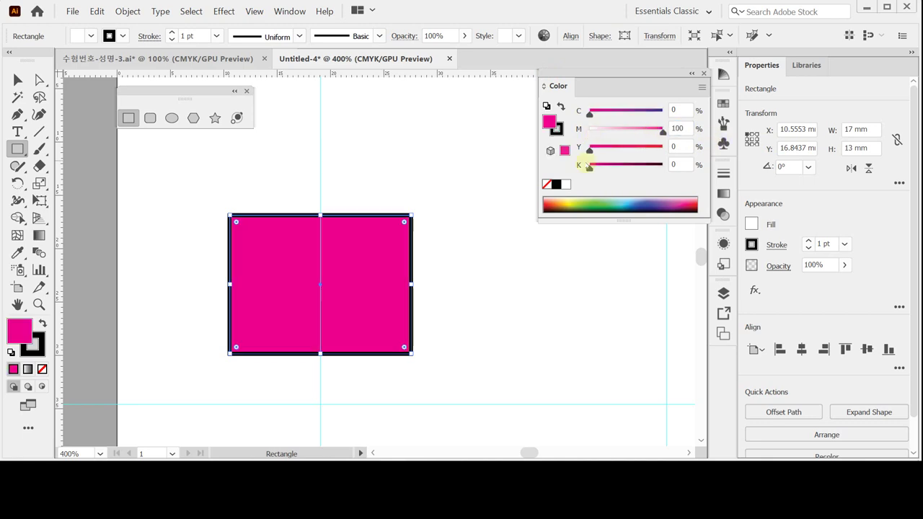
left_click_drag(590, 151, 714, 147)
left_click(558, 131)
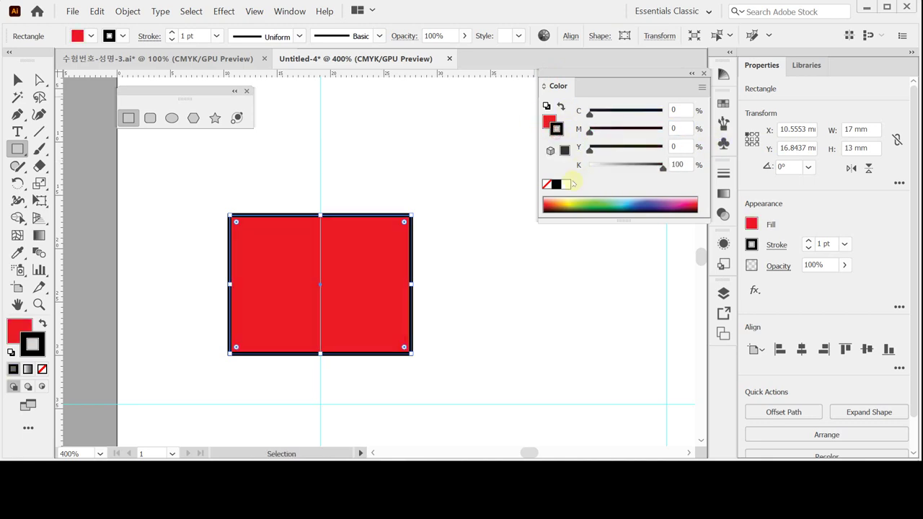
left_click(546, 184)
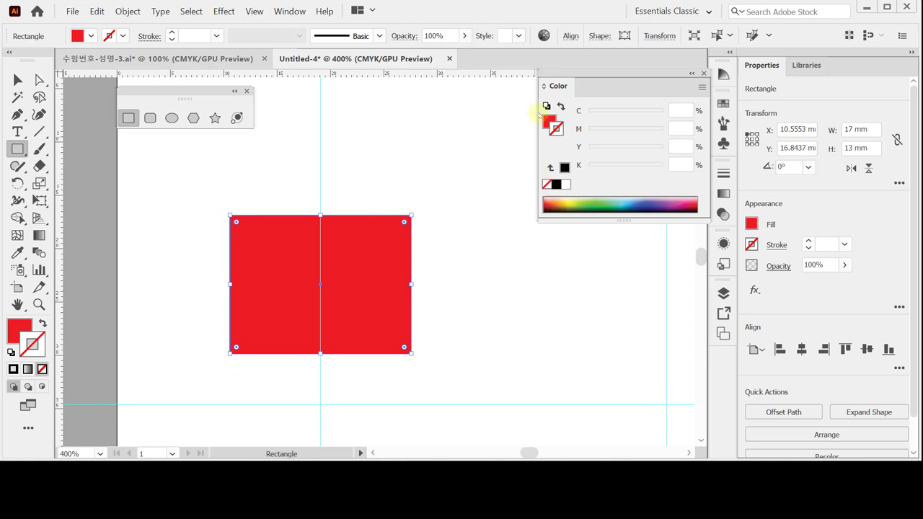
left_click(549, 120)
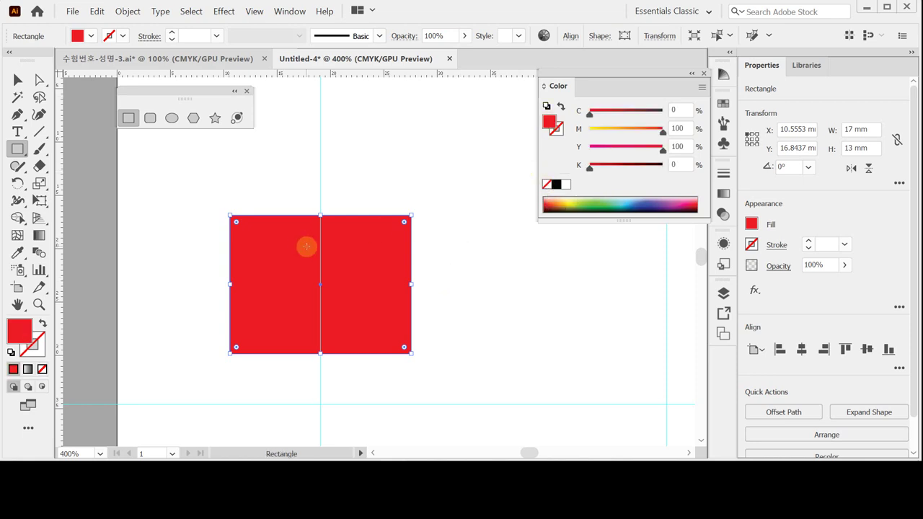
Draw a 13 × 3 mm rounded rectangle with a 2 mm corner radius, centred on the red rectangle's upper edge
left_click(150, 118)
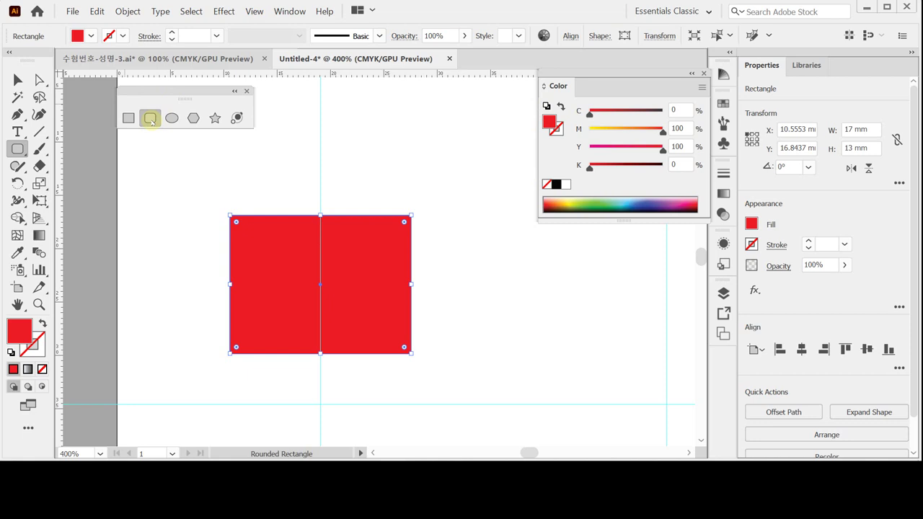
left_click(322, 220, "ctrl")
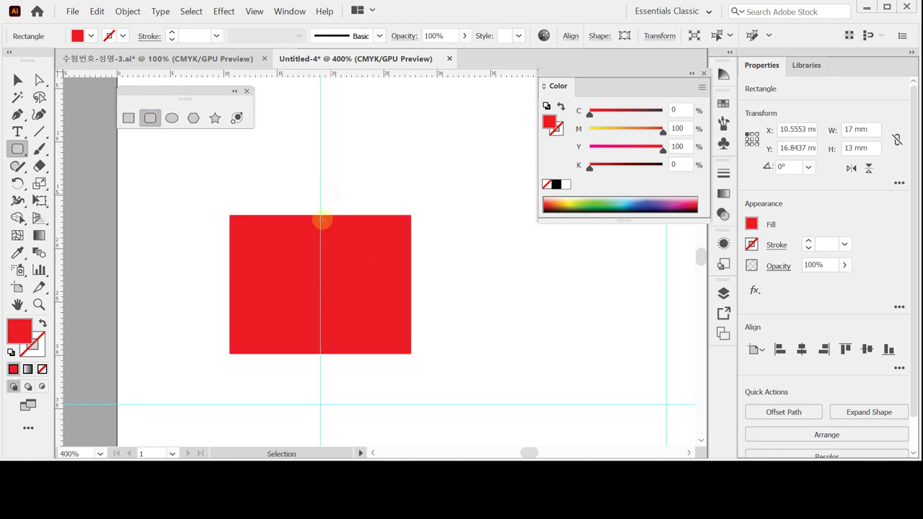
left_click(320, 218)
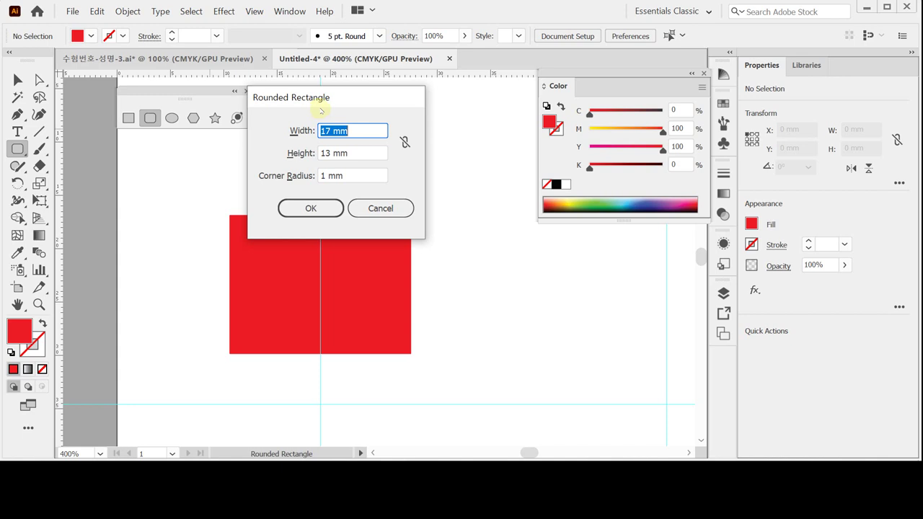
type("13")
key("Tab")
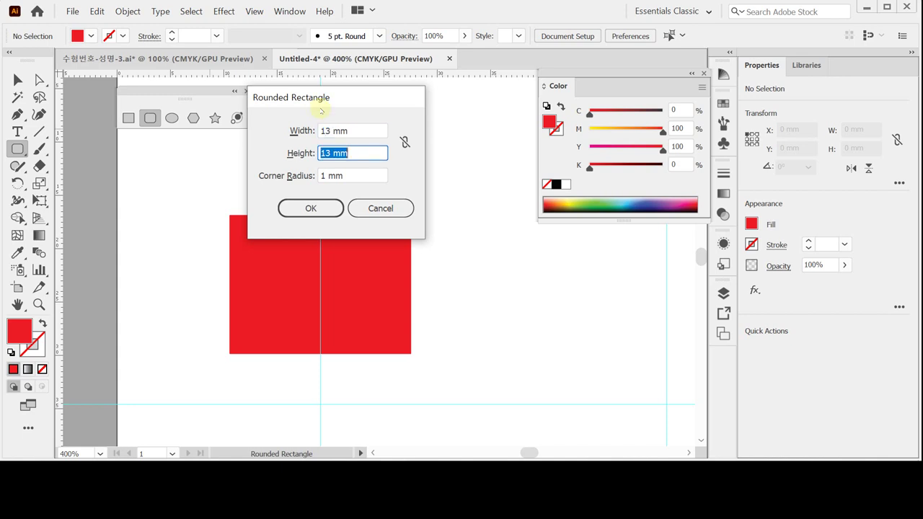
type("3")
key("Tab")
type("2")
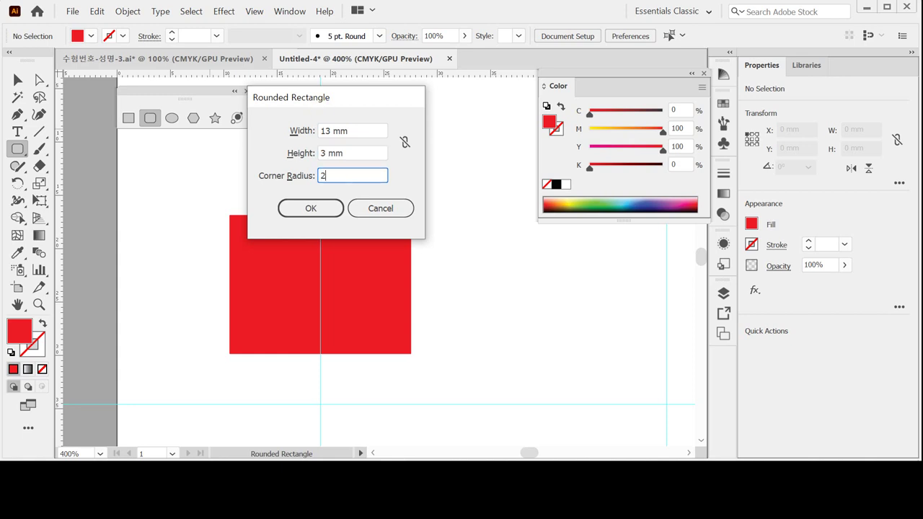
key("Tab")
left_click(309, 210)
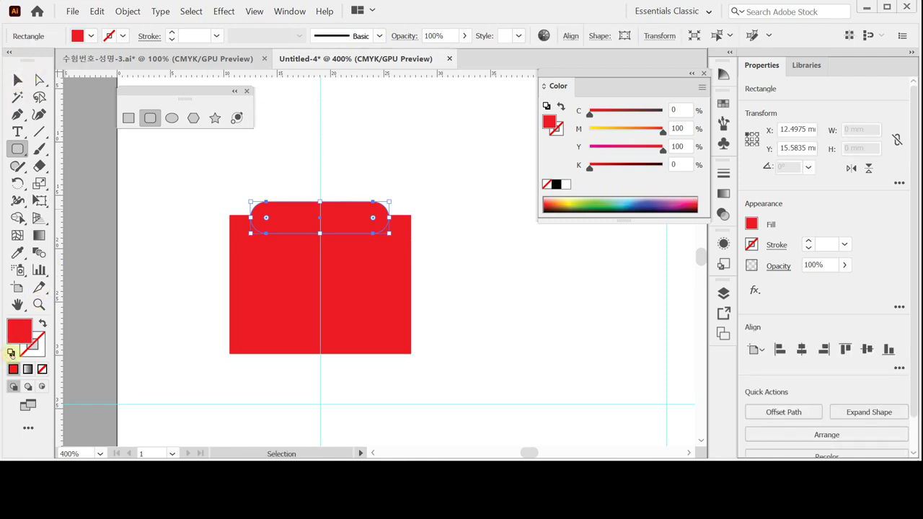
Give the rounded rectangle the default white fill and black stroke, and align it horizontally centred with the red rectangle
left_click(11, 352)
left_click(17, 79)
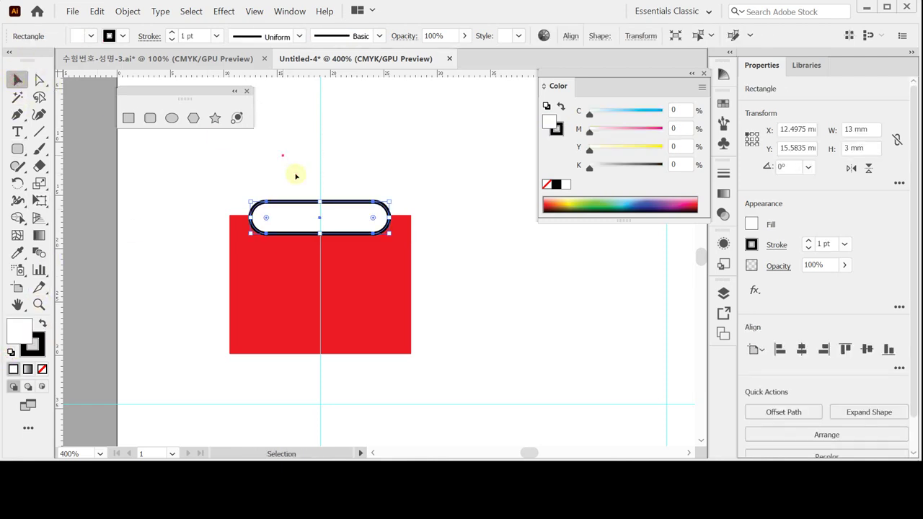
left_click_drag(283, 155, 382, 286)
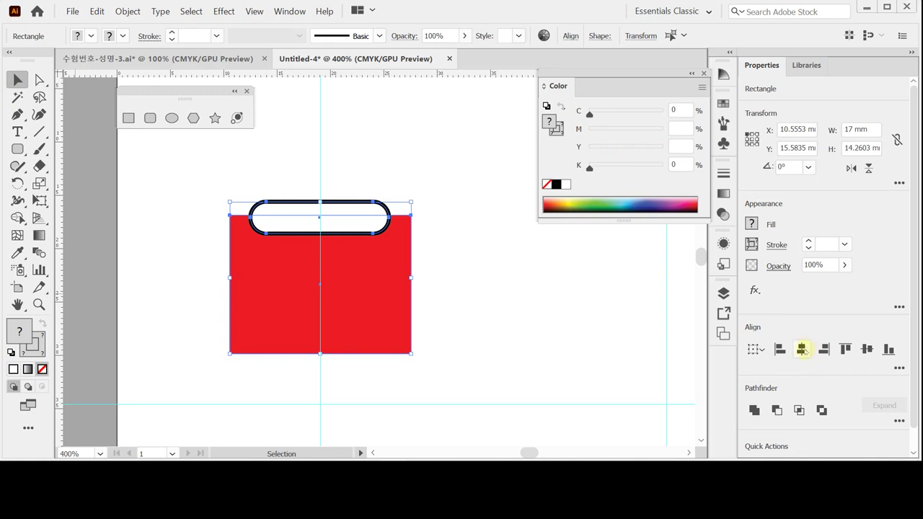
left_click(802, 349)
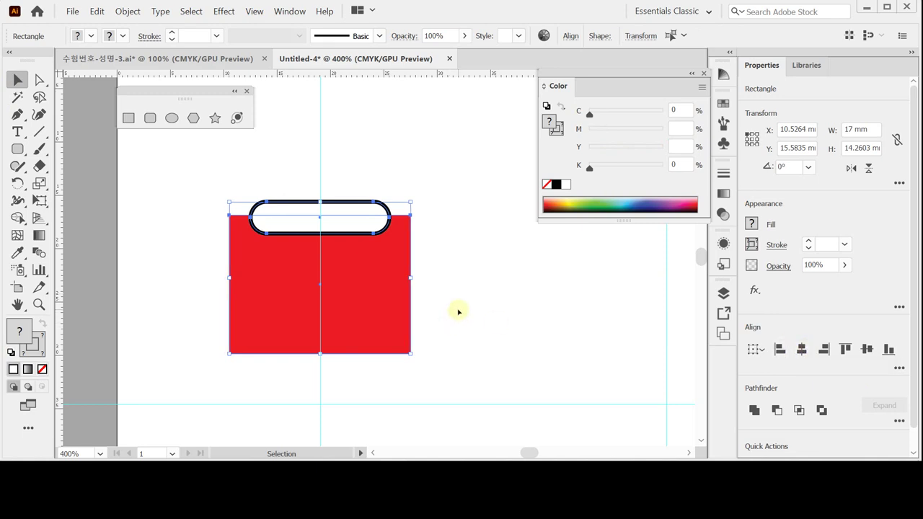
Move the white rounded rectangle up about 0.55 mm so that less of it overlaps the red rectangle
left_click(468, 303)
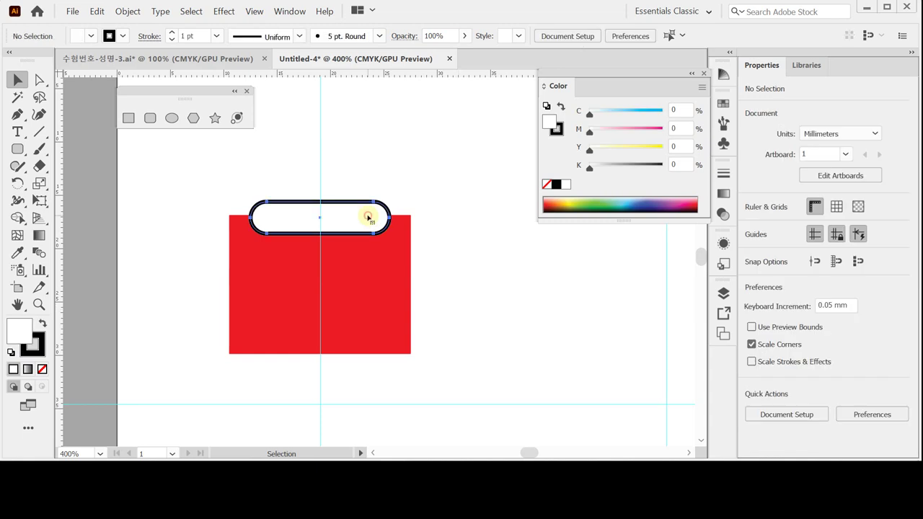
left_click(370, 218)
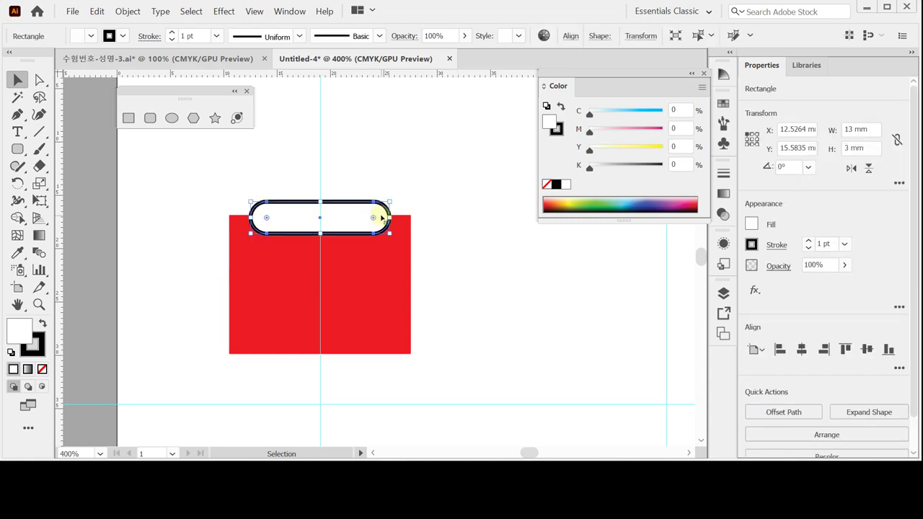
key("Up")
key("Up")
key("Up")
key("Up")
key("Up")
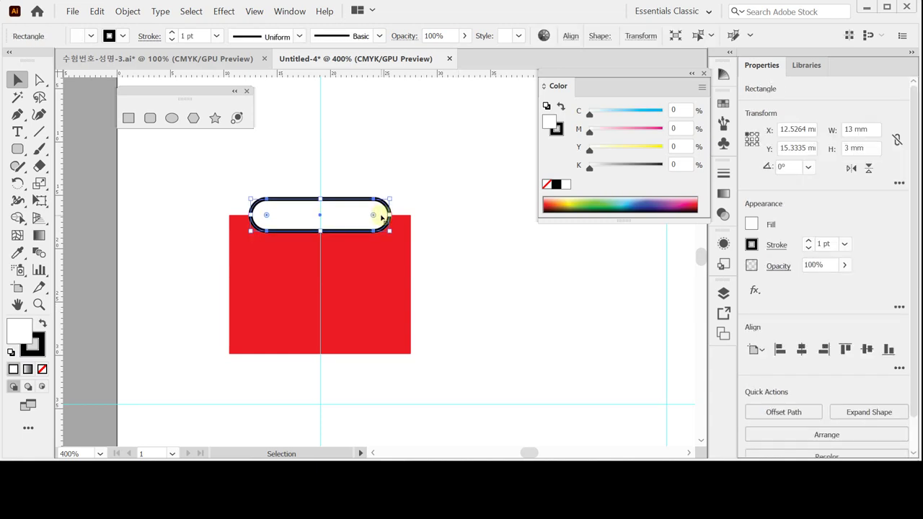
key("Up")
key("Up")
key("Up")
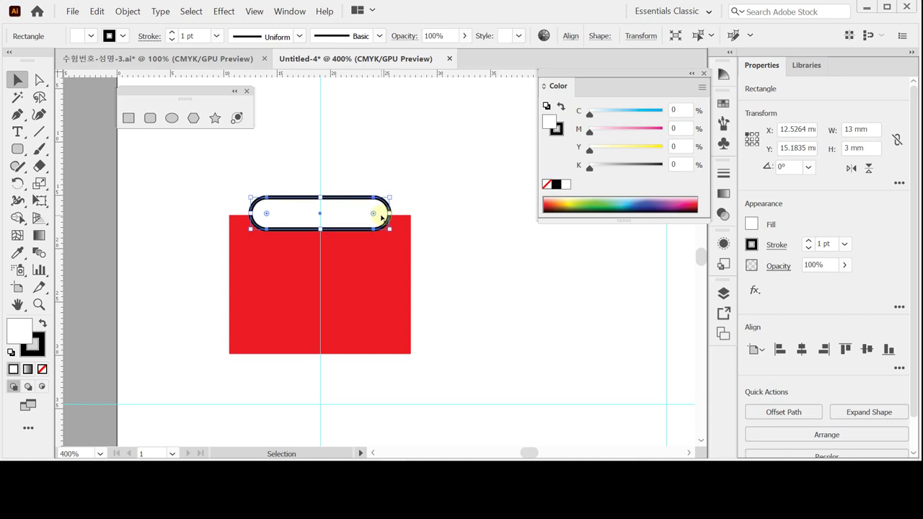
key("Up")
key("Up")
key("Up")
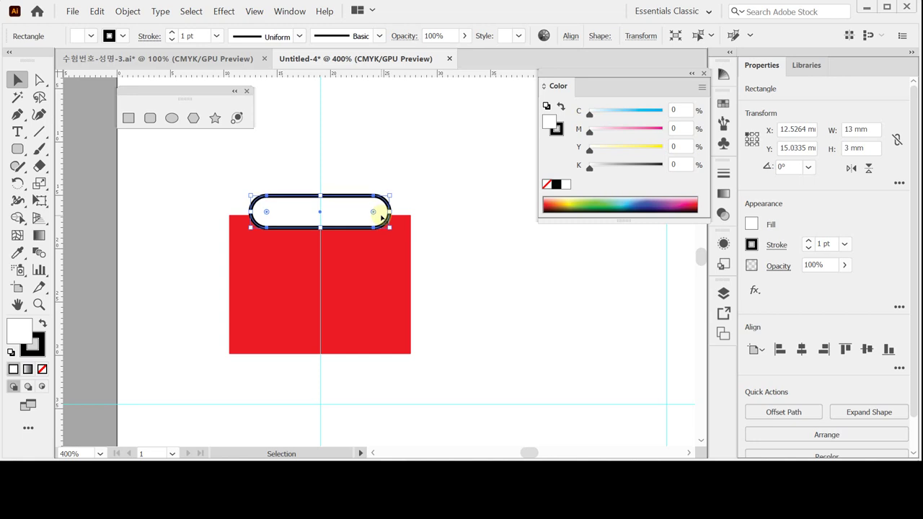
Subtract the rounded rectangle from the red rectangle with Minus Front to cut a curved notch in its upper edge
left_click_drag(224, 167, 318, 267)
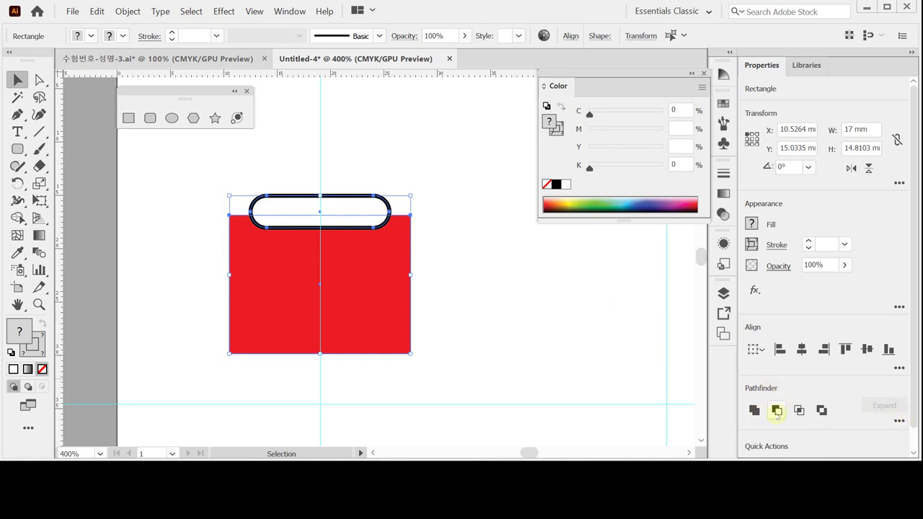
left_click(777, 411)
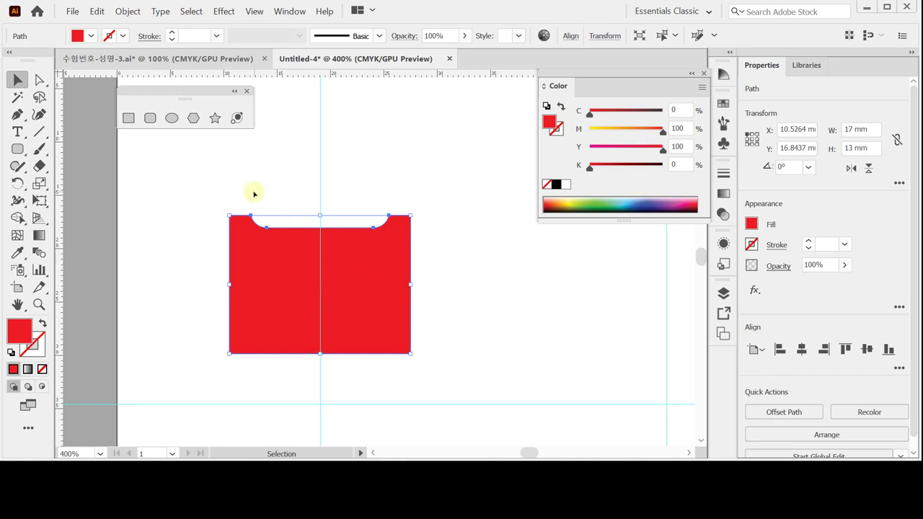
left_click(296, 232)
Scale only the two bottom anchor points of the red shape uniformly to 65% to taper the box, and deselect it
left_click(39, 80)
left_click_drag(193, 329, 450, 382)
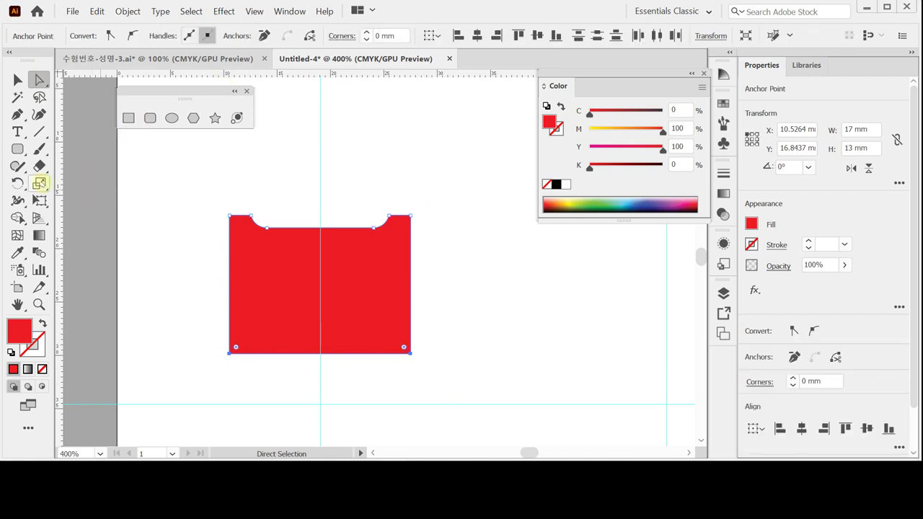
double_click(40, 184)
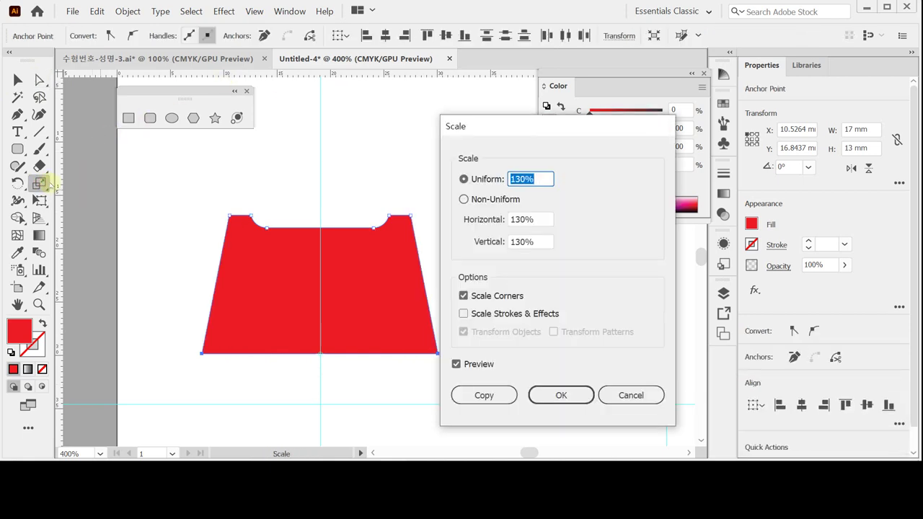
type("65")
key("Return")
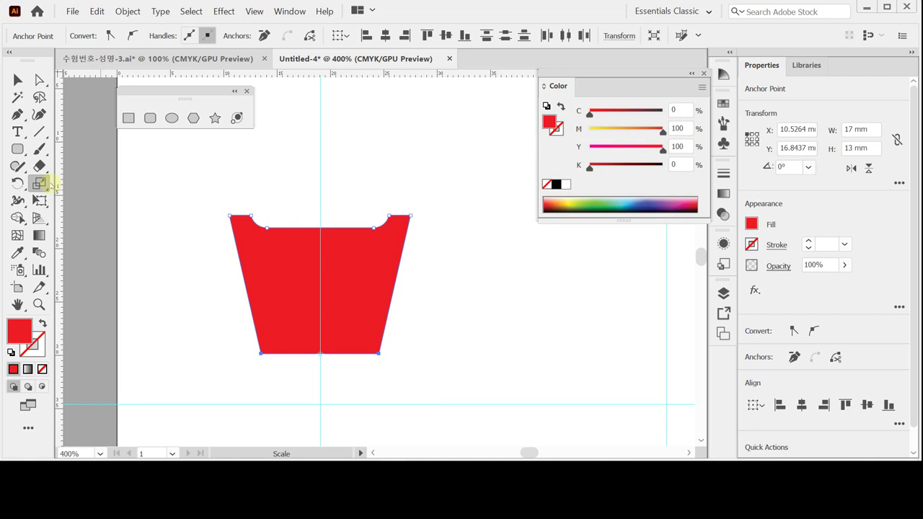
left_click(152, 213, "ctrl")
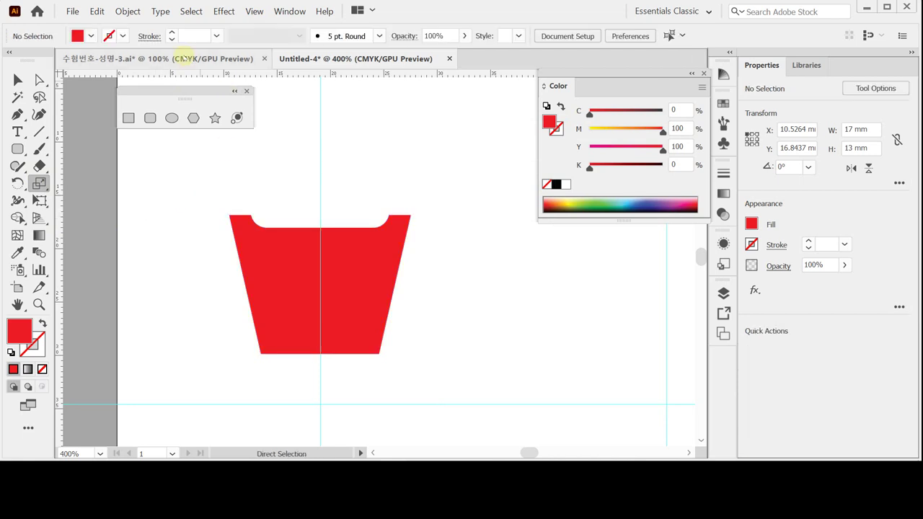
Check the reference artwork in the other document, and create a horizontal line 20 mm long at 0° across the red box
left_click(184, 59)
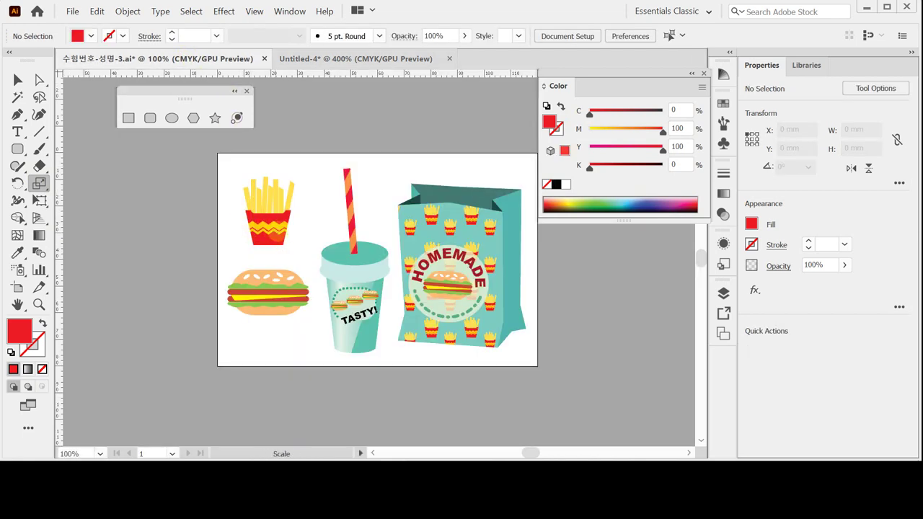
left_click(330, 58)
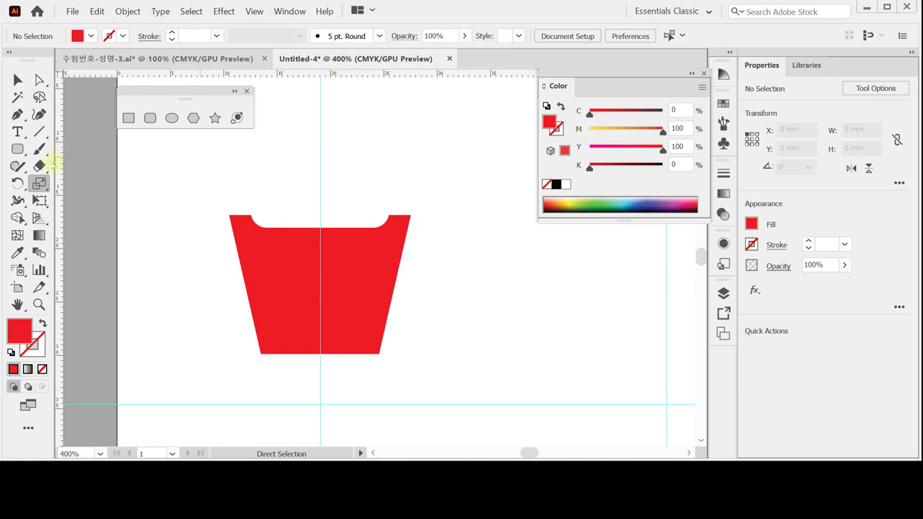
left_click(40, 132)
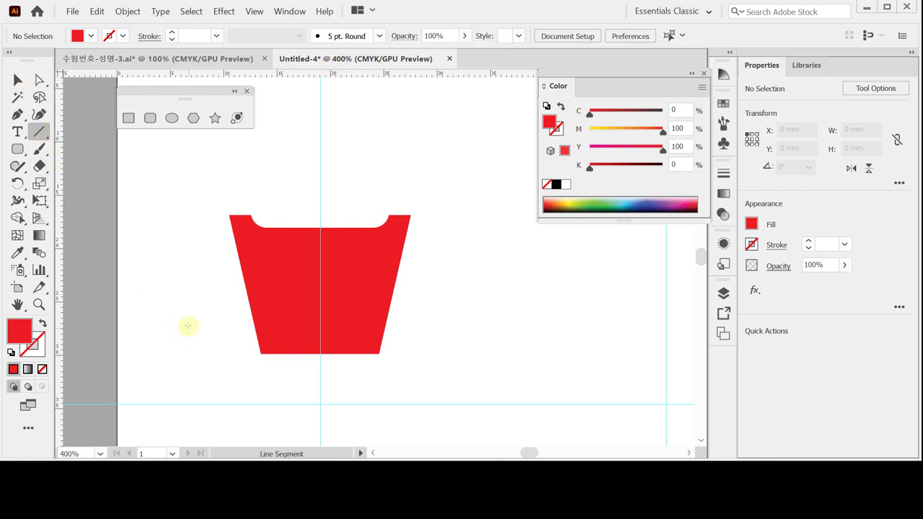
left_click(210, 277)
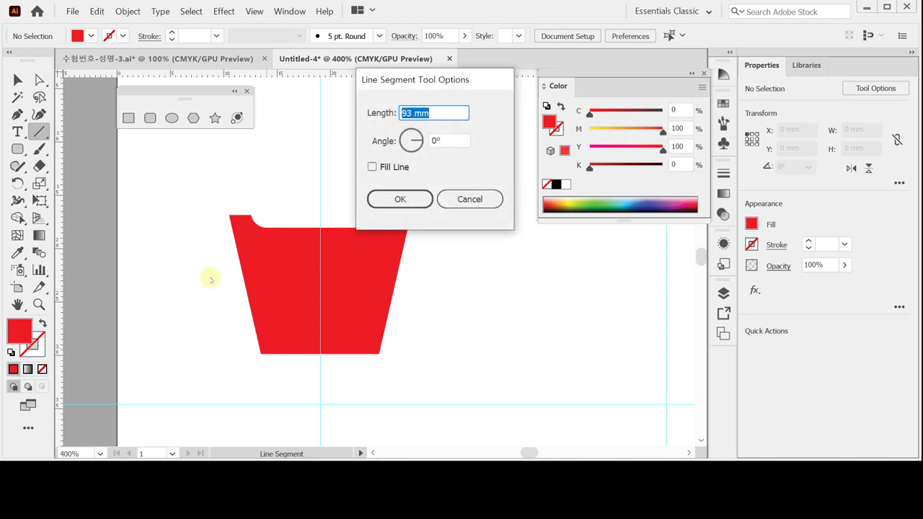
type("2")
key("Tab")
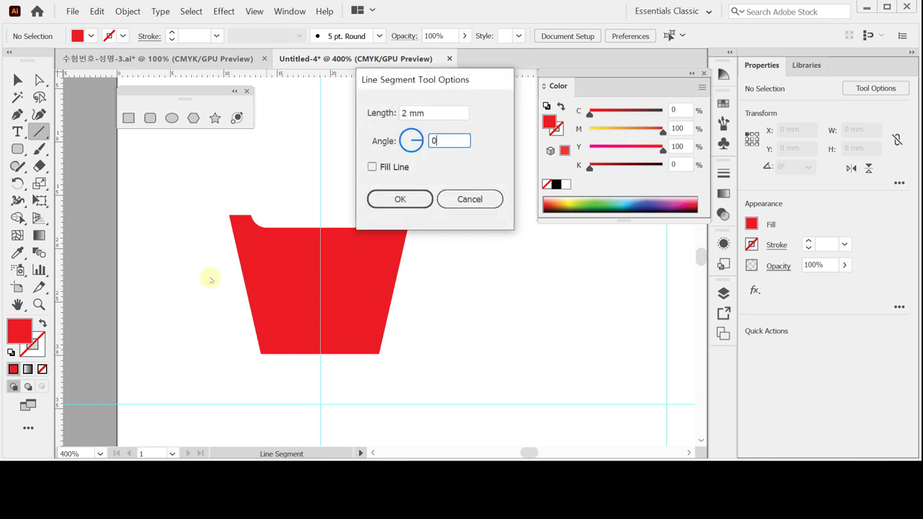
key("shift+Tab")
type("20")
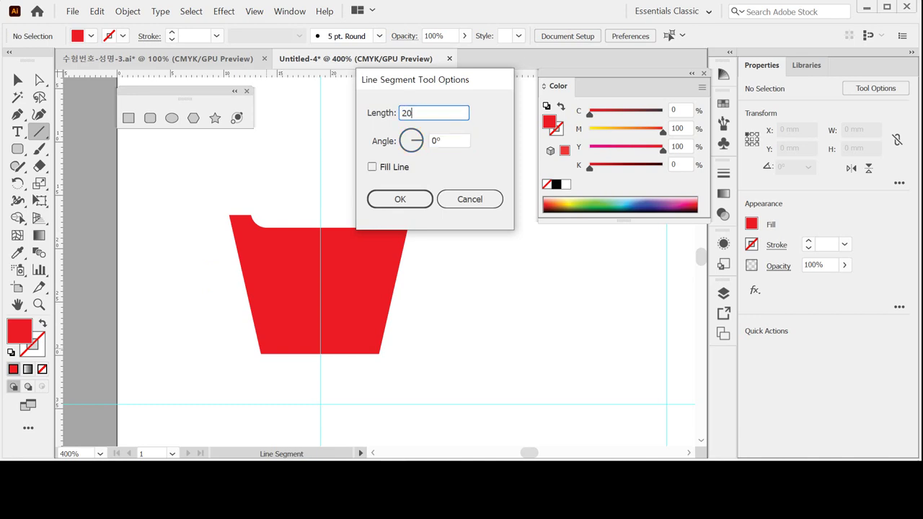
key("Tab")
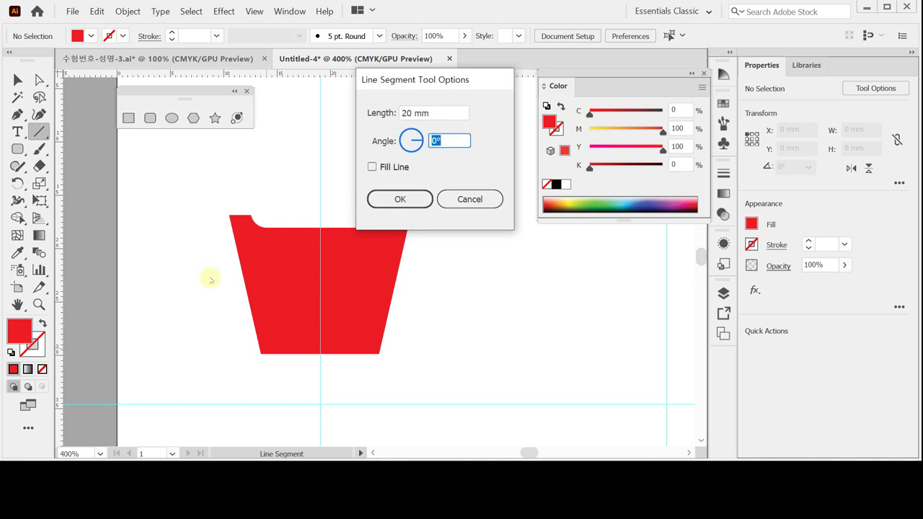
key("Return")
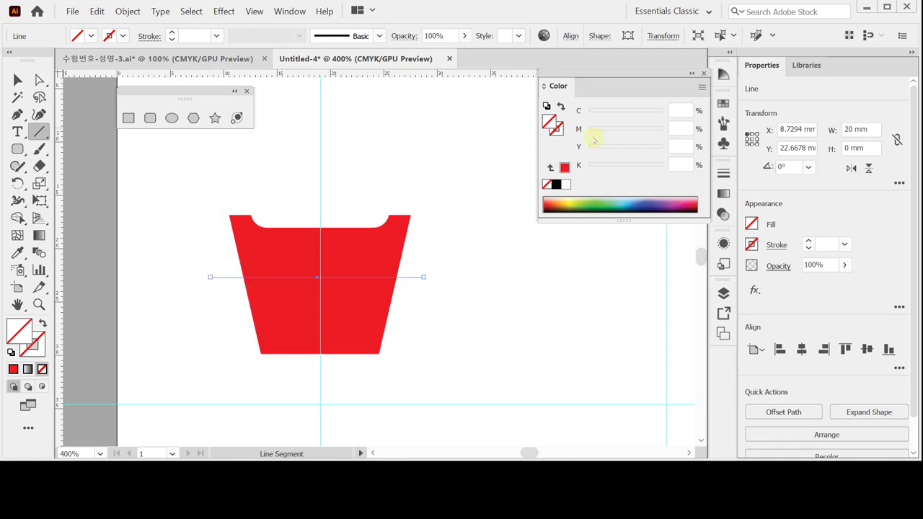
Give the line a yellow stroke of M 20% and Y 100% with a weight of 5 pt
left_click(557, 129)
left_click(565, 168)
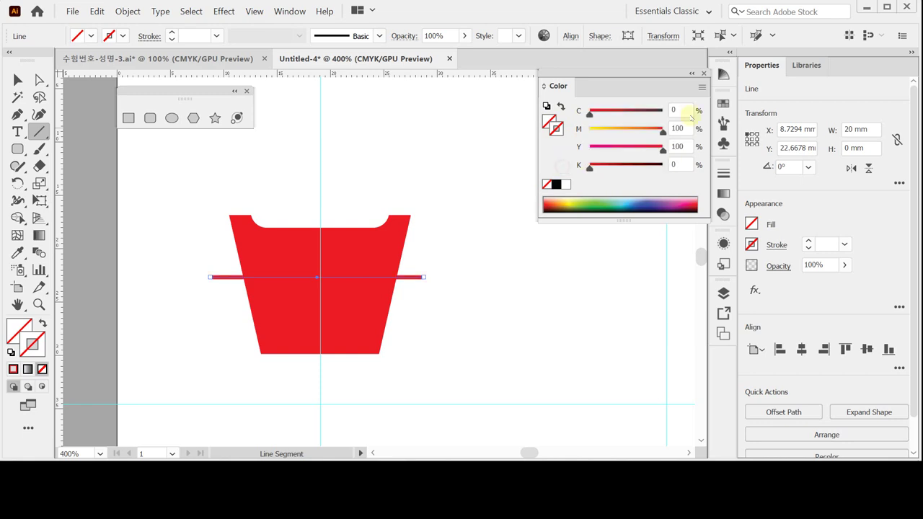
type("20")
key("Return")
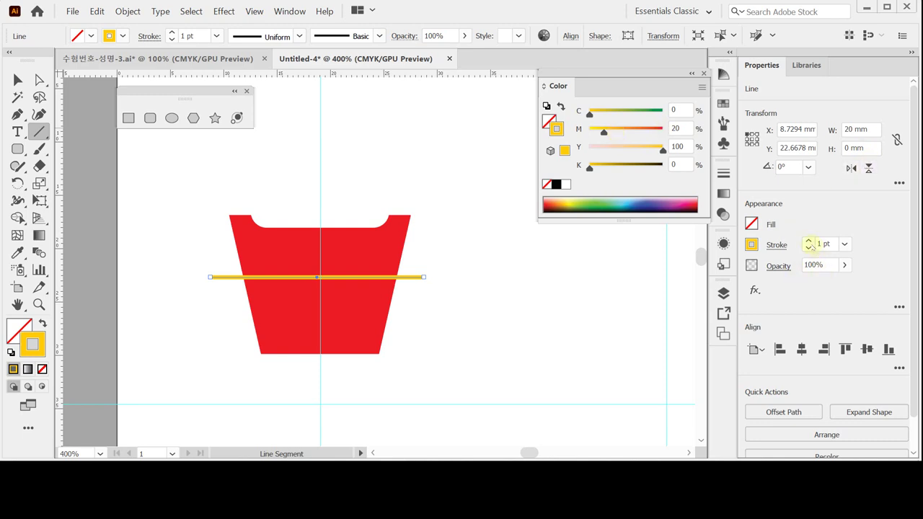
left_click(846, 244)
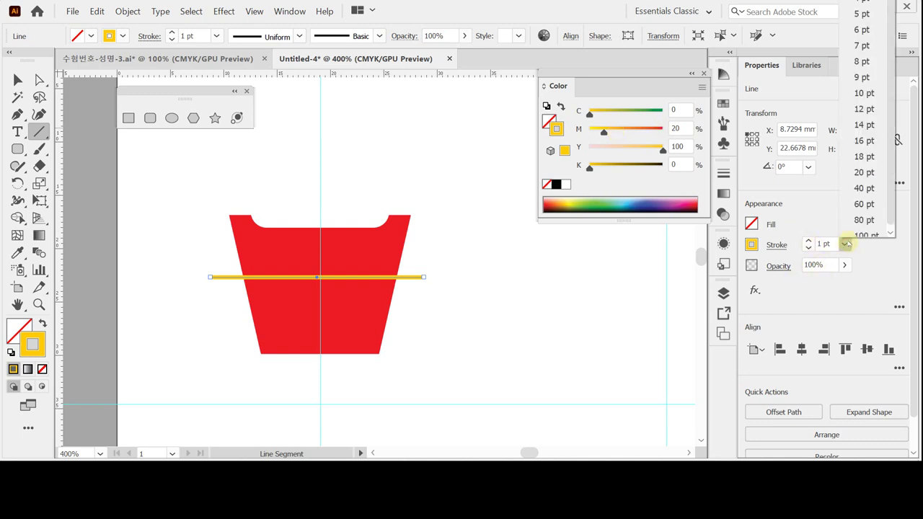
left_click(865, 12)
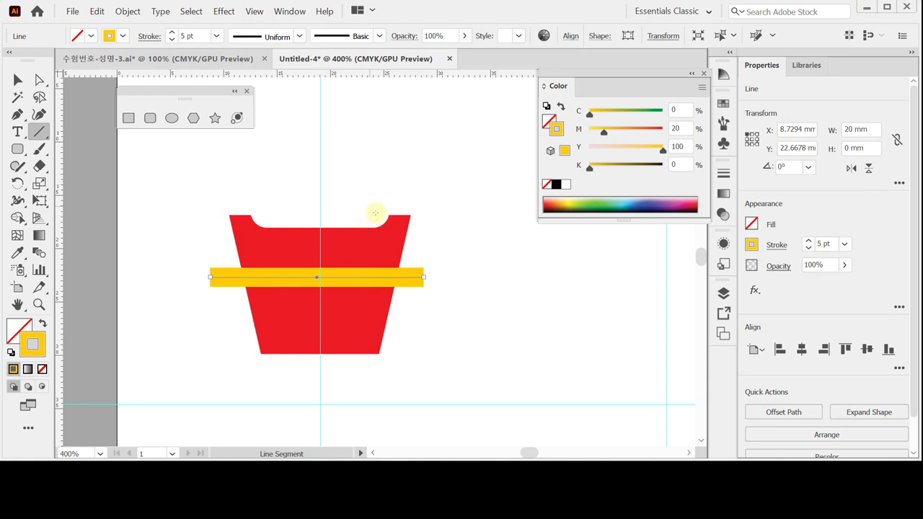
Move the yellow line about 0.3 mm to the right so that it is centred on the vertical guide
key("ctrl")
left_click(18, 78)
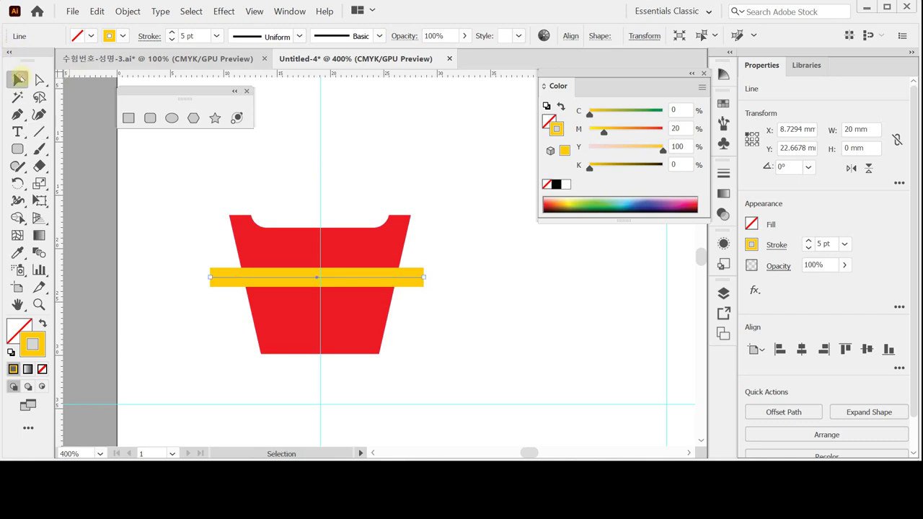
key("Right")
key("Right")
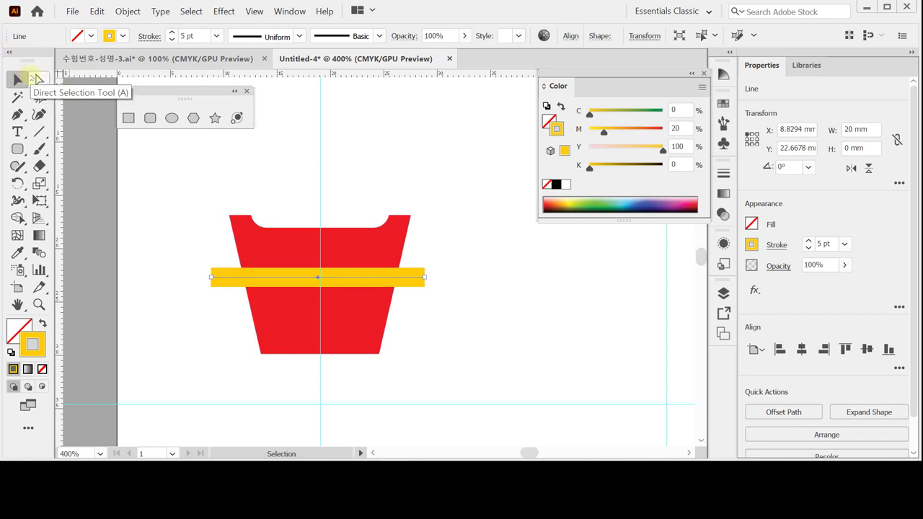
key("Right")
key("Right")
Start a Zig Zag distortion effect on the yellow line, trying an absolute size of 1.76 mm and 6 ridges per segment
left_click(225, 11)
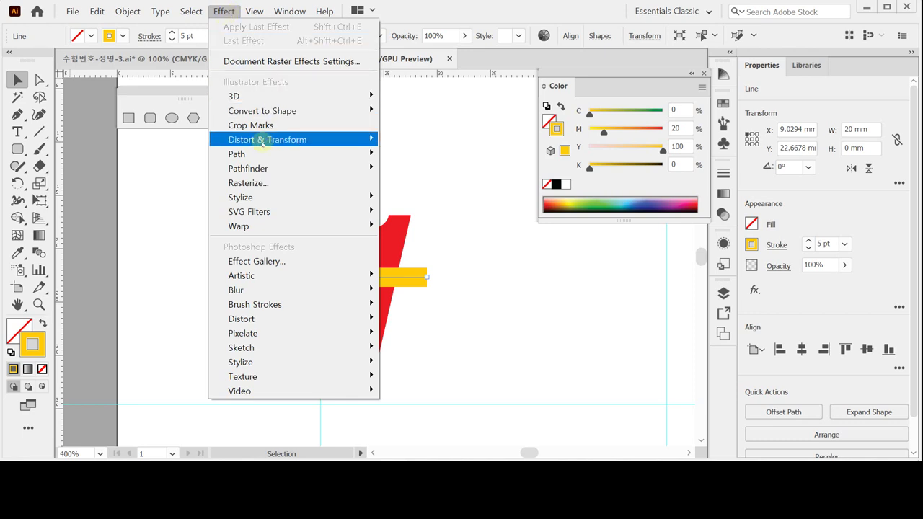
mouse_move(266, 141)
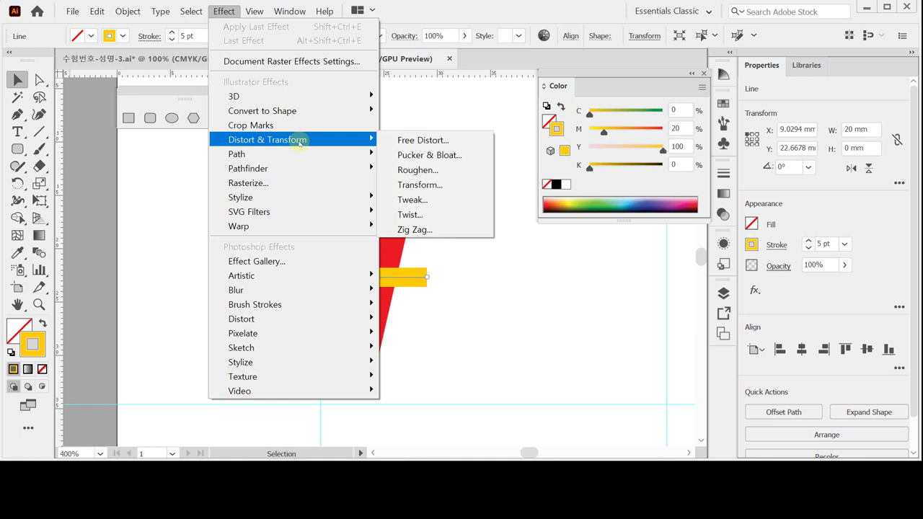
left_click(416, 229)
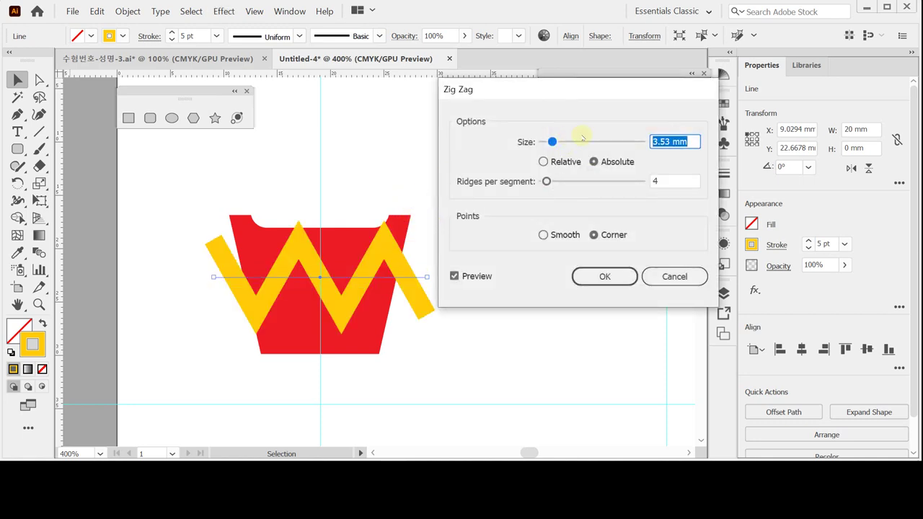
left_click_drag(552, 141, 547, 141)
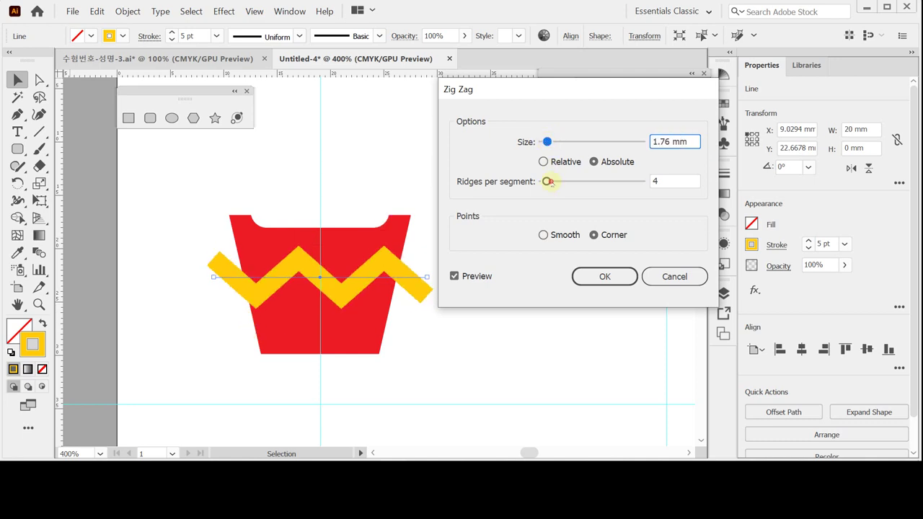
left_click_drag(547, 181, 548, 182)
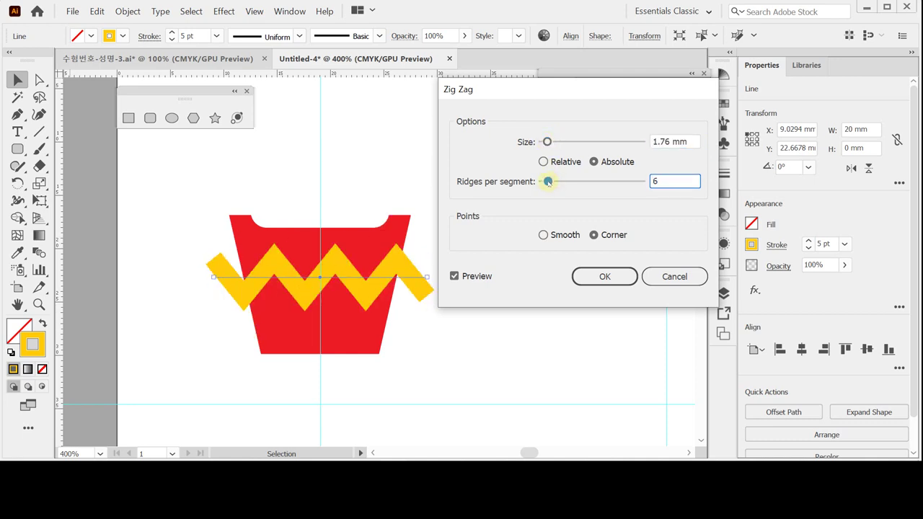
Set the Zig Zag effect on the yellow line to an absolute size of 0.7 mm with 9 ridges per segment
left_click(693, 142)
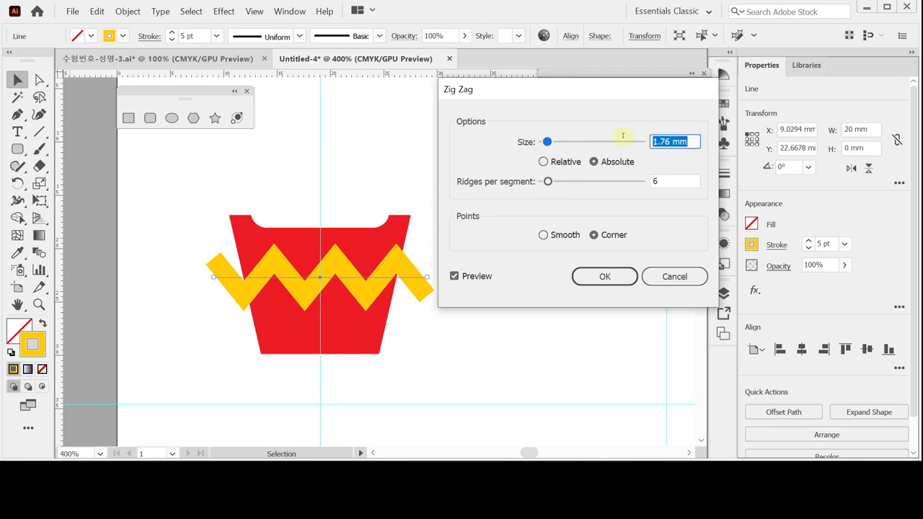
type("0")
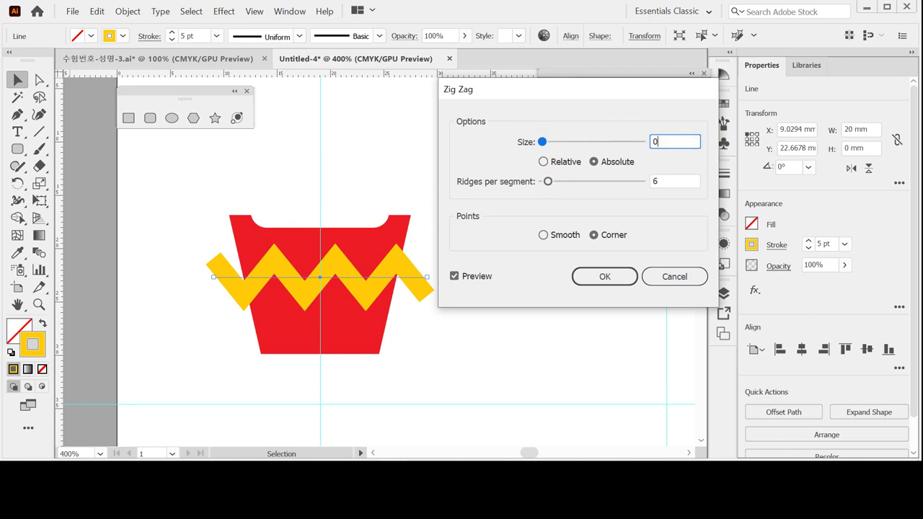
type(".7")
left_click(613, 125)
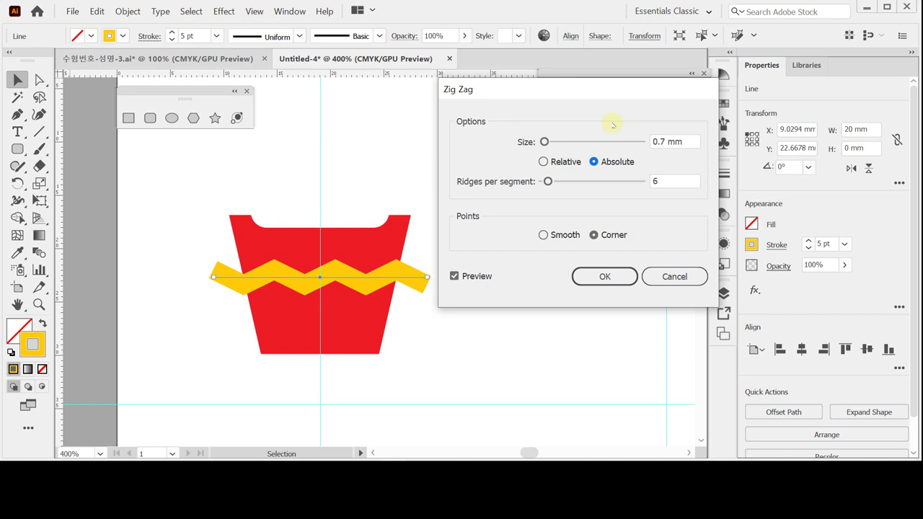
key("Tab")
type("9")
key("Tab")
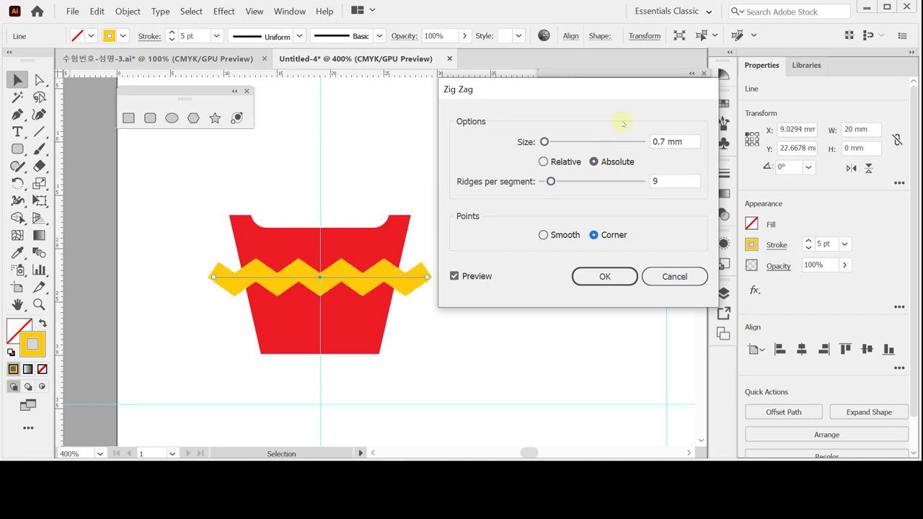
Compare smooth and corner points for the zigzag, and apply the effect with corner points
left_click(568, 239)
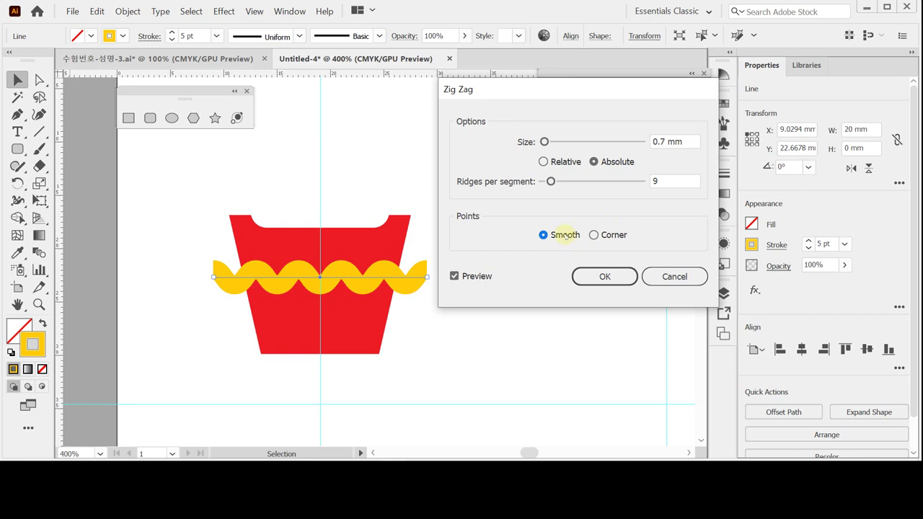
left_click(605, 235)
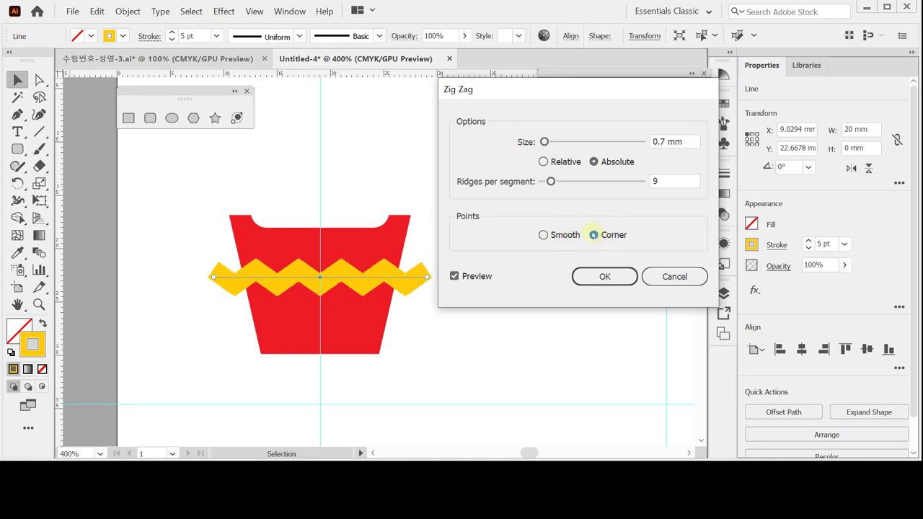
left_click(546, 236)
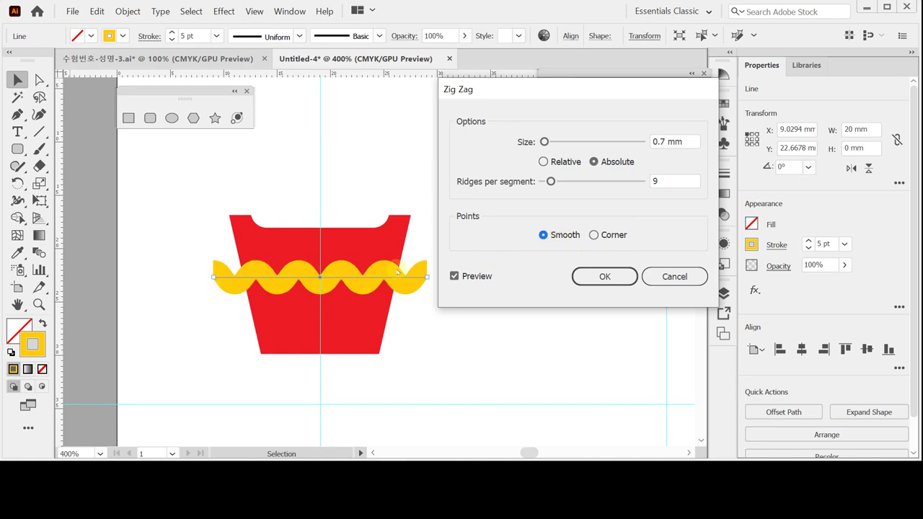
left_click(612, 235)
left_click(596, 279)
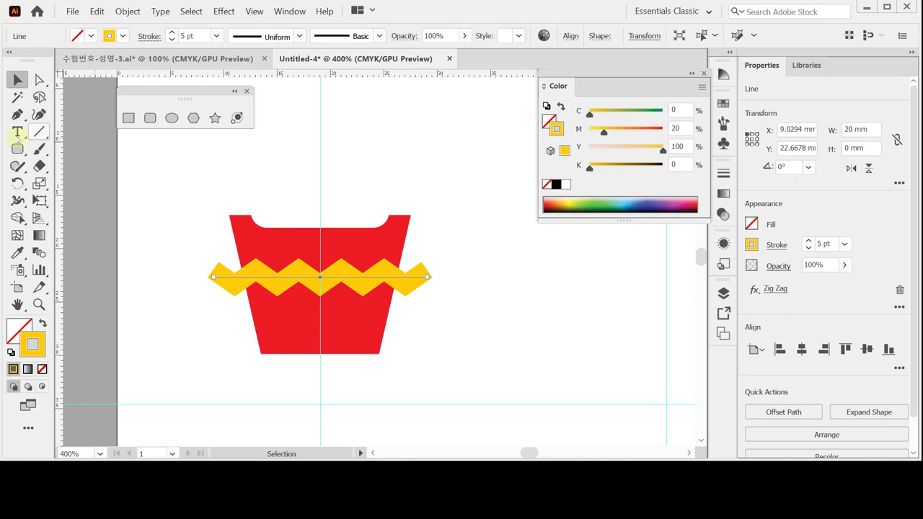
Copy the yellow zigzag about 2.1 mm straight down and give the copy a stroke weight of 2 pt
left_click(386, 288)
left_click_drag(412, 277, 414, 304)
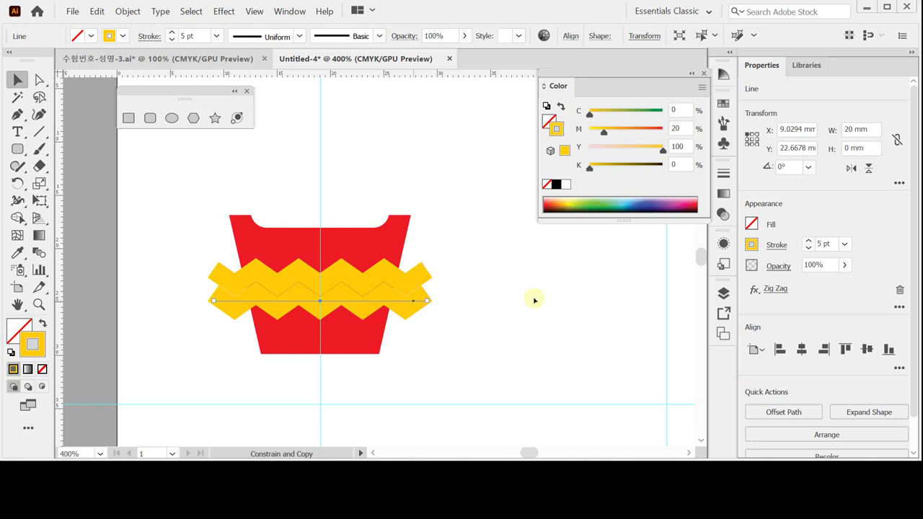
left_click(845, 245)
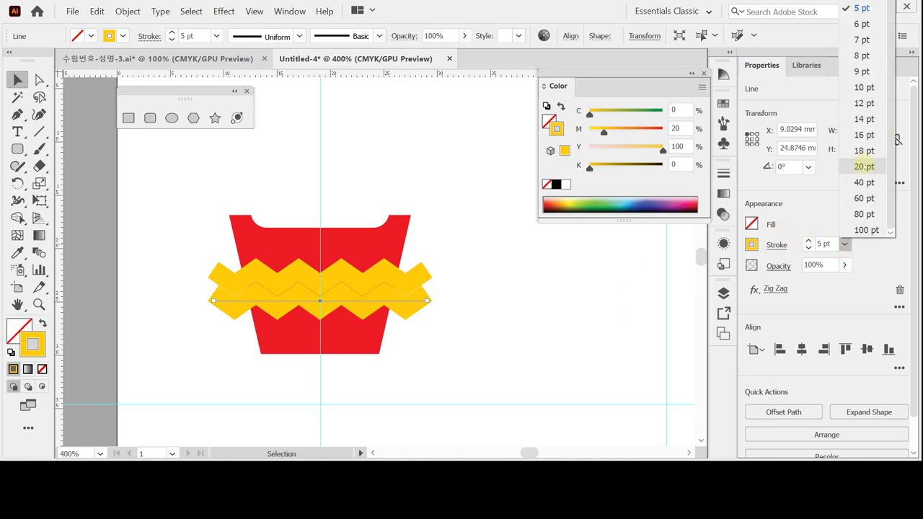
type("2")
key("Return")
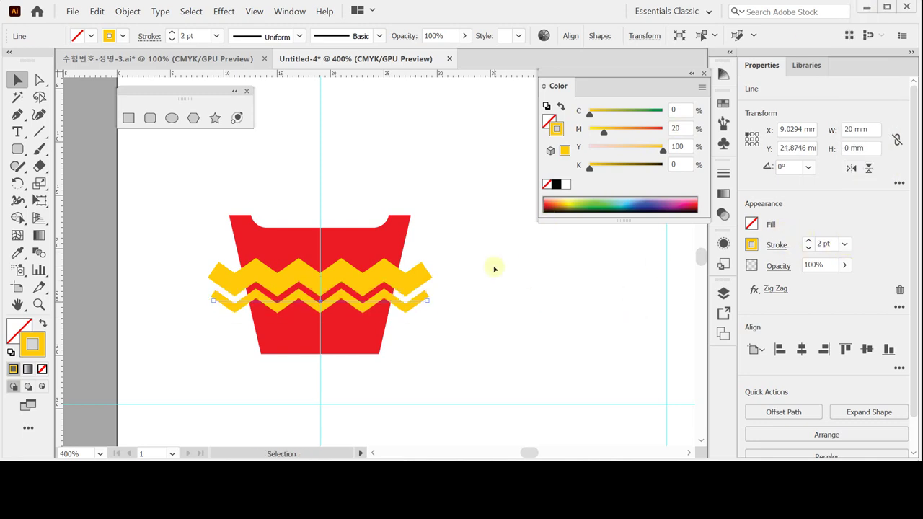
key("Up")
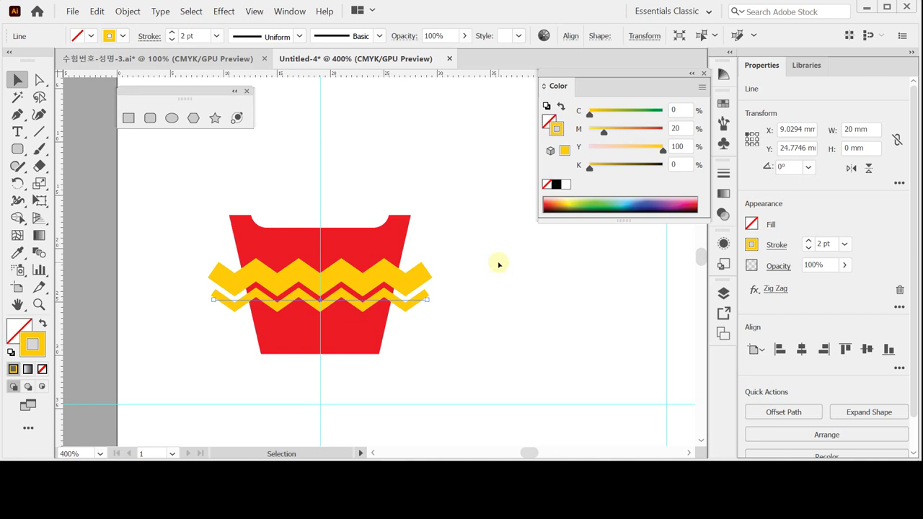
Convert both yellow zigzag lines into filled shapes with Outline Stroke
left_click(417, 327, "shift")
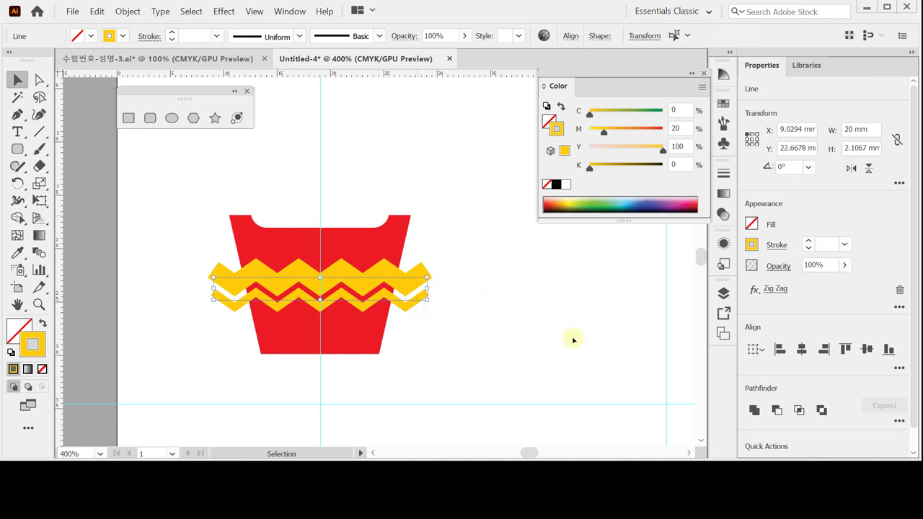
left_click(128, 11)
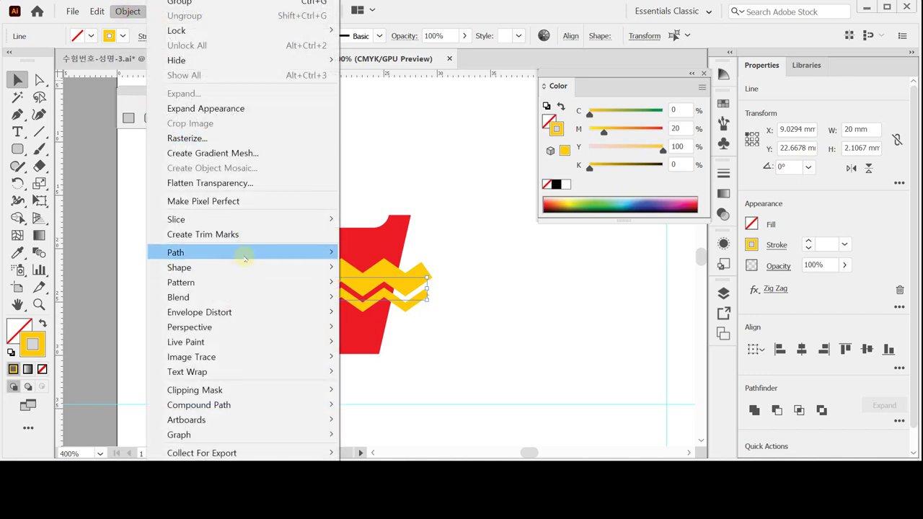
mouse_move(246, 256)
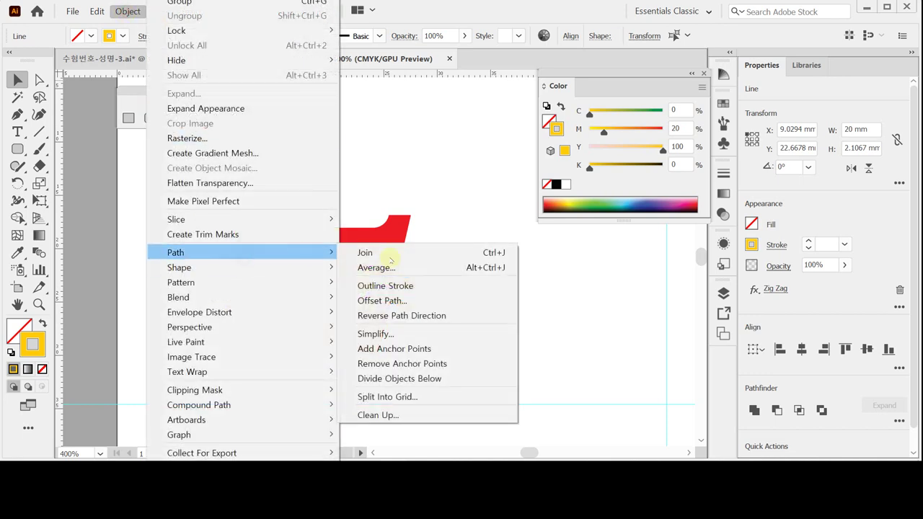
left_click(438, 288)
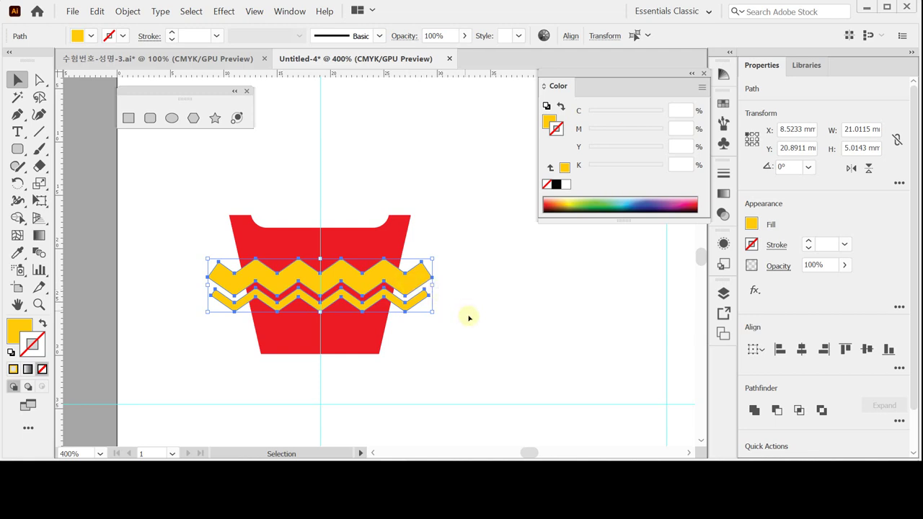
Centre the red box and both zigzag bands horizontally on each other, and split them with the Pathfinder Divide operation
key("a")
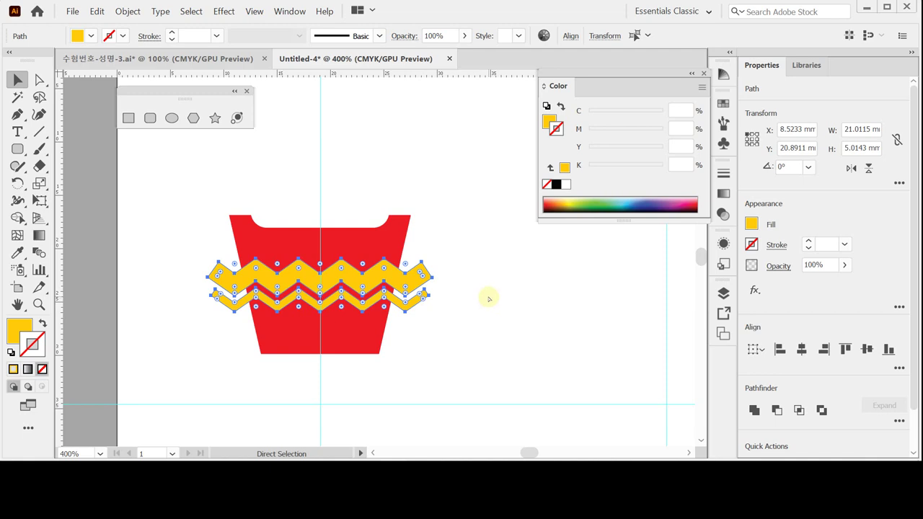
key("ctrl+a")
key("v")
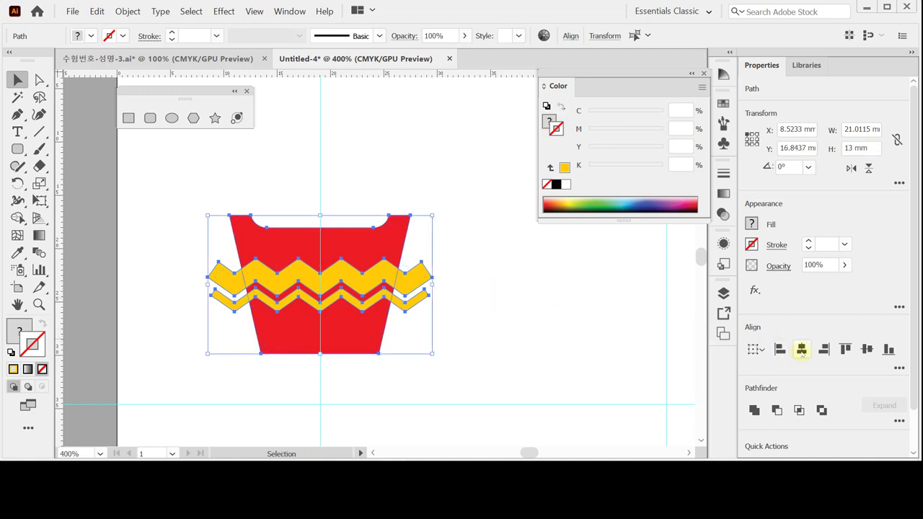
left_click(801, 349)
left_click(899, 421)
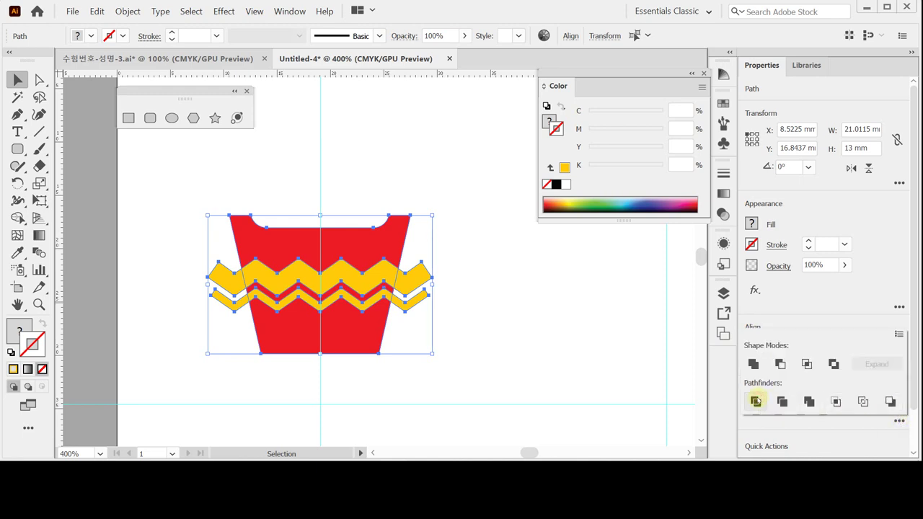
left_click(755, 401)
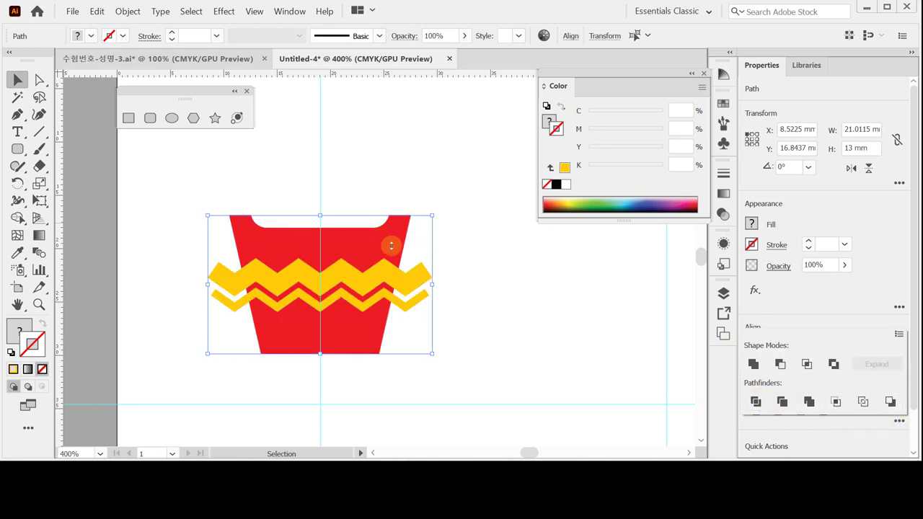
Isolate the divided group, delete the yellow zigzag pieces sticking out on both sides of the red box, and leave isolation
key("ctrl+shift+a")
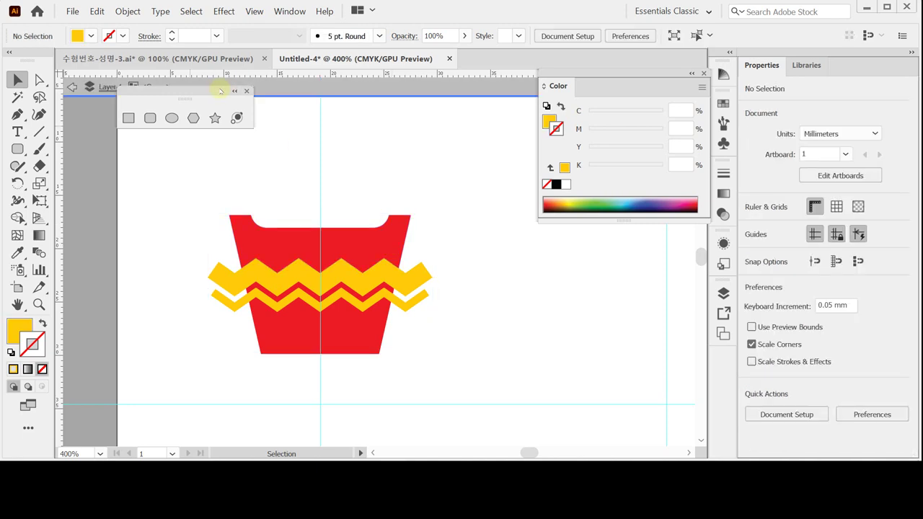
left_click_drag(209, 94, 203, 111)
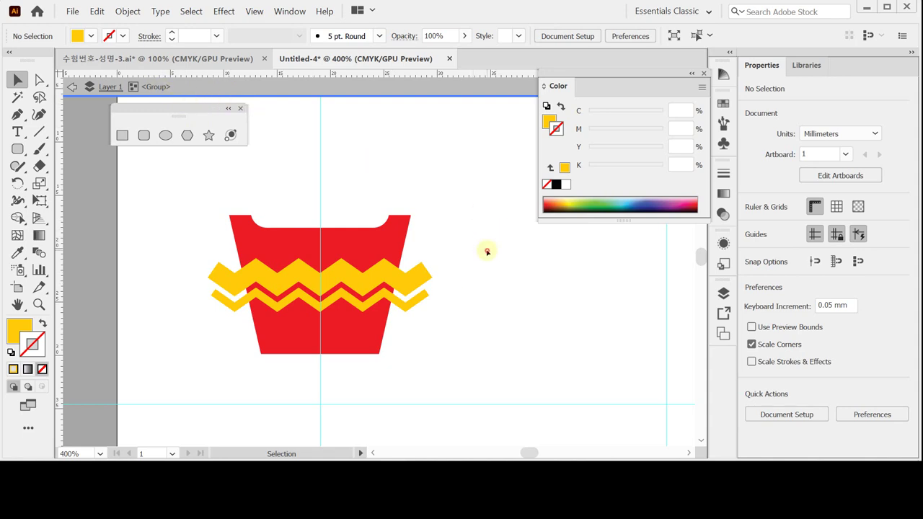
left_click(382, 243)
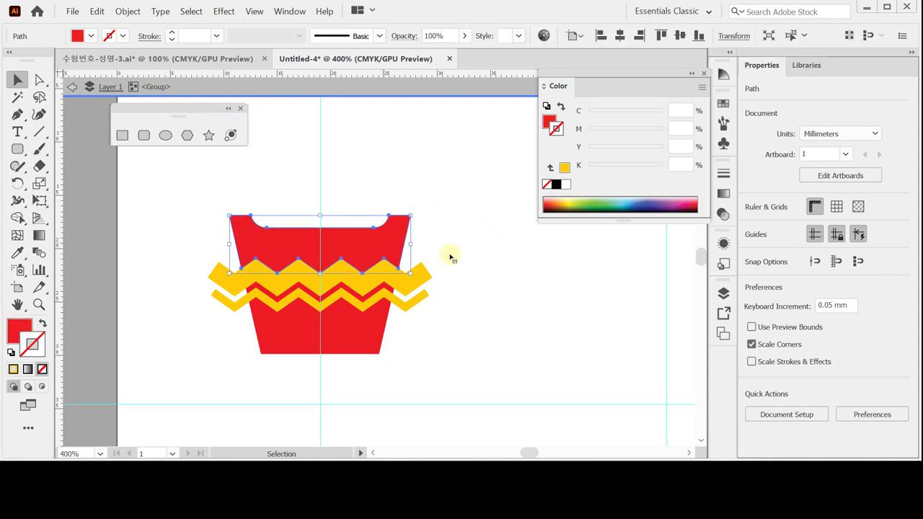
left_click(420, 275)
left_click(453, 347)
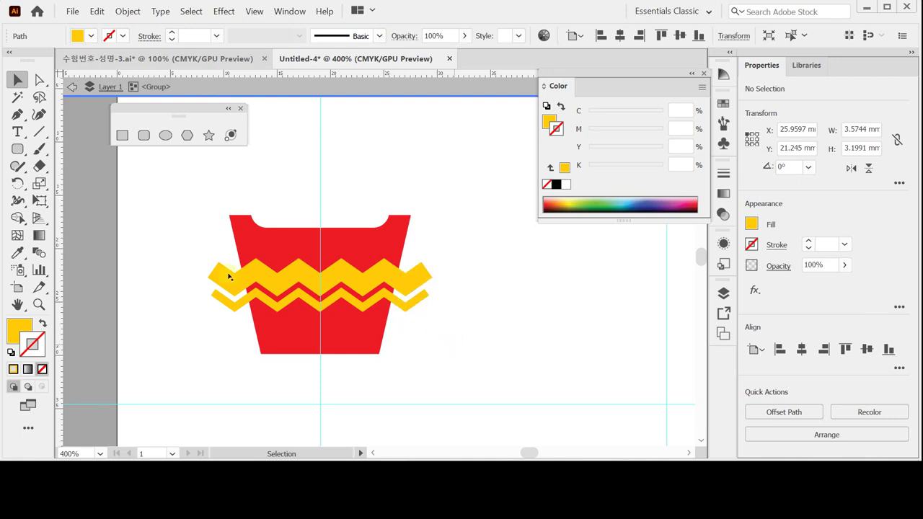
left_click(224, 269)
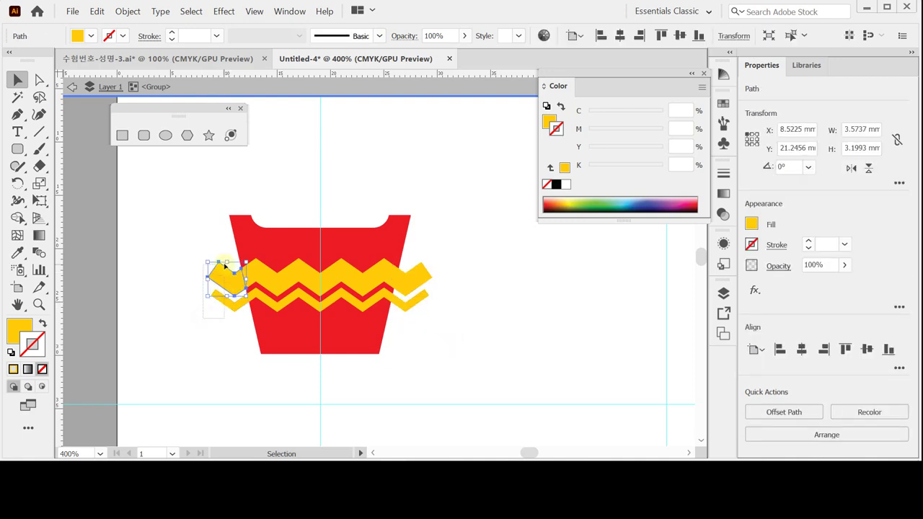
left_click_drag(224, 269, 427, 312)
left_click(449, 303)
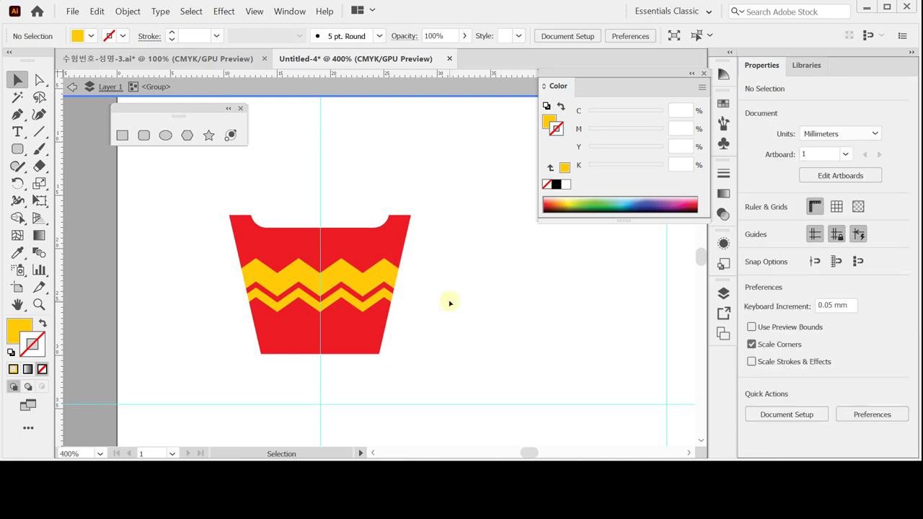
double_click(445, 285)
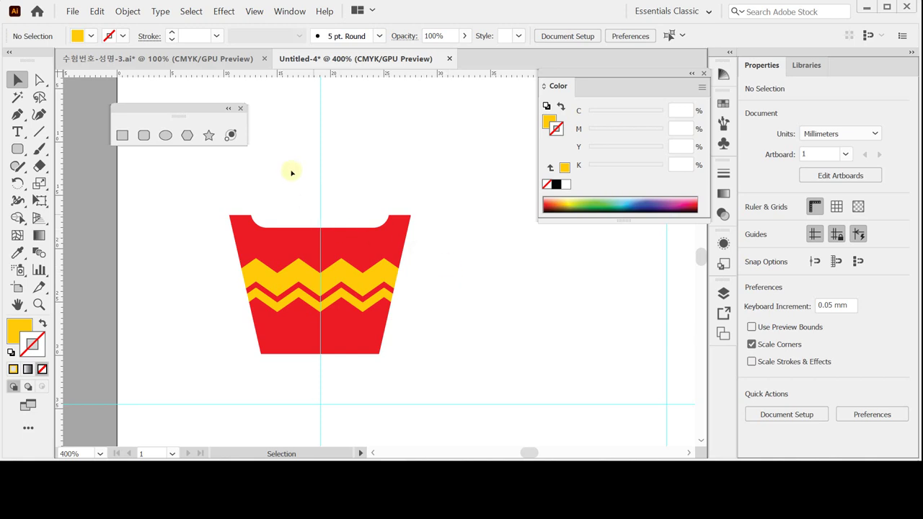
Draw a tall rectangle about 1.8 mm wide and 16.8 mm high for a French fry, overlapping the red box's upper left part
left_click(121, 135)
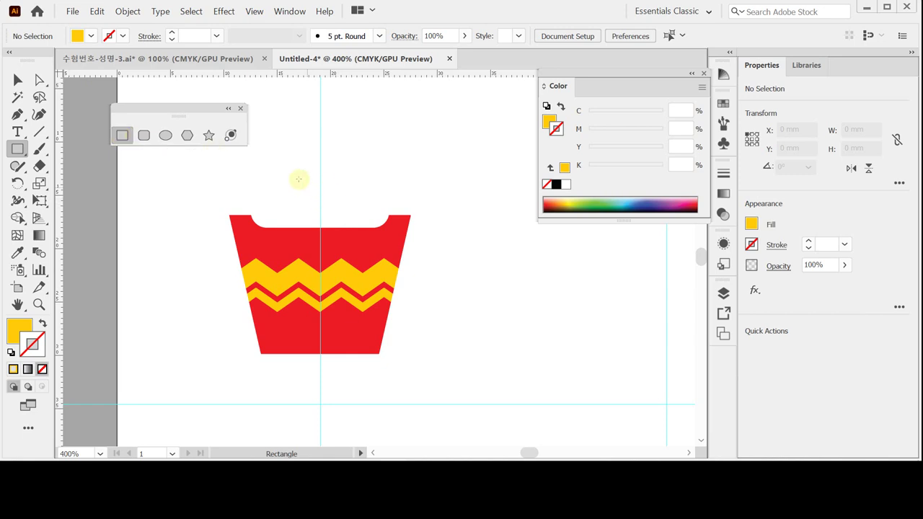
left_click_drag(323, 162, 367, 232)
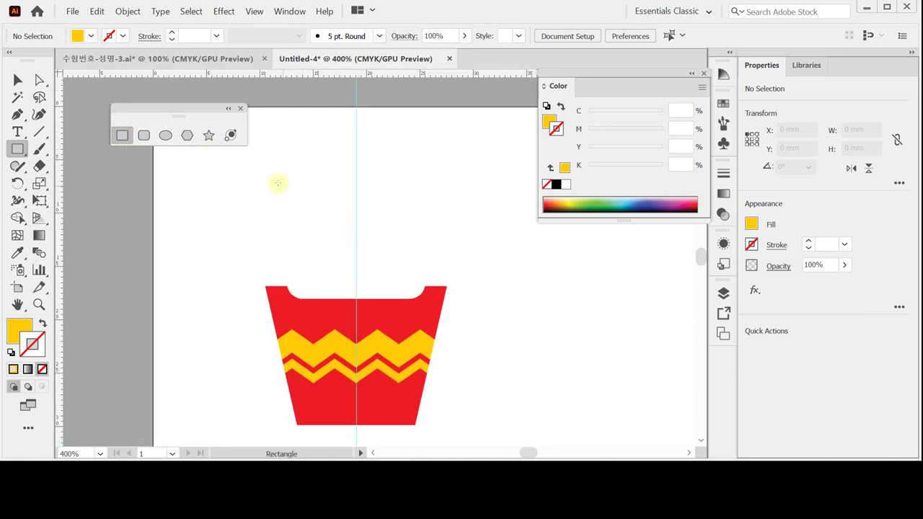
left_click_drag(285, 152, 303, 329)
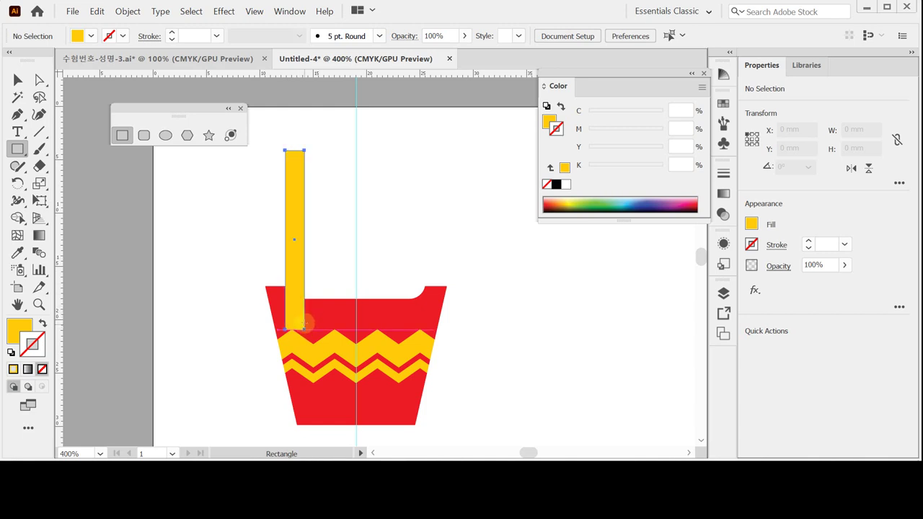
Fill the fry rectangle with M 10% and Y 80%, and deselect it
left_click(550, 123)
left_click(675, 129)
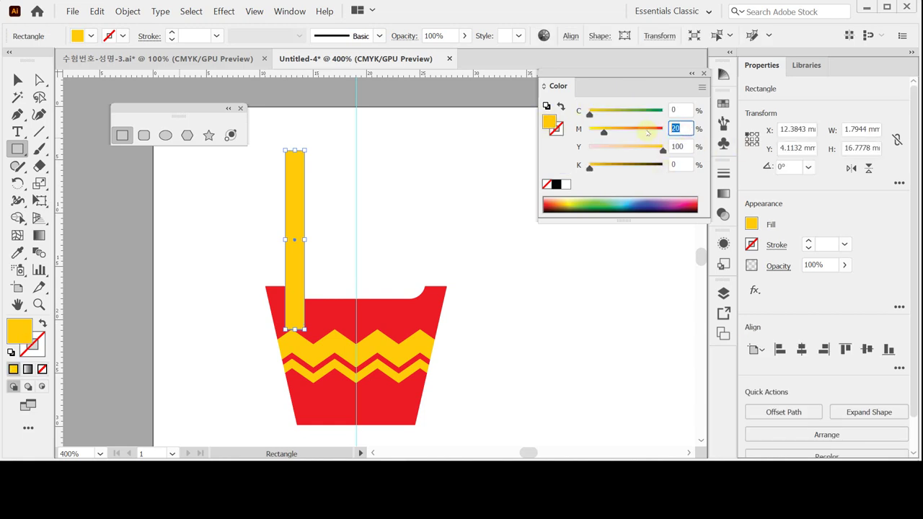
type("10")
key("Tab")
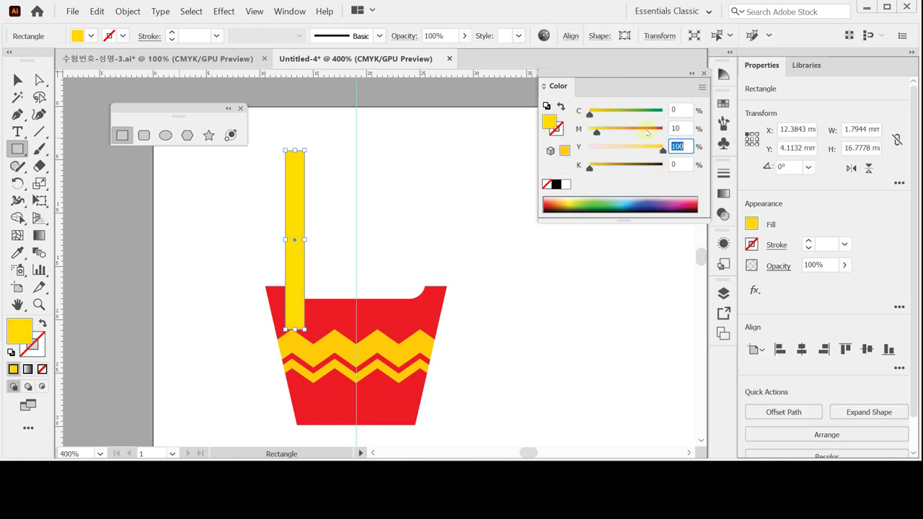
type("80")
key("Return")
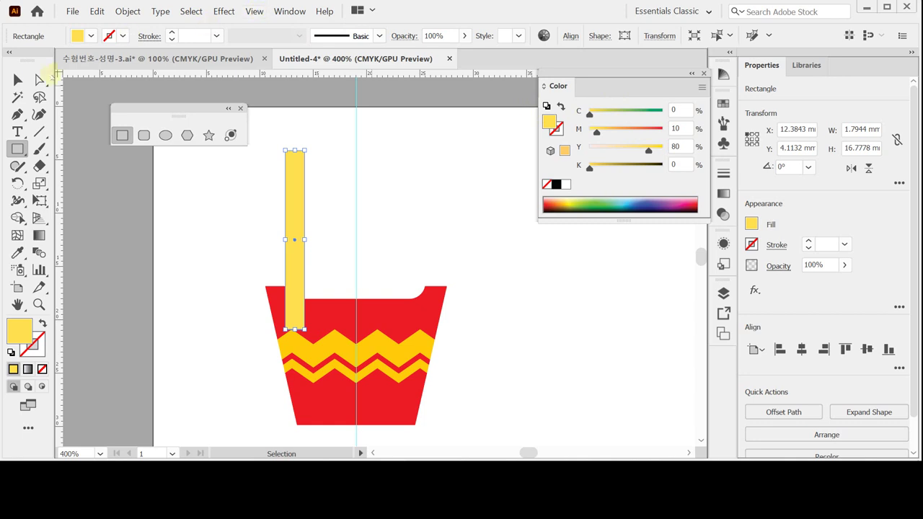
left_click(18, 80)
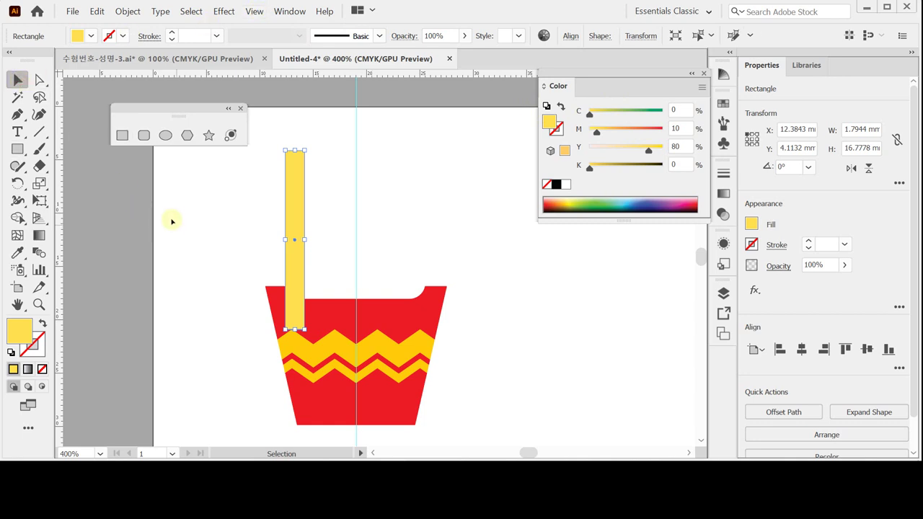
left_click(233, 238)
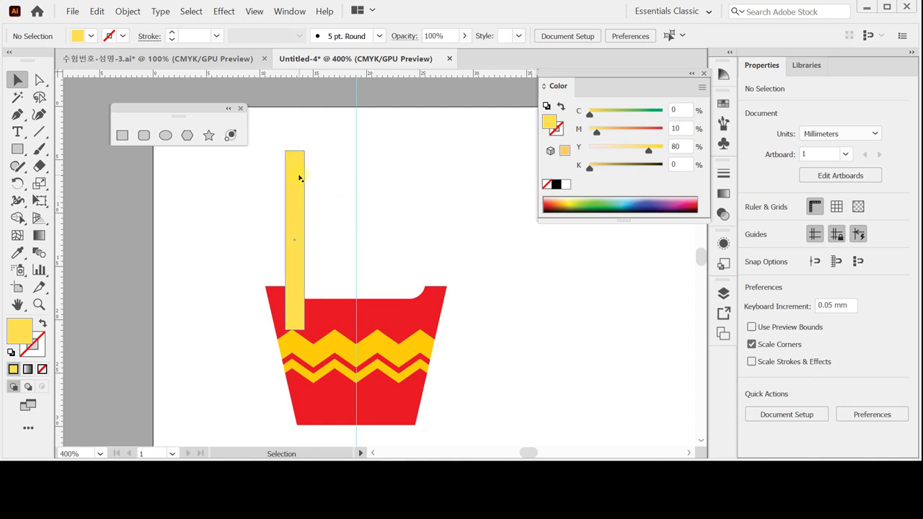
Create a second French fry rectangle 1.794 mm wide and 16.778 mm high just to the right of the first fry
left_click(122, 135)
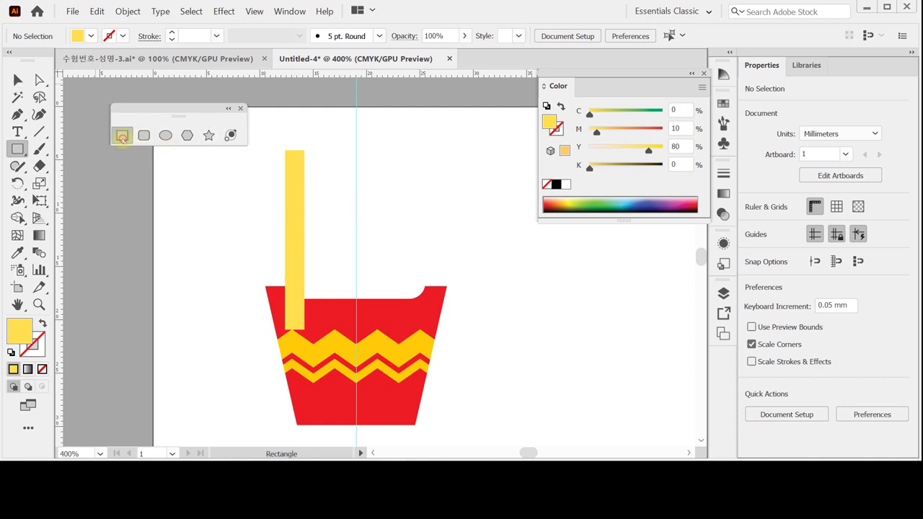
left_click(311, 166)
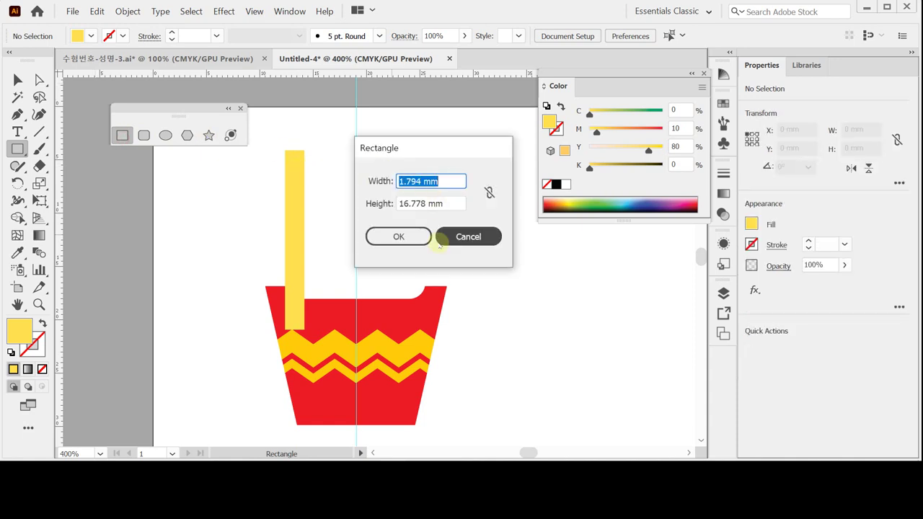
left_click(399, 238)
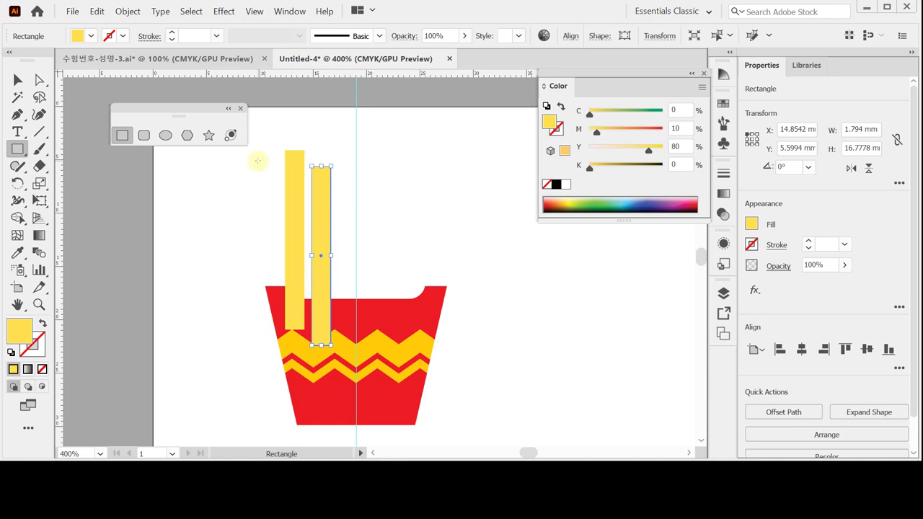
Lower the second fry's upper right corner by about 1.25 mm for a slanted end, and nudge the fry closer to the first one
left_click(39, 80)
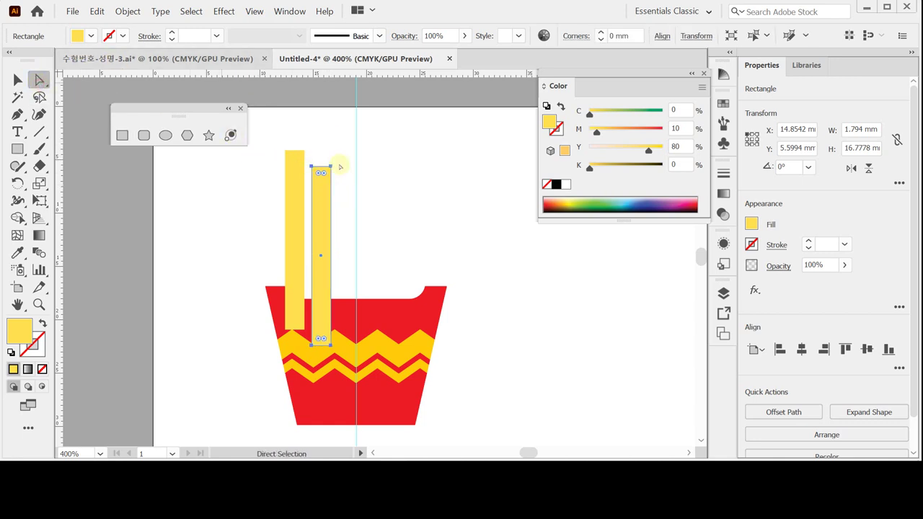
left_click_drag(338, 155, 325, 176)
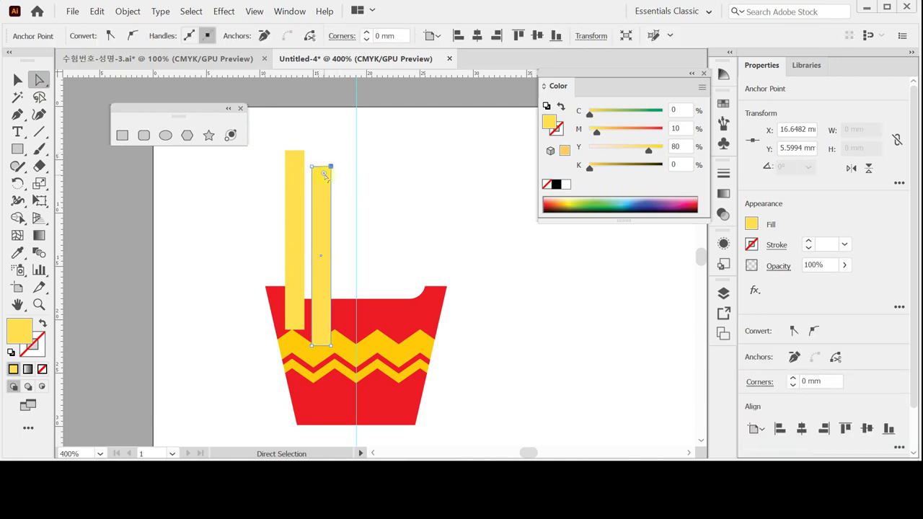
key("Down")
key("Down")
key("Down")
key("Down")
key("Down")
key("Down")
key("Down")
key("Down")
key("Down")
key("Down")
key("Down")
key("Down")
key("Down")
key("Down")
key("Down")
key("Down")
key("Down")
key("Down")
key("Down")
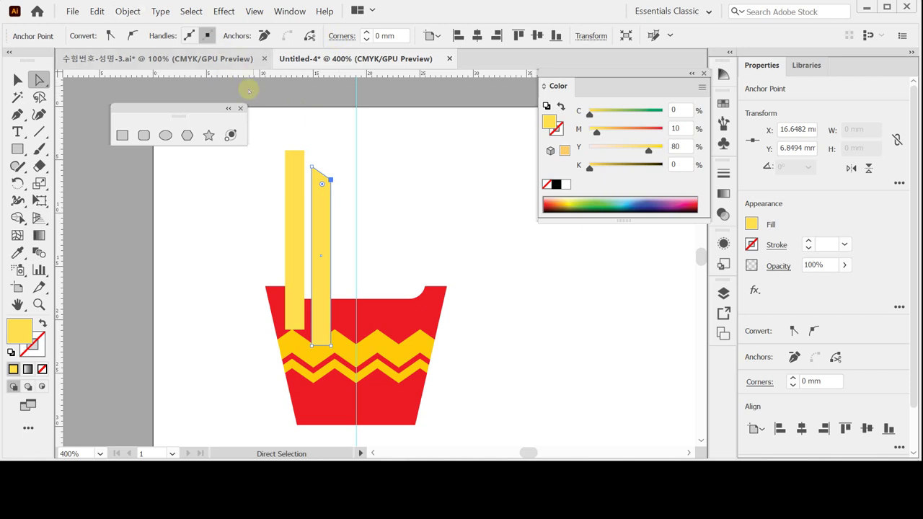
key("v")
left_click(199, 209)
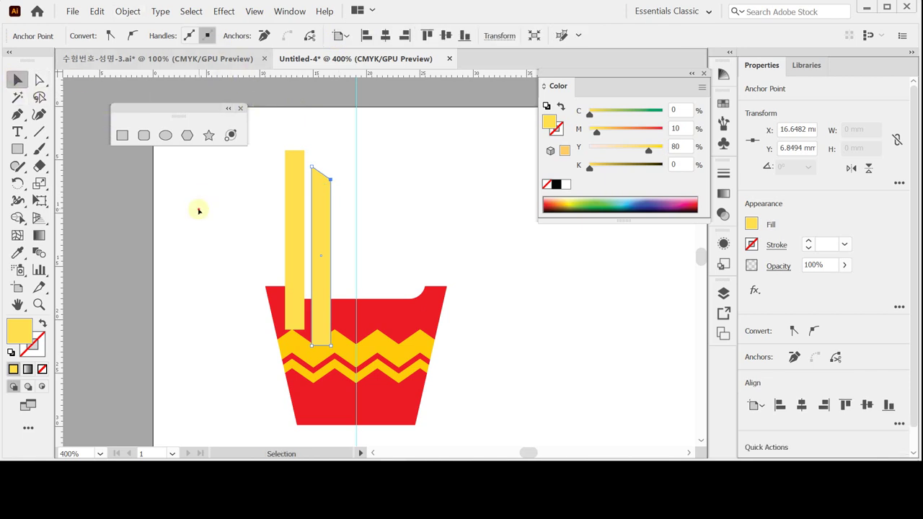
left_click(320, 247)
key("Left")
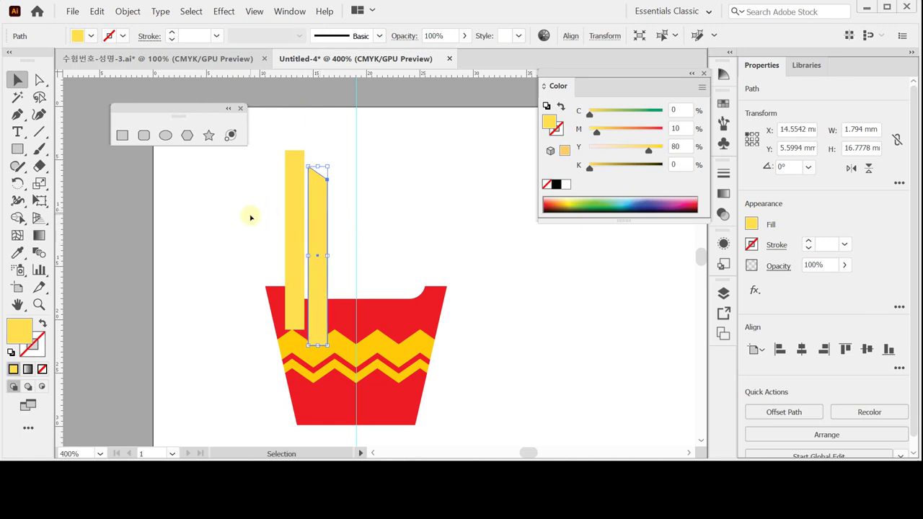
Select both fries and send them behind the red box
left_click_drag(266, 202, 306, 216, "shift")
right_click(307, 217)
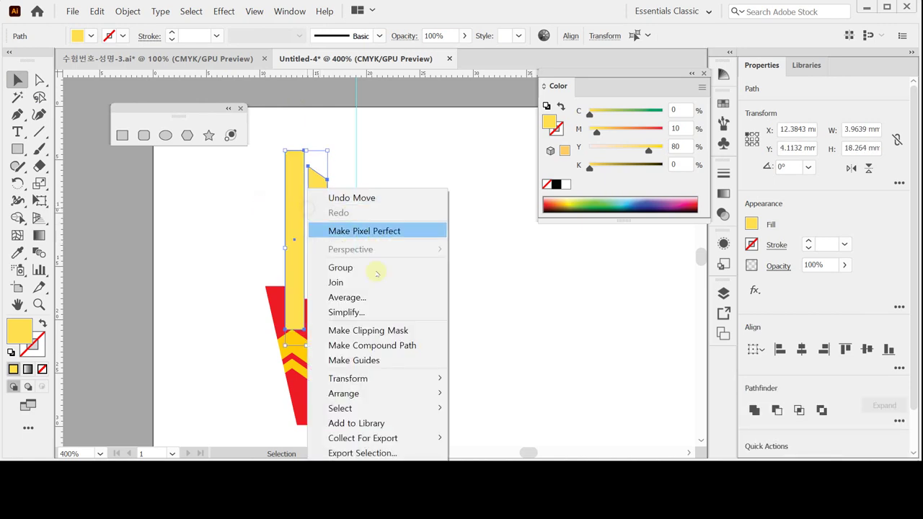
mouse_move(378, 396)
left_click(503, 375)
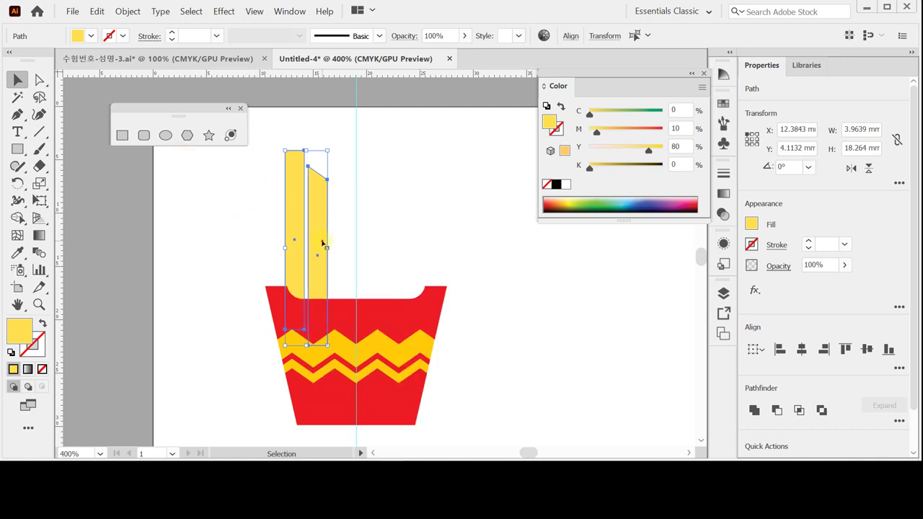
Shift the fry pair slightly left and copy it twice to the right at about 4.4 mm spacing
left_click_drag(319, 241, 318, 243)
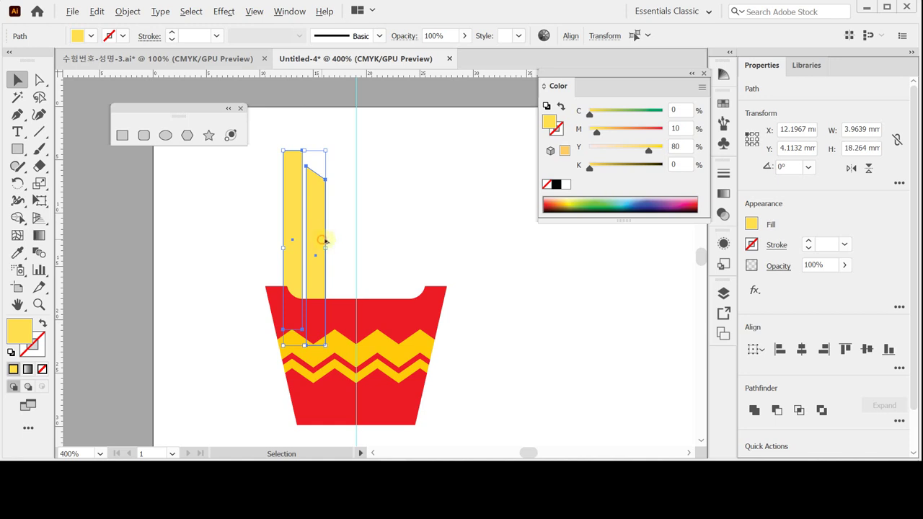
left_click_drag(322, 241, 369, 246)
key("ctrl+d")
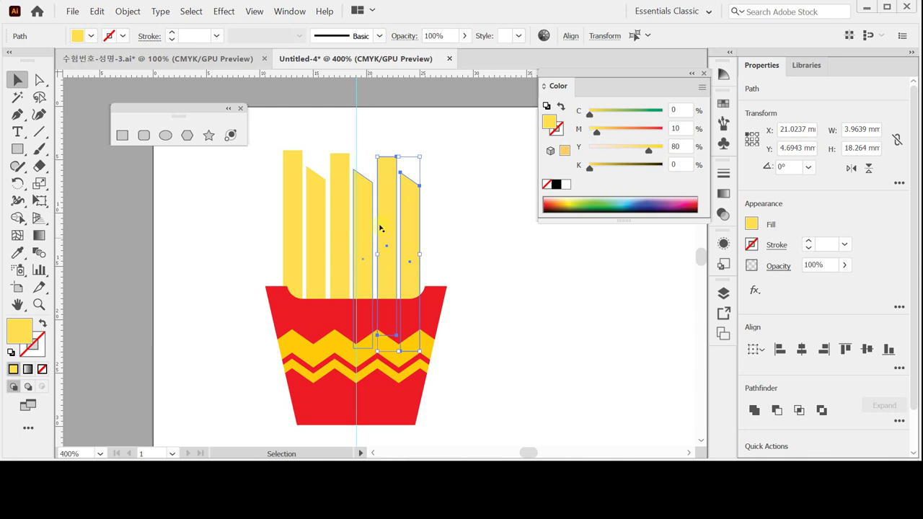
Rotate the middle pair of fries about 2° clockwise and deselect it
left_click(344, 137)
left_click(369, 190)
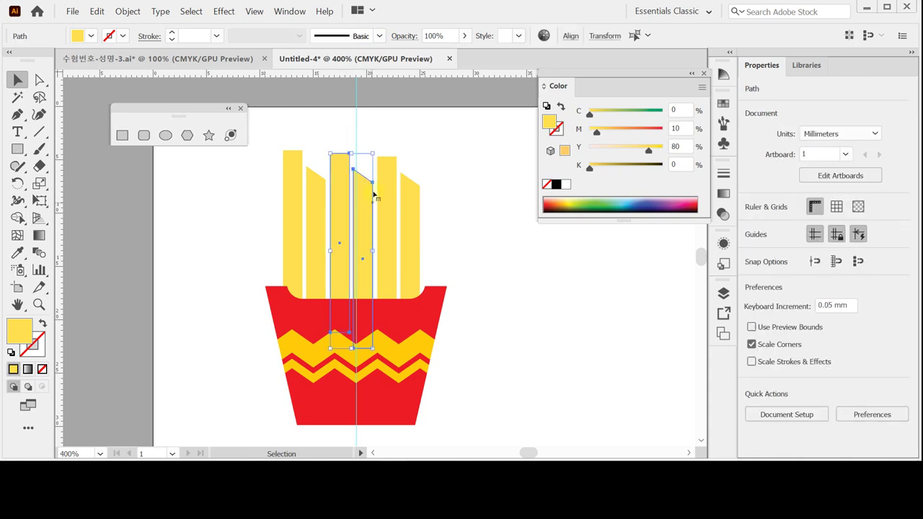
left_click_drag(376, 149, 382, 149)
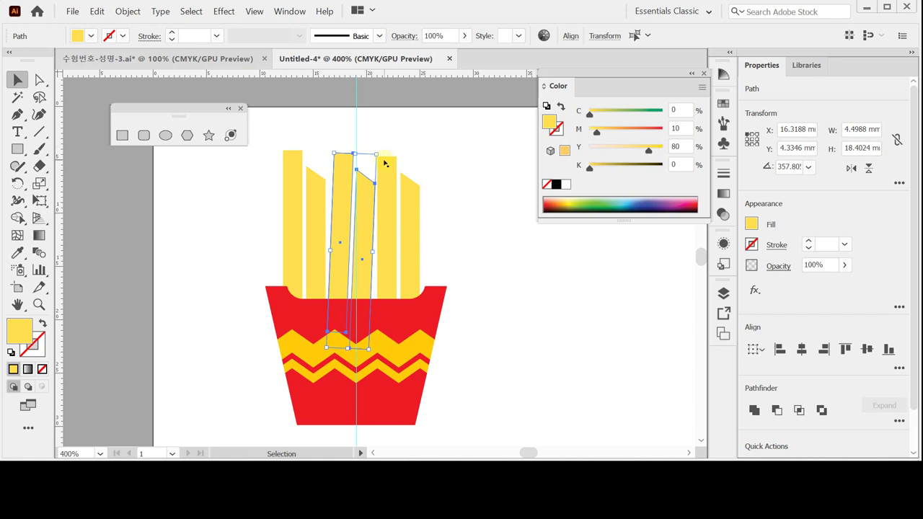
left_click(368, 165)
left_click(161, 180)
Copy the leftmost fry to the box's left edge, rotate the copy about 12° counterclockwise, and position it leaning outward from the box
left_click(295, 202)
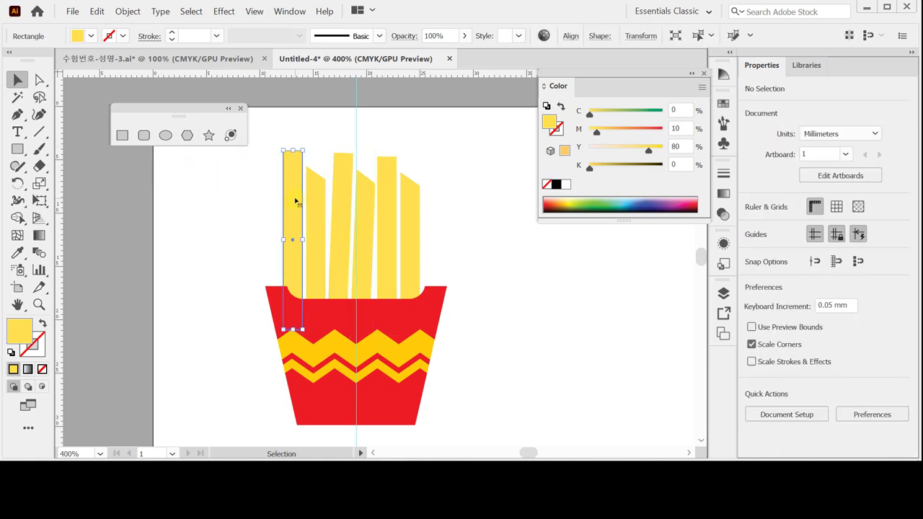
left_click(295, 198)
left_click_drag(295, 198, 278, 217)
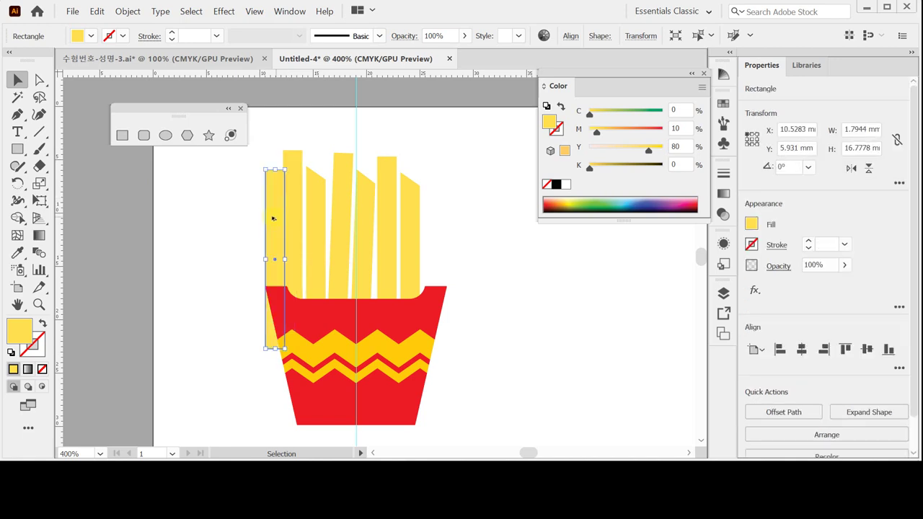
mouse_move(261, 163)
left_mouse_down()
mouse_move(248, 181)
mouse_move(249, 172)
left_mouse_up()
mouse_move(268, 221)
left_mouse_down()
mouse_move(277, 251)
mouse_move(271, 239)
left_mouse_up()
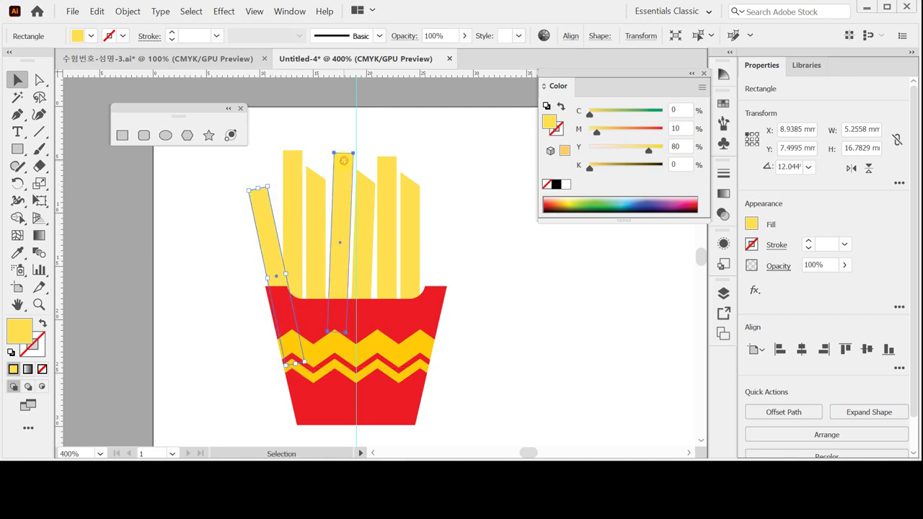
Move the middle pair of tilted fries slightly upward and deselect it
left_click(343, 163)
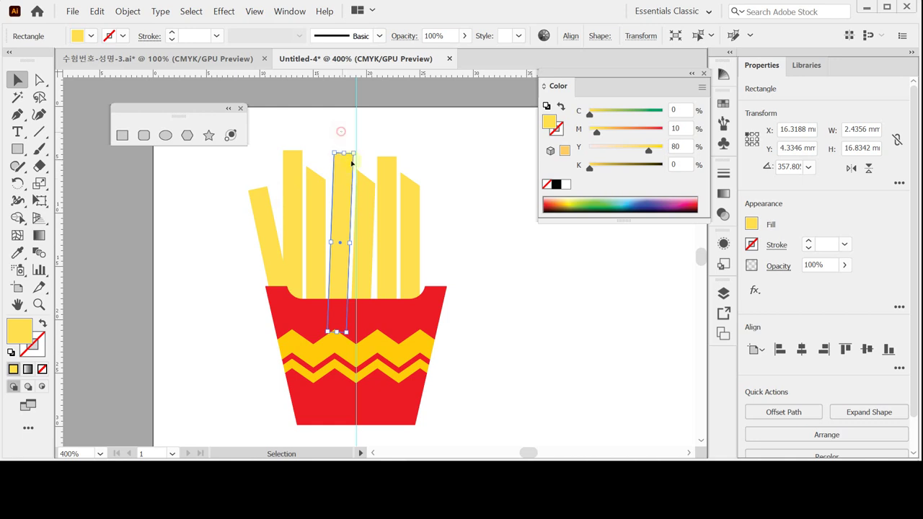
left_click_drag(340, 131, 361, 200)
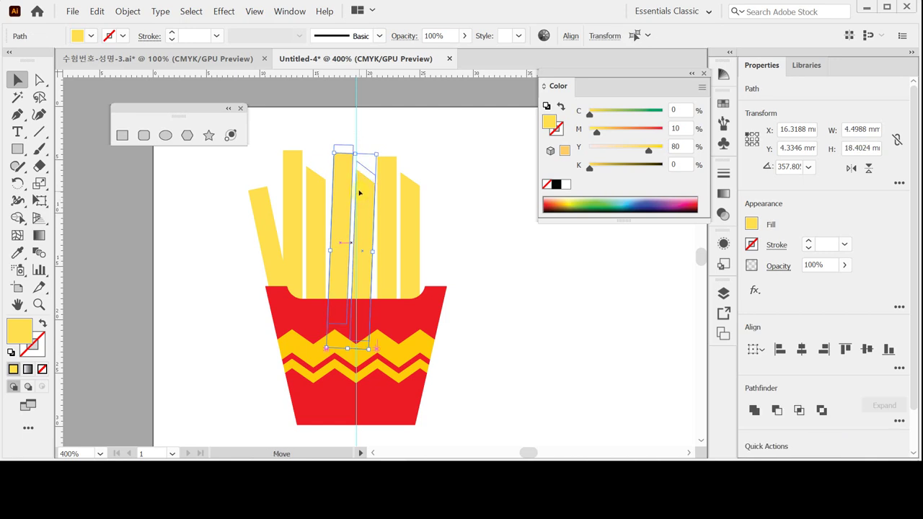
left_click(408, 156)
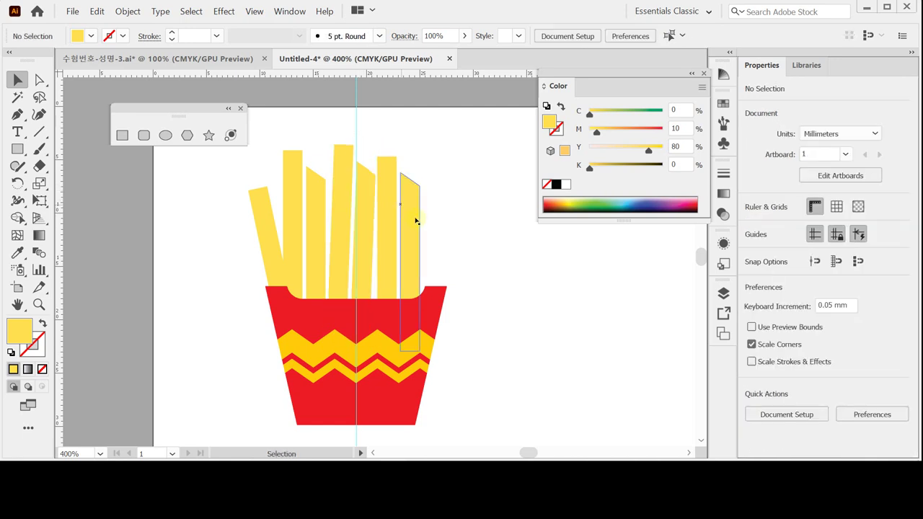
Copy the rightmost slanted fry to the right, rotate the copy about 11° clockwise, and position it leaning out of the box
left_click(418, 223)
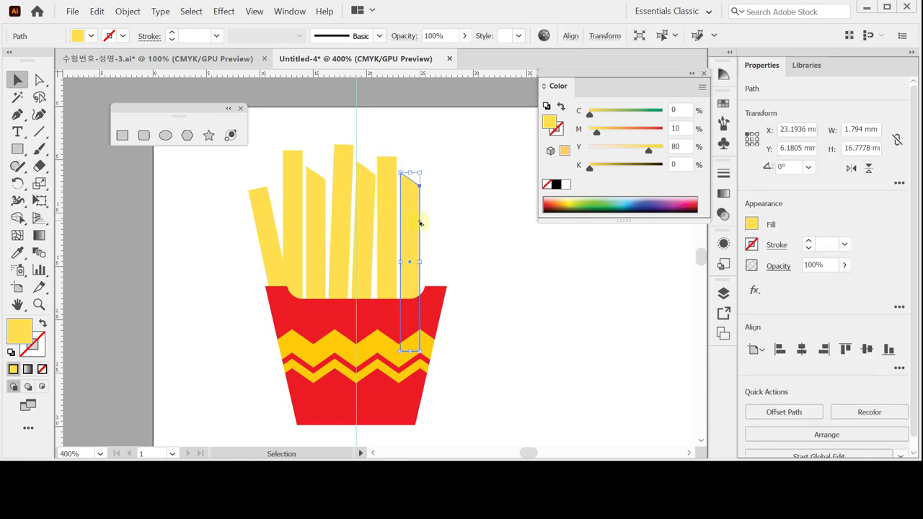
left_click_drag(421, 223, 431, 228)
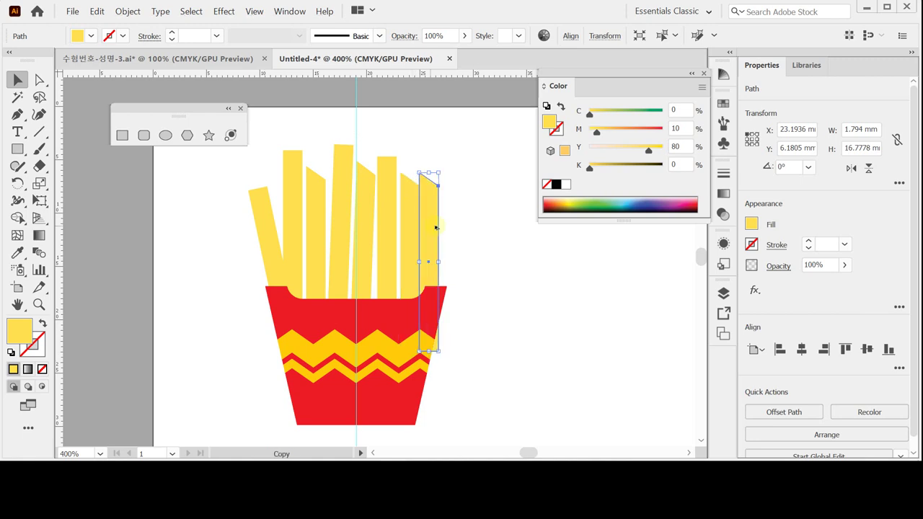
left_click_drag(443, 169, 449, 221)
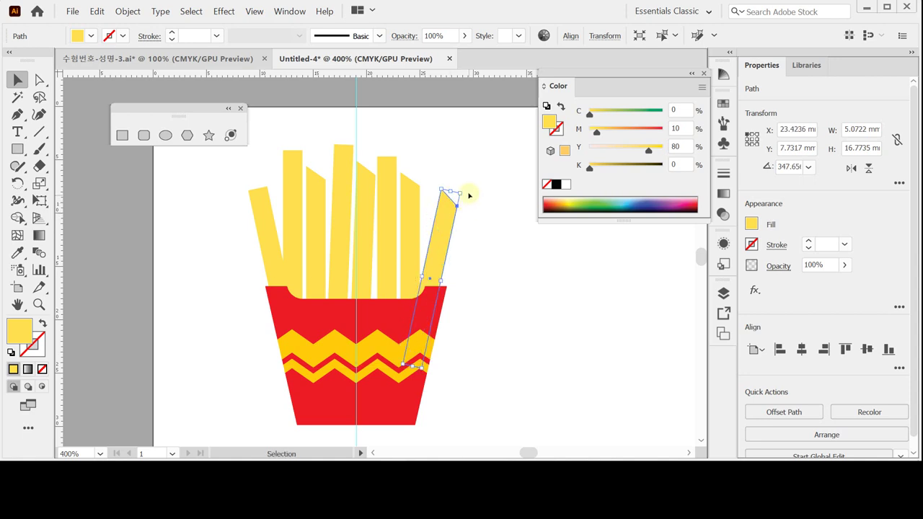
mouse_move(463, 189)
left_mouse_down()
mouse_move(448, 200)
mouse_move(448, 180)
left_mouse_up()
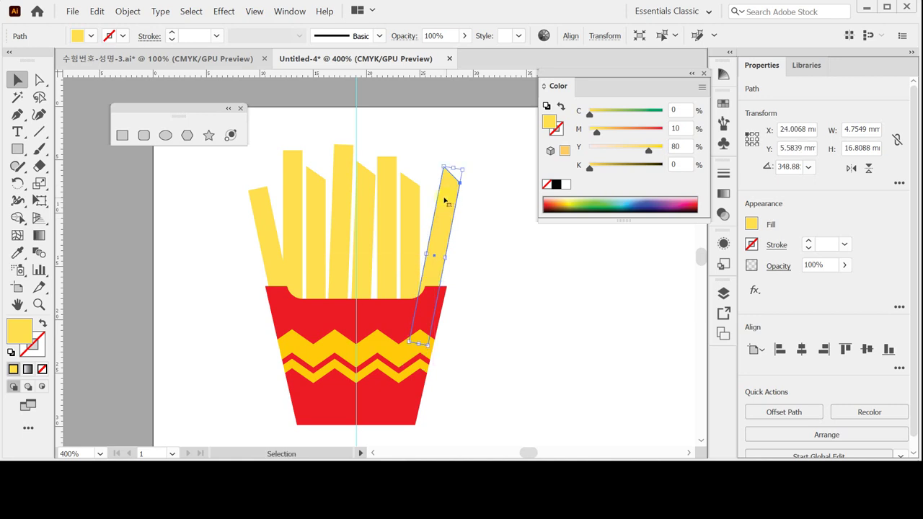
left_click(429, 160)
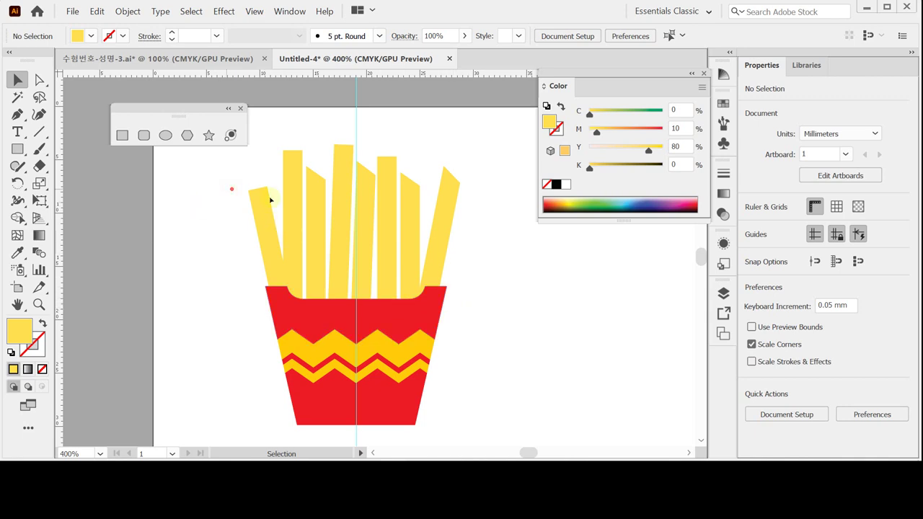
Select all fries except the outward-leaning one on the right, and shift them slightly to the right
left_click_drag(465, 235, 223, 179)
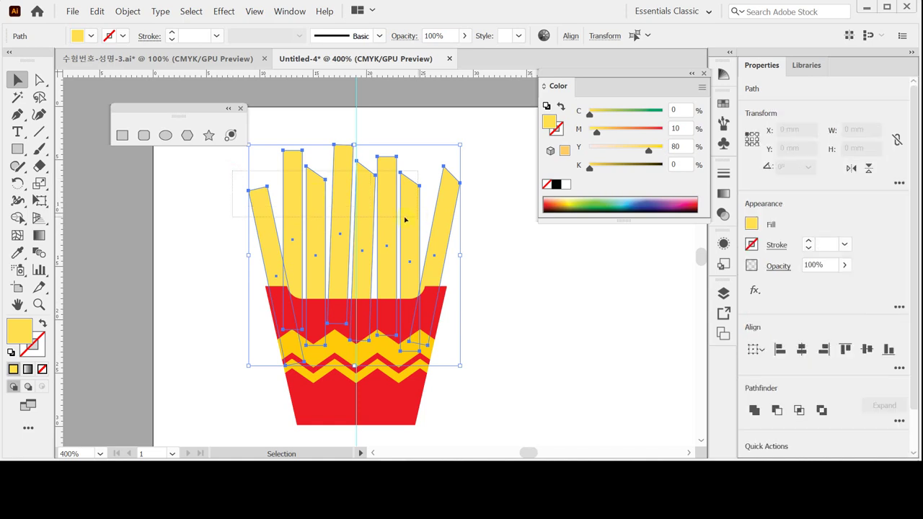
left_click(437, 217, "shift")
left_click_drag(351, 217, 355, 220)
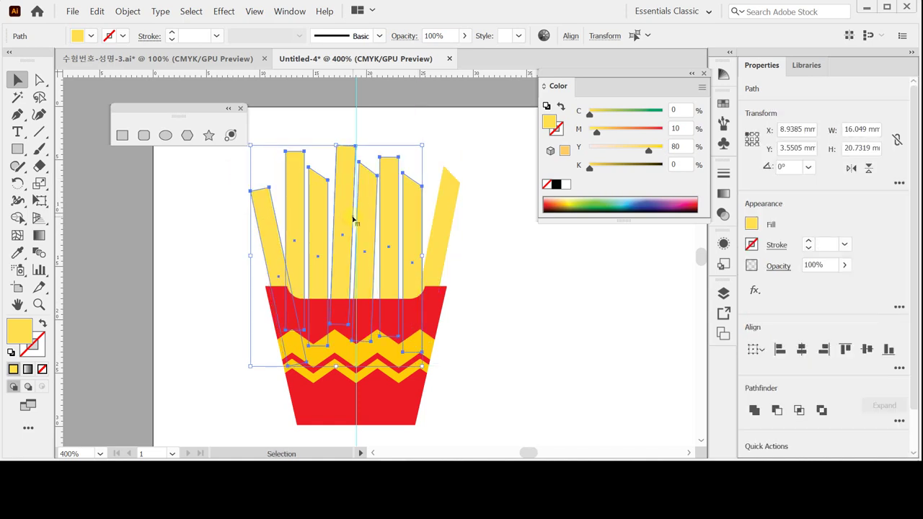
key("a")
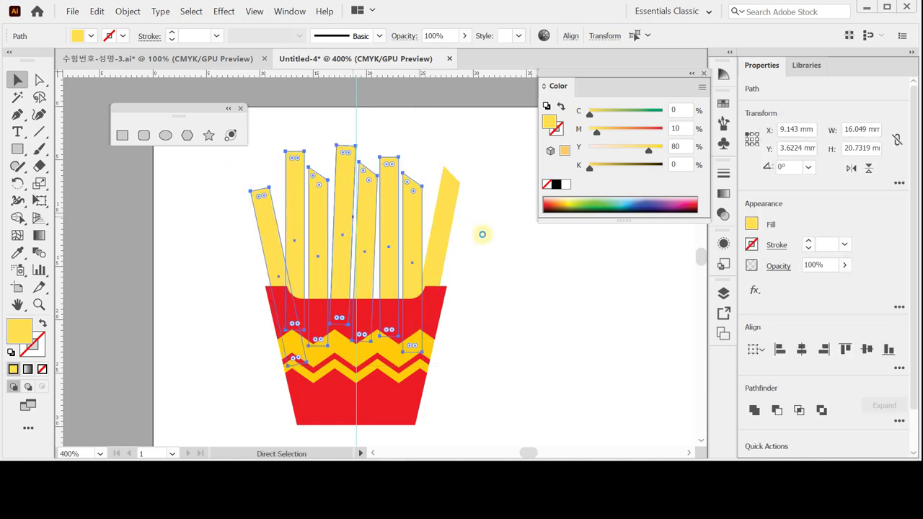
key("ctrl+s")
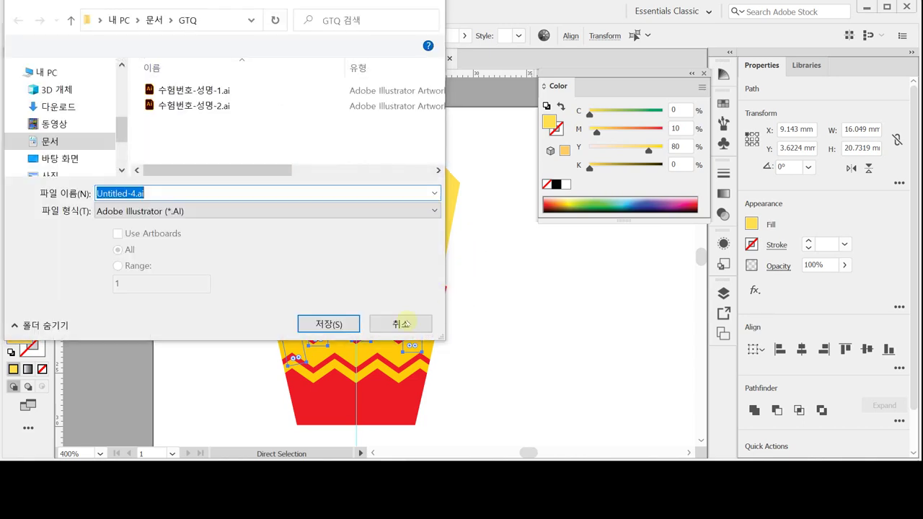
left_click(402, 324)
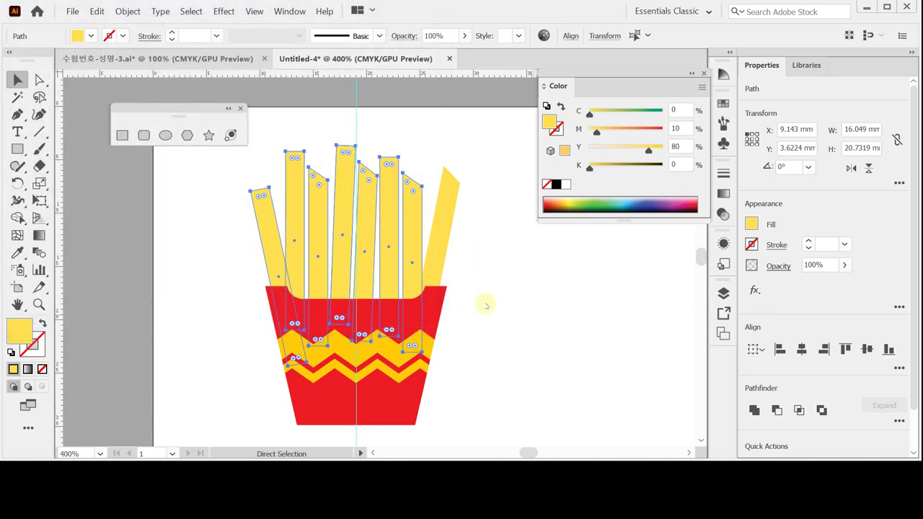
Save the document as 수험번호-성명-3 in the GTQ folder, in Adobe Illustrator format with the Illustrator 2020 version options
key("v")
key("space")
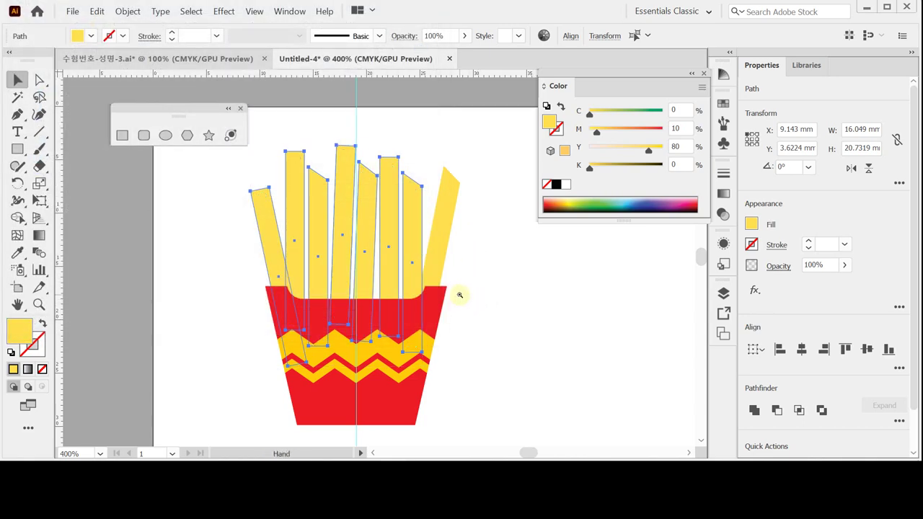
key("ctrl+minus")
key("a")
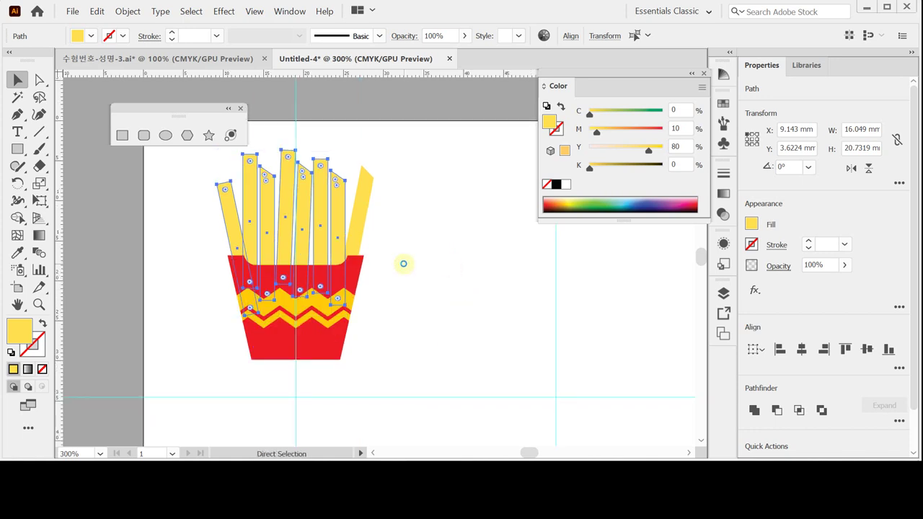
key("ctrl+s")
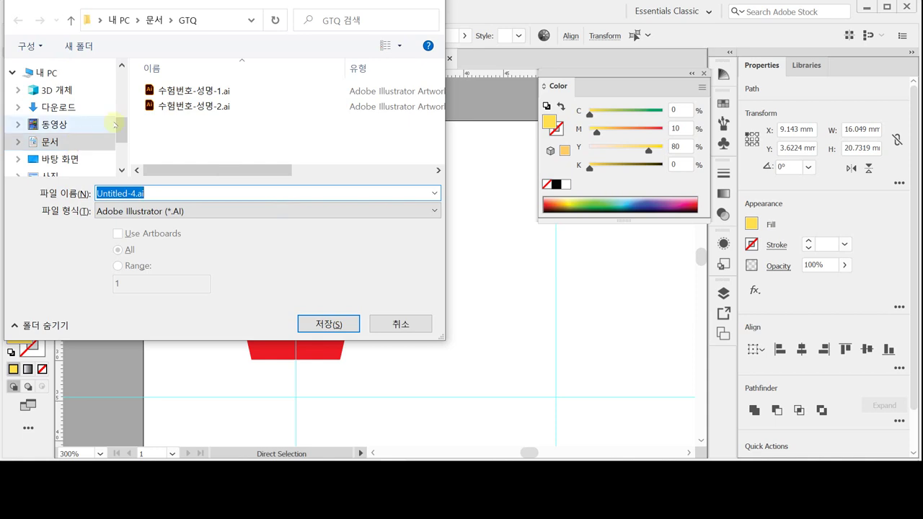
left_click(161, 107)
double_click(163, 194)
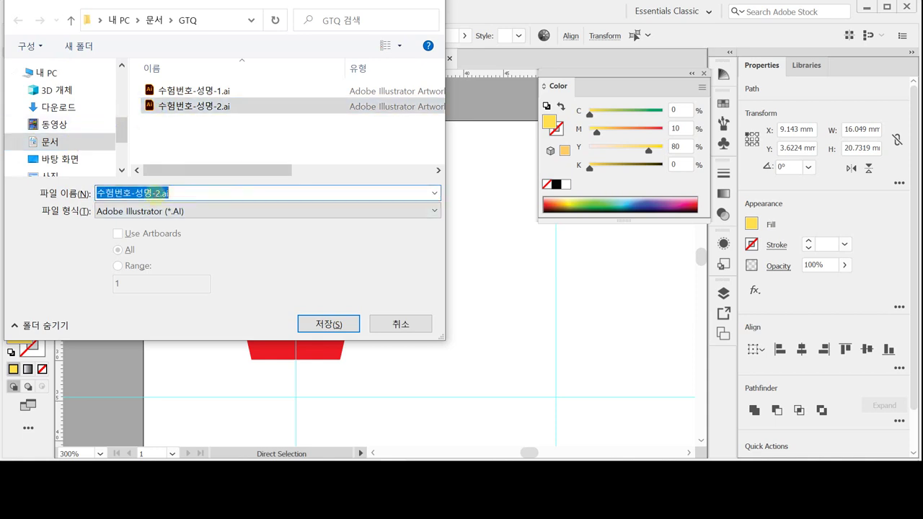
left_click_drag(154, 193, 173, 195)
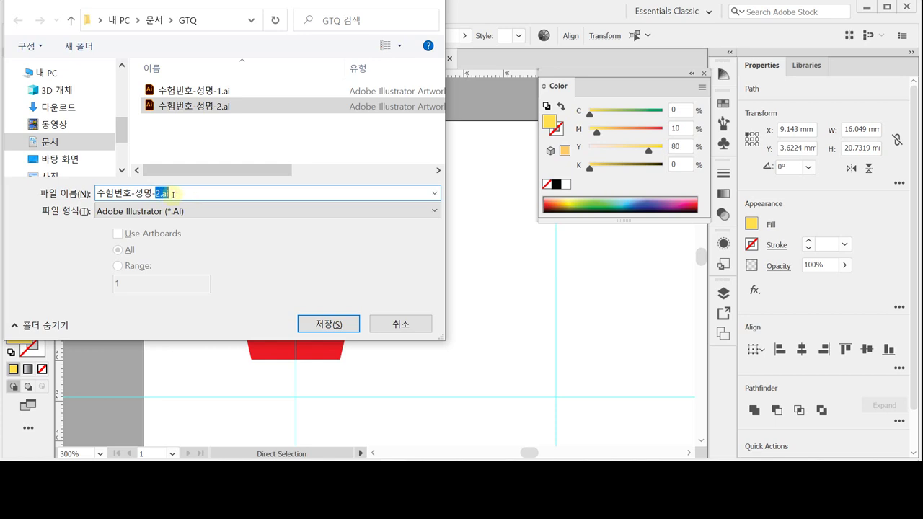
type("3")
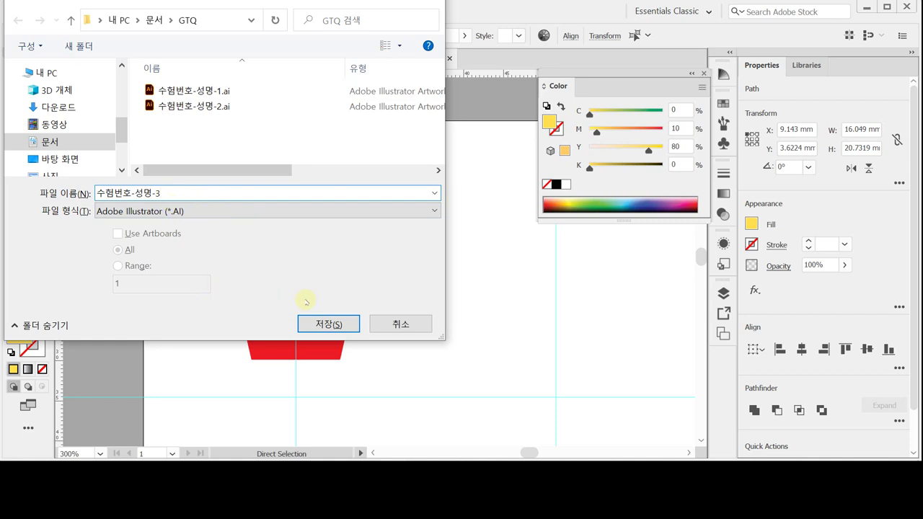
left_click(330, 324)
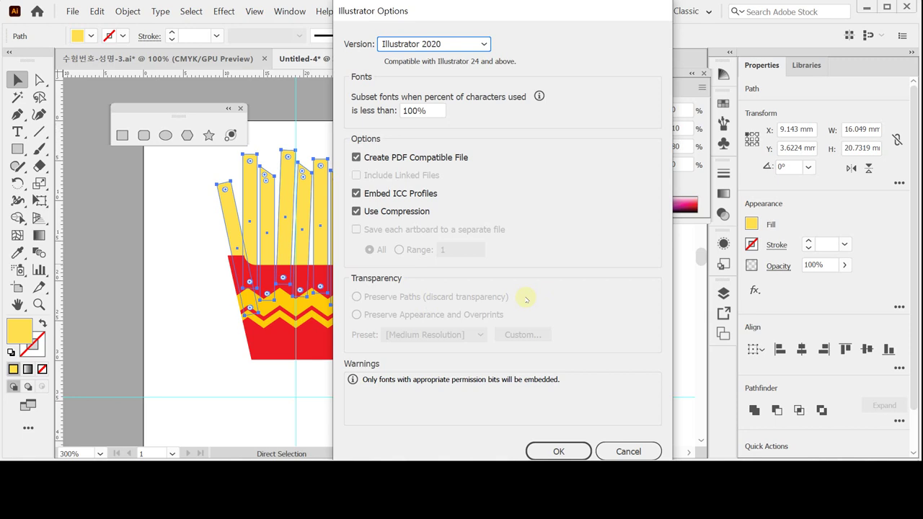
key("Escape")
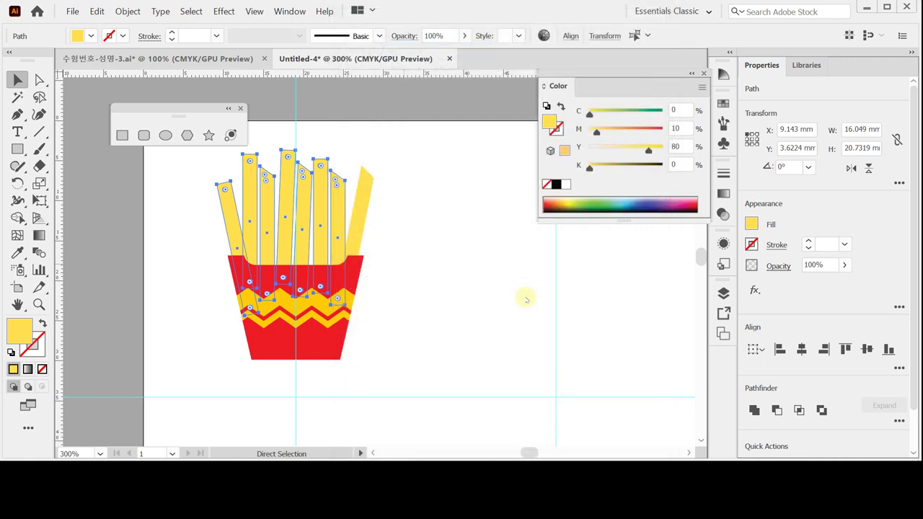
key("v")
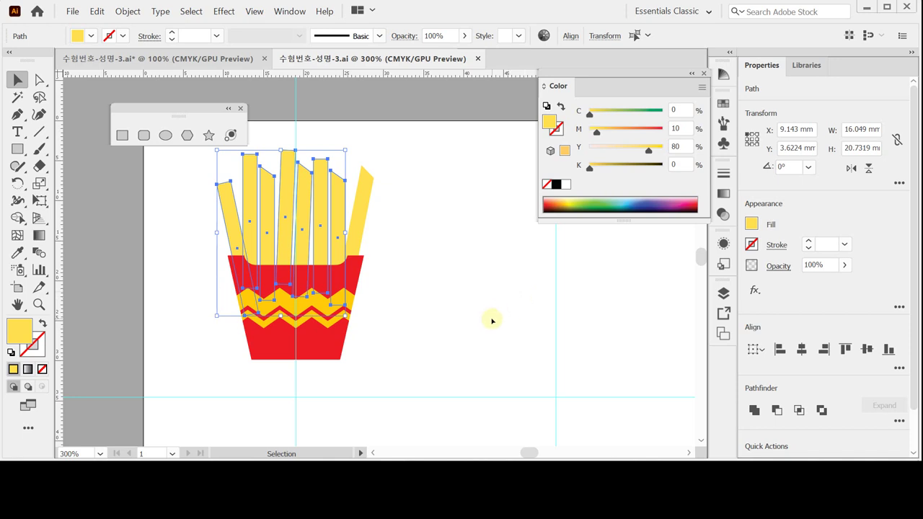
Create a 28 × 17 mm rounded rectangle with a 10 mm corner radius, centred on the vertical guide below the fries box
left_click(506, 365)
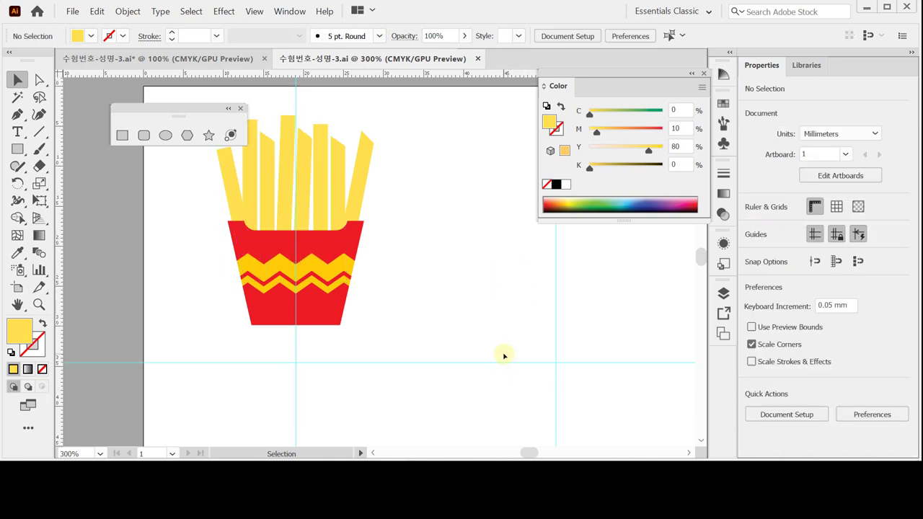
scroll(502, 356, "down", 2)
scroll(502, 356, "down", 6)
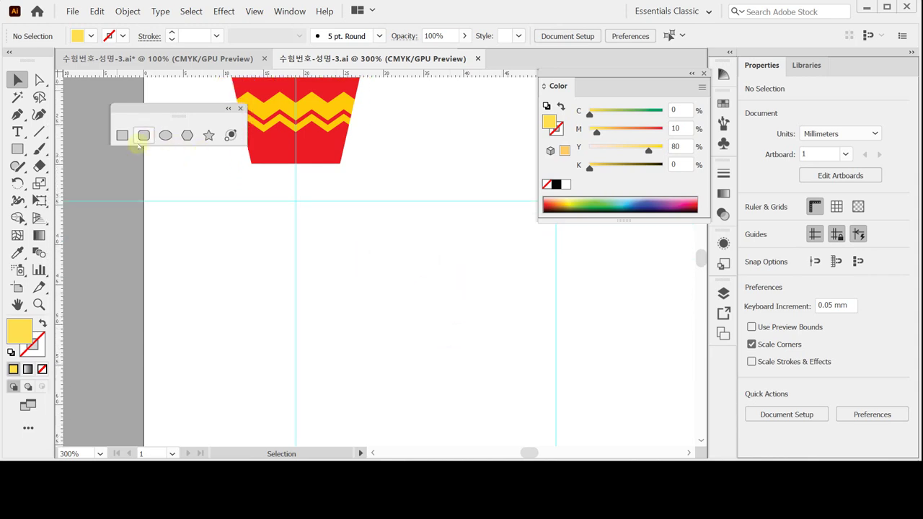
left_click(145, 136)
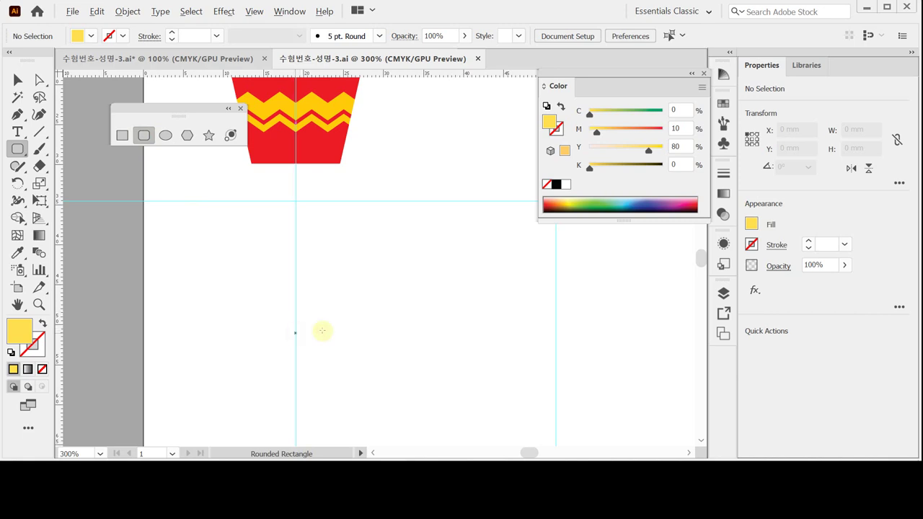
left_click(323, 330)
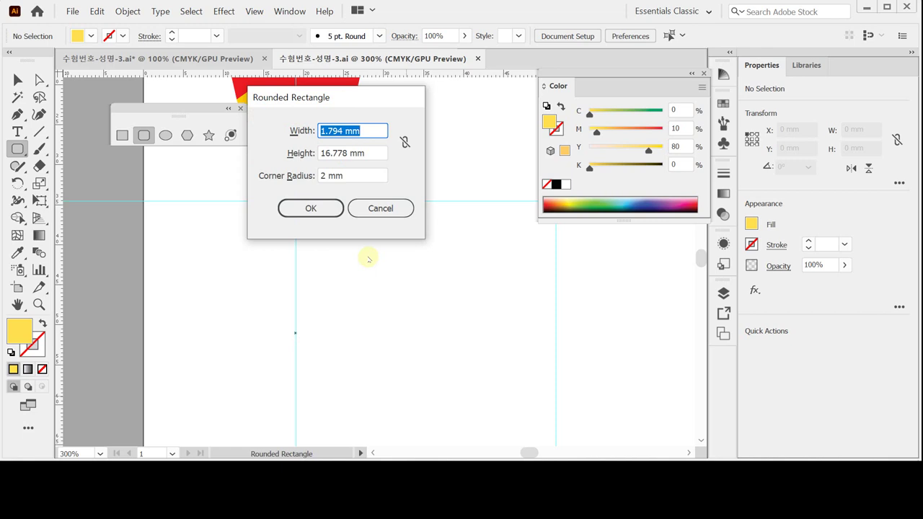
type("28")
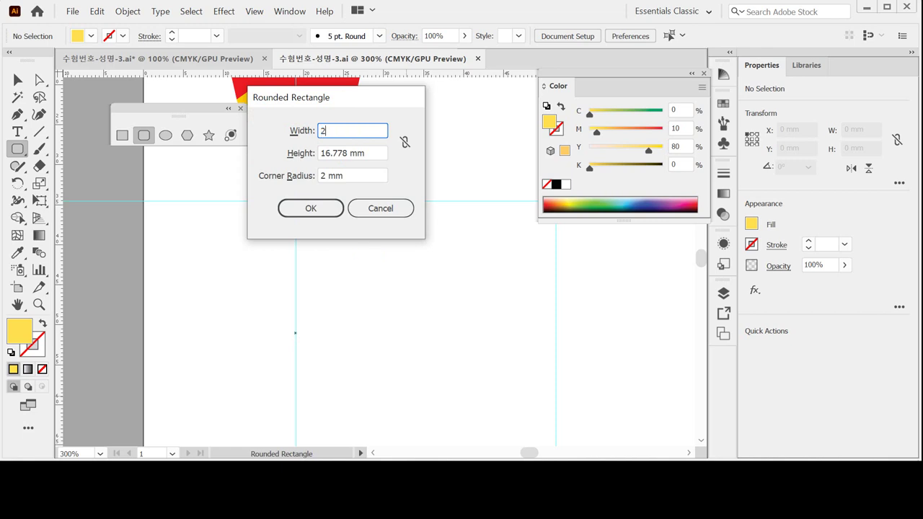
key("Tab")
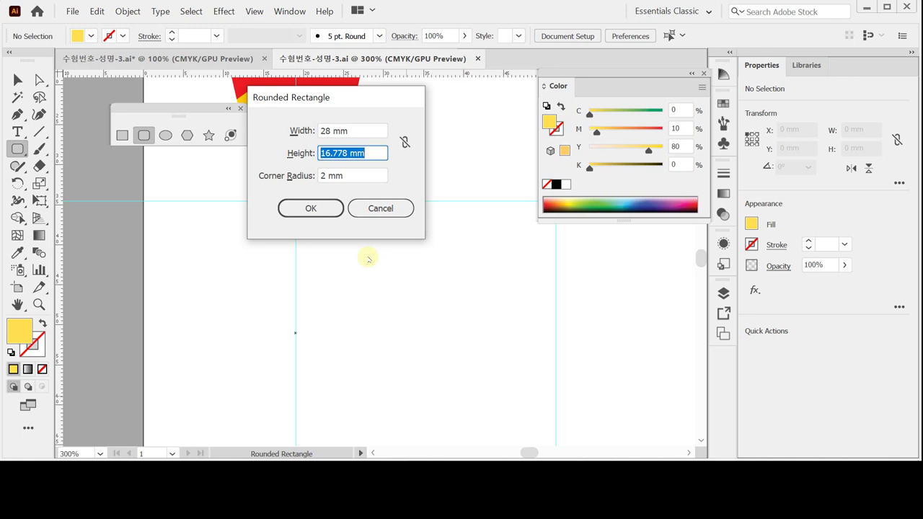
type("17")
key("Tab")
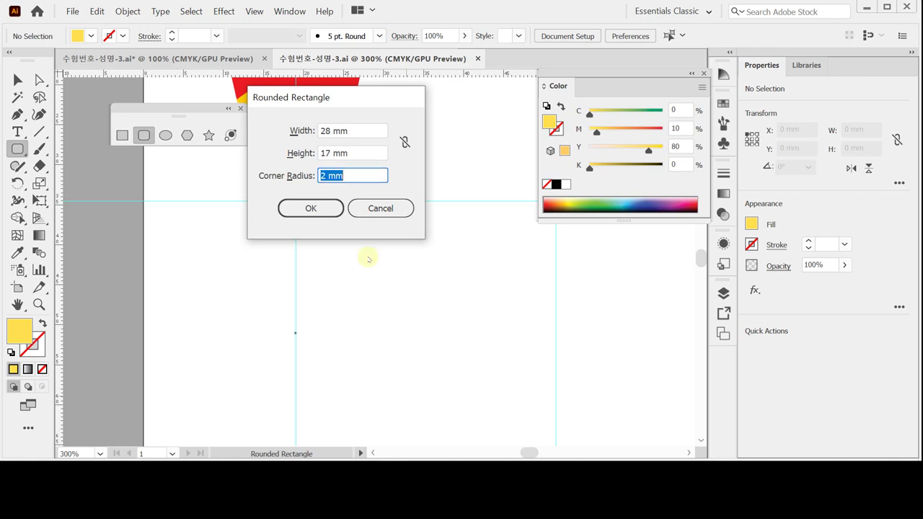
type("10")
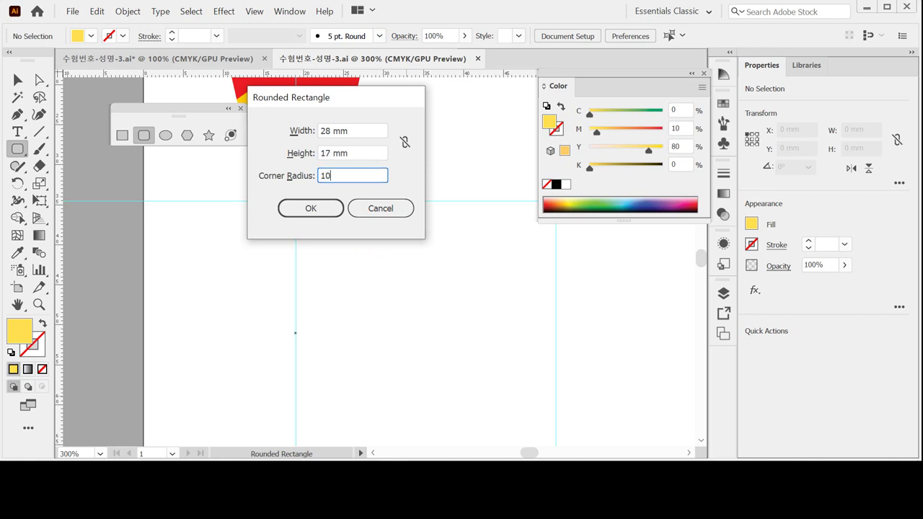
key("Return")
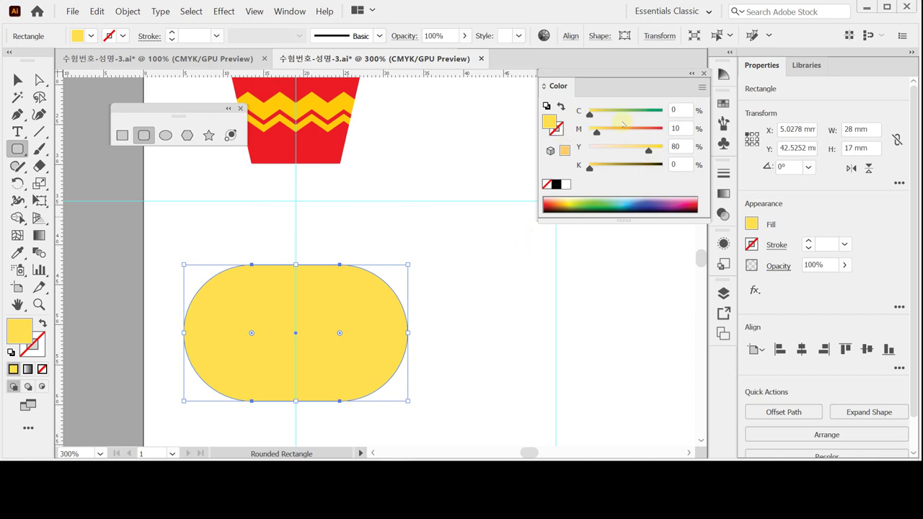
Set the rounded rectangle's fill to M 30% and Y 60%
double_click(678, 129)
type("30")
key("Tab")
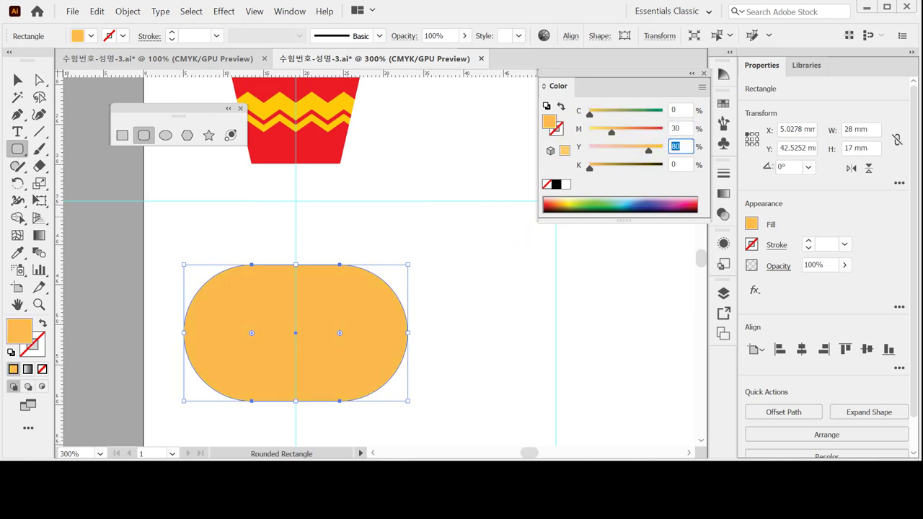
type("60")
key("Return")
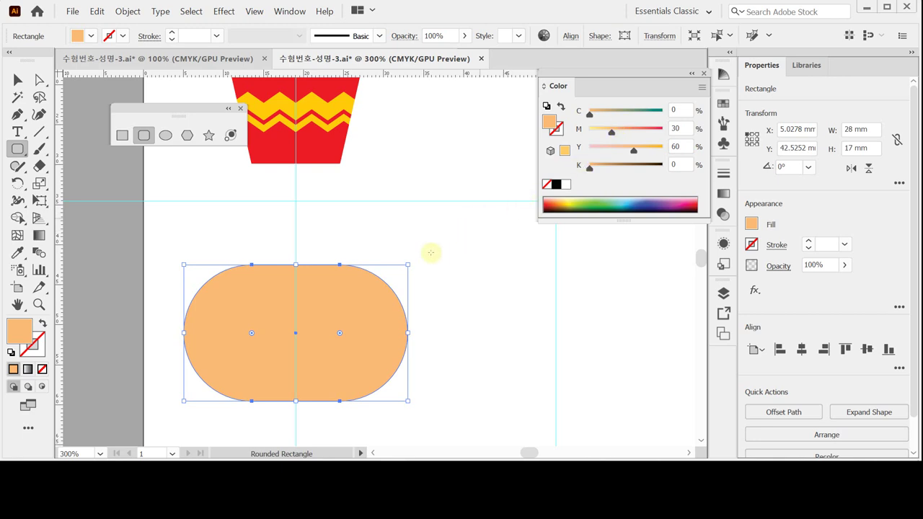
Draw a thin rounded bar about 30.8 × 2.1 mm across the middle of the bun, extending past both sides
left_click(401, 330, "ctrl")
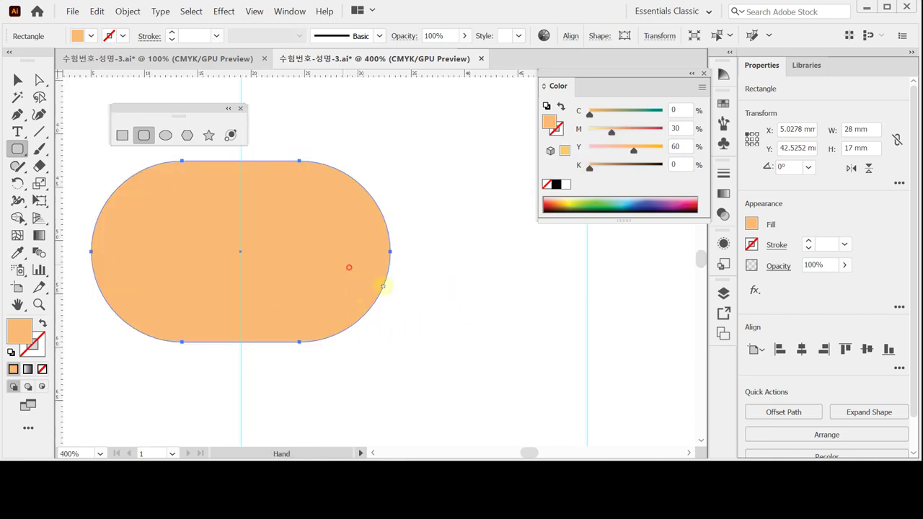
left_click(381, 289, "ctrl")
key("ctrl")
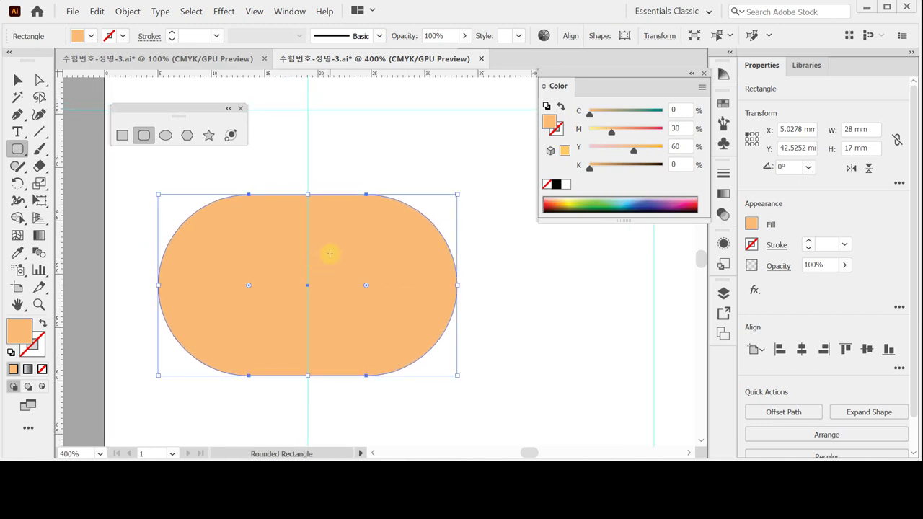
left_click(495, 296)
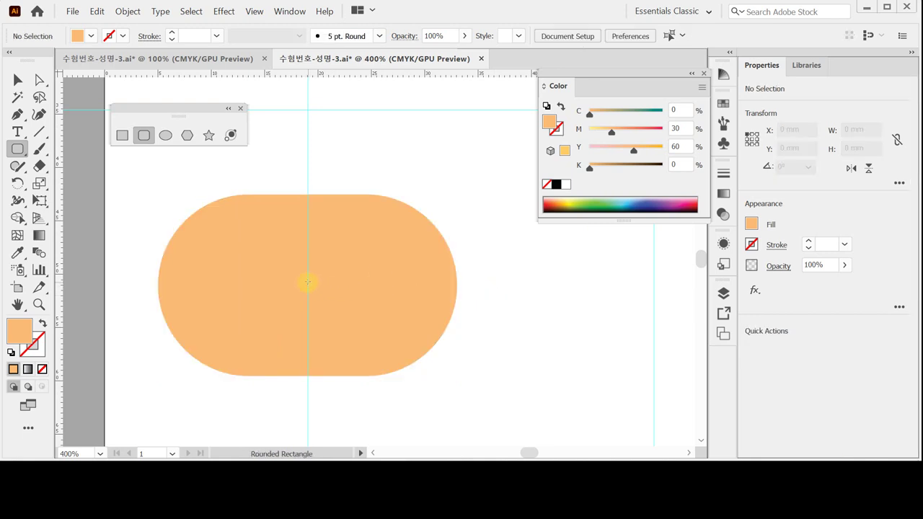
left_click_drag(307, 282, 473, 293)
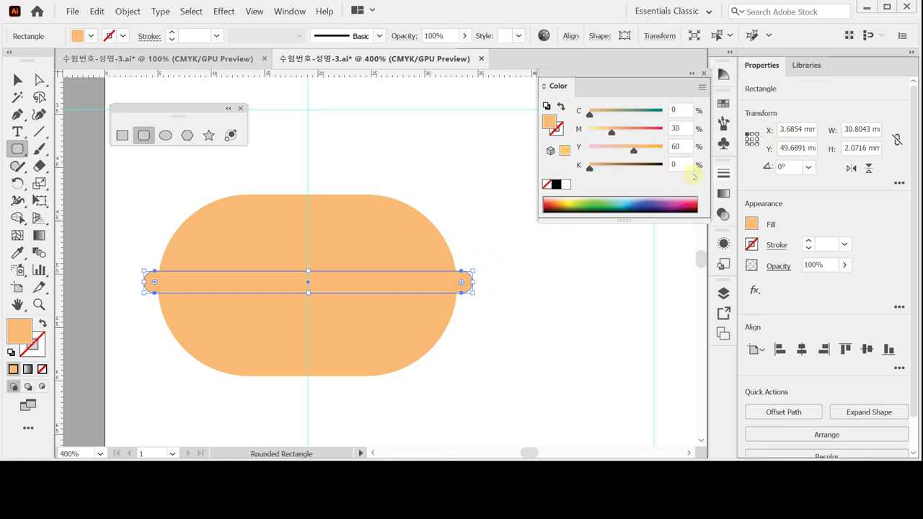
Set the thin bar's fill to M 80%, Y 80% and K 20%
left_click(682, 129)
type("80")
key("Tab")
type("80")
key("Tab")
type("20")
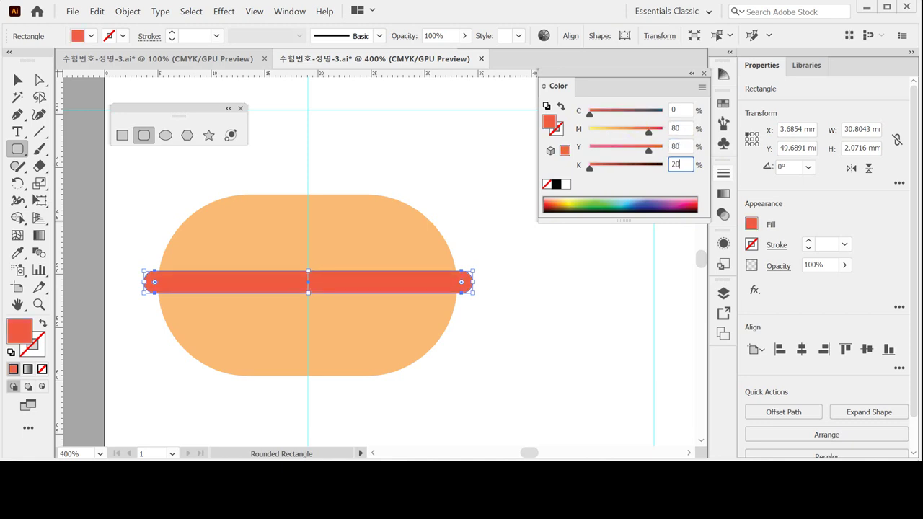
key("Return")
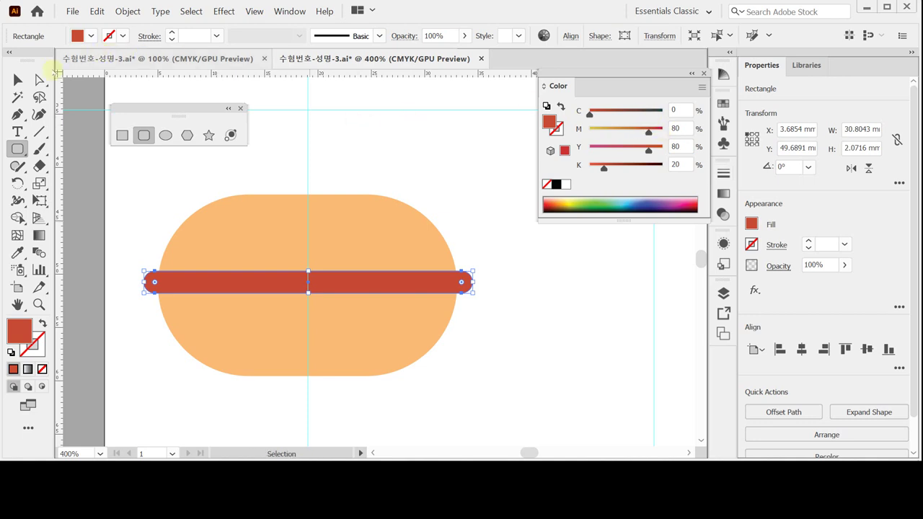
Copy the red bar just below the original, then centre both bars horizontally with the bun and deselect everything
left_click(18, 80)
left_click_drag(420, 282, 419, 312)
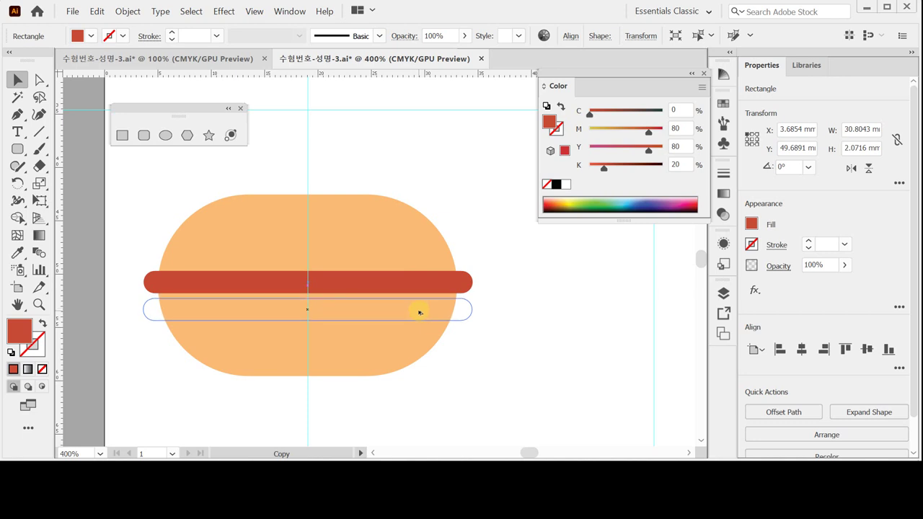
left_click_drag(420, 312, 419, 313)
left_click_drag(335, 160, 395, 361)
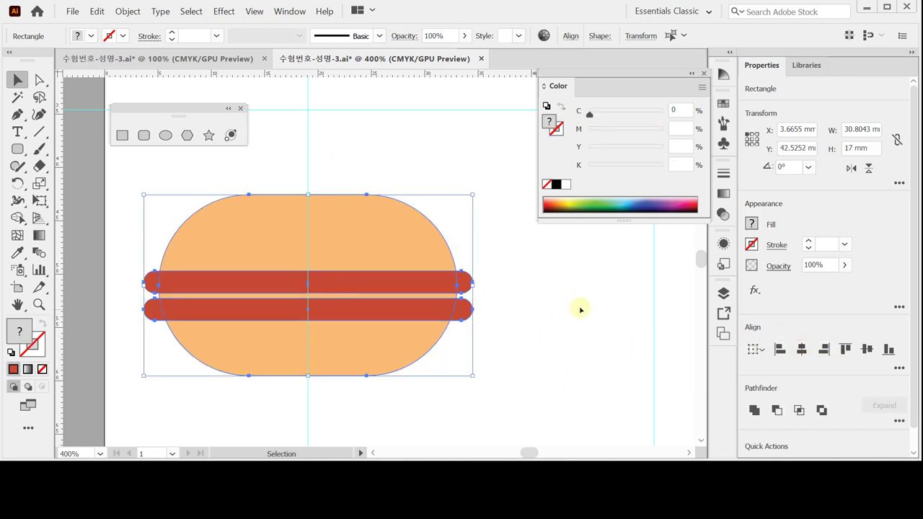
left_click(573, 309)
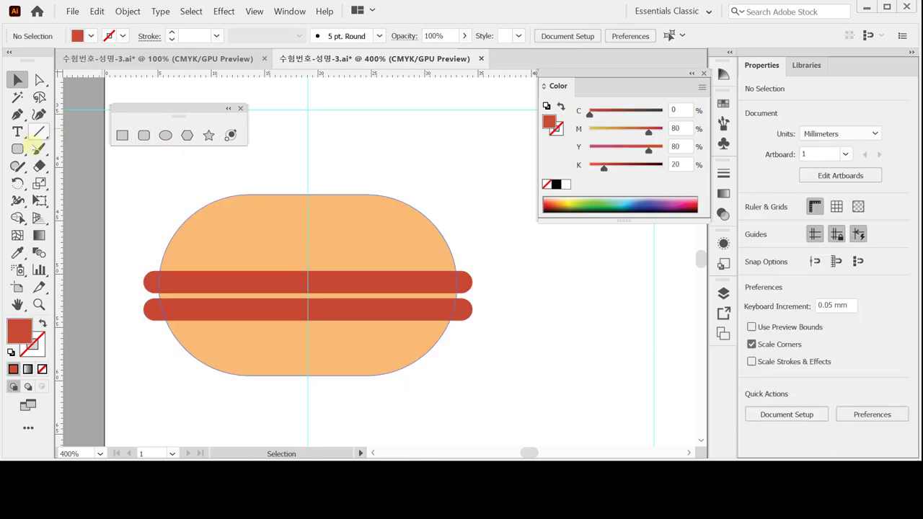
Draw a four-sided slanted cheese slice across the gap between the two red bars with the Pen tool and fill it with Y 100%
left_click(17, 114)
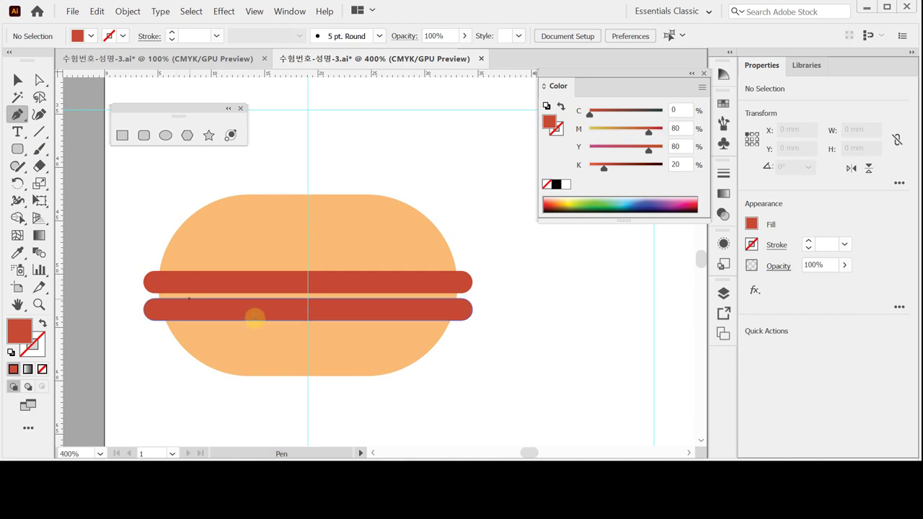
left_click(324, 292, "ctrl")
left_click_drag(347, 283, 323, 329)
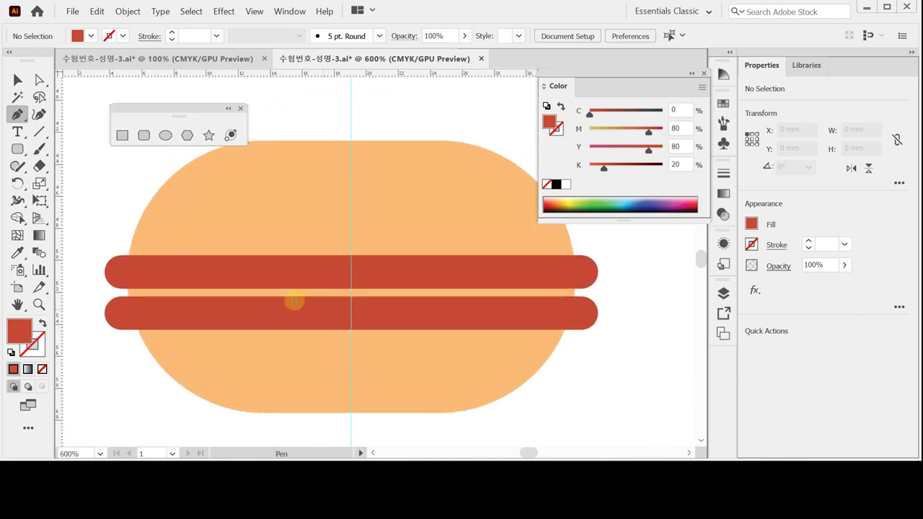
key("Caps_Lock")
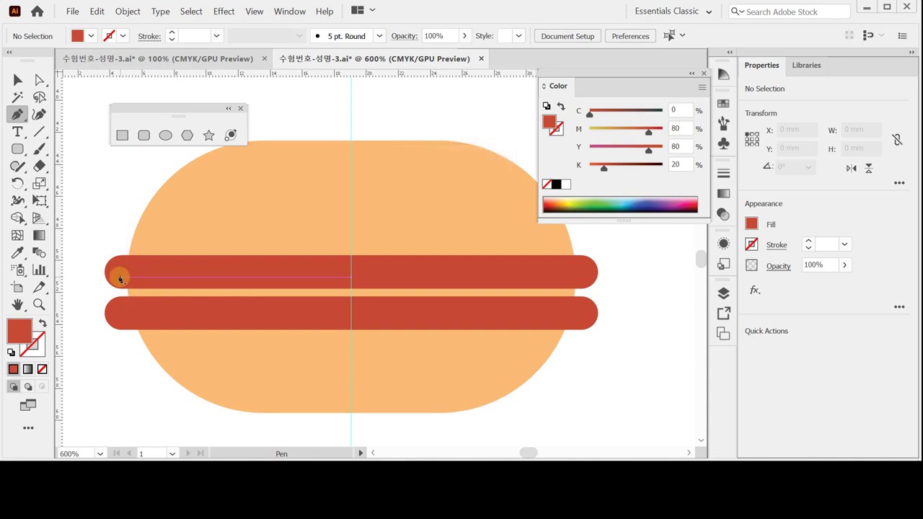
left_click(117, 277)
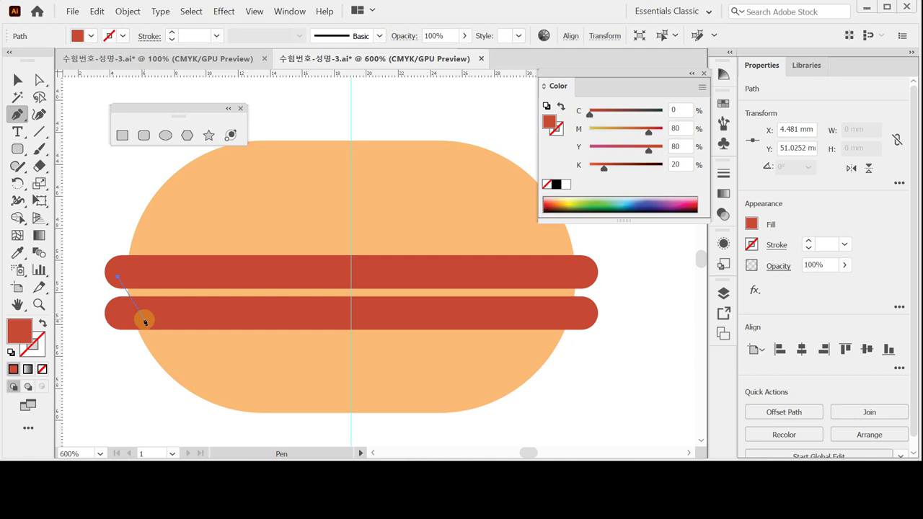
left_click(145, 321)
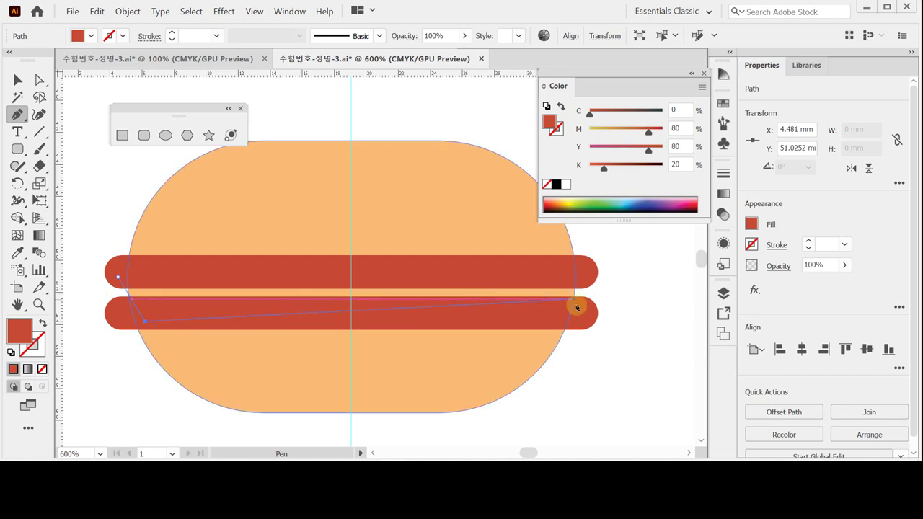
left_click(575, 306)
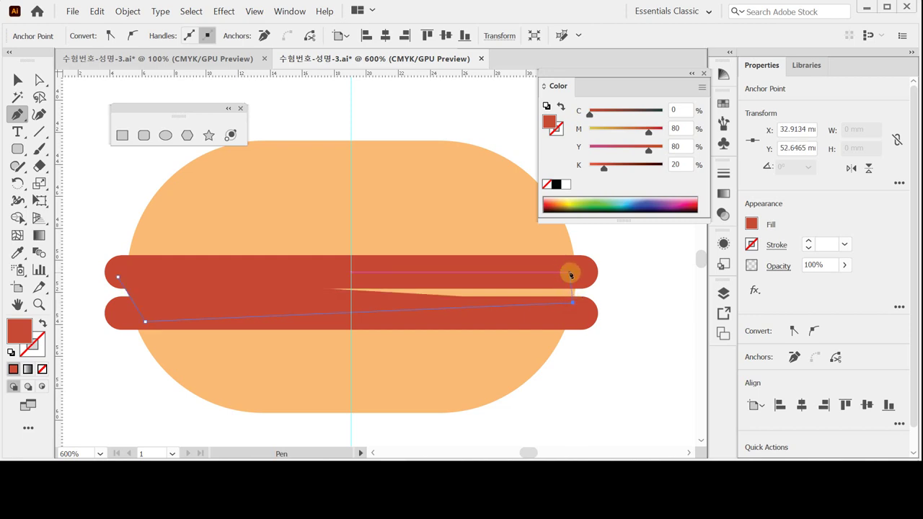
left_click(577, 273)
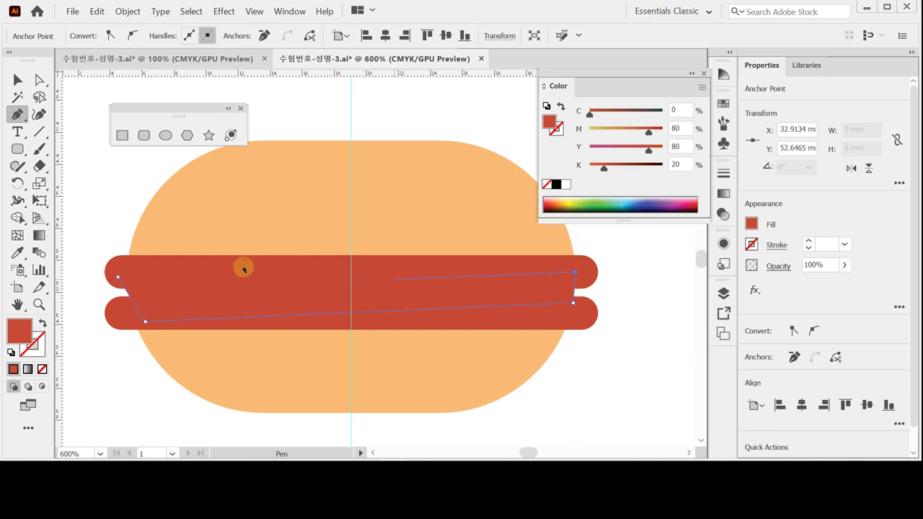
left_click(118, 278)
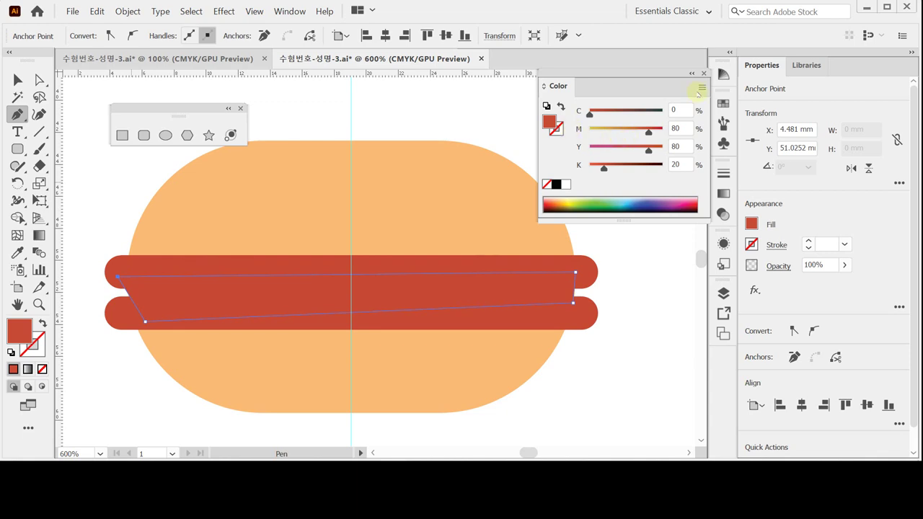
left_click(565, 184)
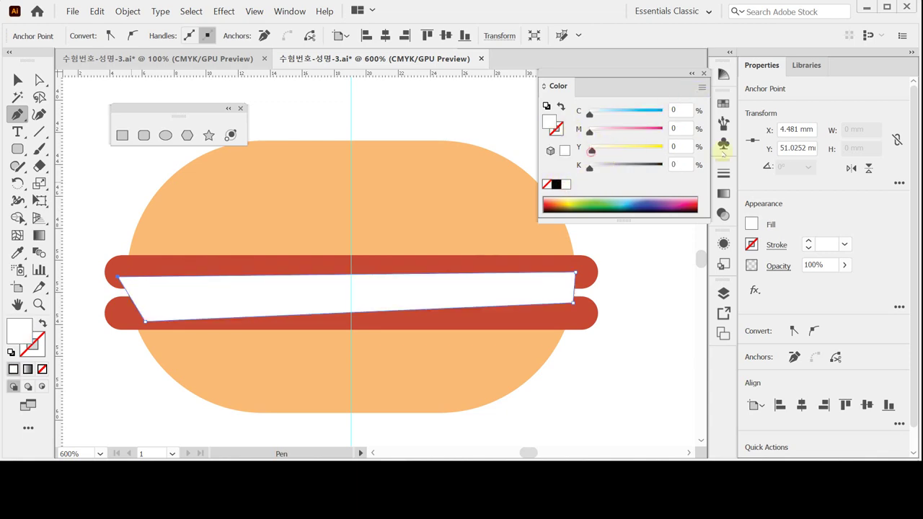
left_click_drag(590, 149, 700, 153)
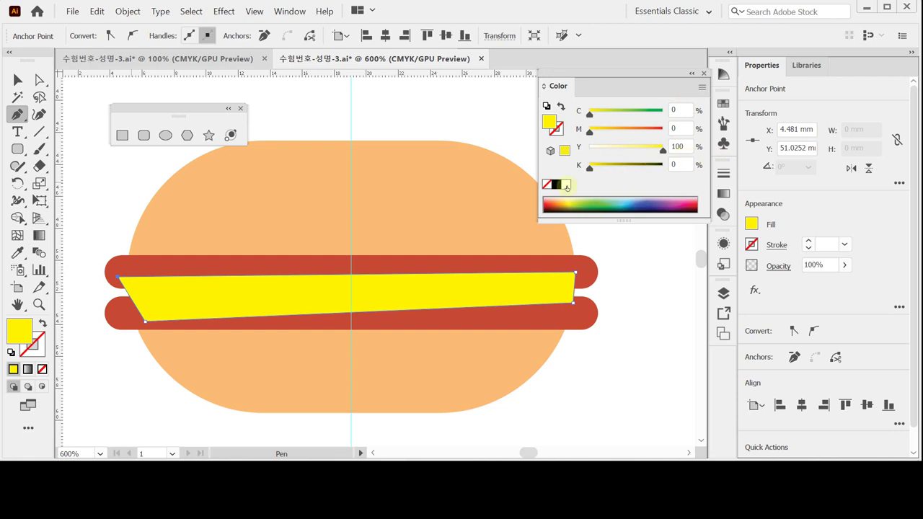
Bring the upper red bar to the front so it covers the top edge of the cheese slice
left_click(17, 80)
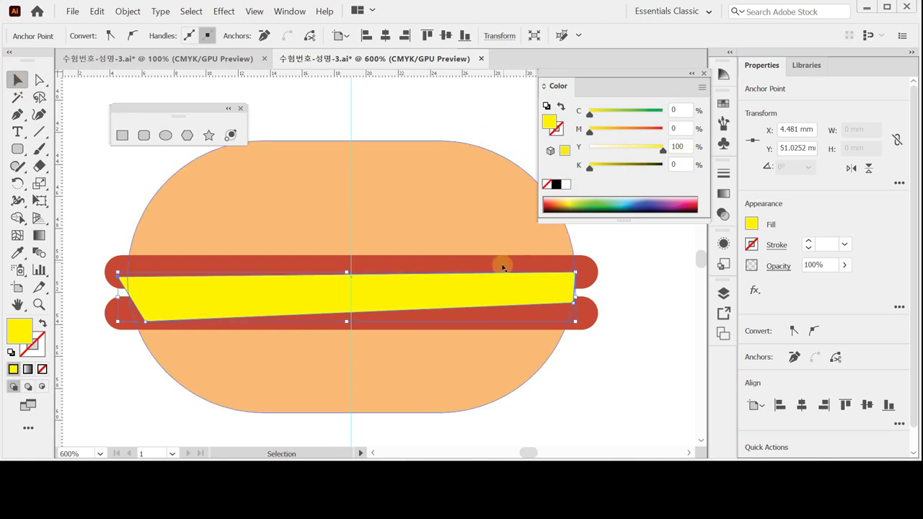
left_click(586, 265)
left_click(585, 267)
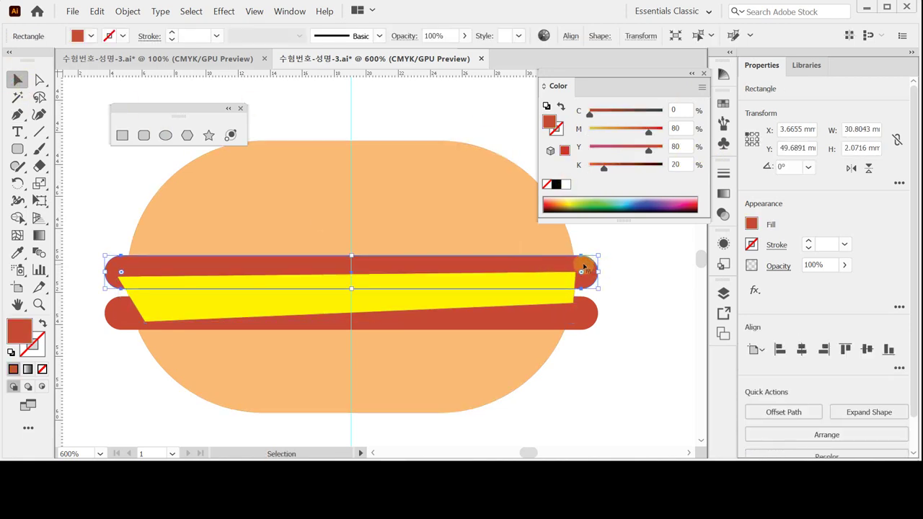
key("ctrl+shift+bracketright")
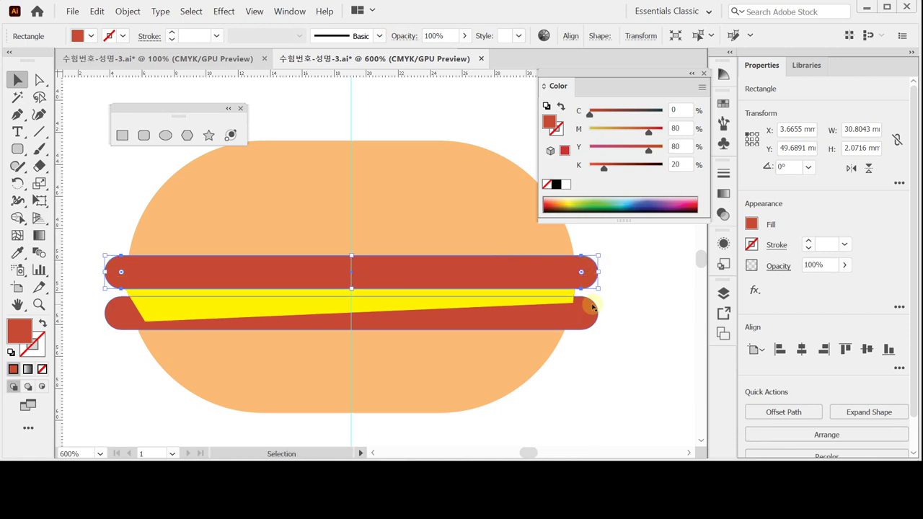
Shift the cheese slice's lower-right anchor point slightly up and outward, deselect it, and save the document
key("a")
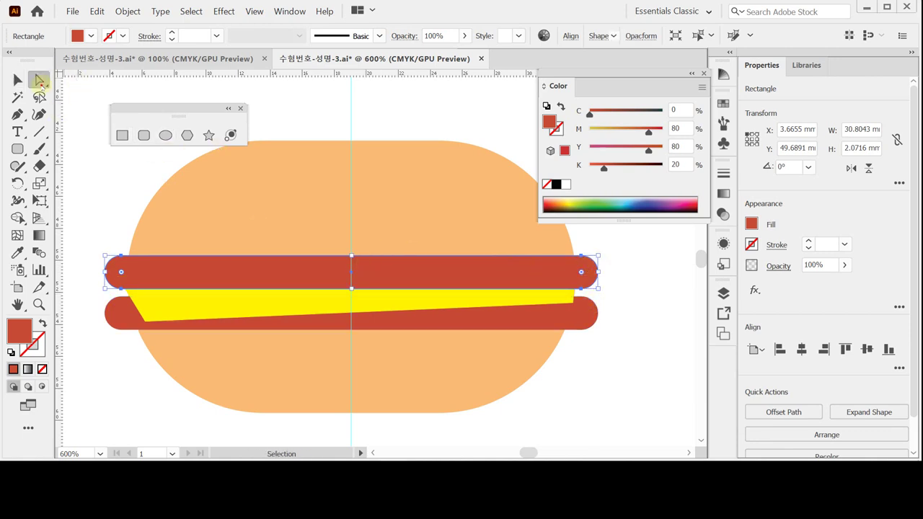
left_click_drag(574, 302, 580, 298)
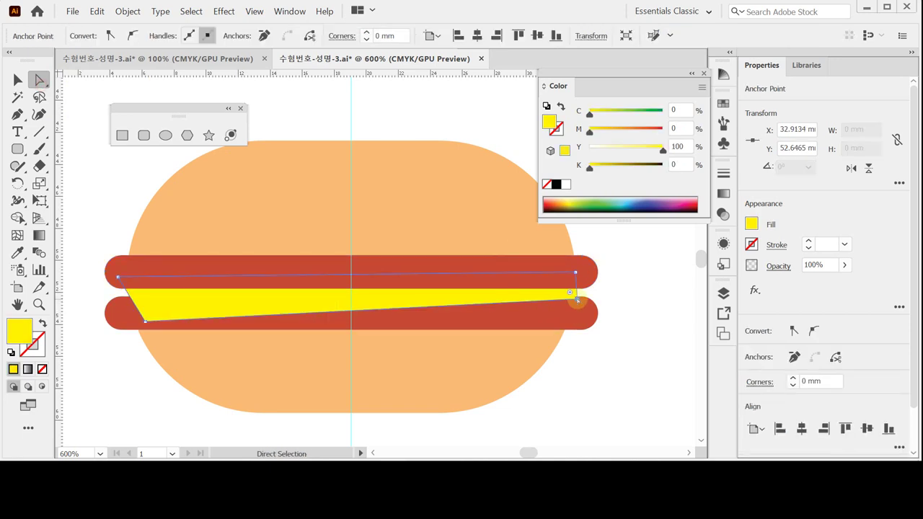
left_click(628, 295)
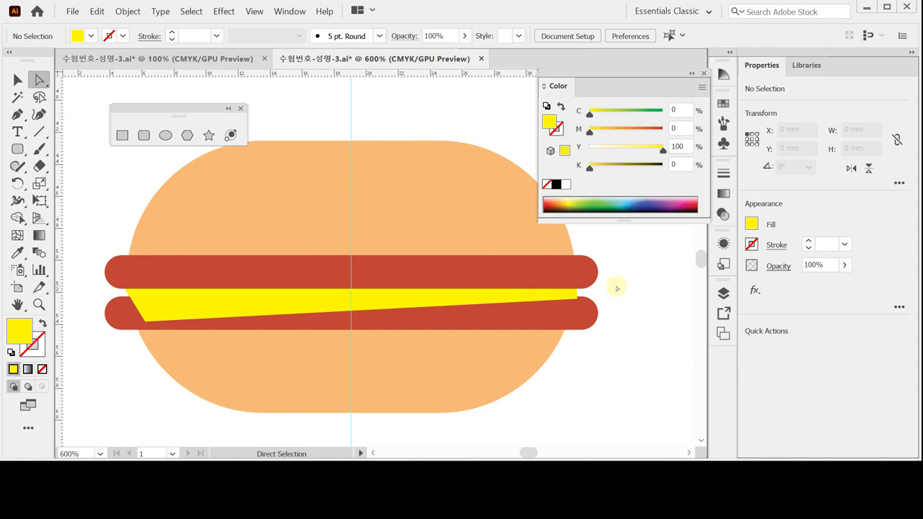
key("ctrl")
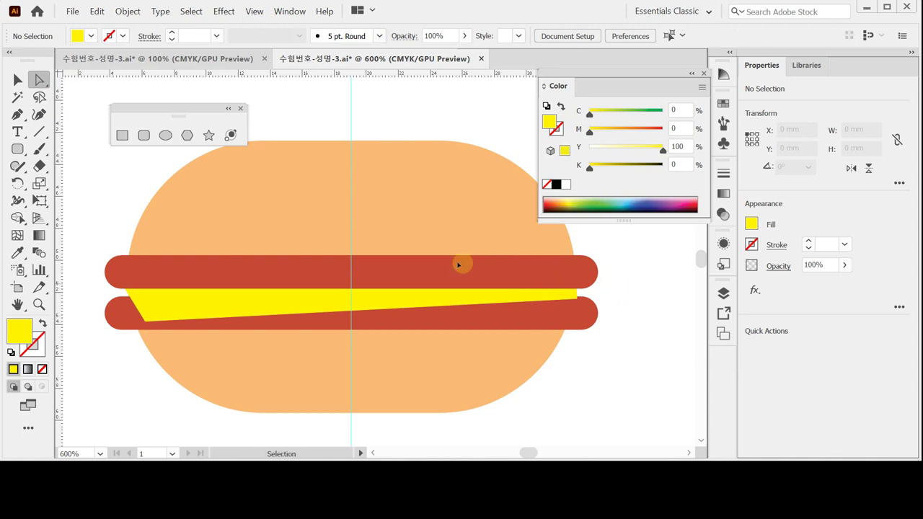
key("ctrl+s")
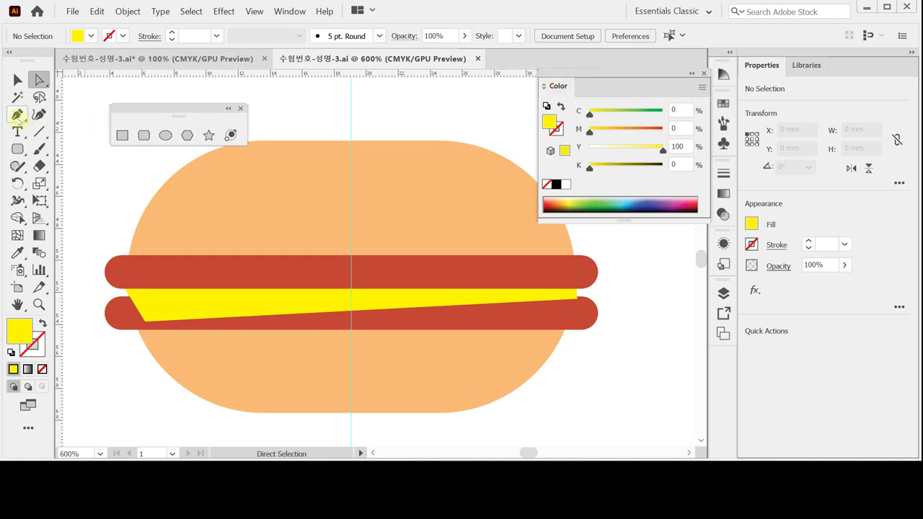
Draw a closed lettuce shape with the Pen tool along the upper red bar, with a straight lower edge and a wavy upper edge
left_click(17, 114)
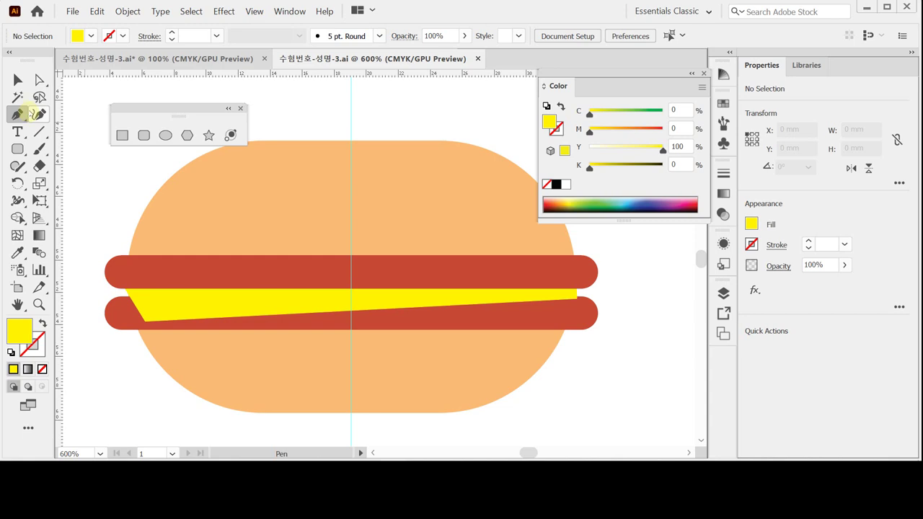
left_click(135, 265)
left_click(574, 265)
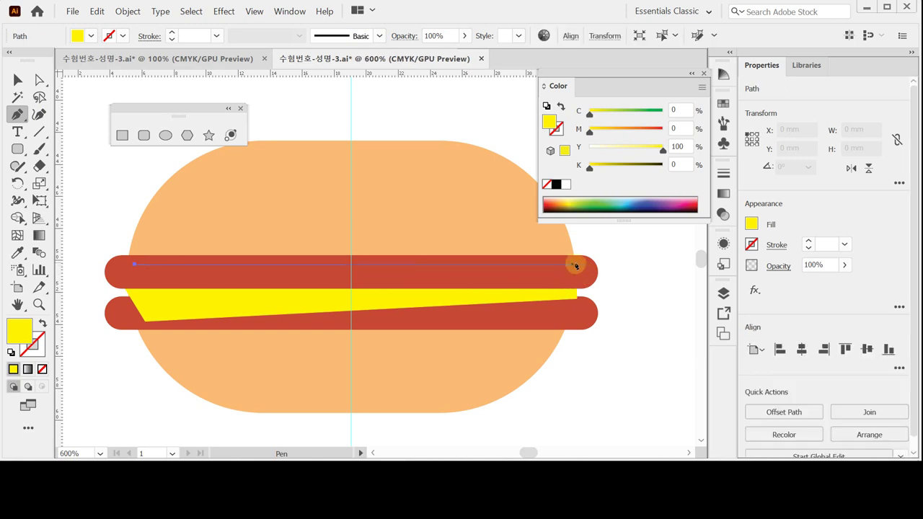
left_click(583, 265)
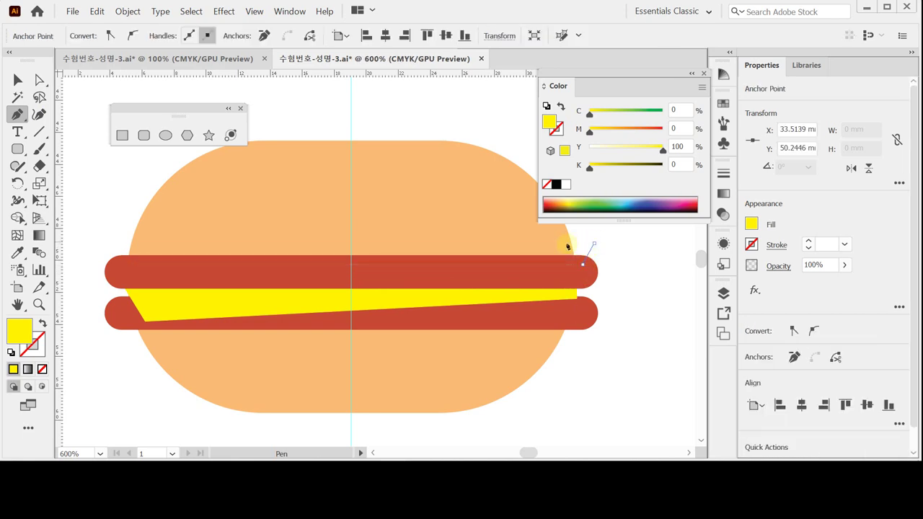
left_click(593, 243)
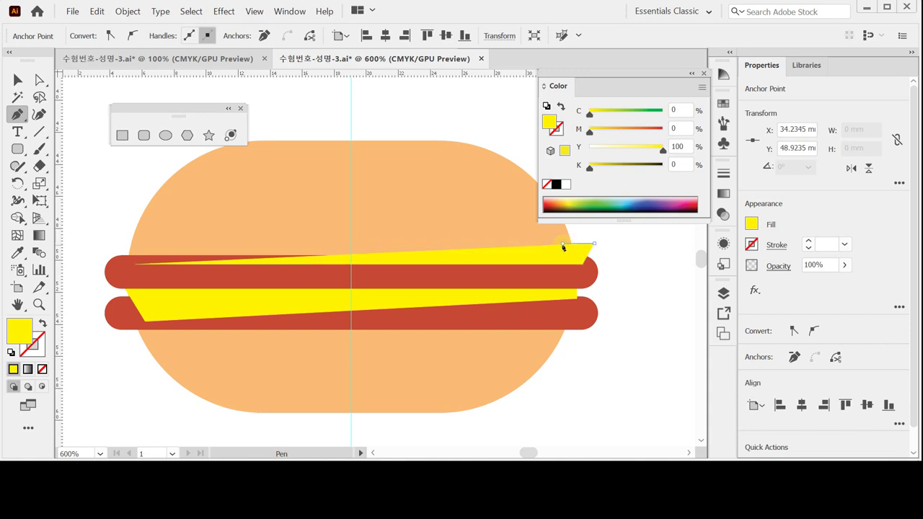
key("ctrl")
key("ctrl+z")
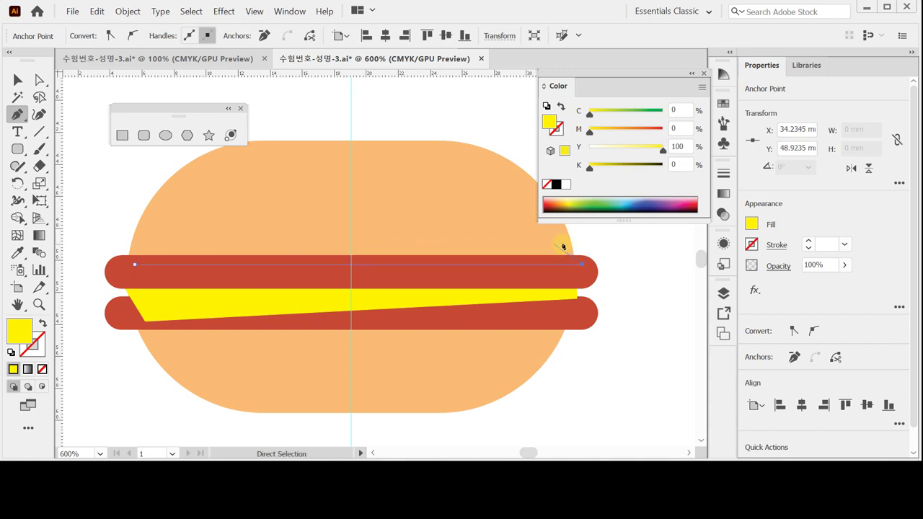
left_click_drag(586, 250, 327, 222)
left_click(447, 245)
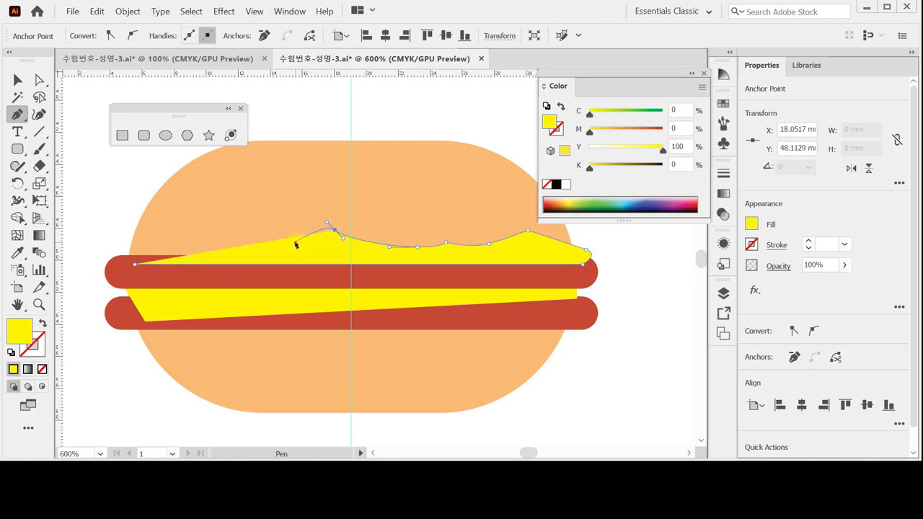
left_click(295, 242)
left_click_drag(225, 238, 158, 228)
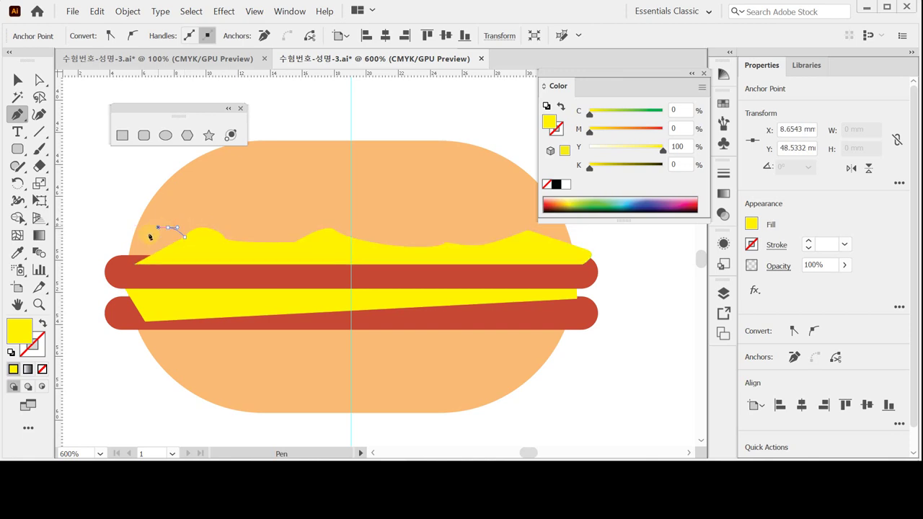
left_click_drag(112, 249, 117, 262)
left_click(117, 262)
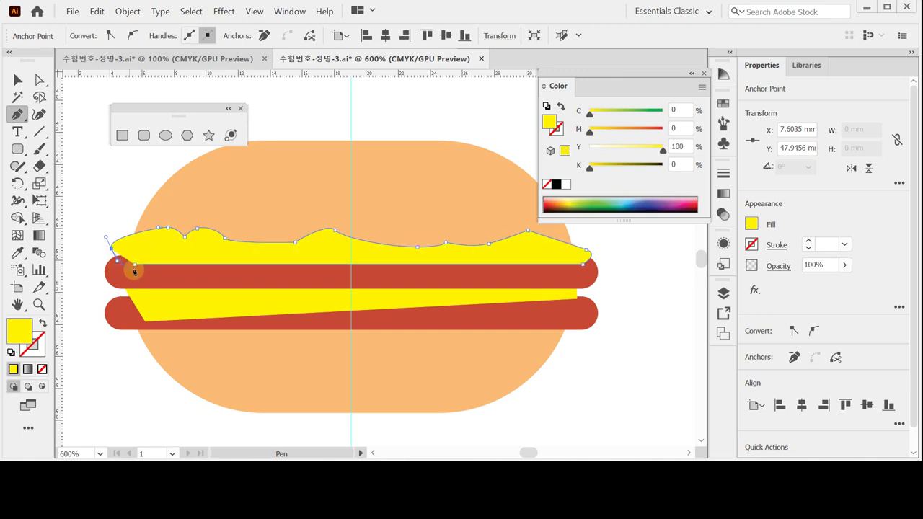
left_click(136, 267)
Set the lettuce shape's fill to C 50% and Y 90%
left_click(681, 110)
type("50")
key("Tab")
key("Tab")
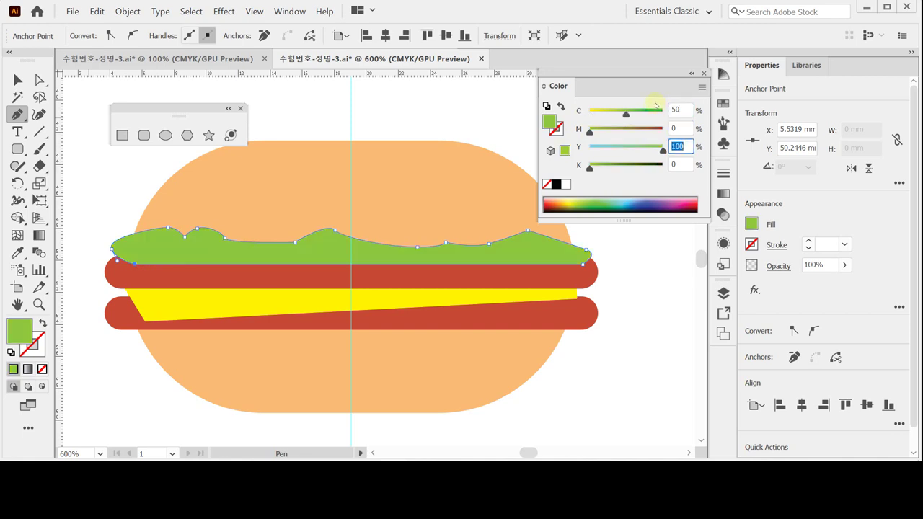
type("90")
key("Return")
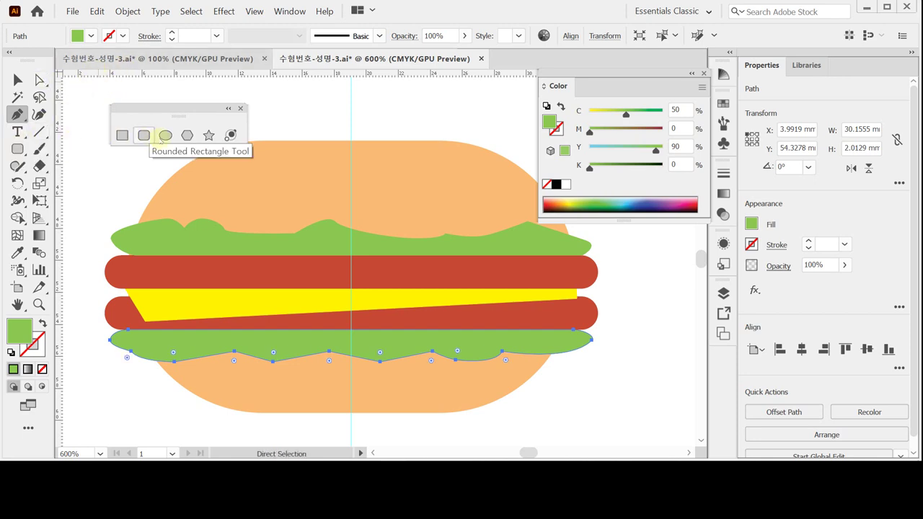
Draw a white ellipse about 2.9 × 1.2 mm on the upper bun as a sesame seed and place another seed beside it
left_click(165, 135)
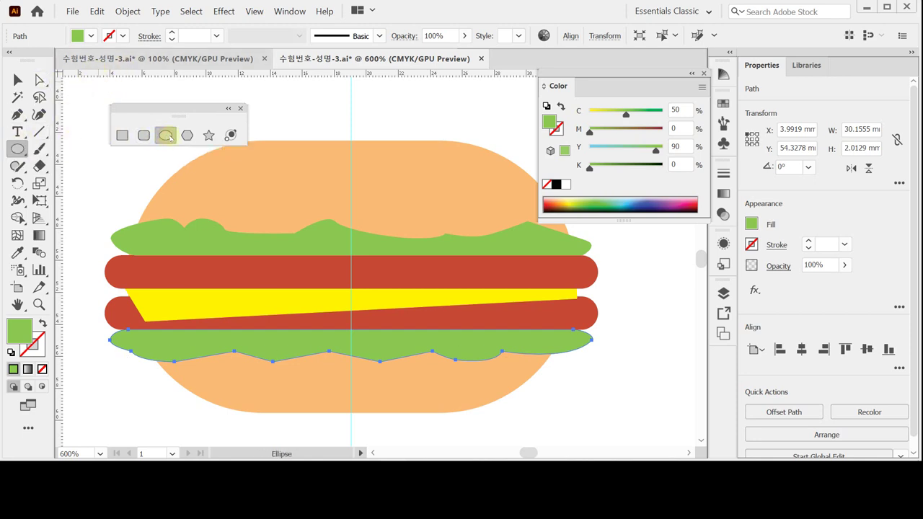
left_click(274, 188, "ctrl")
left_click_drag(244, 230, 233, 217)
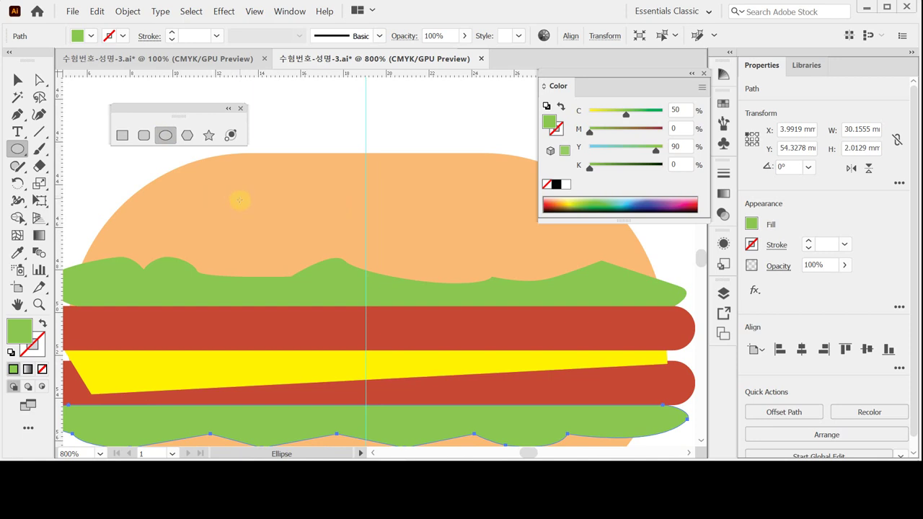
left_click_drag(445, 231, 373, 239)
key("ctrl+z")
left_click(567, 185)
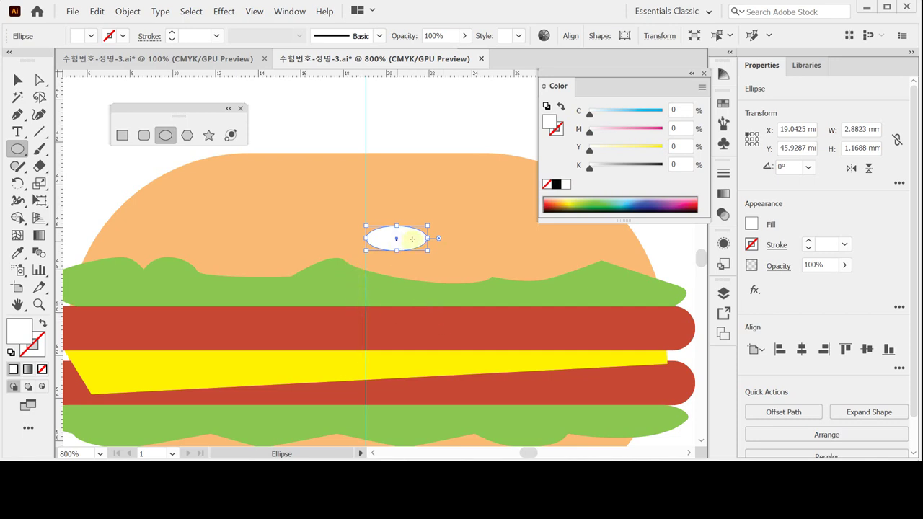
left_click_drag(401, 239, 484, 241)
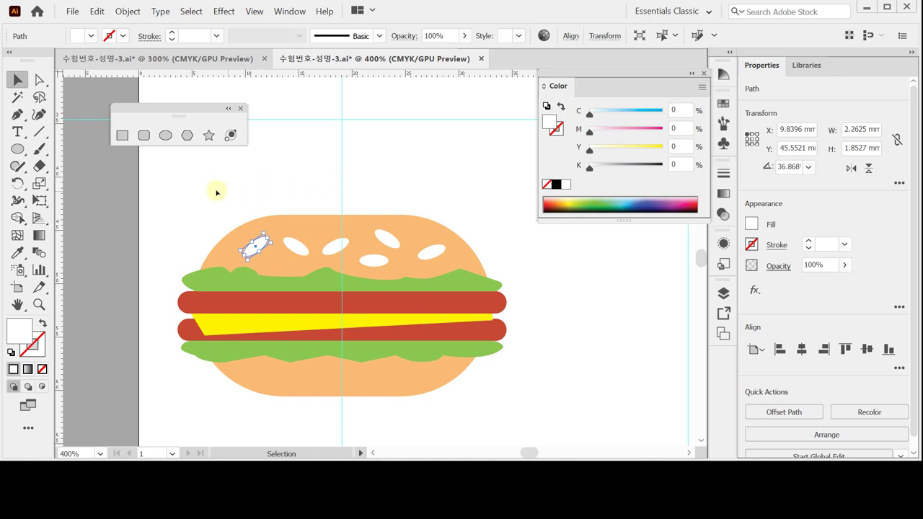
Select all the burger parts, including the bun, fillings and sesame seeds, and group them
left_click_drag(215, 191, 483, 406)
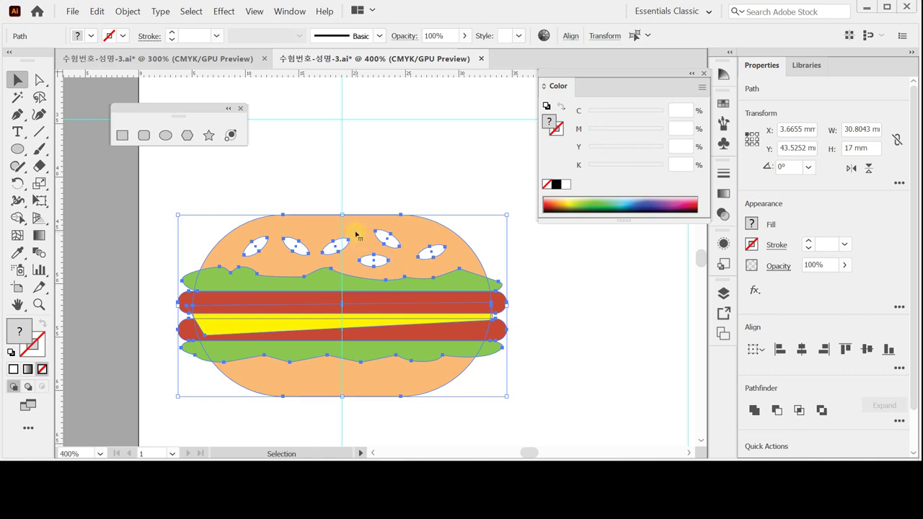
key("ctrl+g")
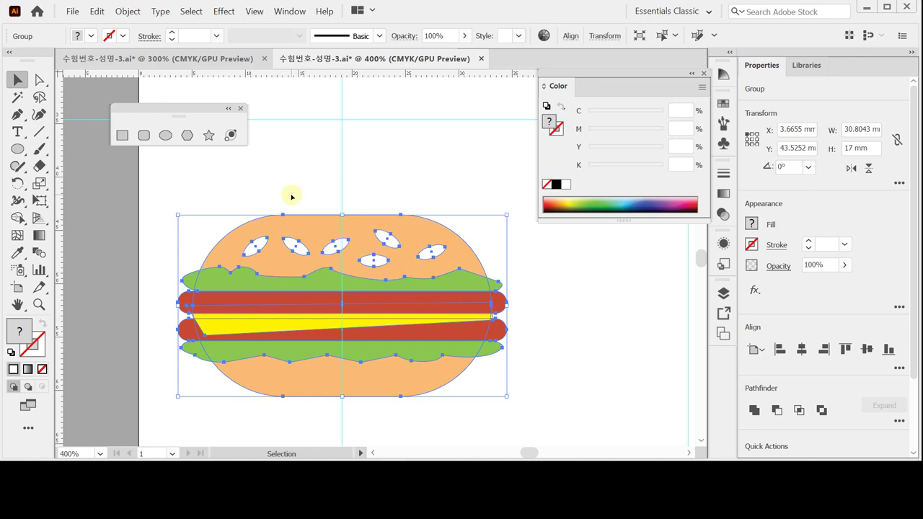
key("a")
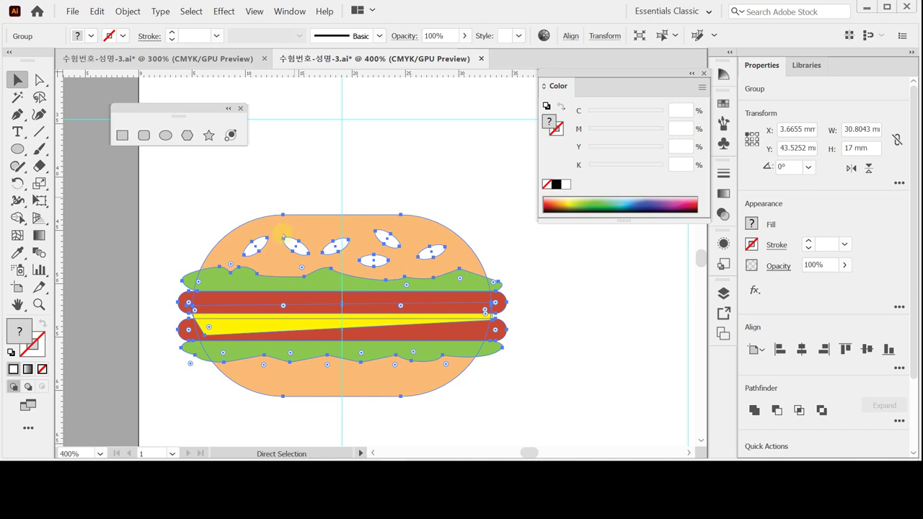
Save the document and draw a 25 × 9 mm ellipse centred on the vertical guide beside the burger
key("ctrl+s")
key("v")
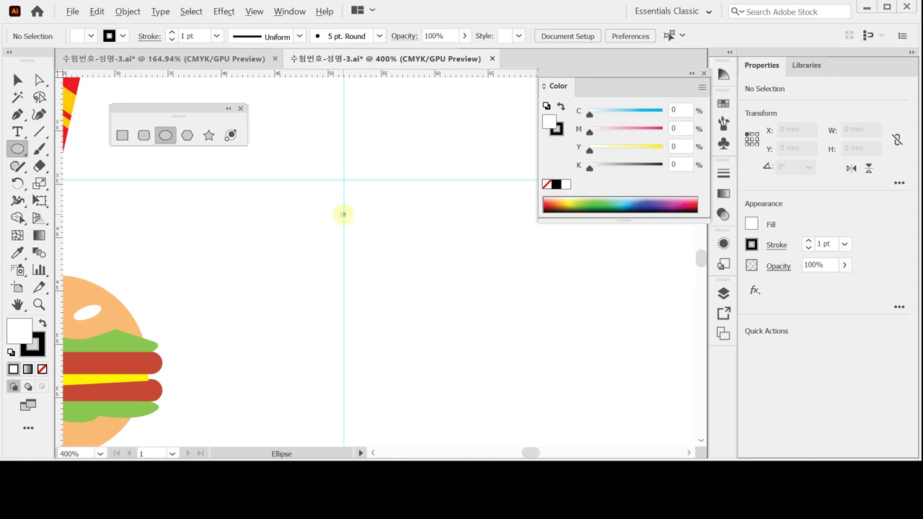
left_click(343, 215)
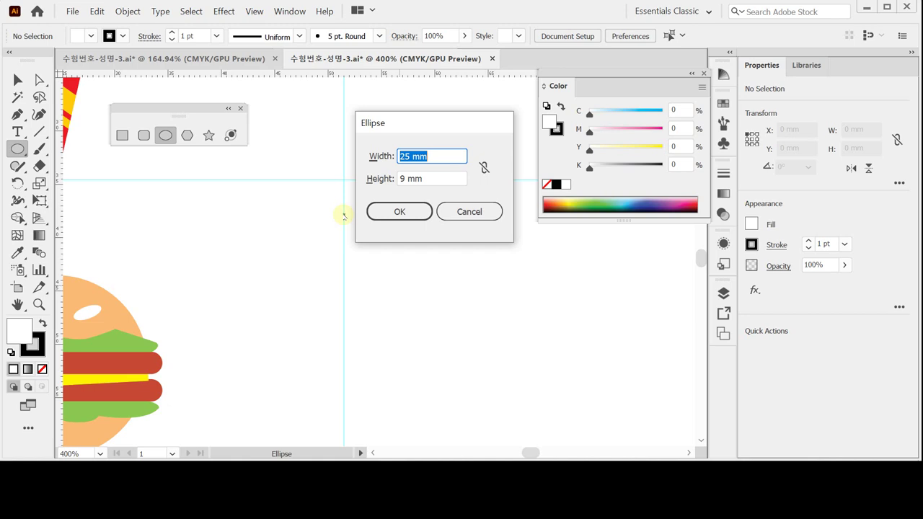
key("Escape")
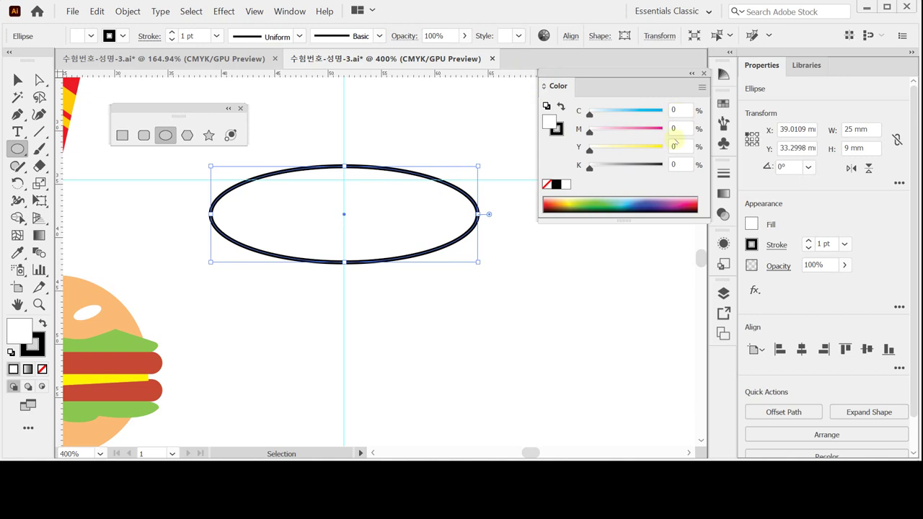
Set the ellipse's fill to C 60% and Y 40% and remove its stroke
left_click(675, 110)
type("60")
key("Tab")
key("Tab")
type("40")
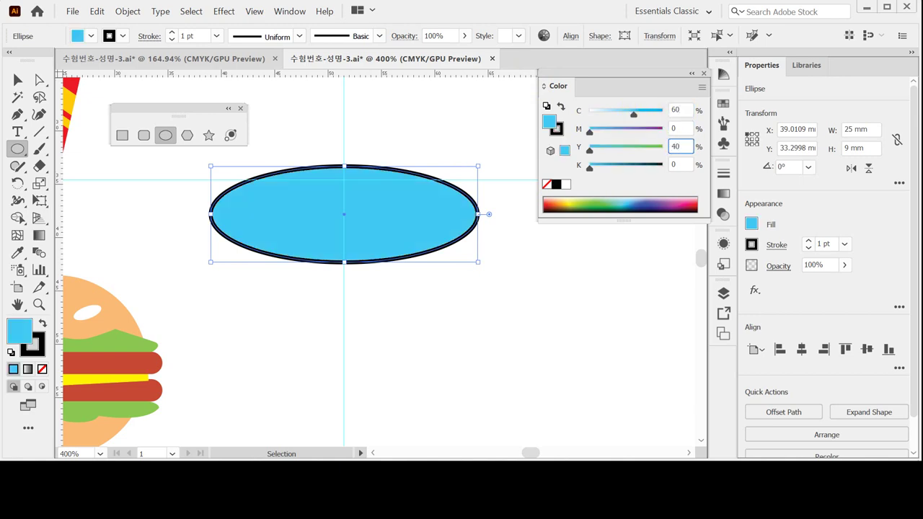
key("Return")
key("x")
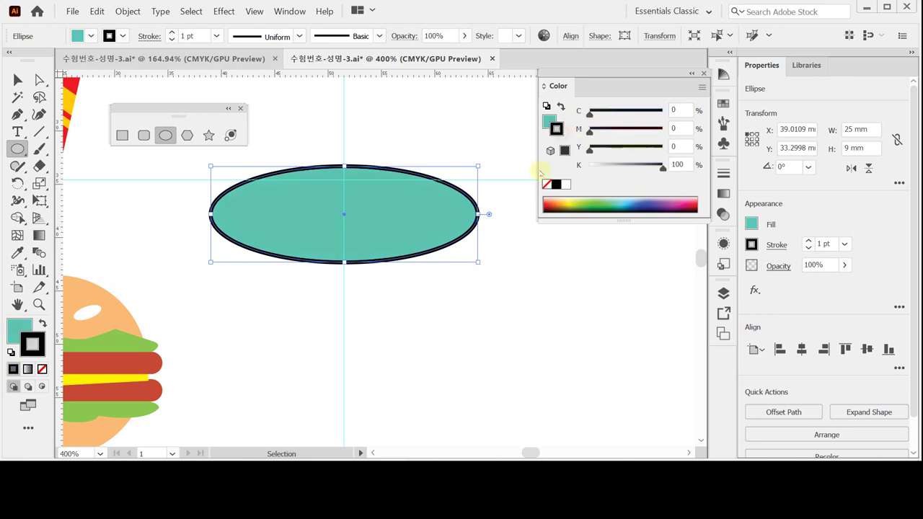
left_click(547, 184)
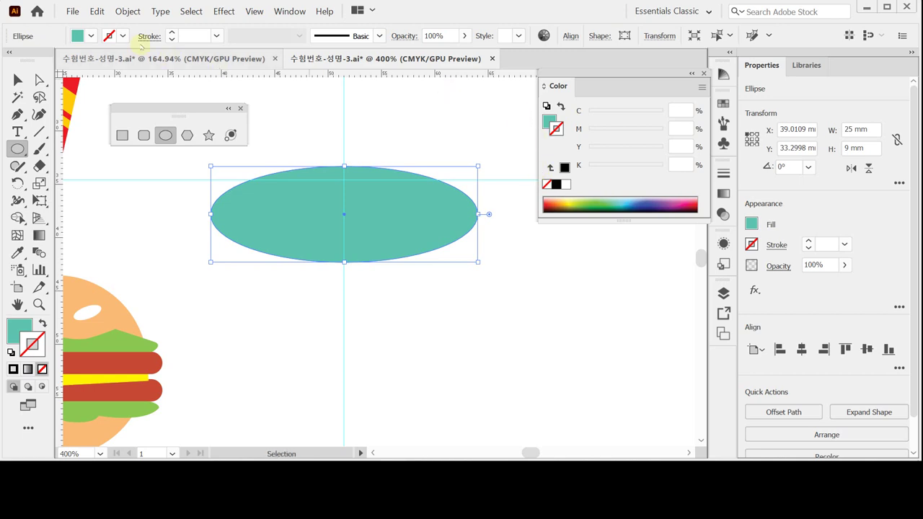
Duplicate the ellipse about 5.4 mm straight down and set the copy's fill to C 10% and Y 10%
left_click(18, 80)
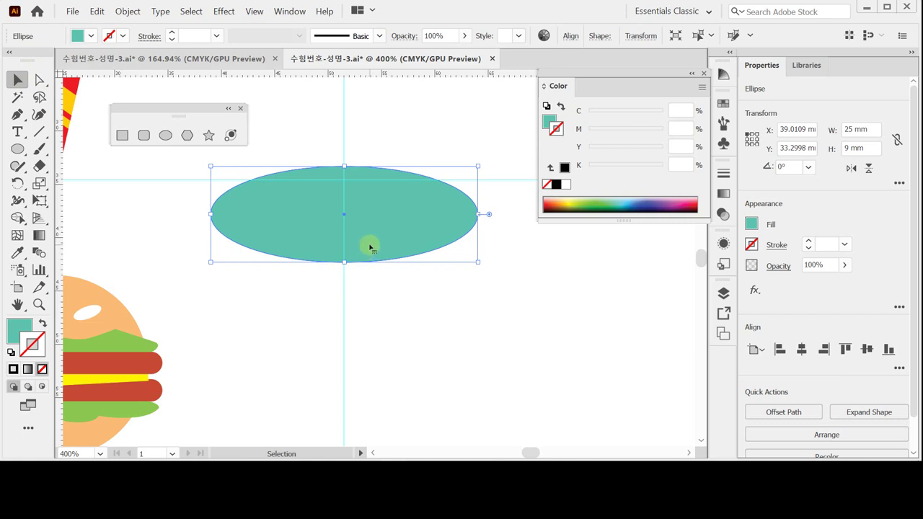
left_click_drag(369, 246, 367, 290)
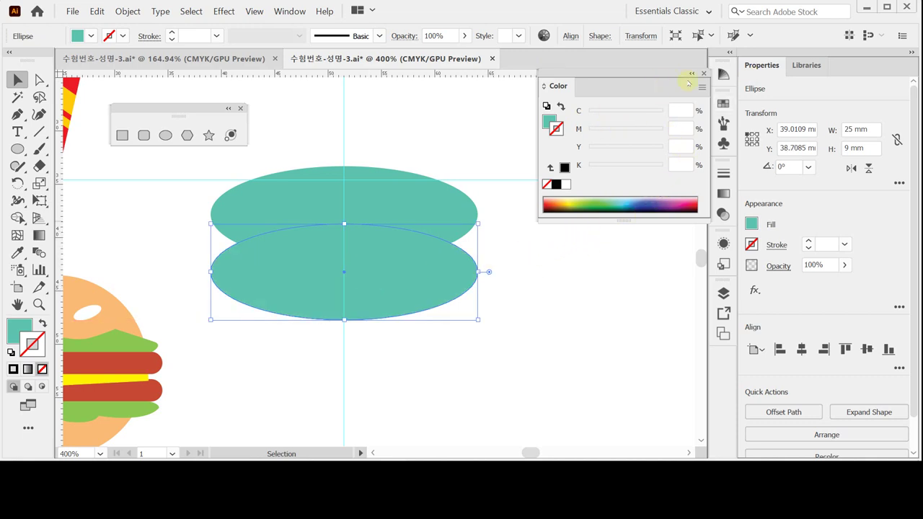
left_click(548, 123)
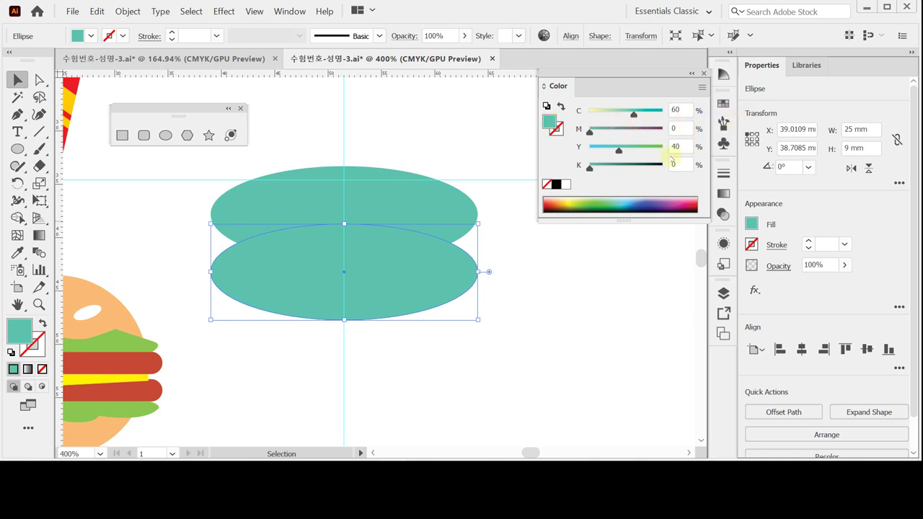
left_click(684, 110)
type("10")
key("Tab")
key("Tab")
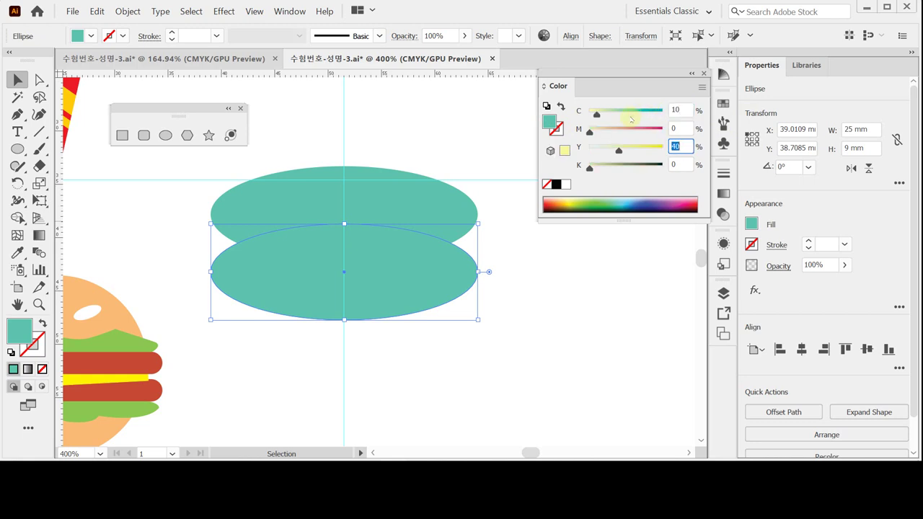
type("10")
key("Return")
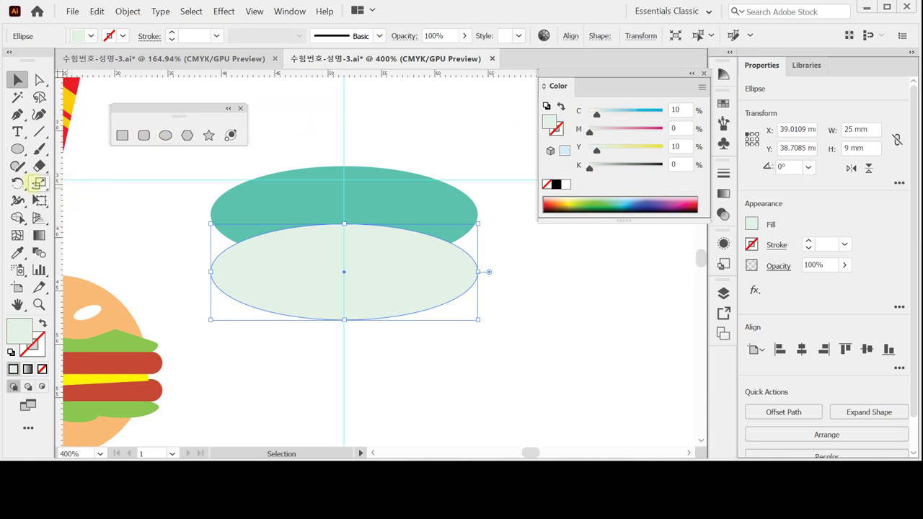
Scale the pale lower ellipse uniformly to 105%
double_click(41, 184)
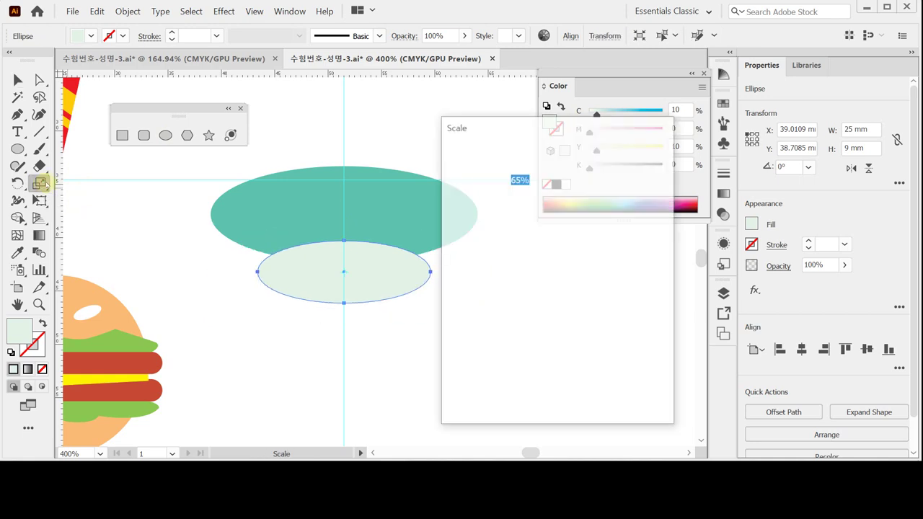
type("105")
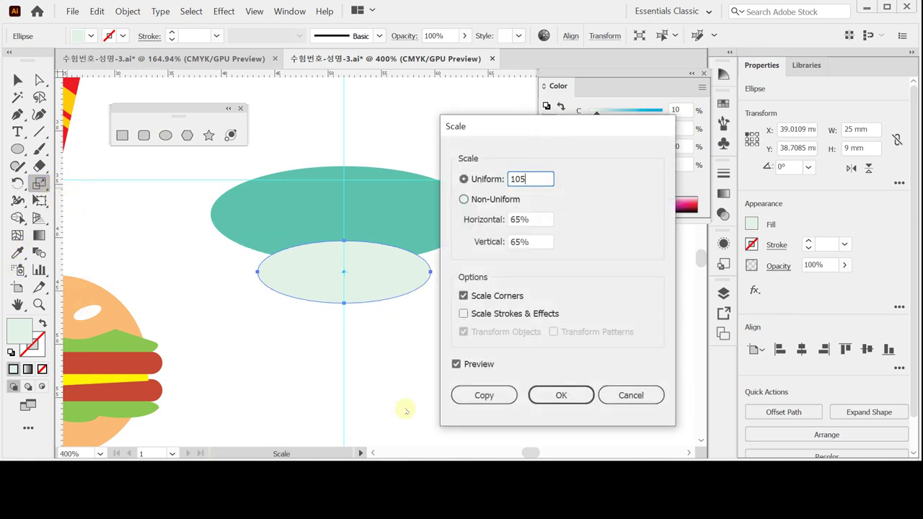
left_click(562, 396)
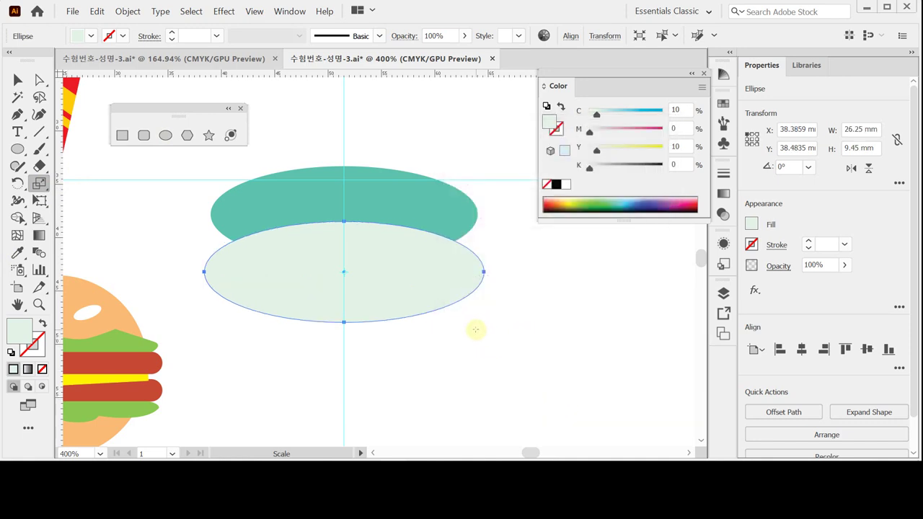
Draw a 25 × 7 mm rectangle starting at the leftmost point of the teal ellipse
left_click(122, 135)
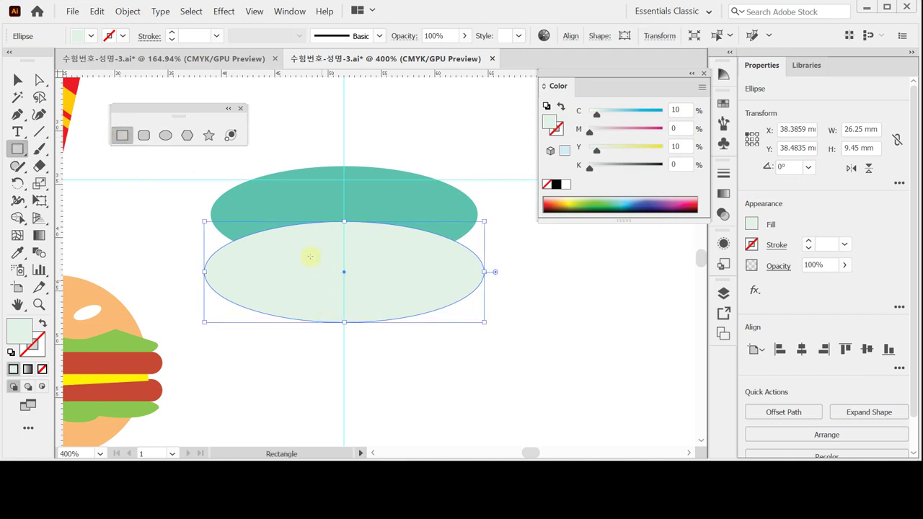
key("ctrl+bracketleft")
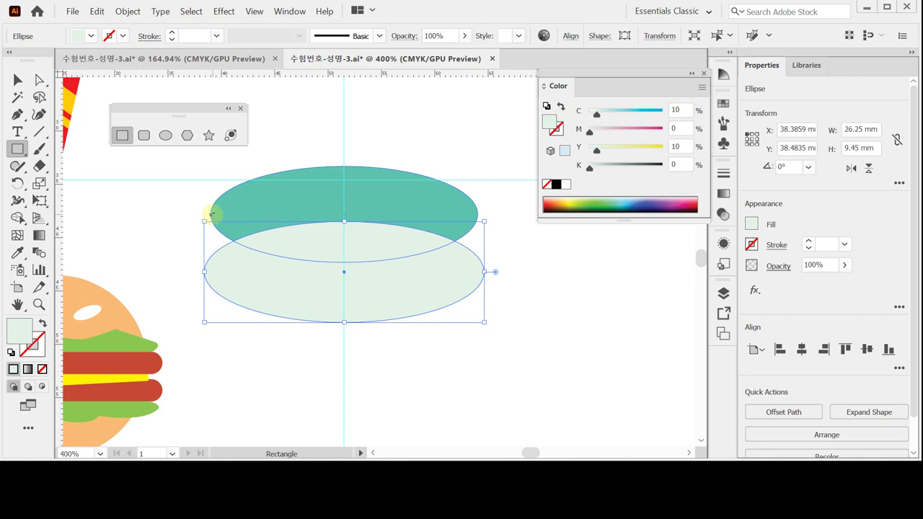
key("ctrl+bracketright")
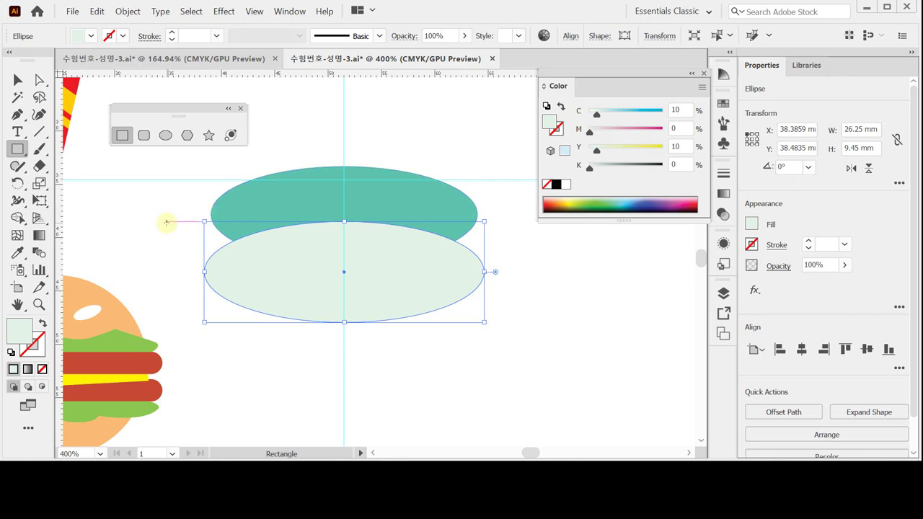
key("ctrl+shift+a")
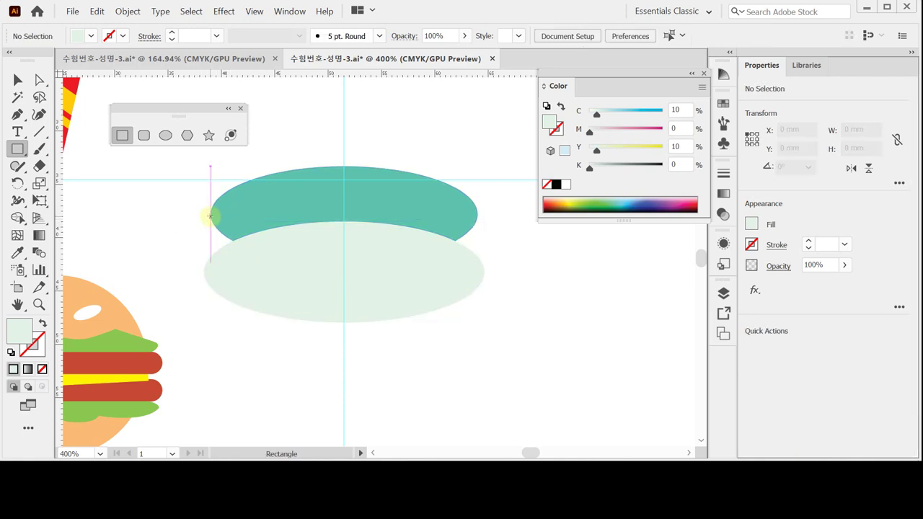
left_click(210, 216)
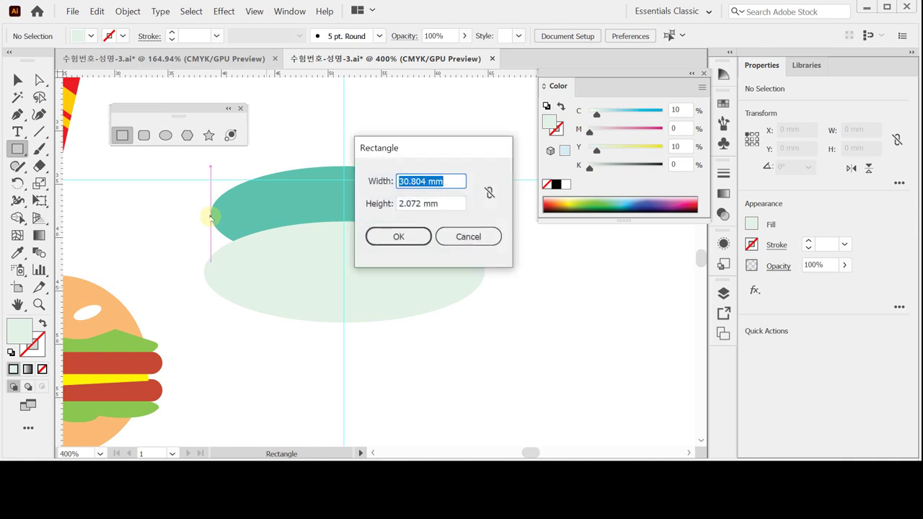
type("25")
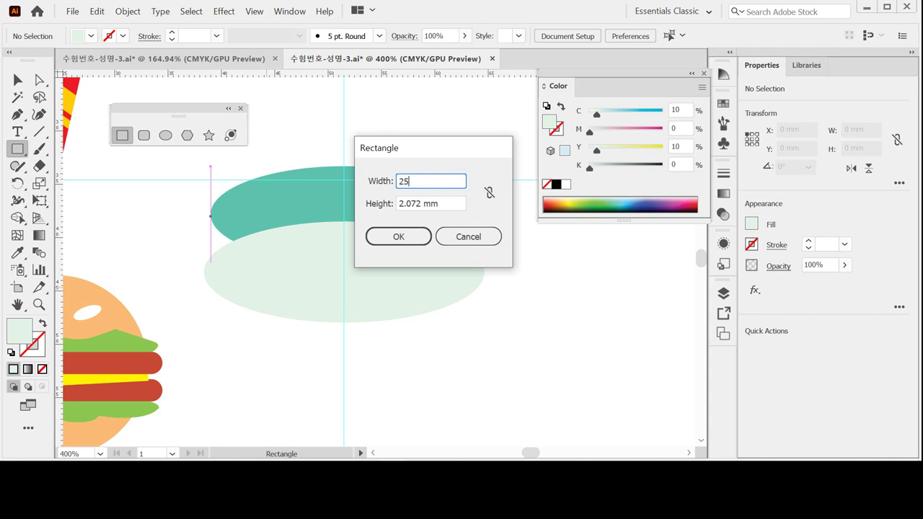
key("Tab")
type("7")
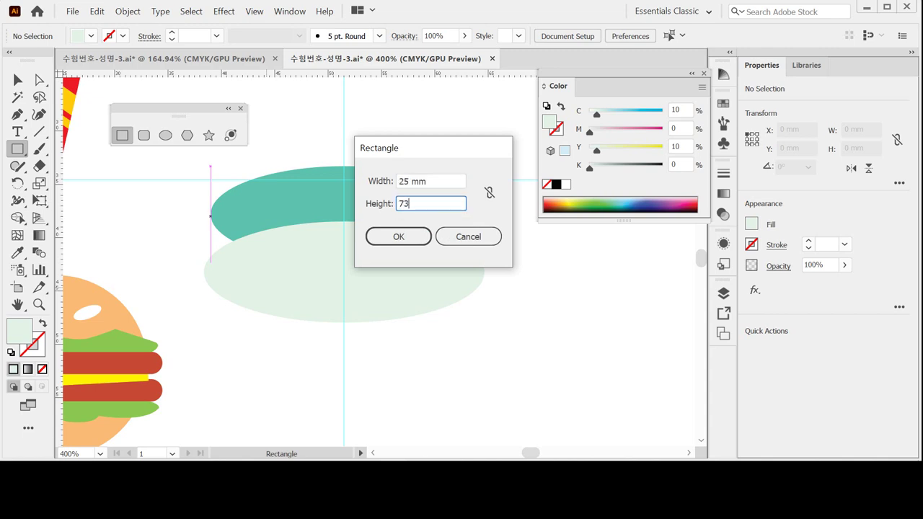
key("Return")
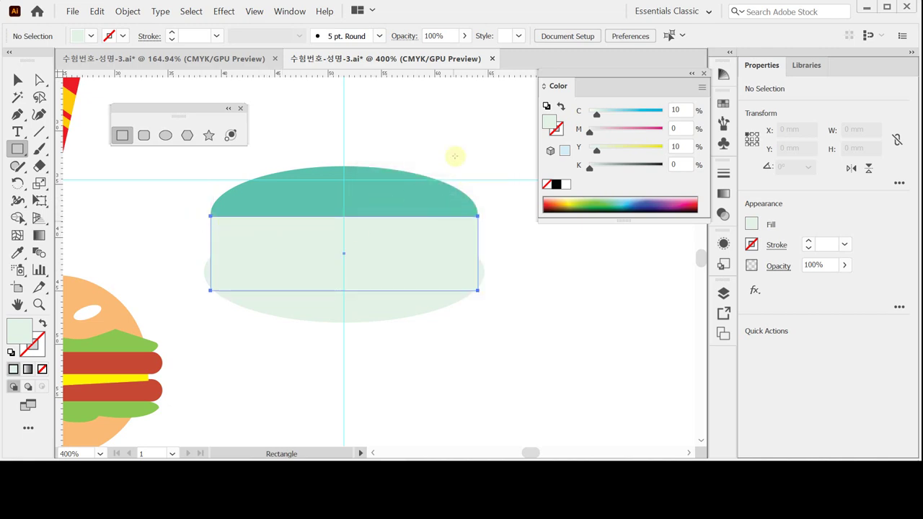
Set the rectangle's fill to C 20% and Y 10%
key("ctrl")
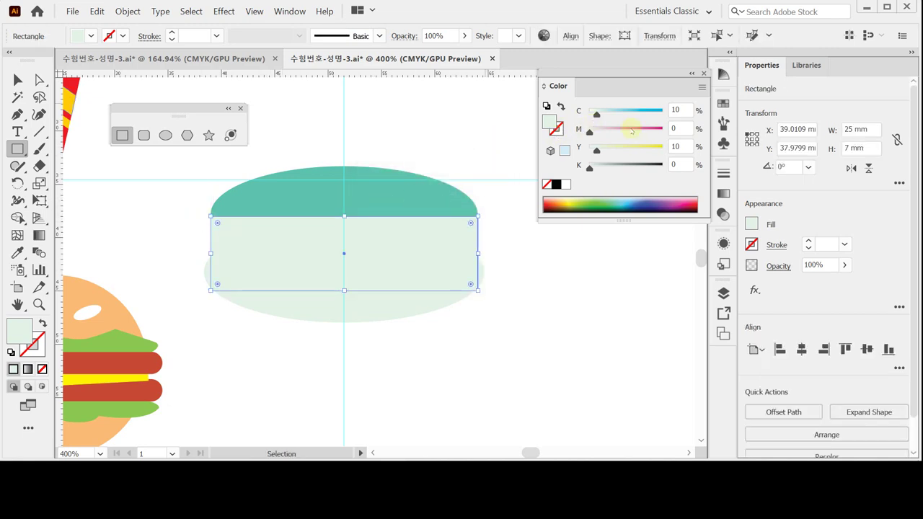
left_click(687, 109)
type("20")
key("Tab")
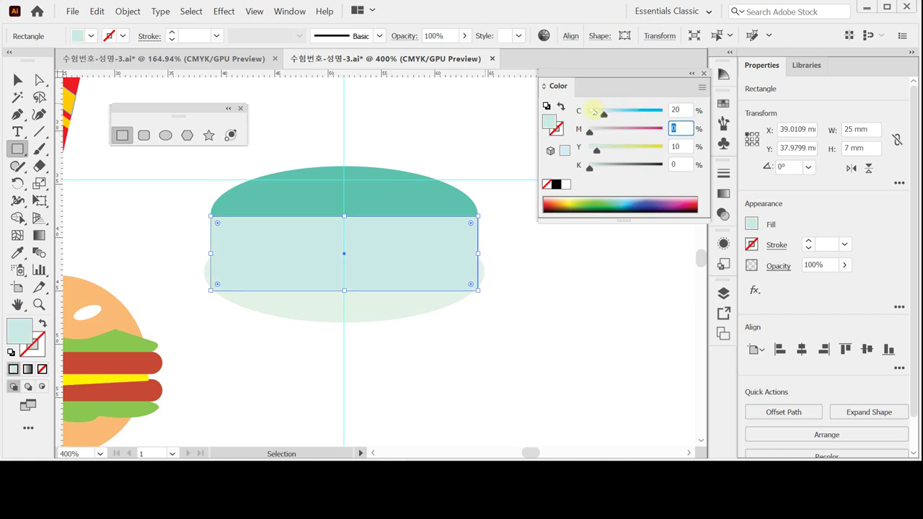
key("Tab")
key("Return")
left_click(553, 135)
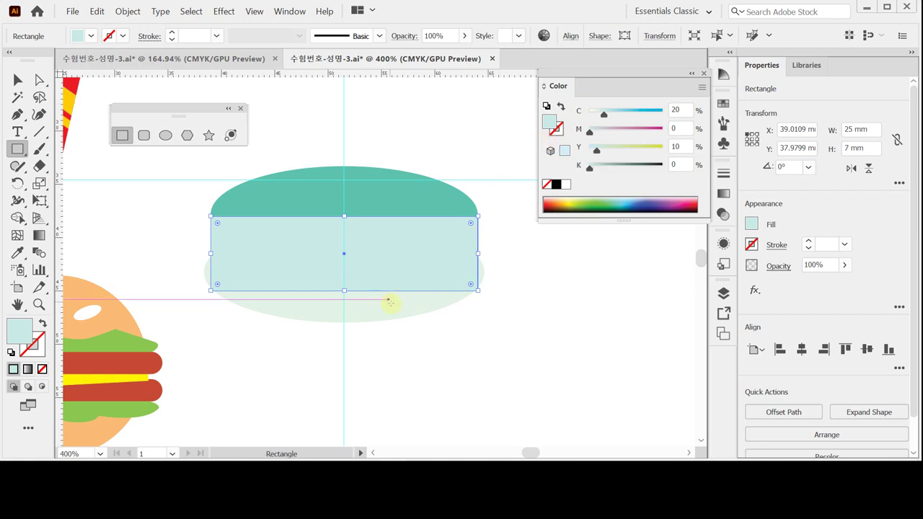
Apply the rectangle's fill colour to the pale lower ellipse with the Eyedropper
left_click(390, 303)
key("i")
left_click(402, 261)
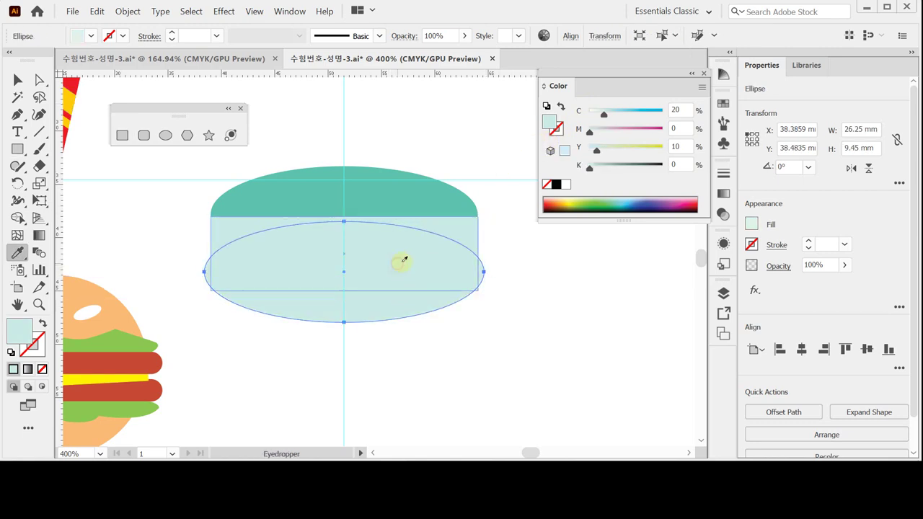
left_click(553, 320, "ctrl")
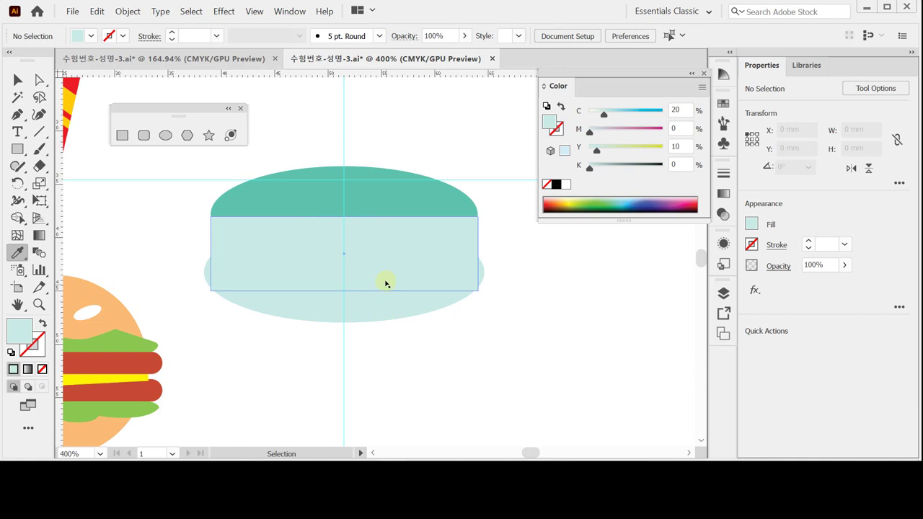
Nudge the pale lower ellipse down by 0.35 mm and deselect it
left_click(383, 278, "ctrl")
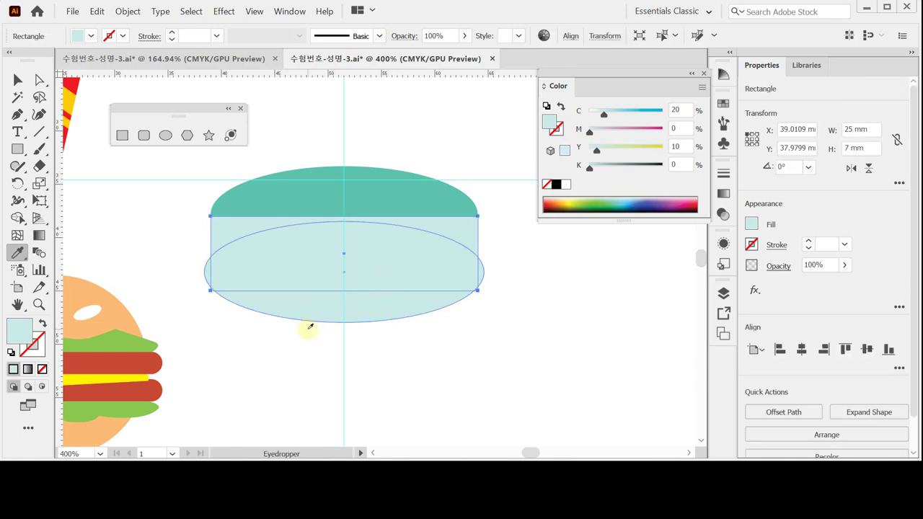
left_click(341, 309, "ctrl")
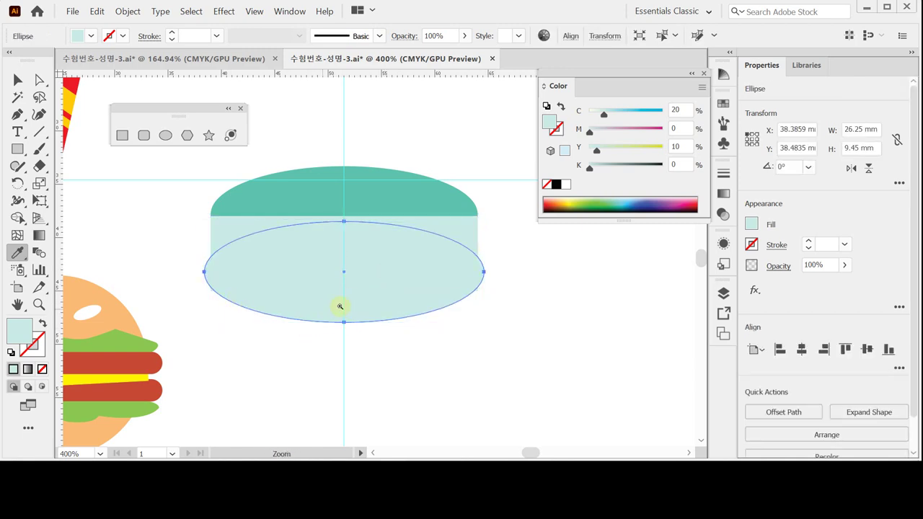
left_click(340, 307, "ctrl")
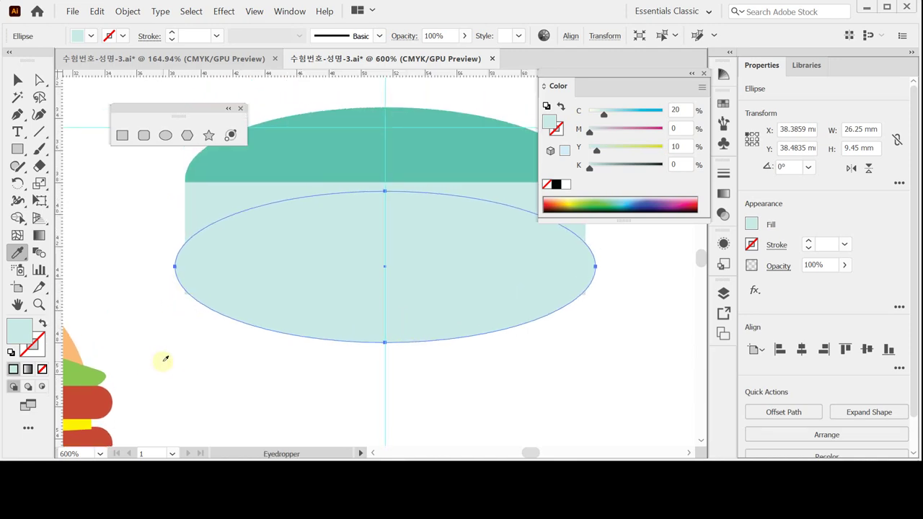
key("Down")
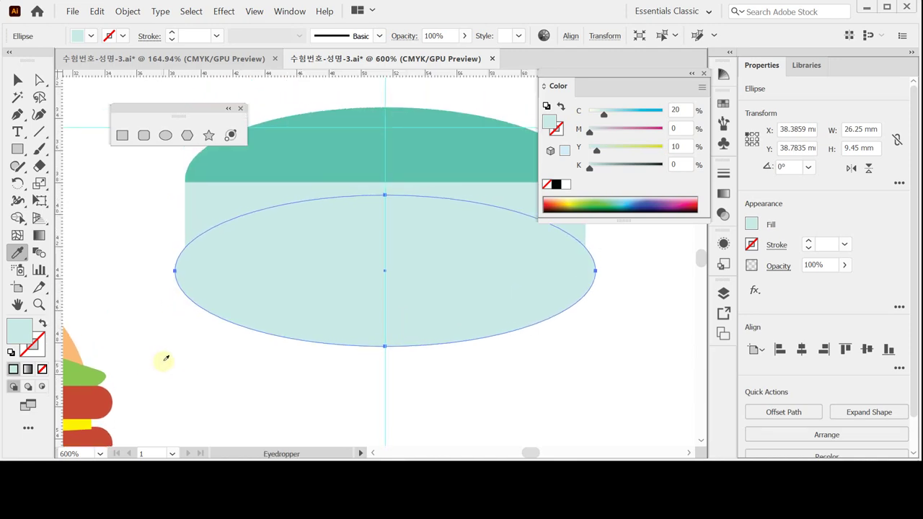
key("Down")
key("v")
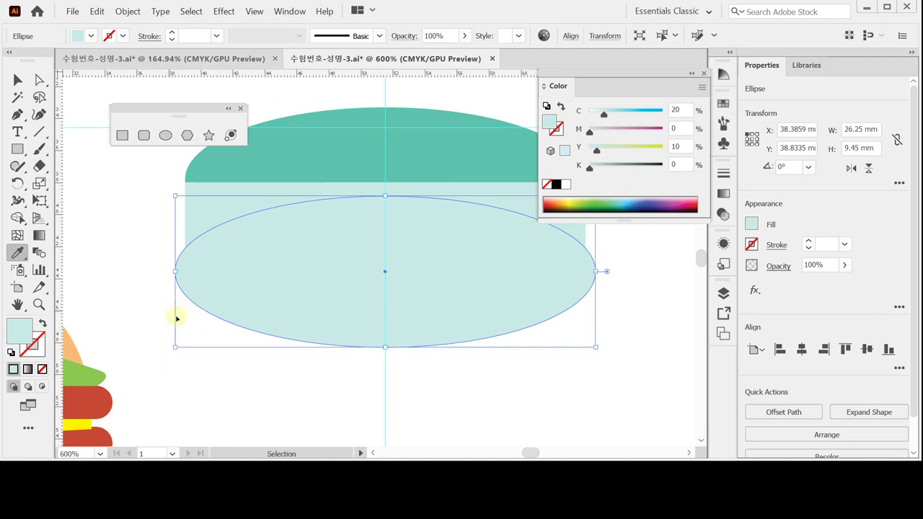
key("ctrl+h")
key("ctrl+shift+a")
Unite the pale rectangle and the pale lower ellipse of the lid into a single shape
key("ctrl+minus")
key("i")
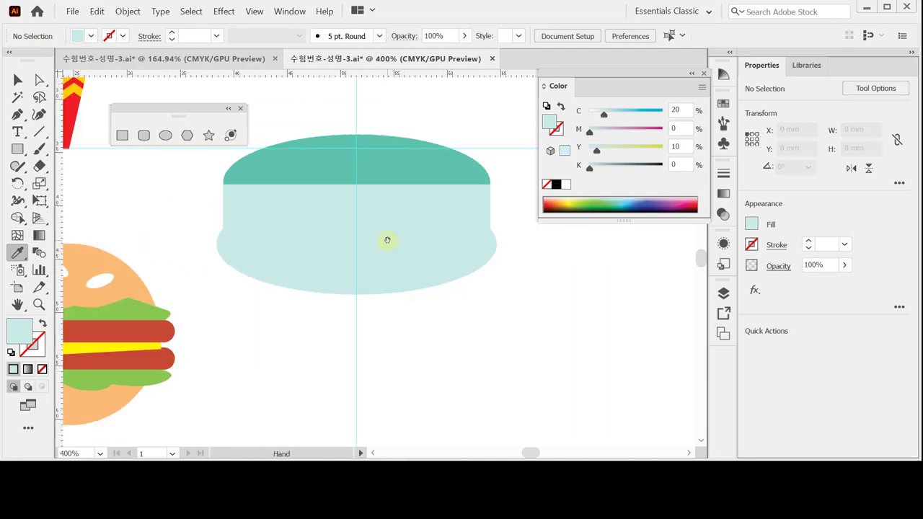
left_click(17, 79)
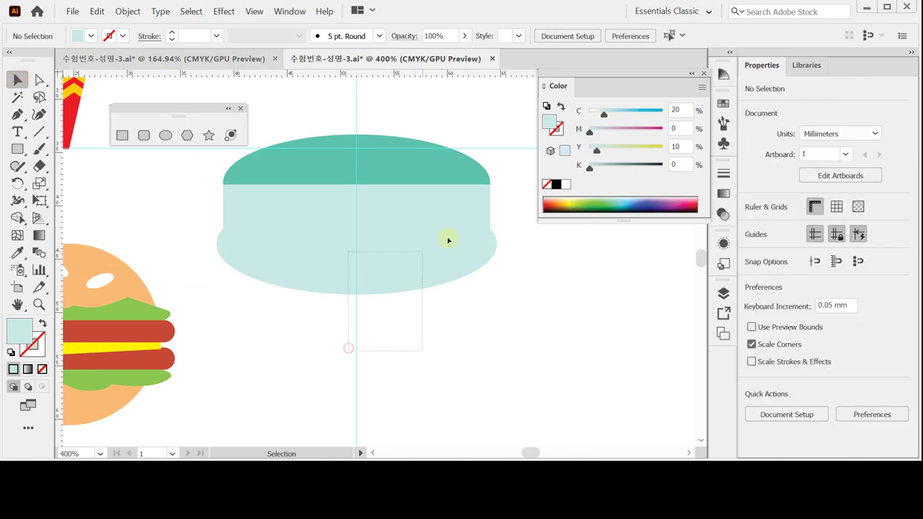
left_click(447, 239)
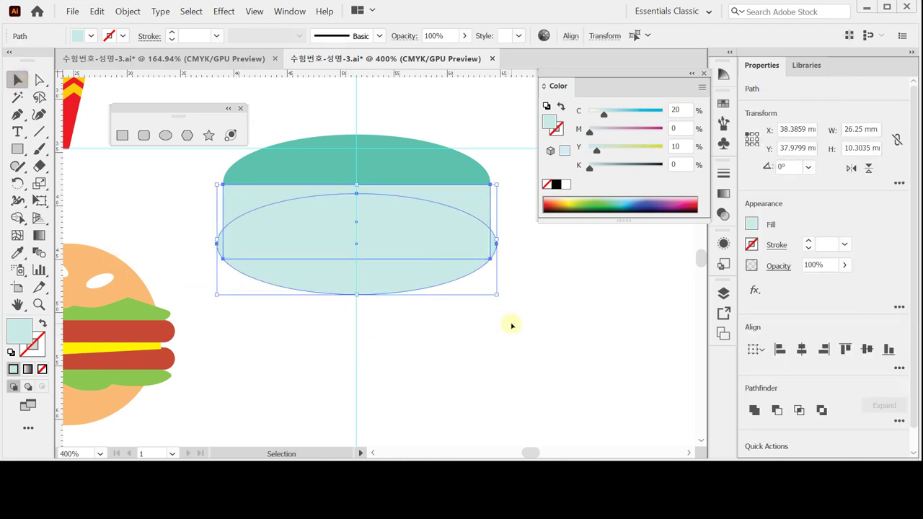
key("ctrl+a")
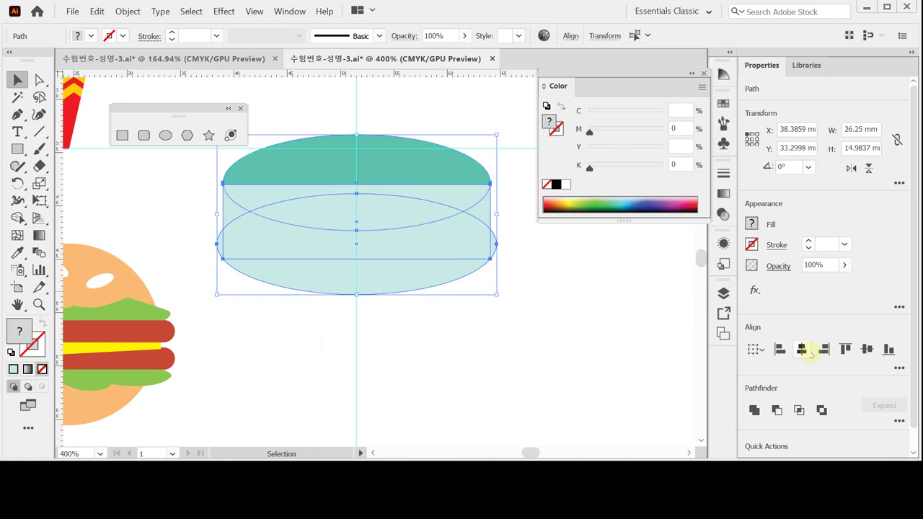
left_click(454, 338)
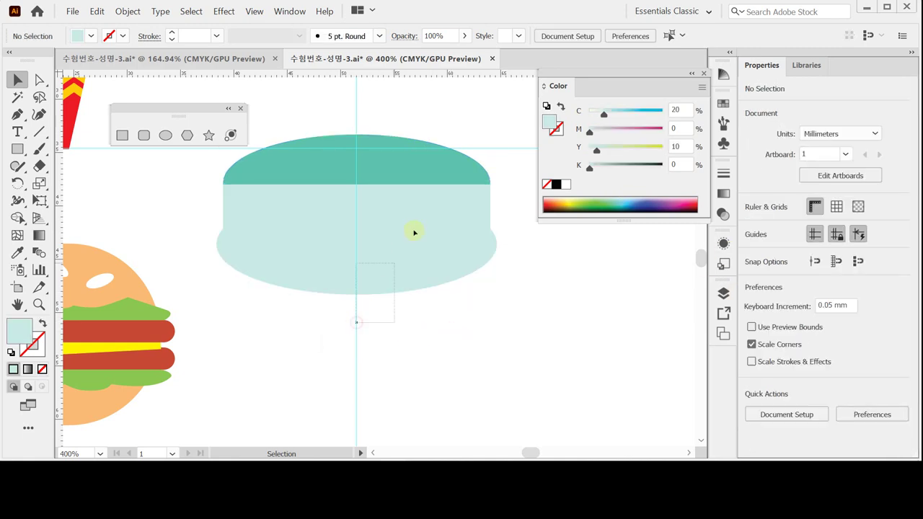
left_click(443, 235)
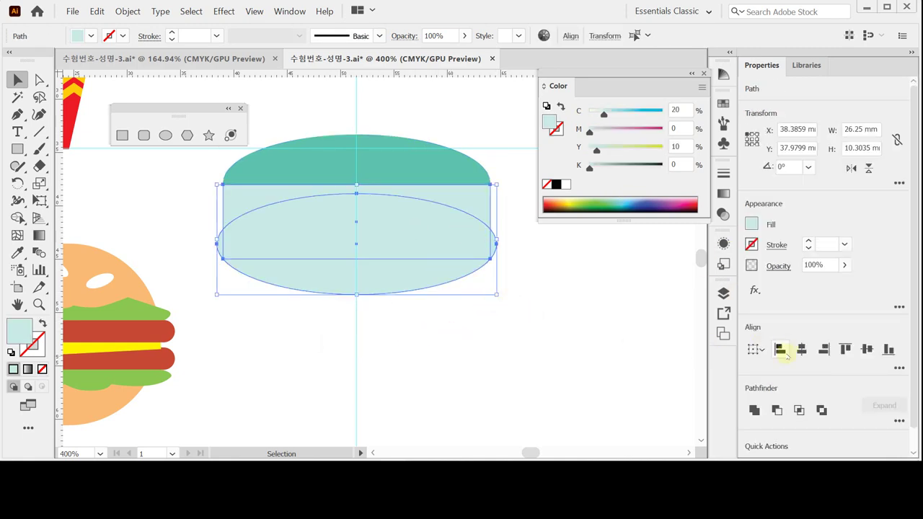
left_click(754, 411)
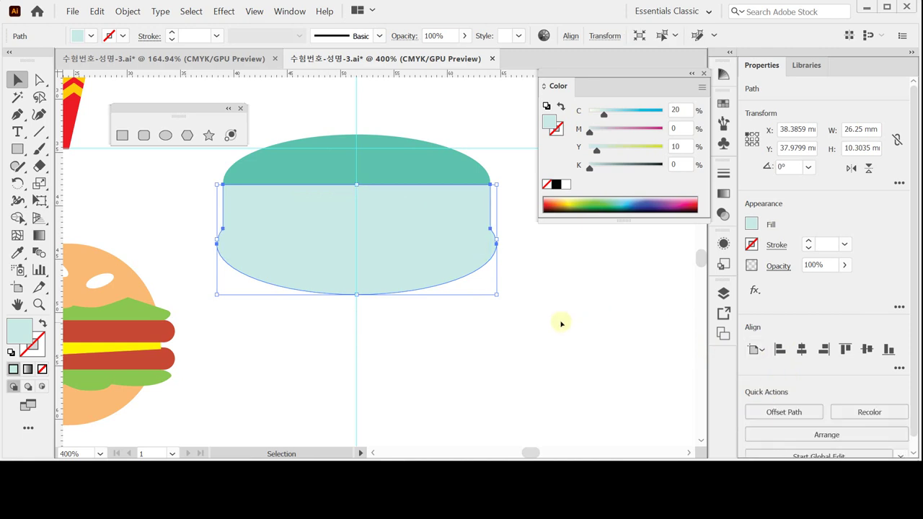
Send the united pale lid shape backward behind the teal ellipse and deselect it
right_click(422, 245)
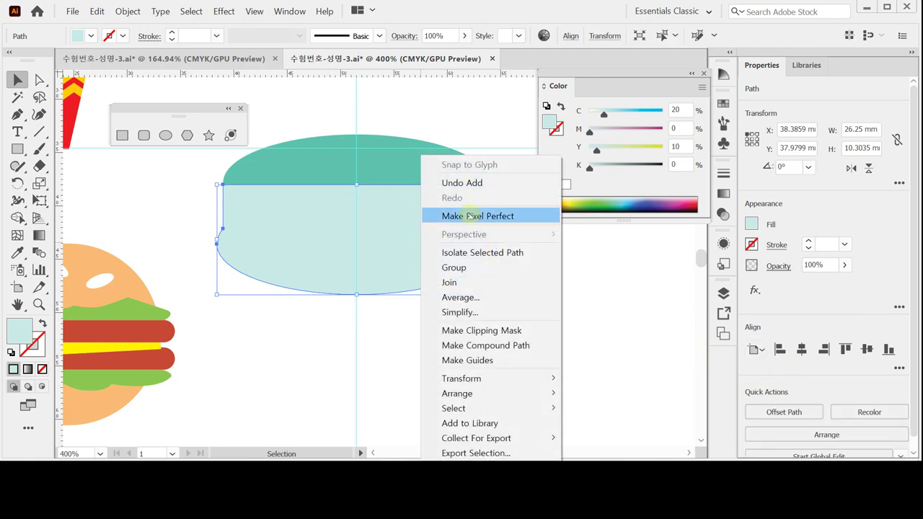
mouse_move(494, 390)
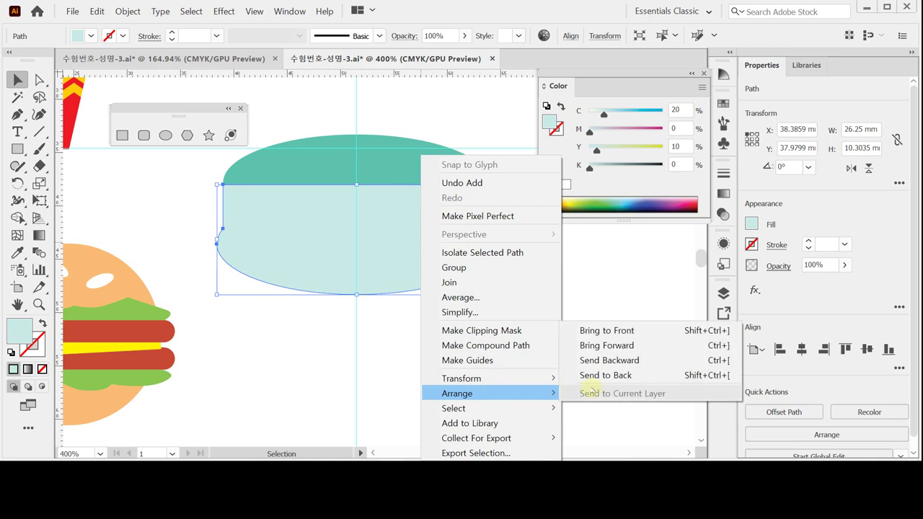
left_click(596, 360)
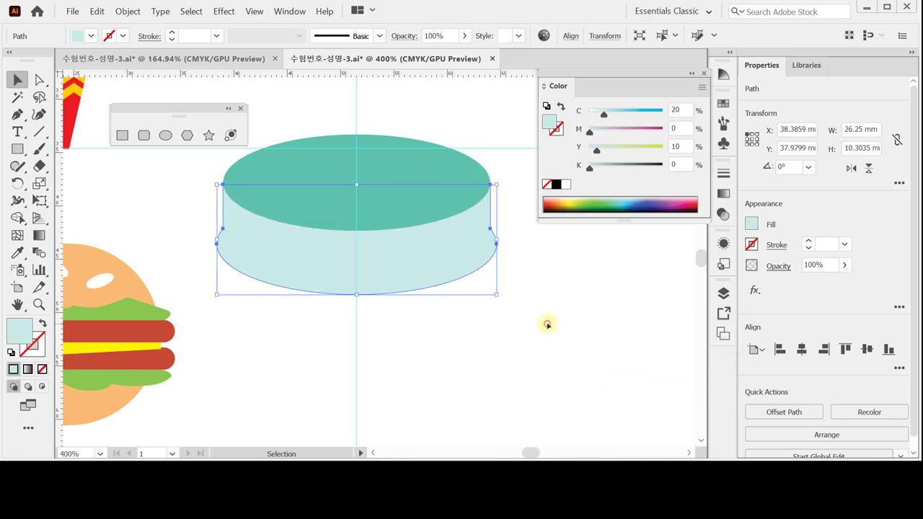
left_click(548, 325)
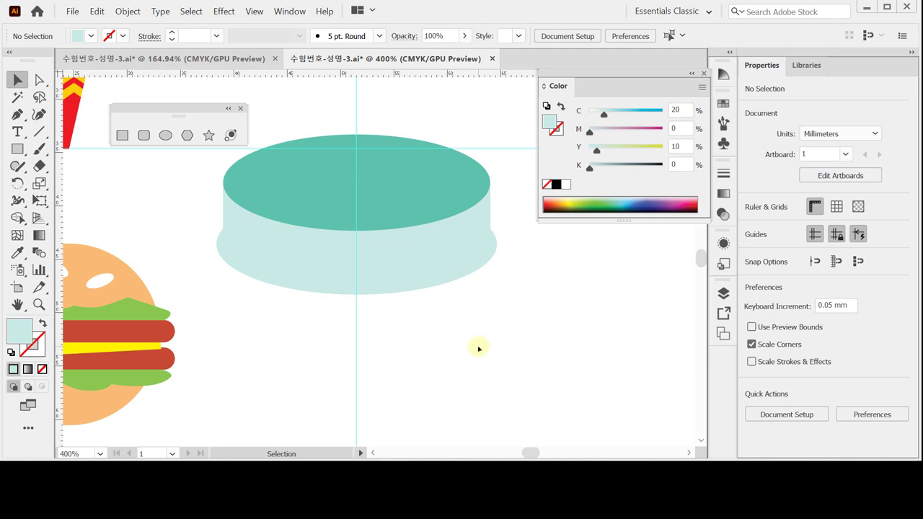
Draw a teal cup-body rectangle about 22.7 × 32.2 mm below the lid and centre it horizontally with the lid shapes
key("ctrl")
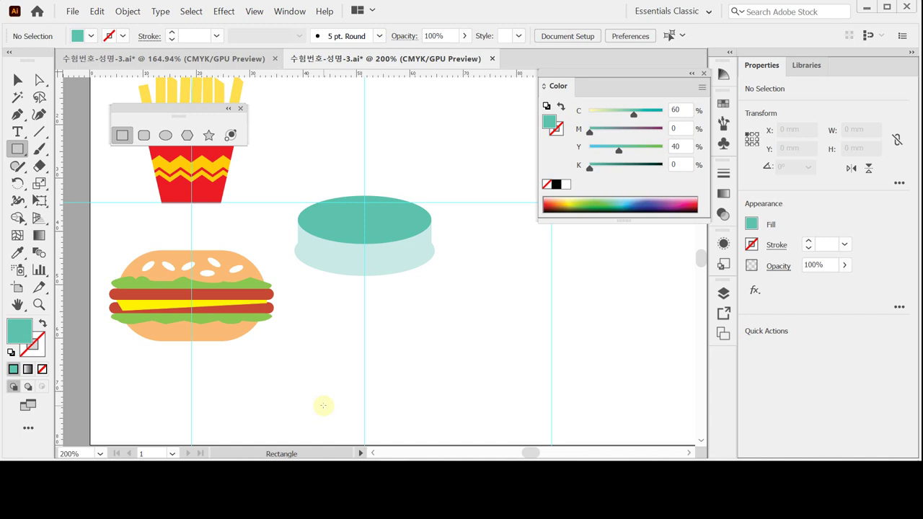
left_click_drag(323, 406, 416, 243)
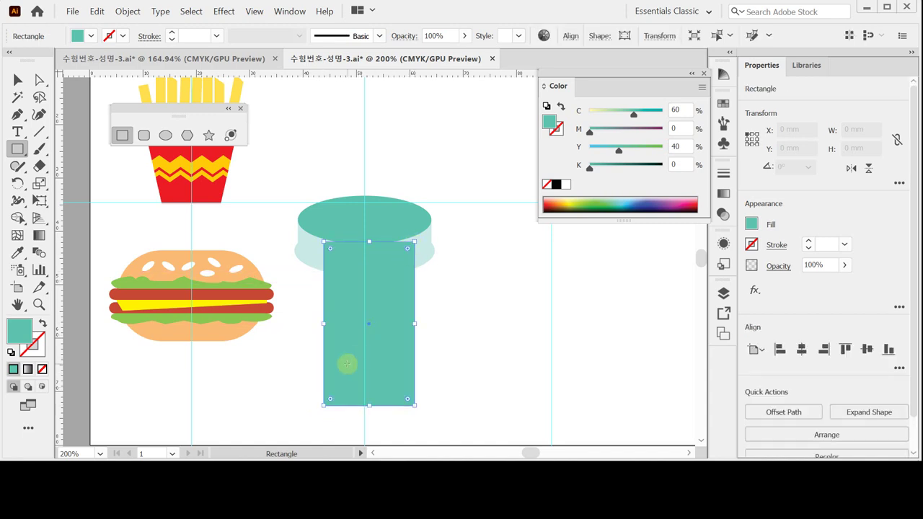
key("ctrl+z")
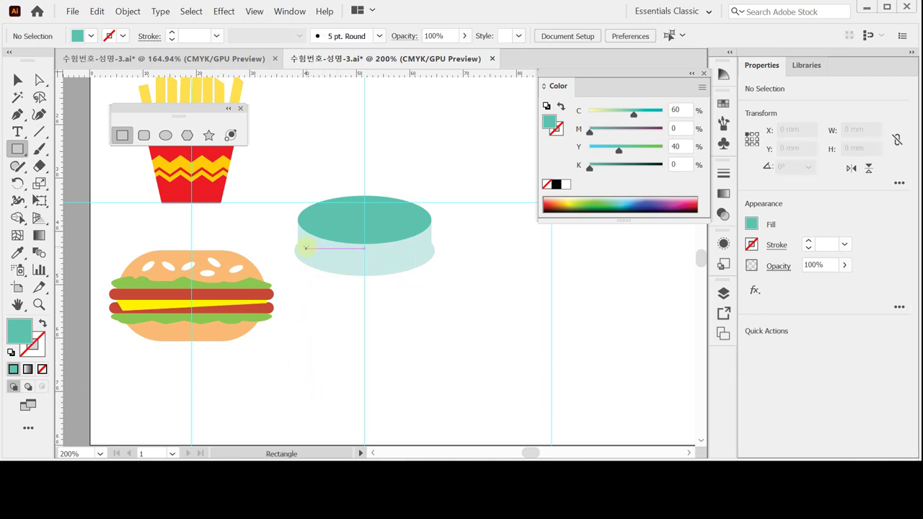
mouse_move(306, 248)
left_mouse_down()
mouse_move(320, 348)
mouse_move(416, 392)
mouse_move(427, 419)
left_mouse_up()
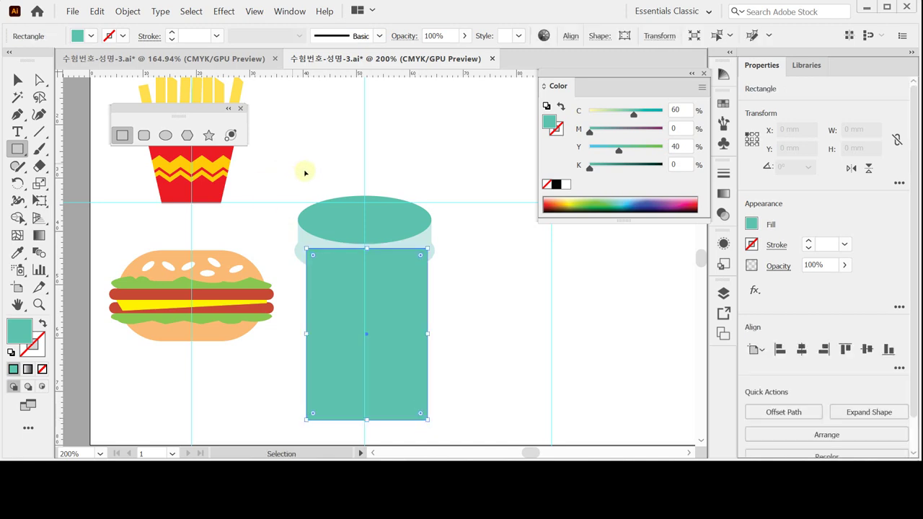
left_click_drag(317, 160, 397, 336)
left_click(802, 349)
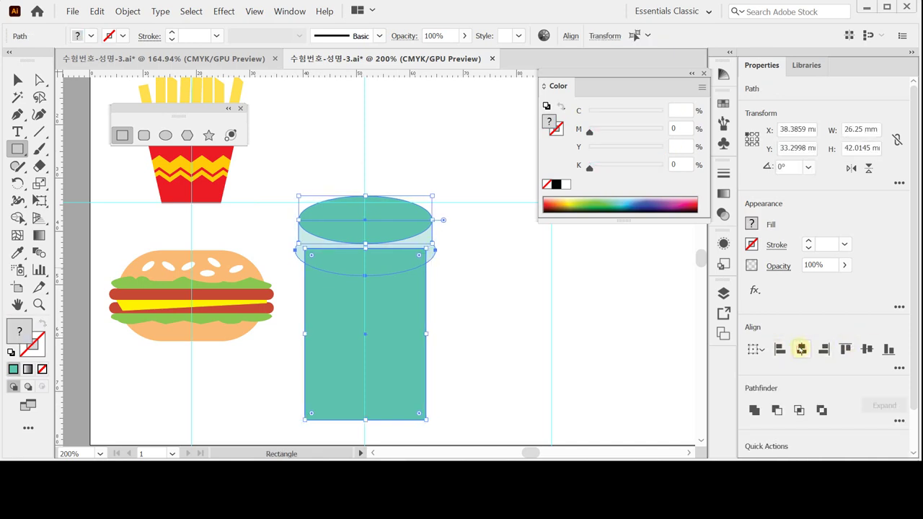
left_click(518, 311, "ctrl")
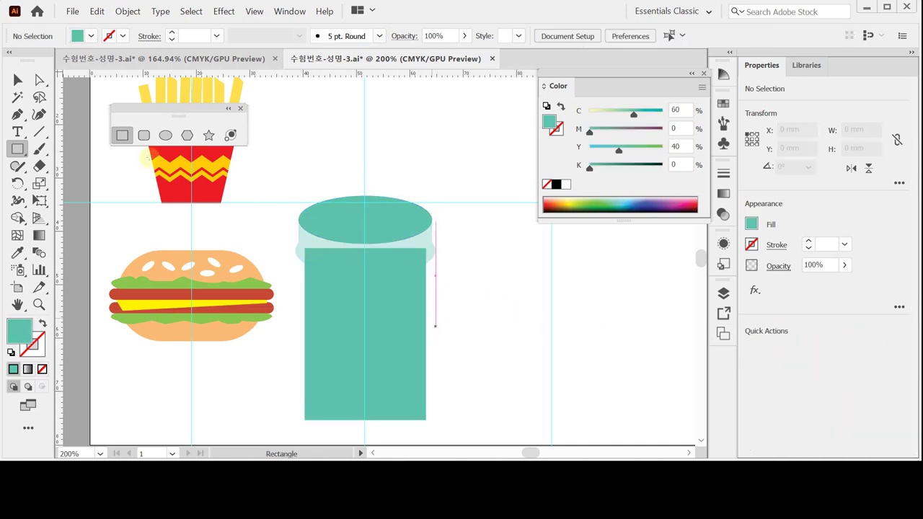
Taper the cup body by scaling its two bottom anchor points uniformly to 70%
left_click(40, 79)
left_click_drag(281, 405, 459, 436)
scroll(425, 356, "up", 1)
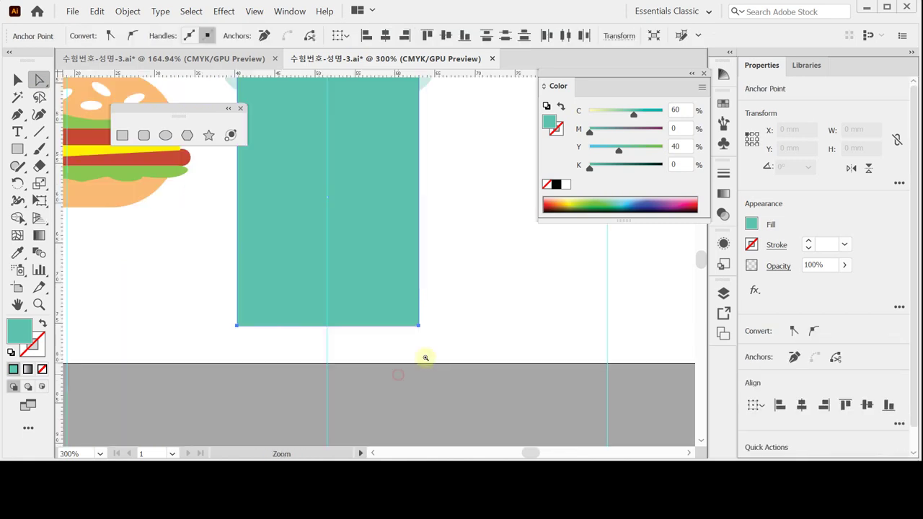
scroll(375, 255, "up", 2)
scroll(384, 318, "up", 1)
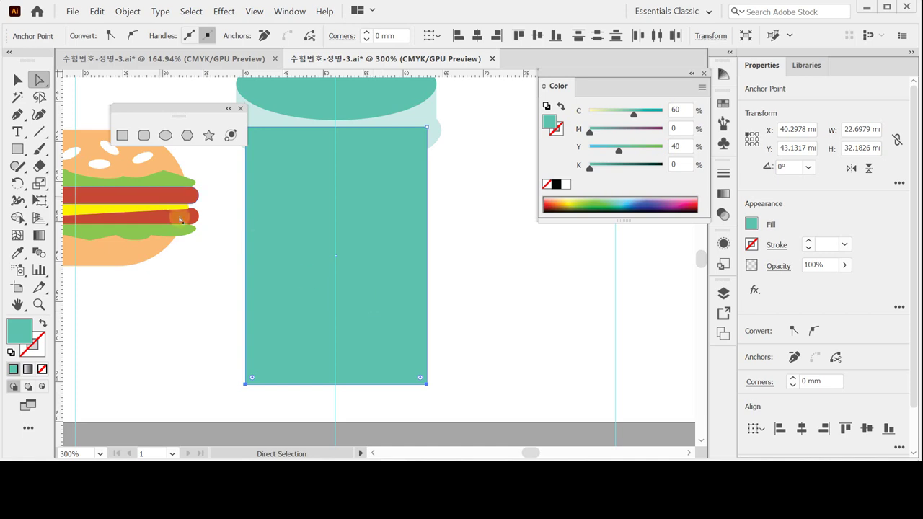
left_click(40, 182)
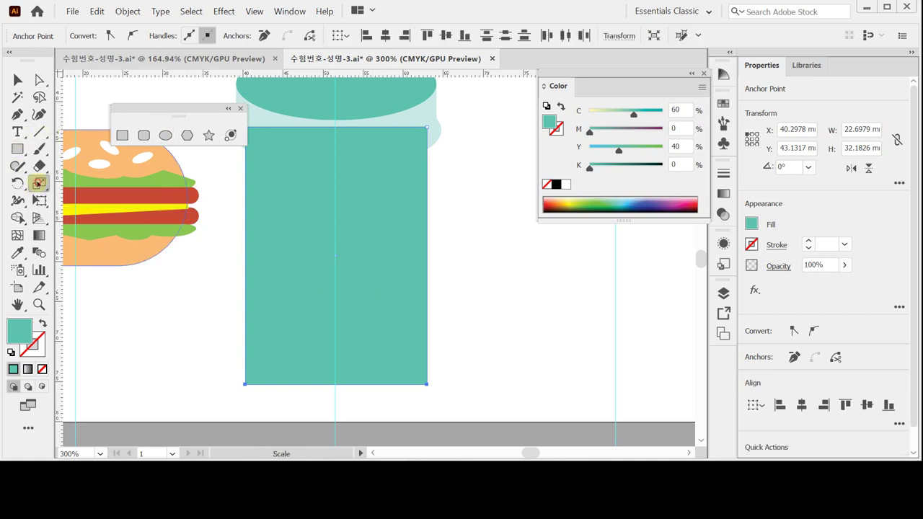
double_click(40, 183)
type("7")
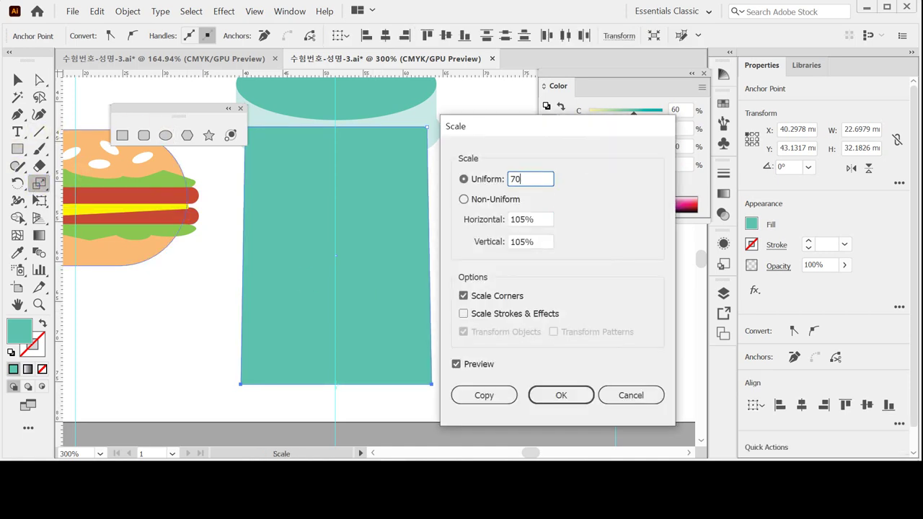
type("0")
key("Return")
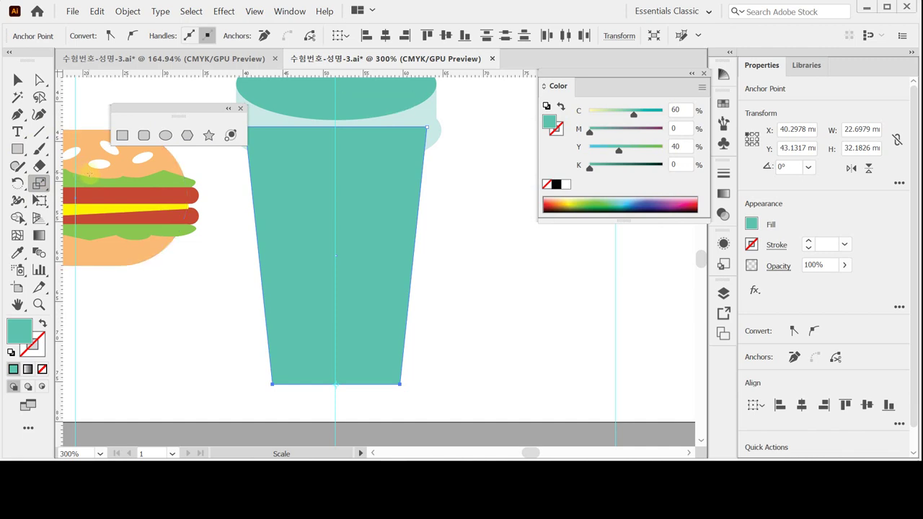
Draw a teal ellipse about 15.9 × 3.3 mm from the centre guide across the cup's bottom edge and deselect it
left_click(166, 136)
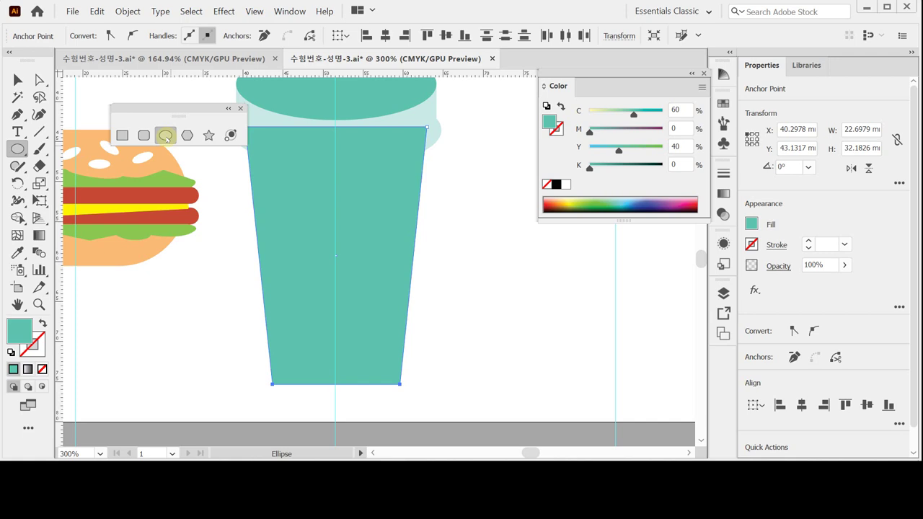
left_click(332, 364)
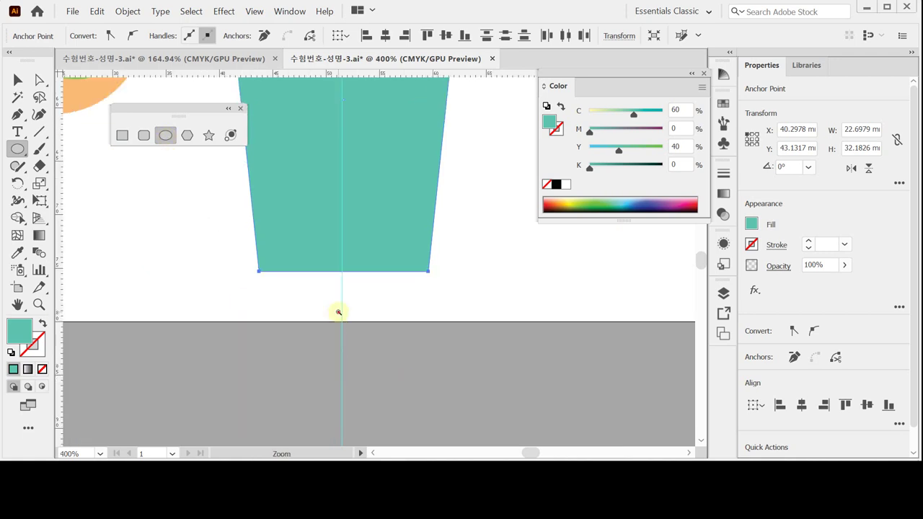
left_click(340, 270)
left_click(356, 274)
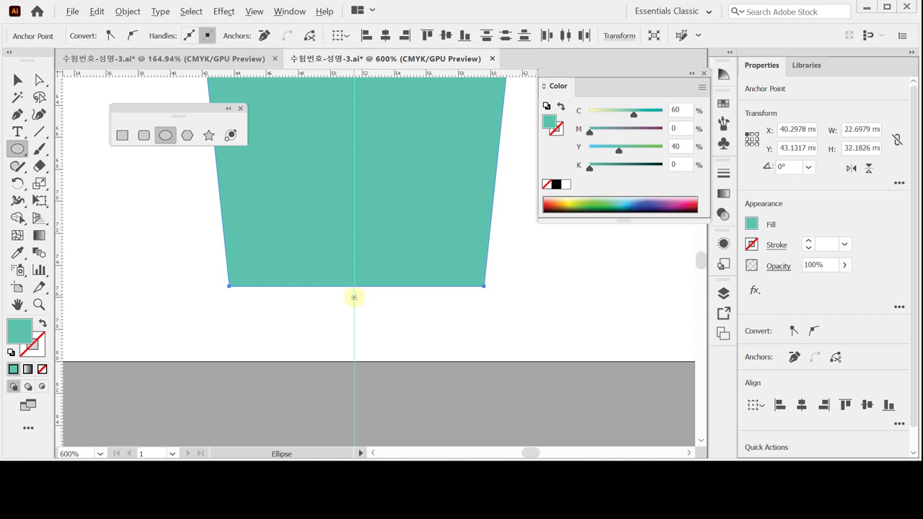
left_click_drag(355, 297, 486, 287)
left_click(514, 299, "ctrl")
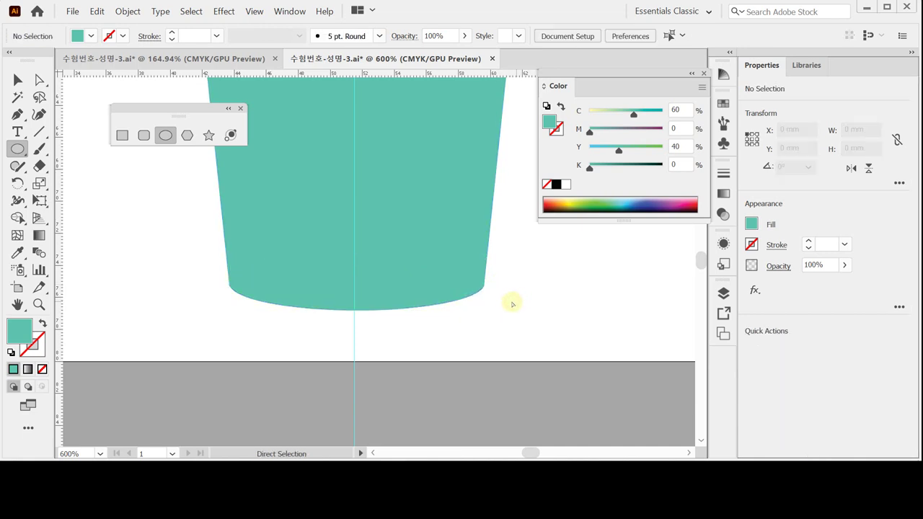
Switch to Outline view and nudge the bottom ellipse down 0.15 mm so its middle meets the cup's lower edge
left_click(425, 295, "ctrl")
key("ctrl+equal")
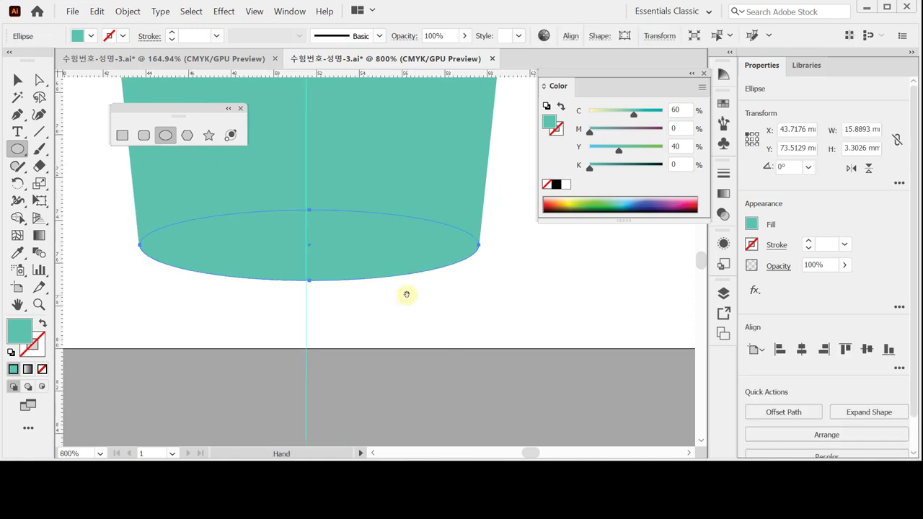
left_click_drag(373, 295, 392, 309)
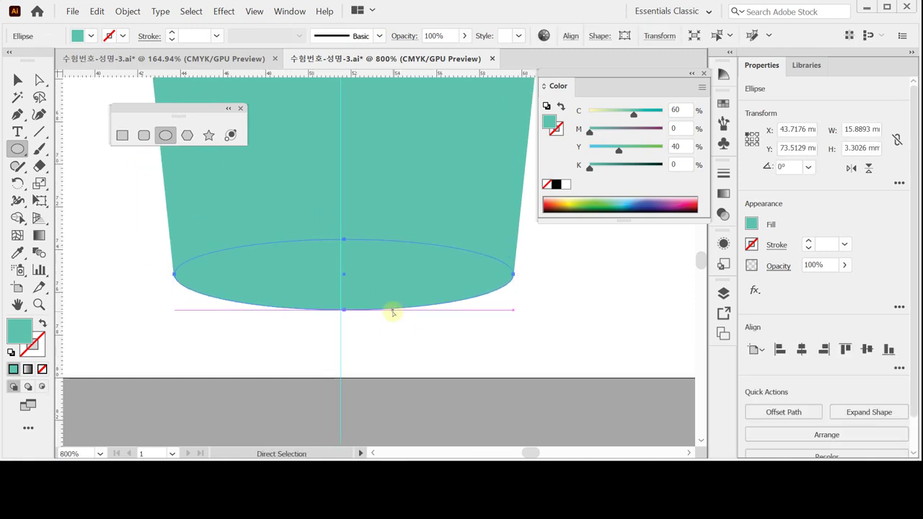
key("ctrl+y")
left_click(290, 323, "ctrl")
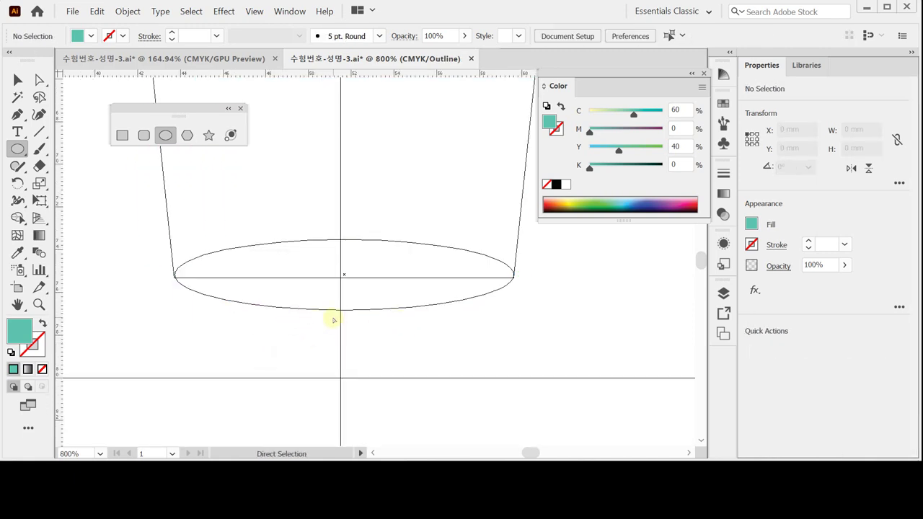
key("ctrl+equal")
left_click_drag(366, 291, 350, 362)
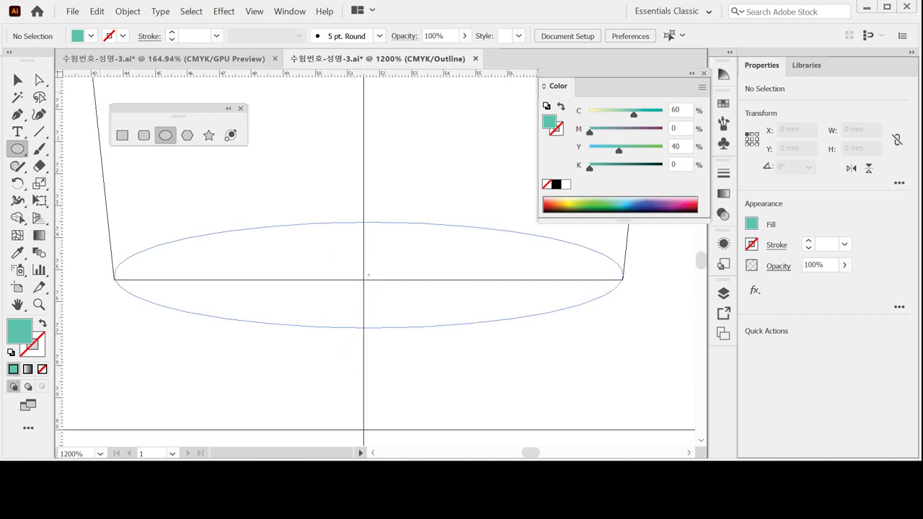
key("v")
left_click(406, 237)
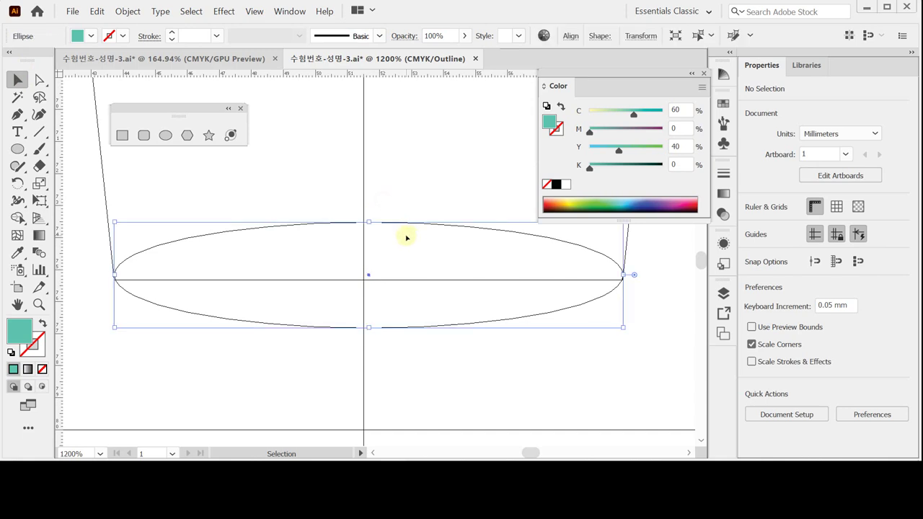
key("Down")
key("Down")
key("Down")
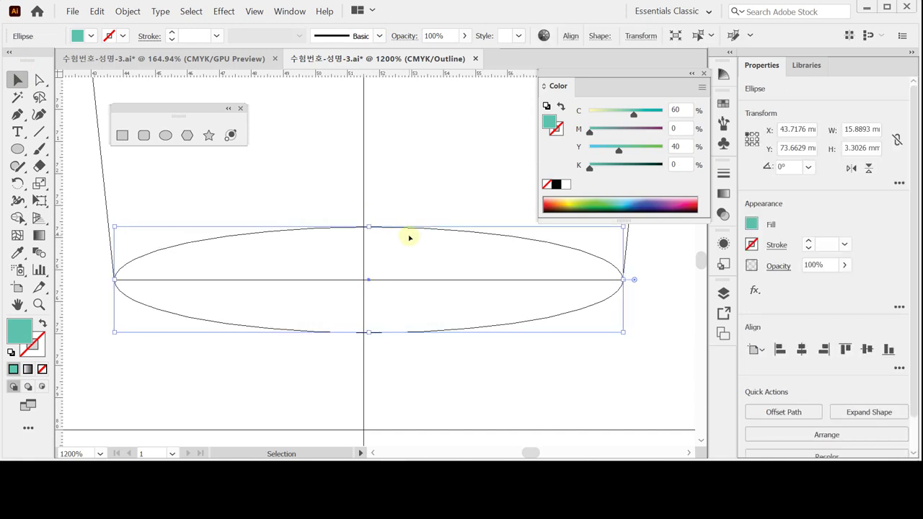
left_click(411, 377)
Select the cup body with its bottom ellipse and centre them horizontally on each other
left_click_drag(315, 381, 420, 268)
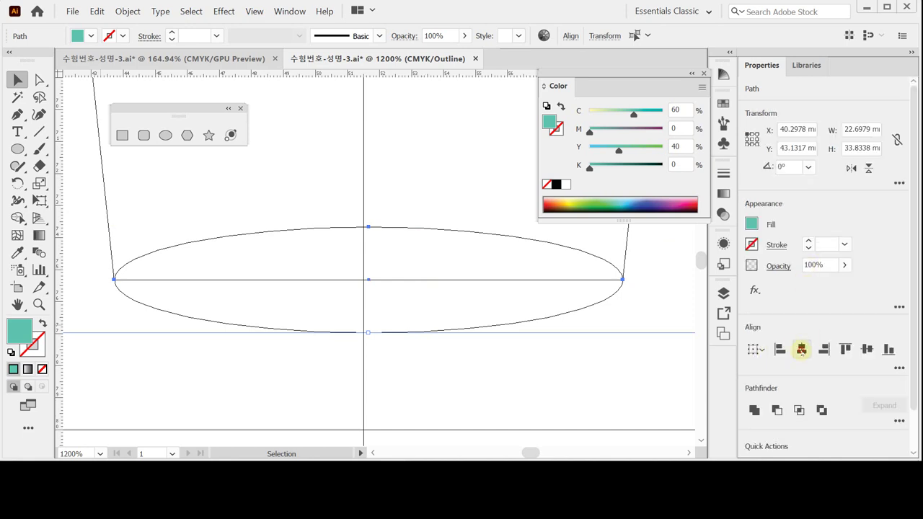
left_click(454, 317, "alt")
left_click(354, 163, "alt")
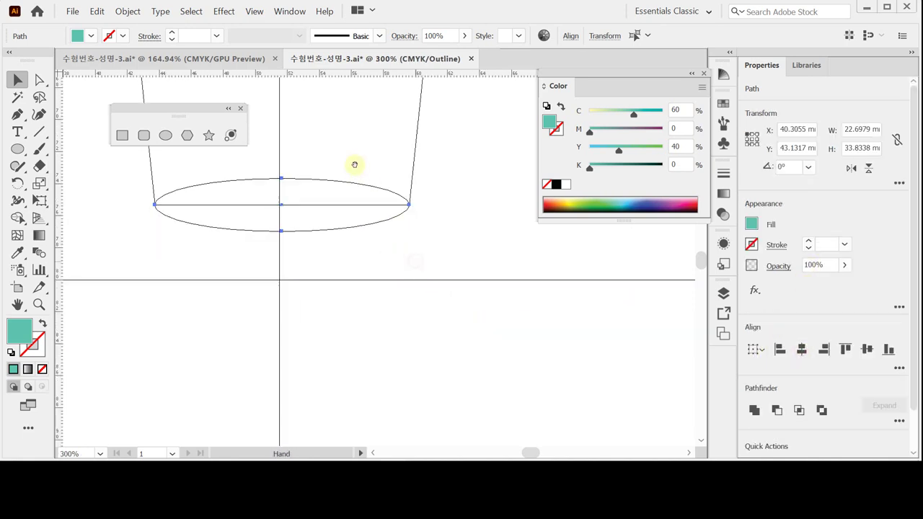
scroll(369, 234, "up", 3)
left_click_drag(367, 233, 373, 286)
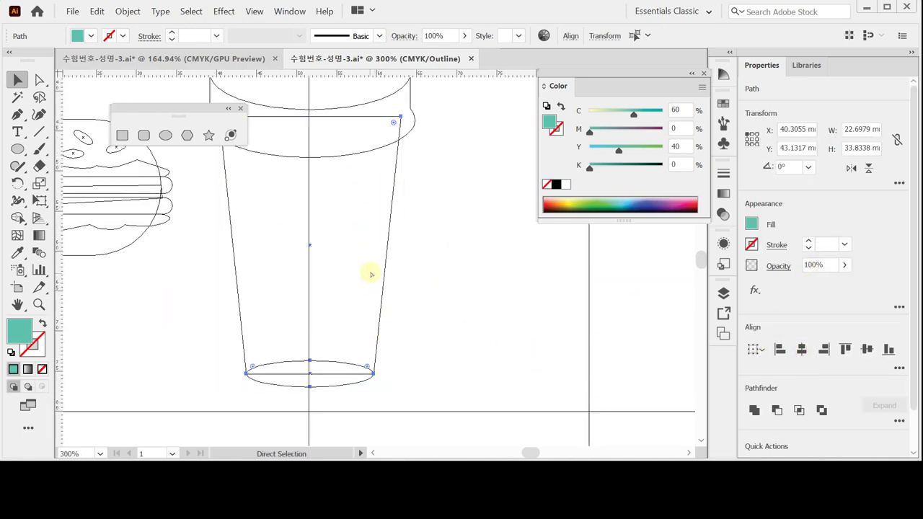
Return to the colour preview, unite the cup body with its bottom ellipse into one shape, and deselect it
key("ctrl+y")
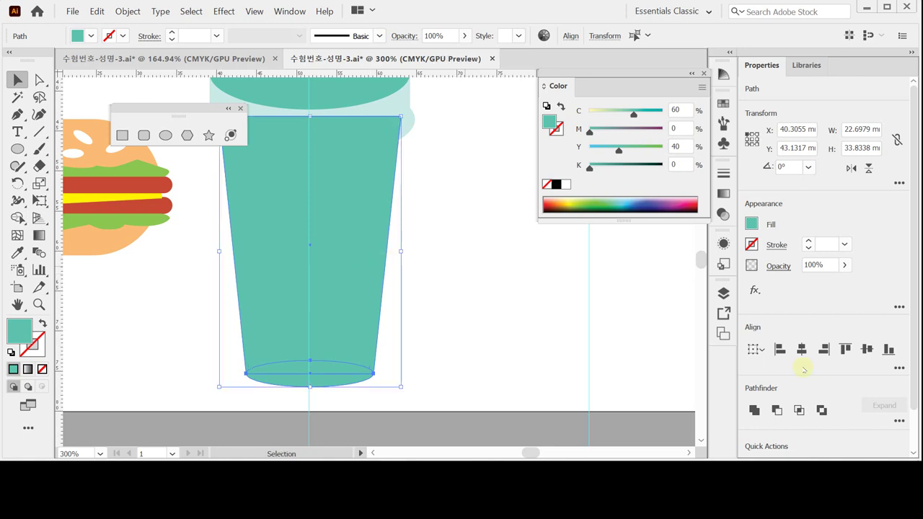
left_click(755, 410)
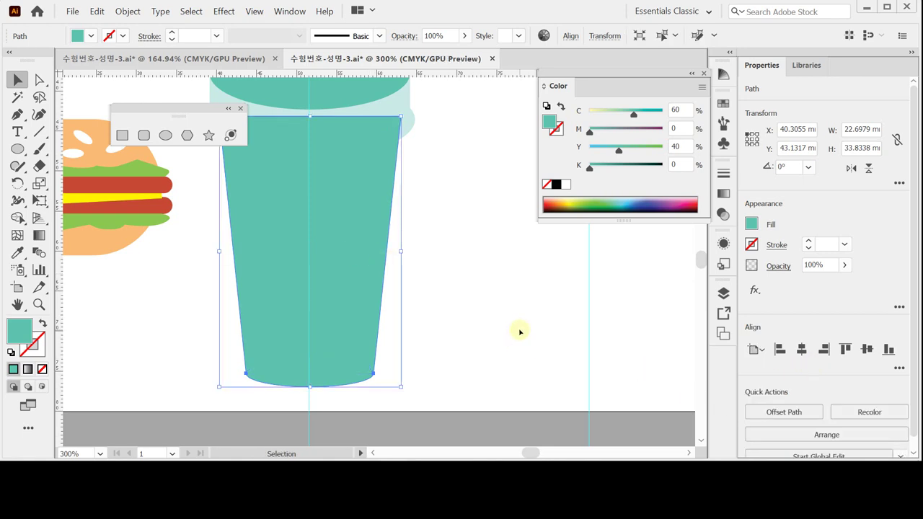
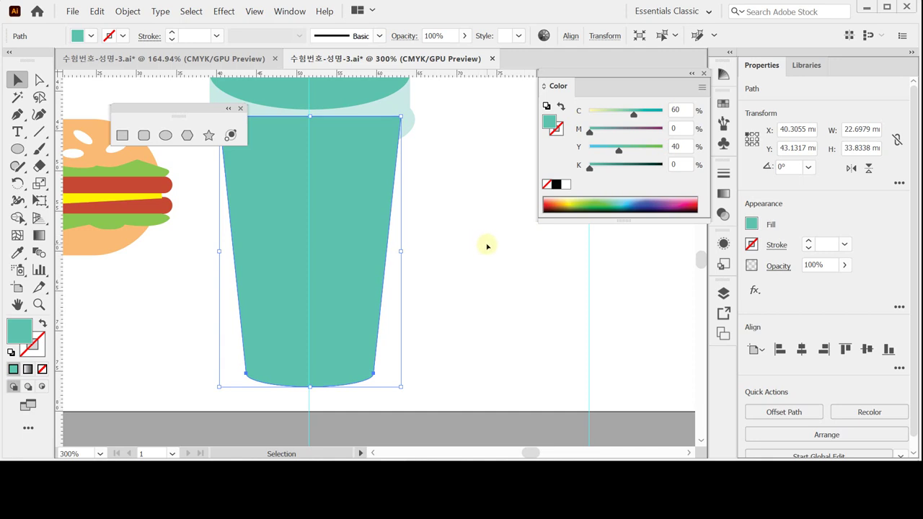
left_click(170, 307)
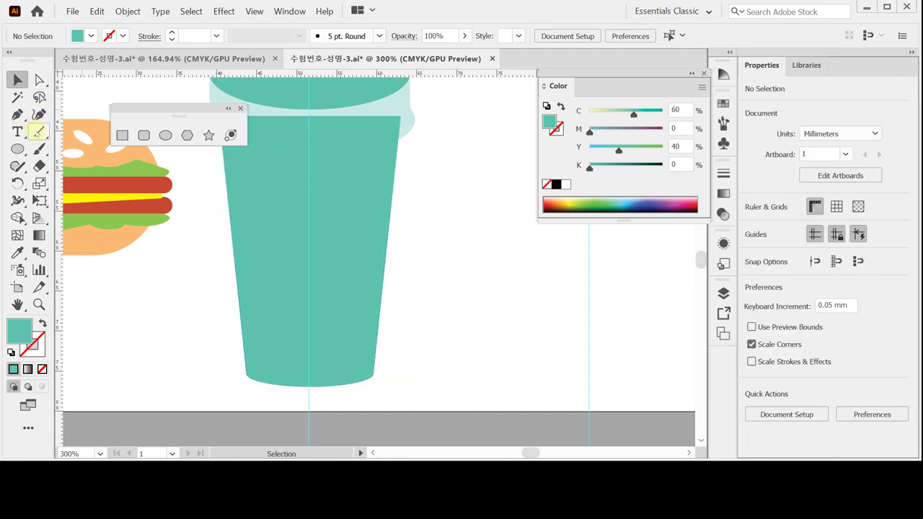
Draw a diagonal line about 11.2 × 38.8 mm from the cup's upper right down past its bottom edge
left_click(39, 131)
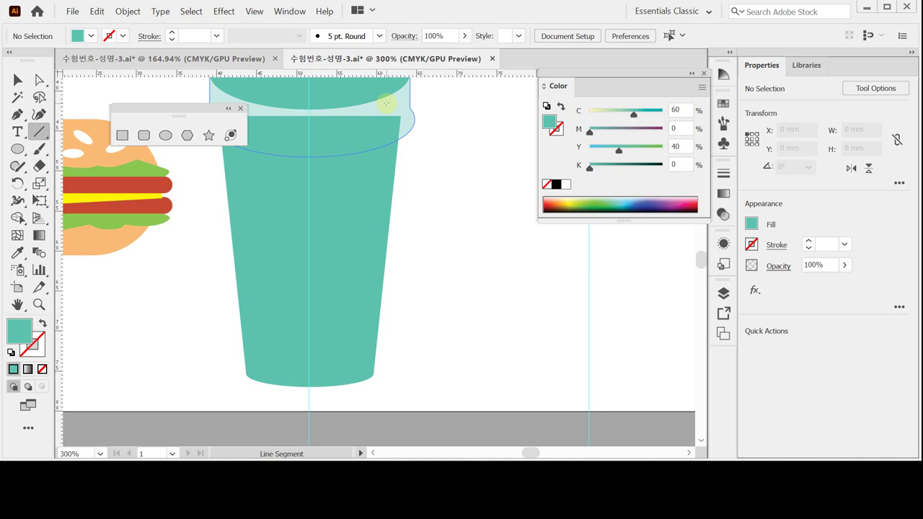
left_click_drag(386, 102, 296, 413)
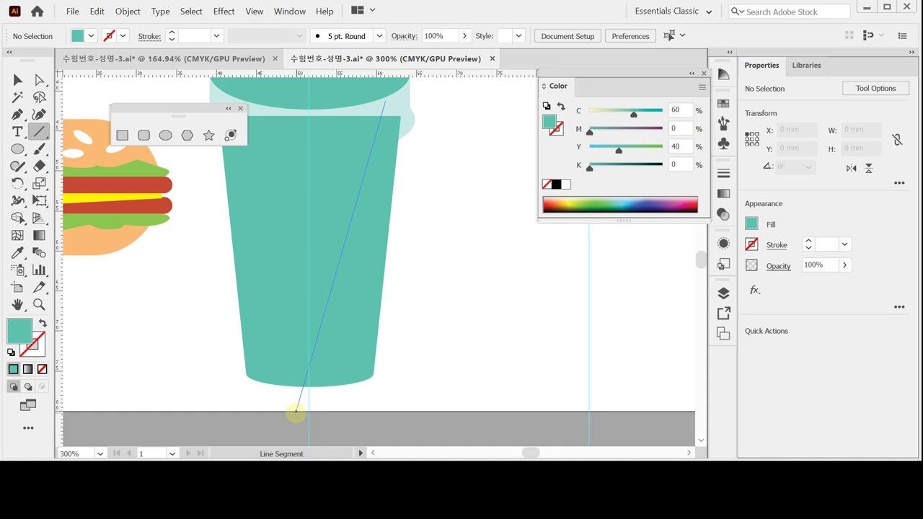
left_click_drag(296, 413, 295, 412)
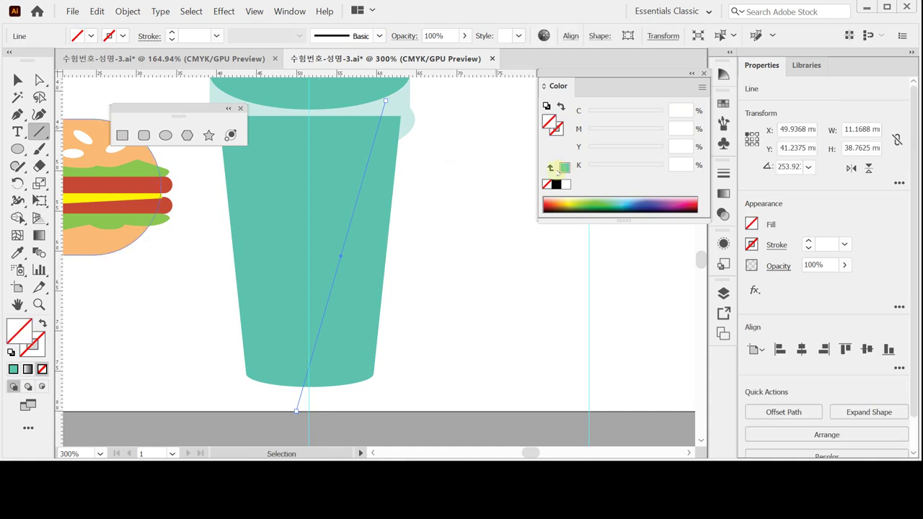
Give the diagonal line a black 1 pt stroke and no fill
left_click(557, 126)
left_click(560, 131)
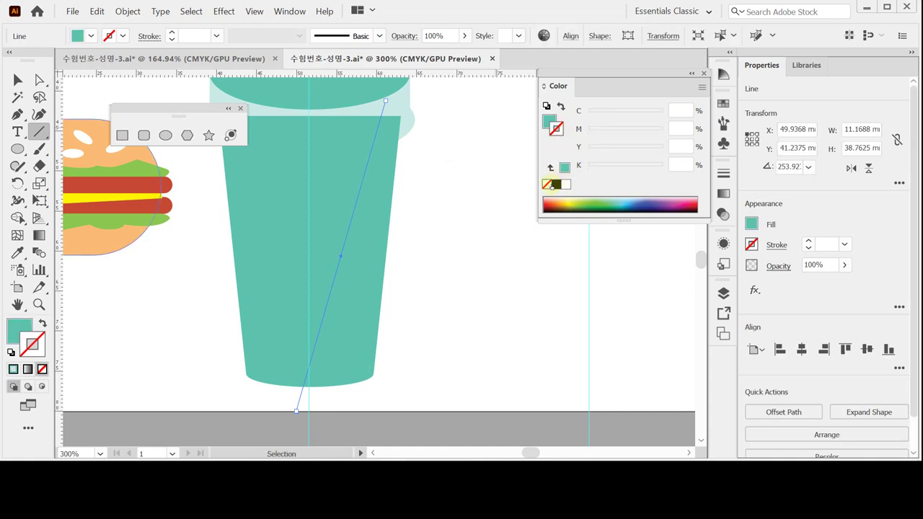
left_click(556, 185)
left_click(547, 121)
left_click(547, 185)
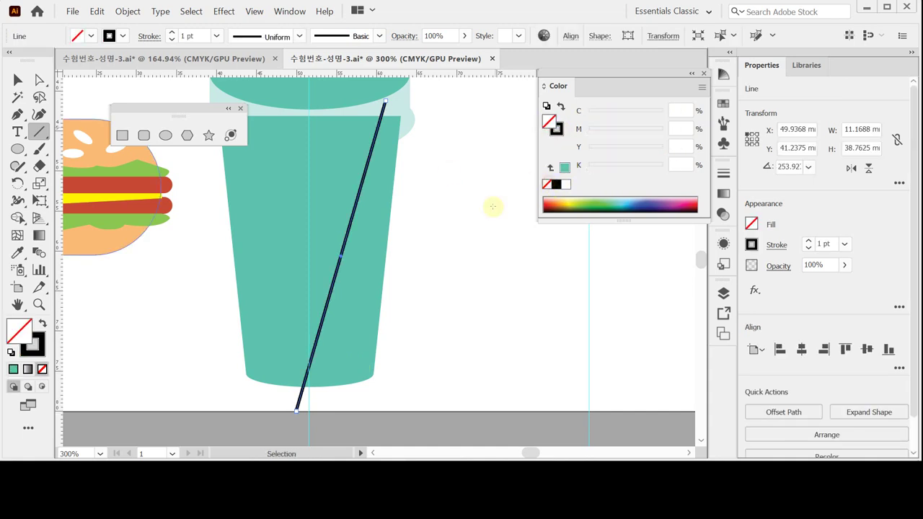
Select the cup body together with the diagonal line and split the body along it with Pathfinder Divide
left_click(18, 80)
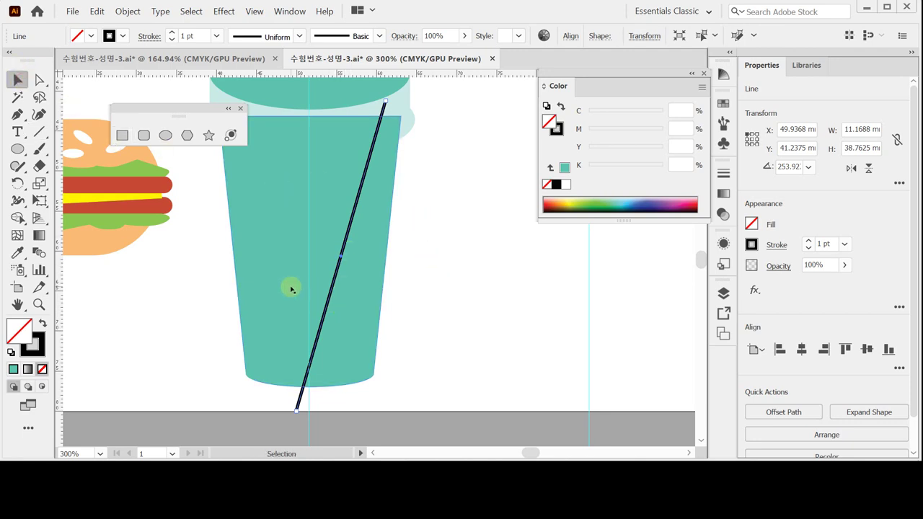
left_click_drag(438, 311, 303, 328)
left_click_drag(443, 293, 325, 327)
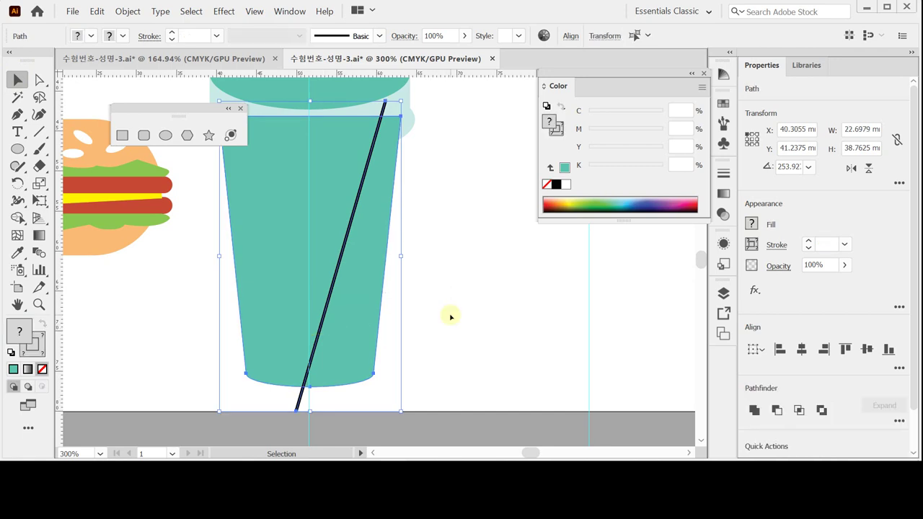
left_click_drag(449, 316, 264, 332)
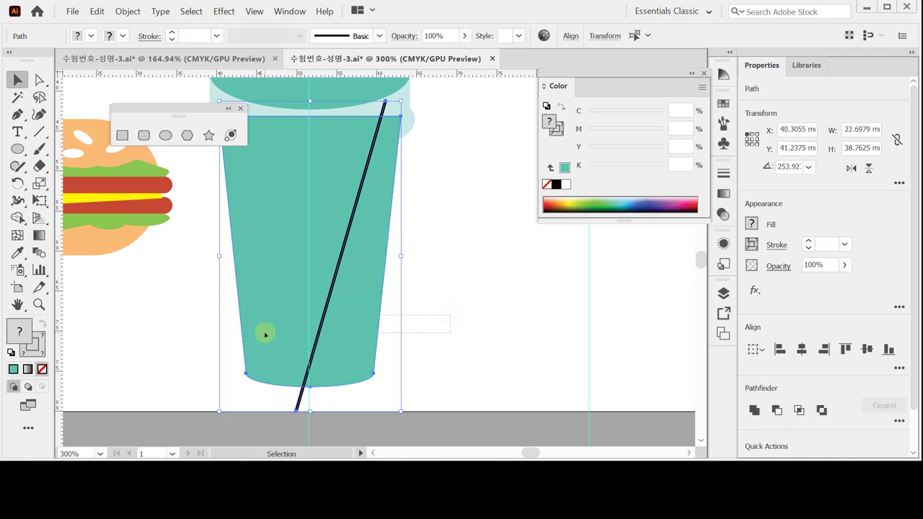
left_click(901, 419)
left_click(756, 401)
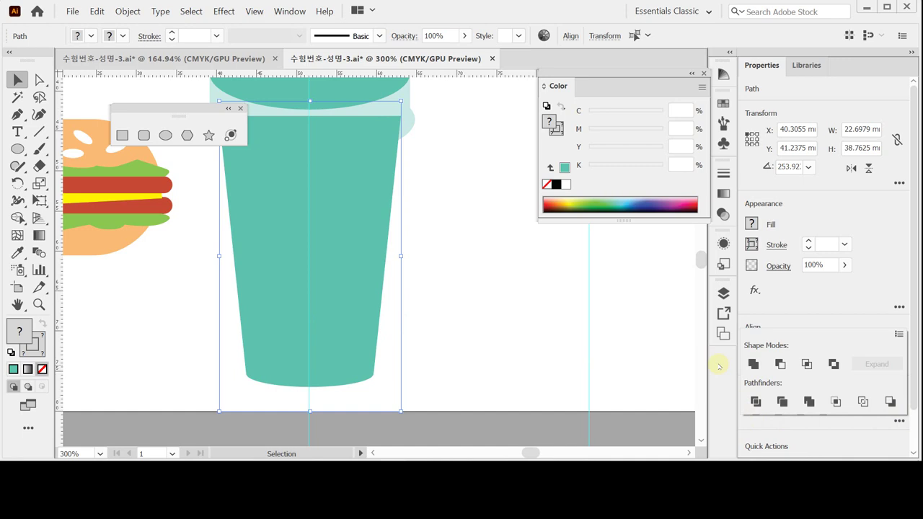
Isolate the divided cup group and fill its left piece with a linear gradient that includes the cup's teal as a stop
double_click(341, 243)
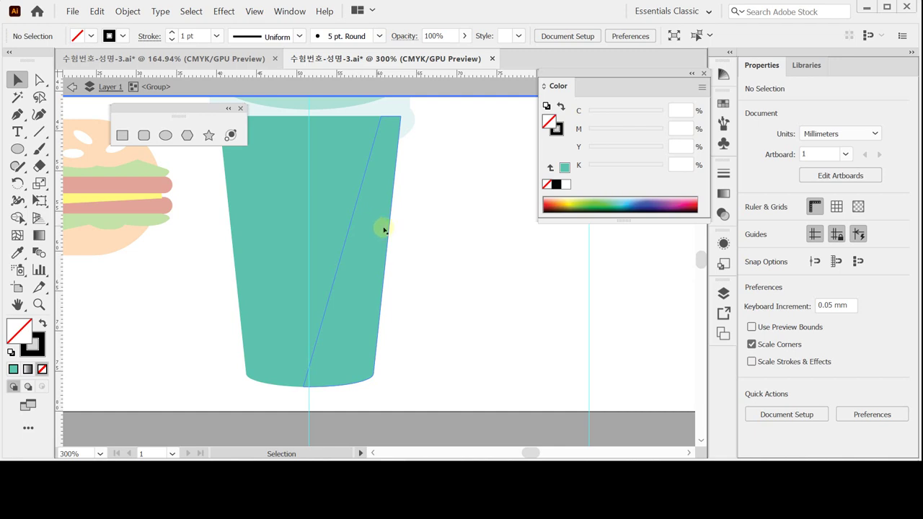
left_click(376, 292)
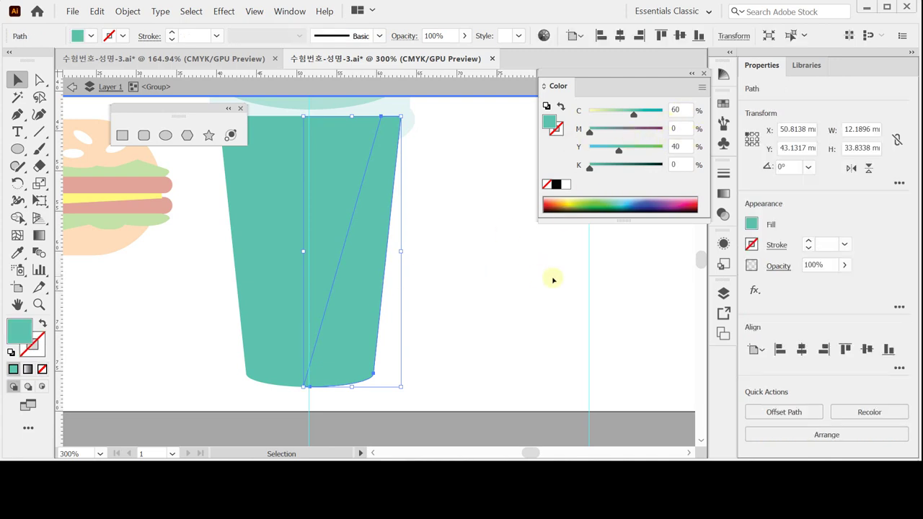
left_click(319, 258)
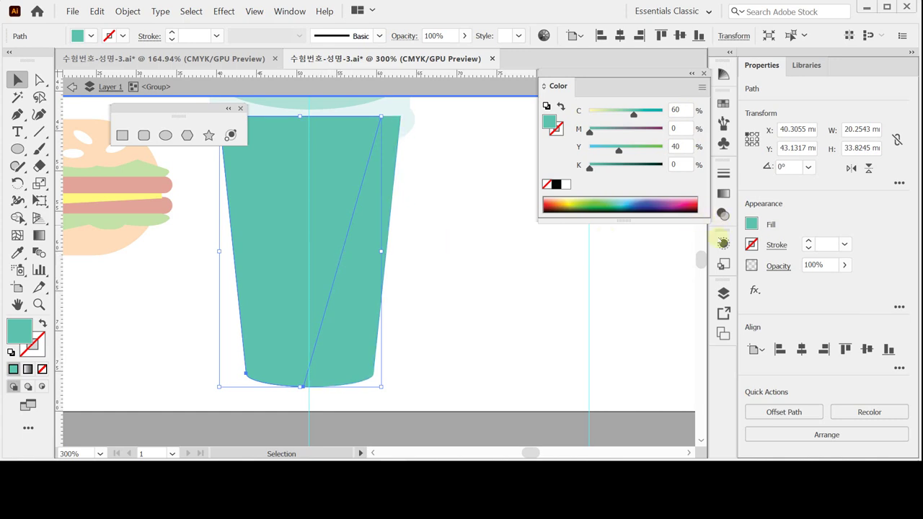
left_click_drag(724, 193, 505, 237)
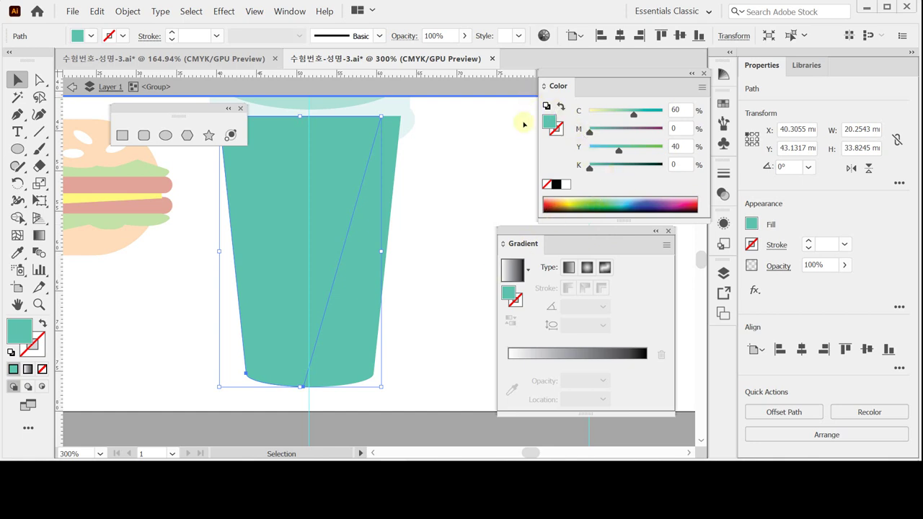
left_click_drag(553, 125, 512, 296)
left_click(526, 366)
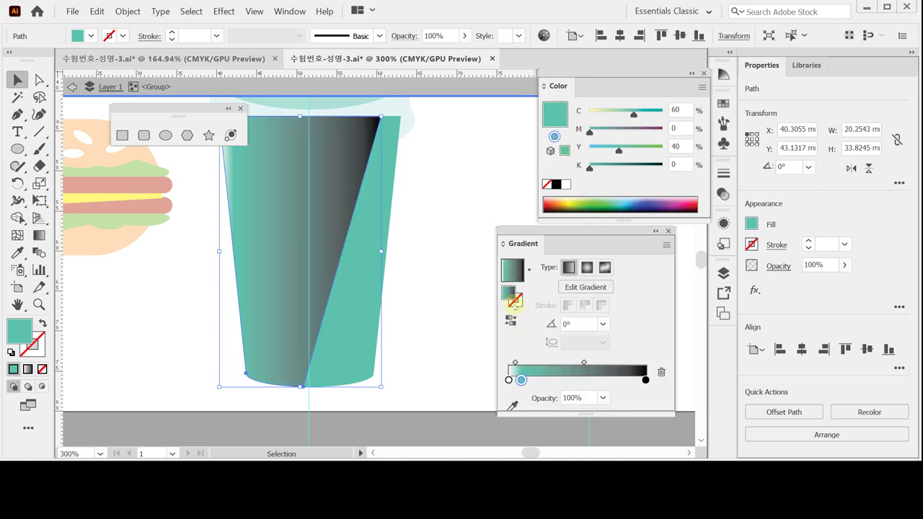
left_click(509, 296)
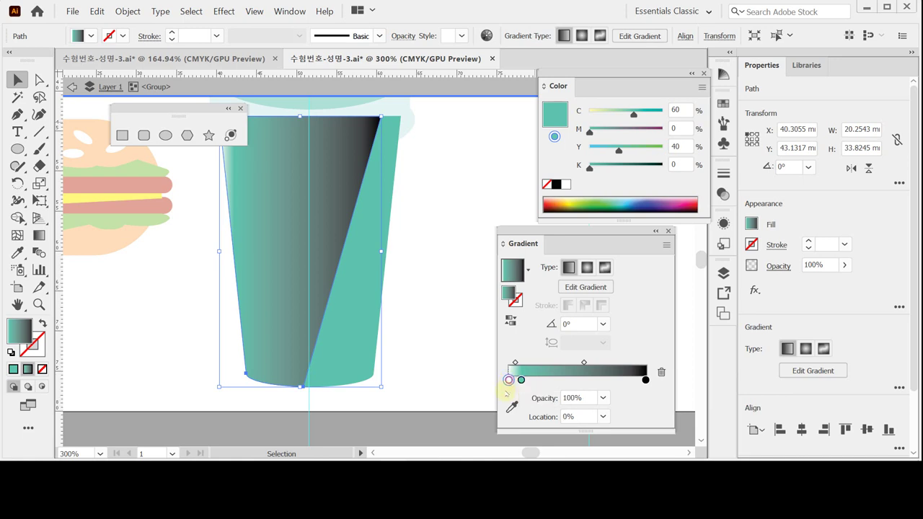
Remove the white stop from the left piece's gradient and switch the black end stop to CMYK
left_click_drag(510, 380, 511, 404)
left_click(645, 380)
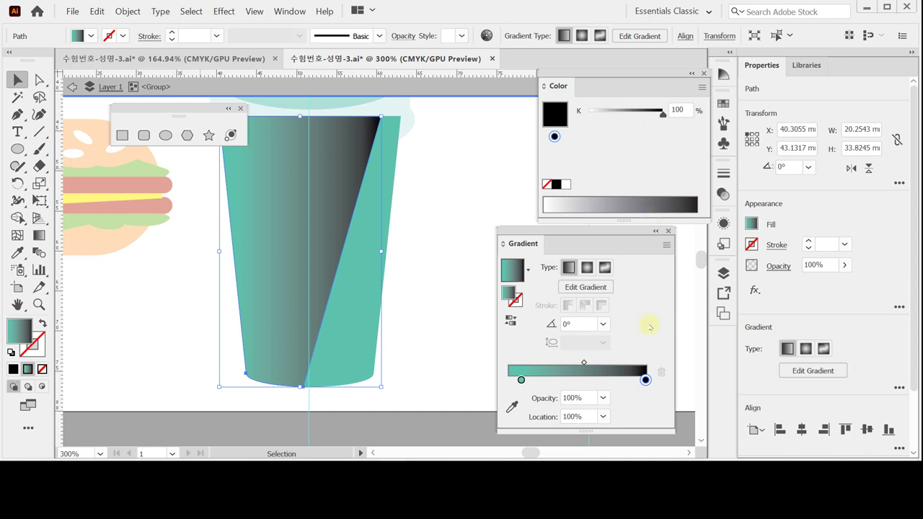
left_click(702, 88)
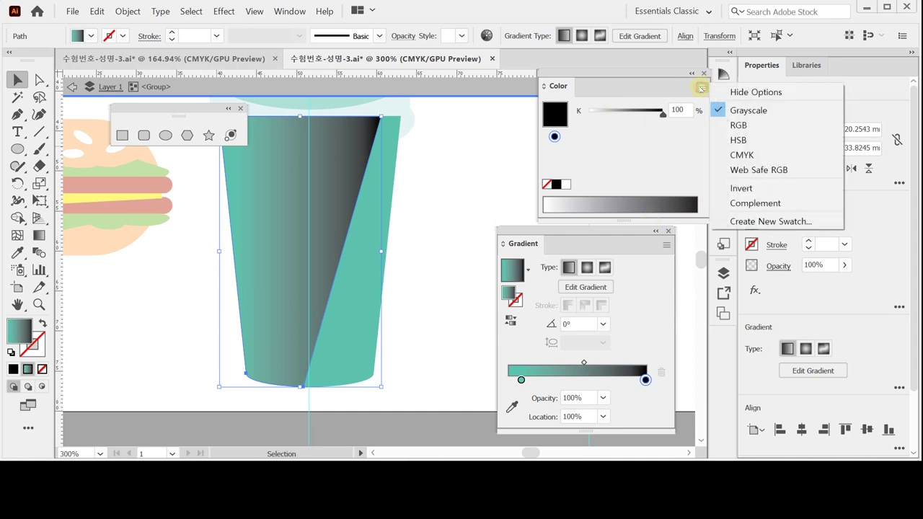
left_click(733, 154)
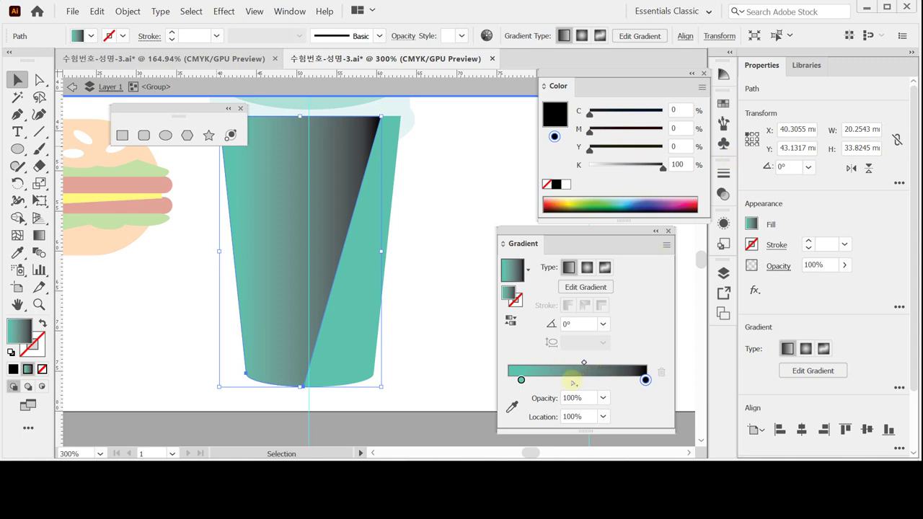
Move the gradient's teal stop to about 2.3% and set its colour to C 50, Y 30
left_click(521, 379)
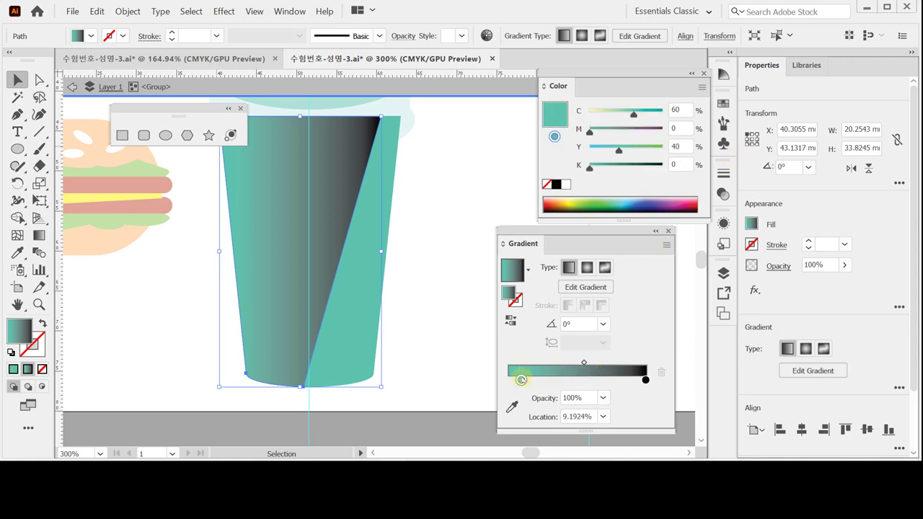
left_click(677, 109)
left_click(678, 148)
left_click_drag(520, 379, 512, 379)
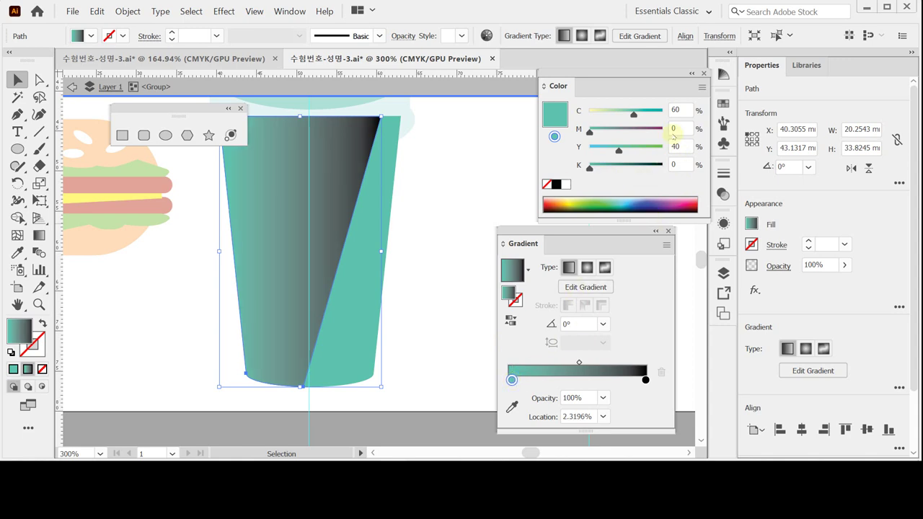
left_click(682, 110)
type("50")
key("Tab")
key("Tab")
type("30")
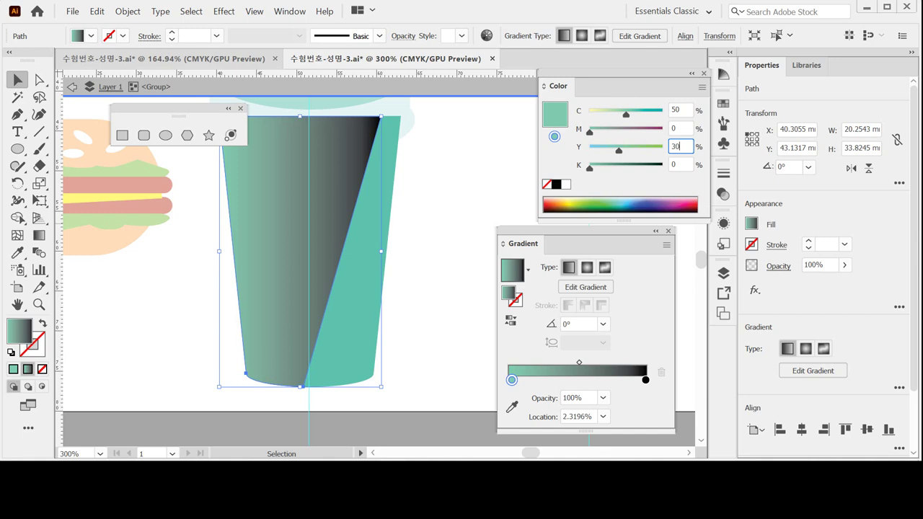
key("Return")
Add a gradient stop at about 25.7% and colour it C 10, M 0, Y 10, K 0
left_click(544, 380)
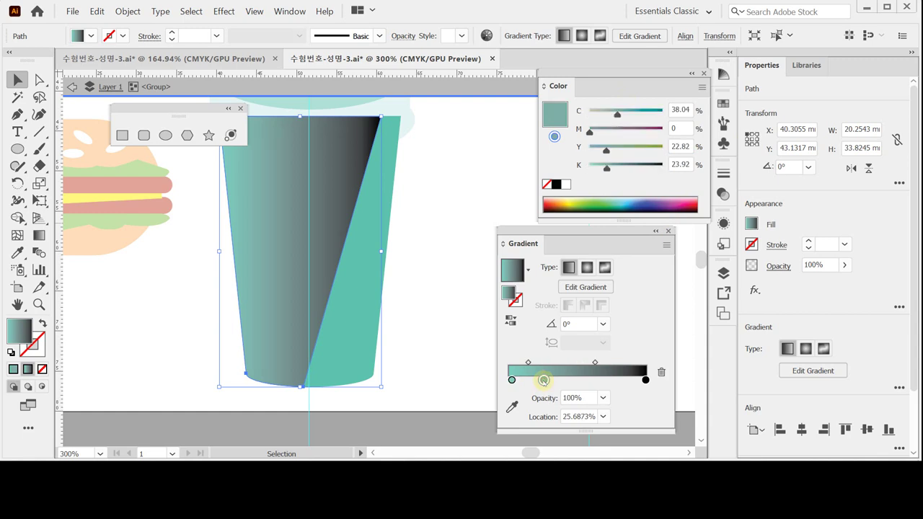
double_click(544, 380)
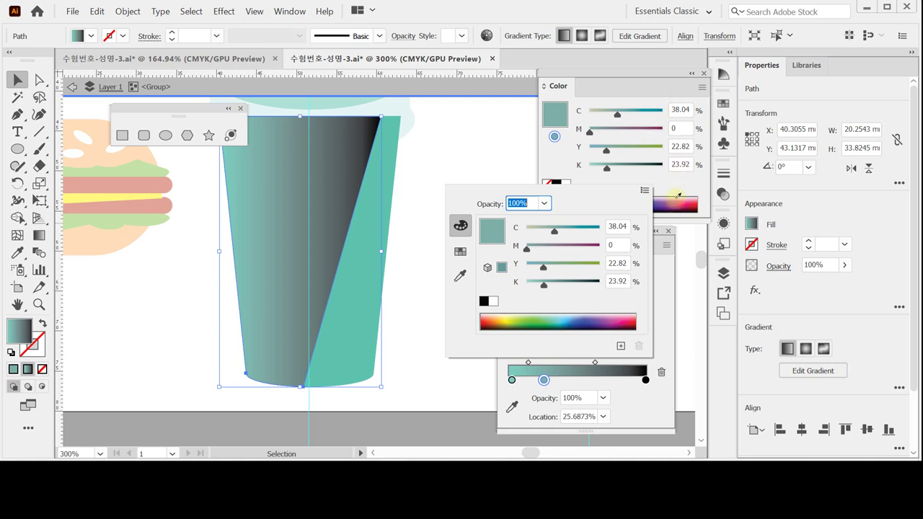
double_click(611, 226)
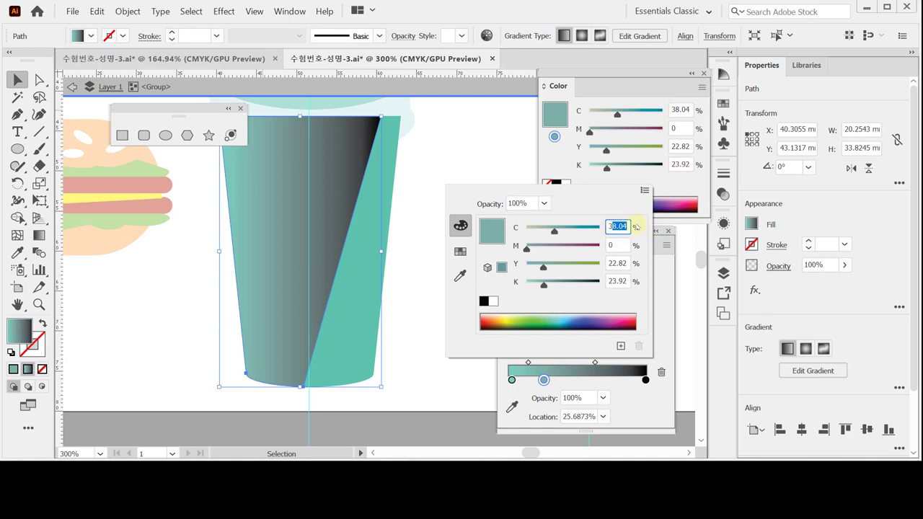
key("BackSpace")
key("Tab")
key("Tab")
type("10")
key("Tab")
key("Return")
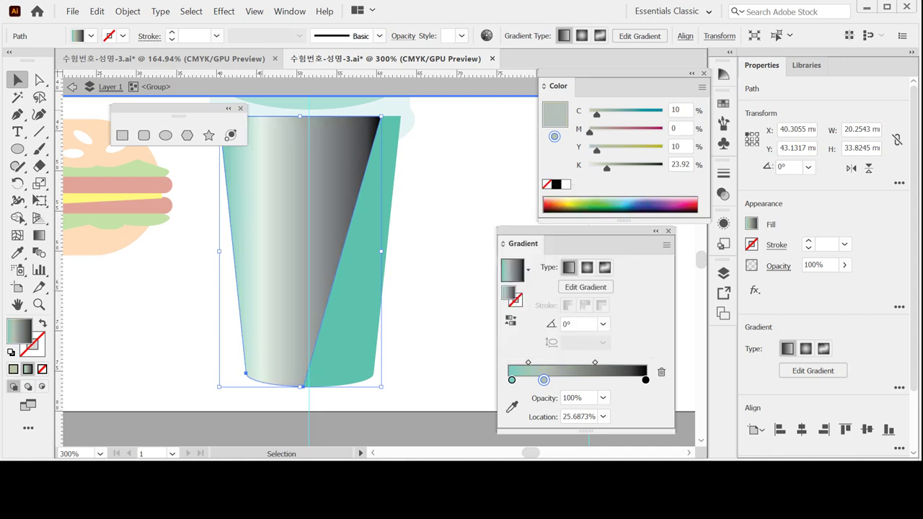
type("0")
key("Return")
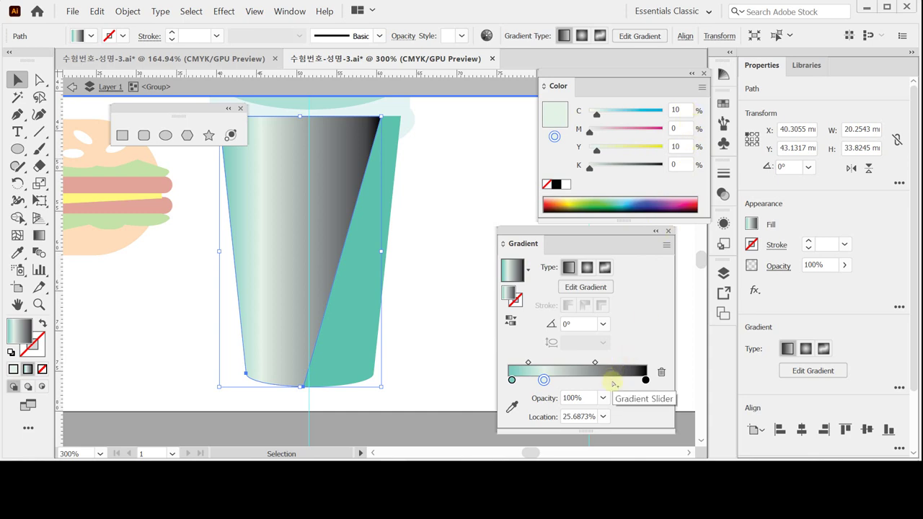
Replace the black end stop with a duplicate of the teal stop at 100% and shift the light stop to about 29.8%
left_click(512, 380)
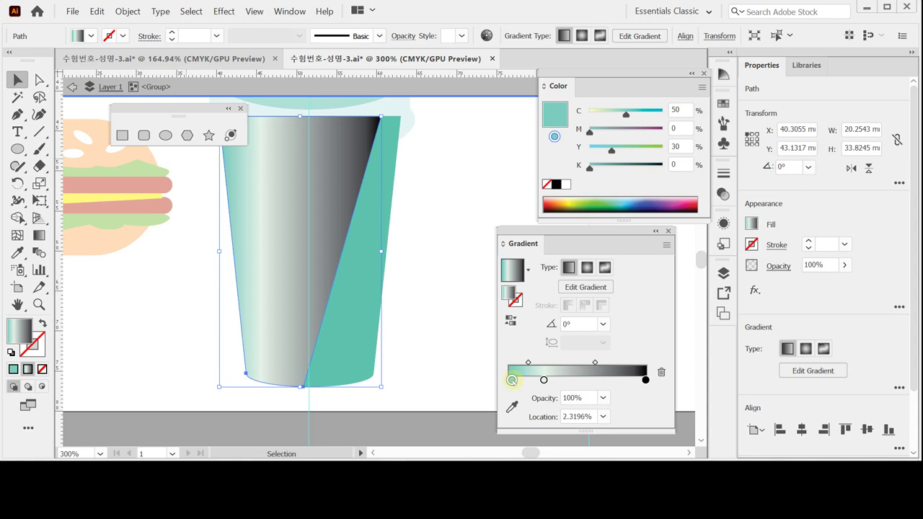
left_click_drag(512, 380, 619, 382)
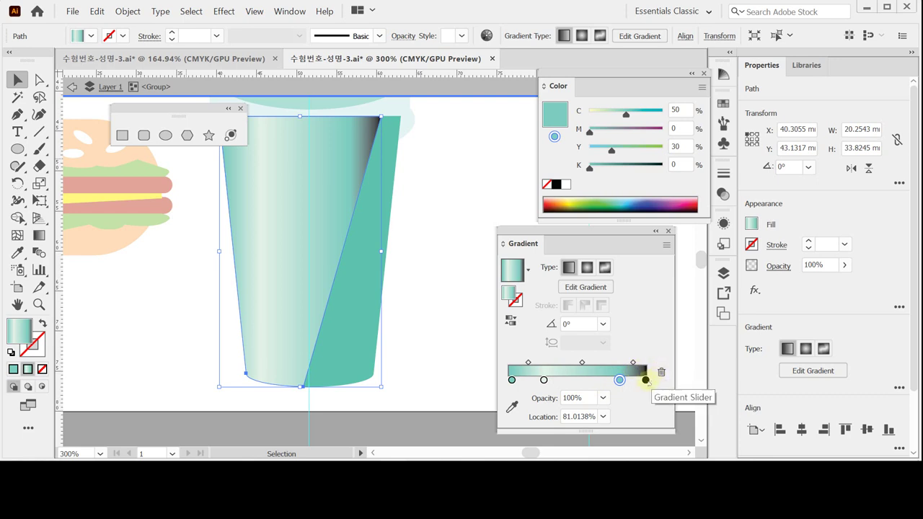
left_click_drag(646, 379, 650, 410)
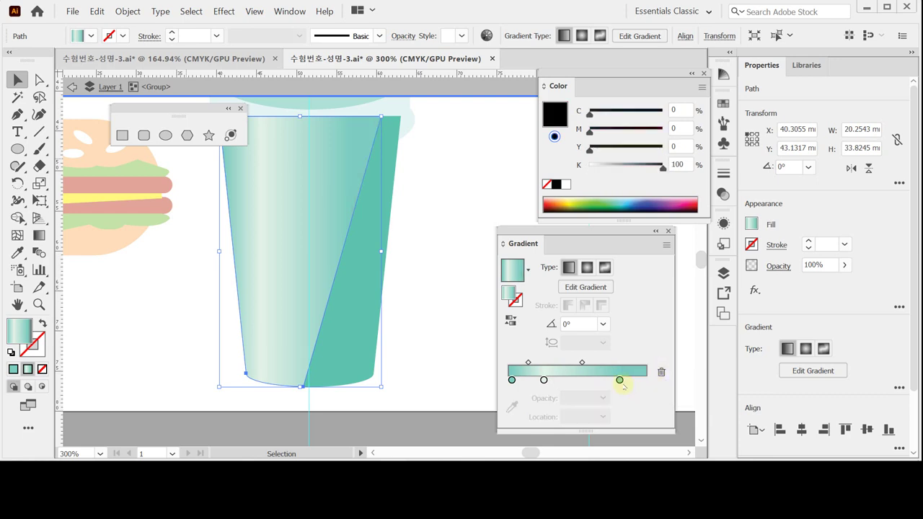
left_click_drag(619, 380, 646, 380)
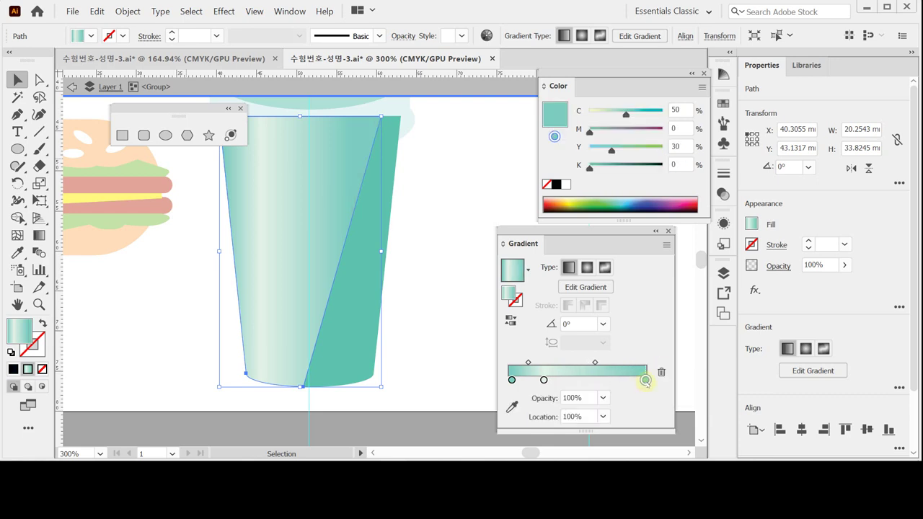
left_click_drag(544, 380, 550, 380)
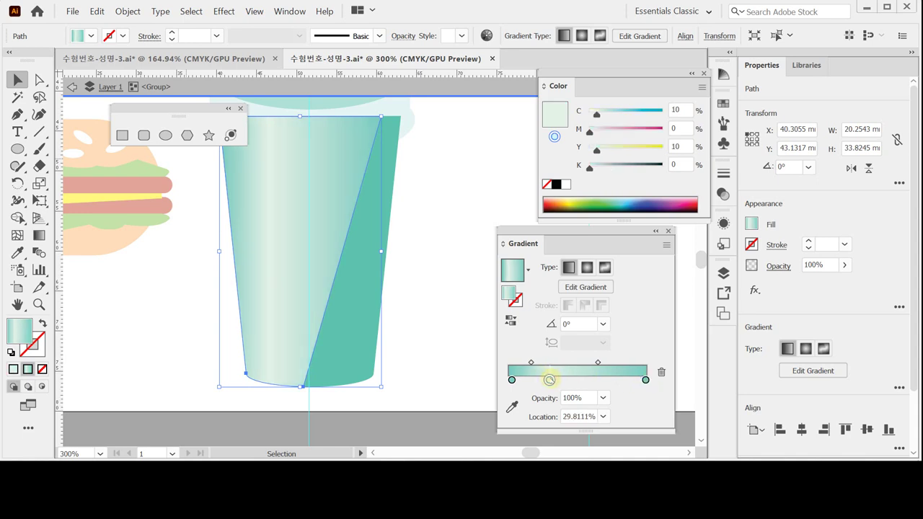
Move the teal start stop of the cup piece's gradient to 0% and leave the group's isolation mode
left_click(510, 379)
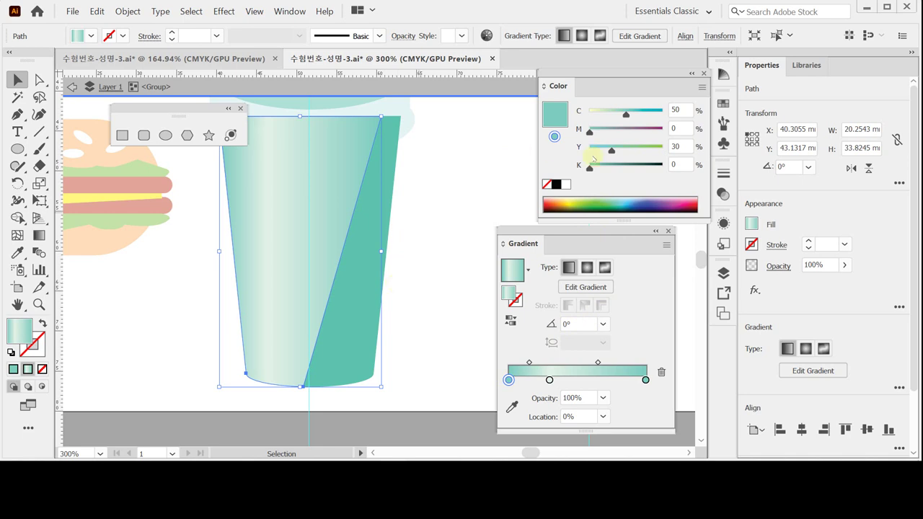
double_click(427, 272)
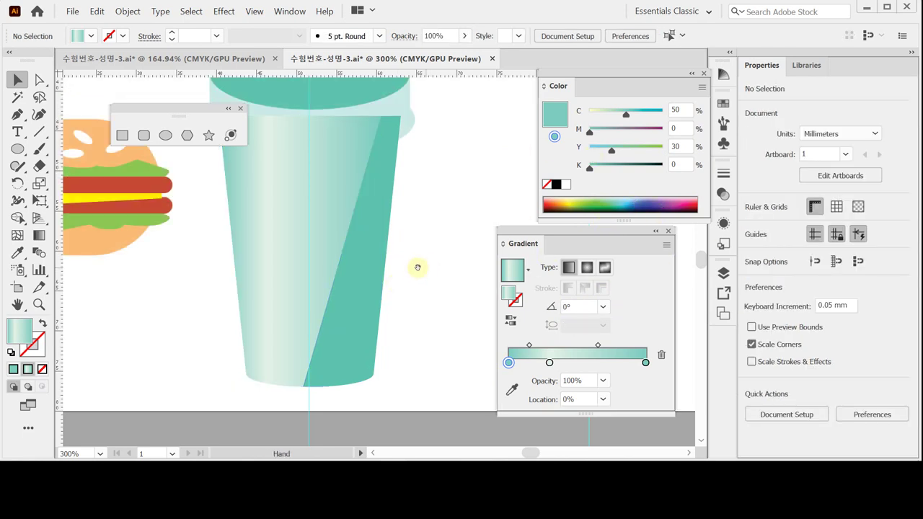
left_click(409, 267, "ctrl+alt")
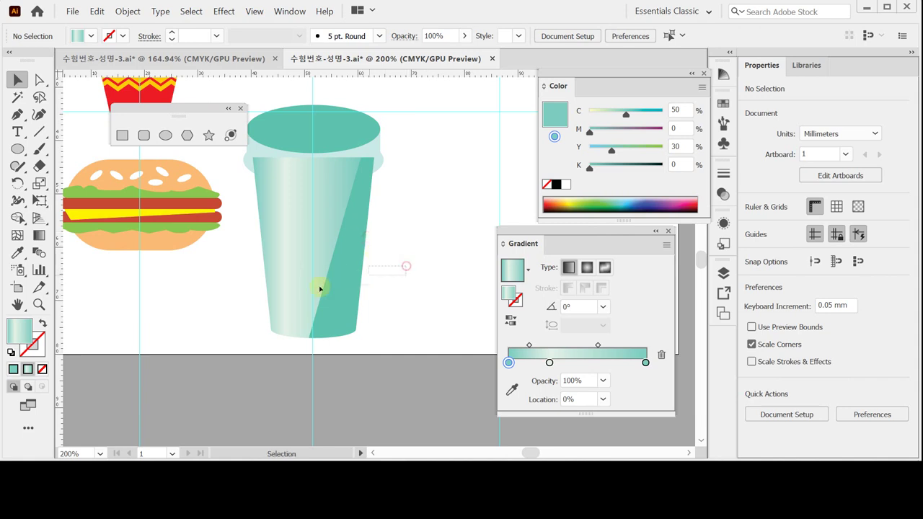
Send the cup body group backward so it sits behind the light lid rim, and close the gradient settings
left_click(337, 273)
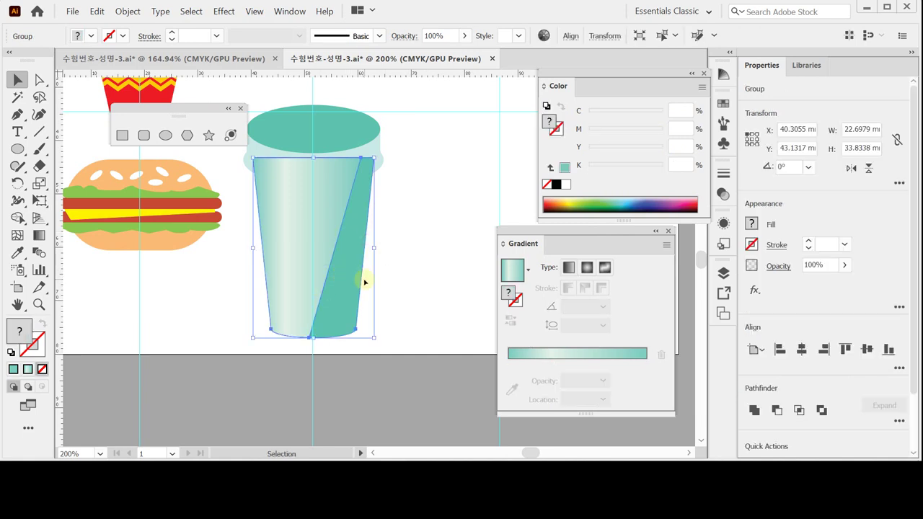
key("ctrl+bracketleft")
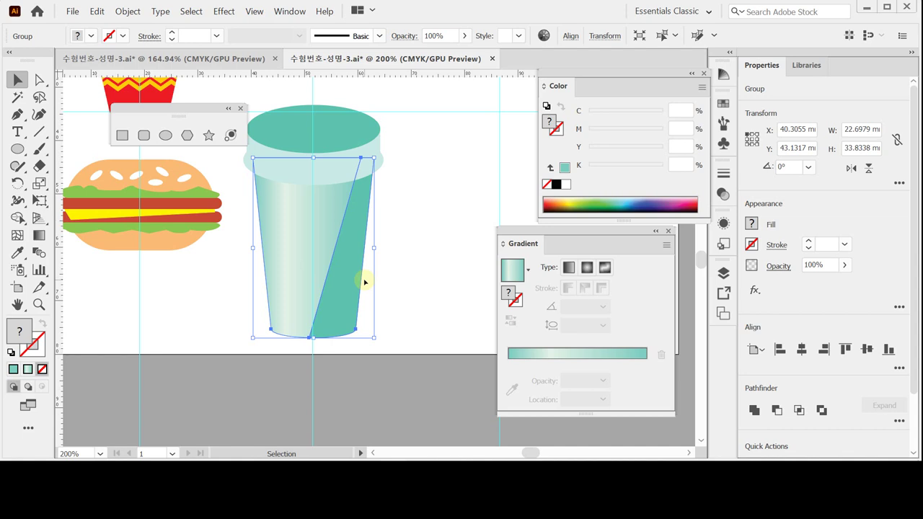
left_click(412, 270)
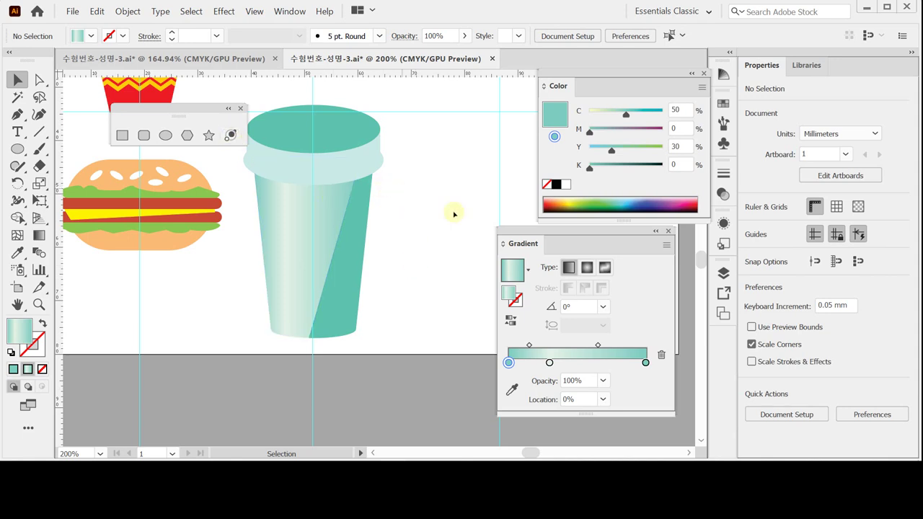
left_click(668, 232)
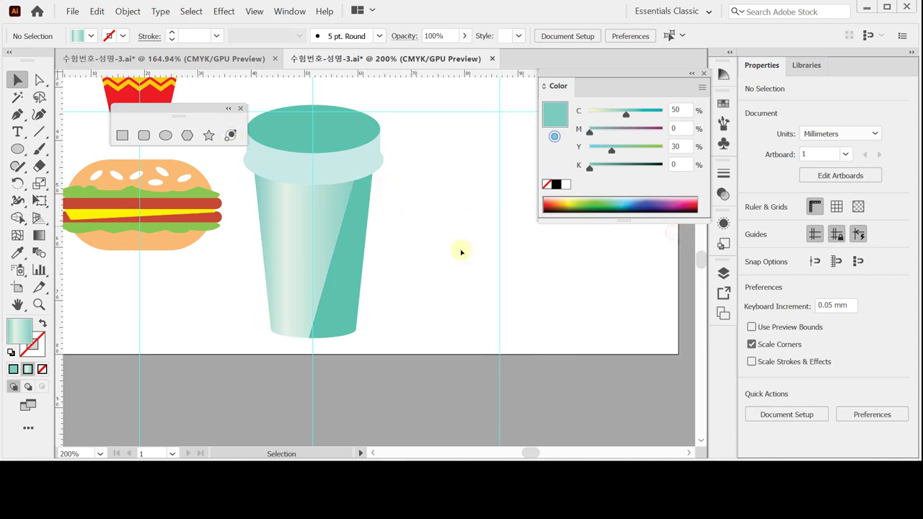
Draw a 16 × 12 mm rounded rectangle with a 5 mm corner radius, centred on the guide over the cup body, and nudge it up slightly
key("ctrl+plus")
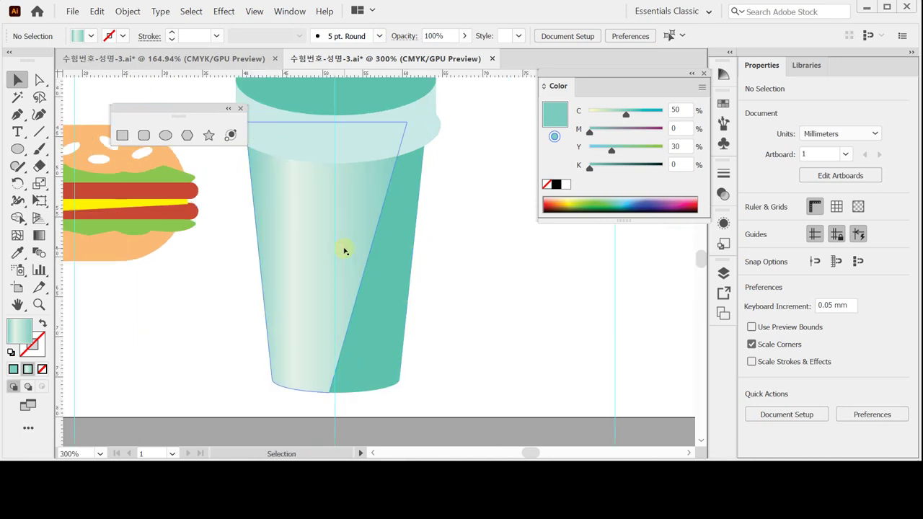
left_click(144, 135)
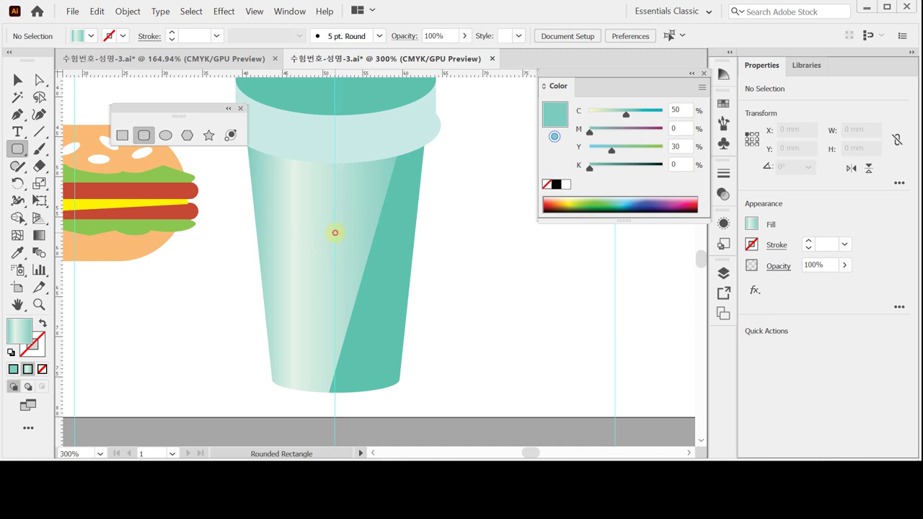
left_click(335, 232)
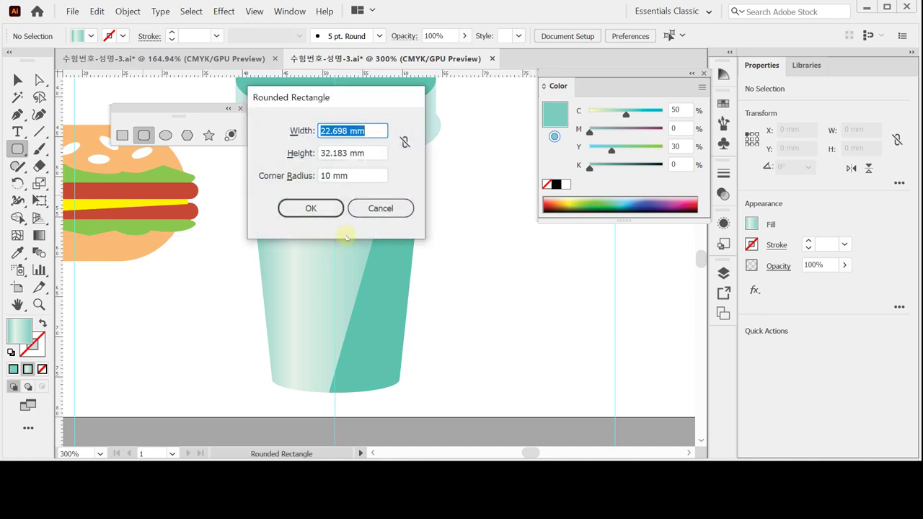
type("16")
key("Tab")
type("12")
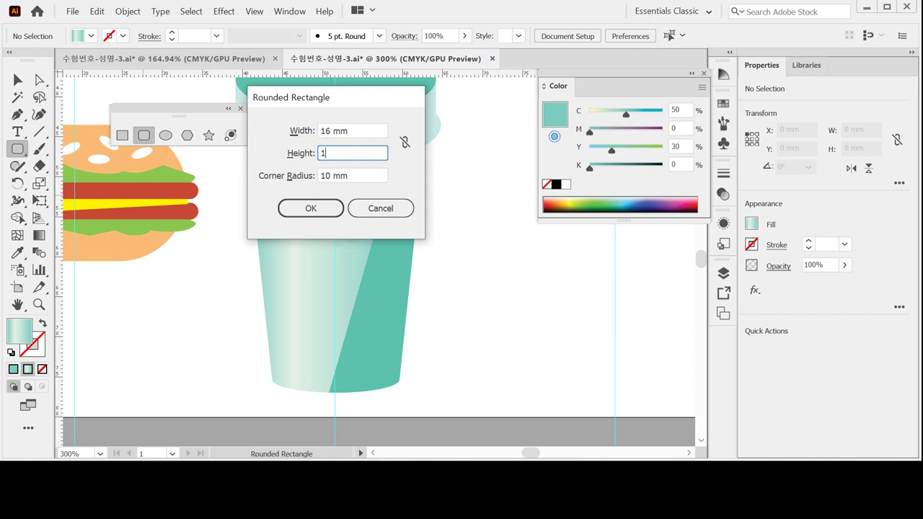
key("Tab")
type("5")
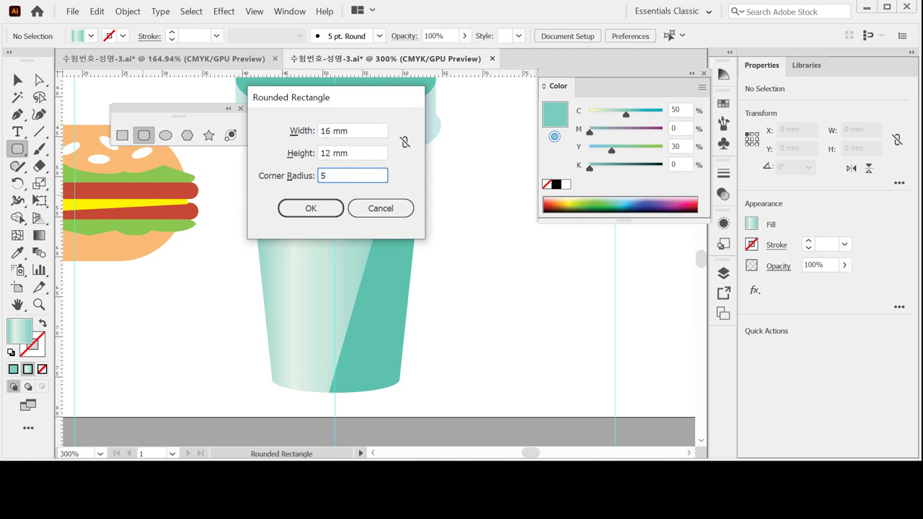
key("Return")
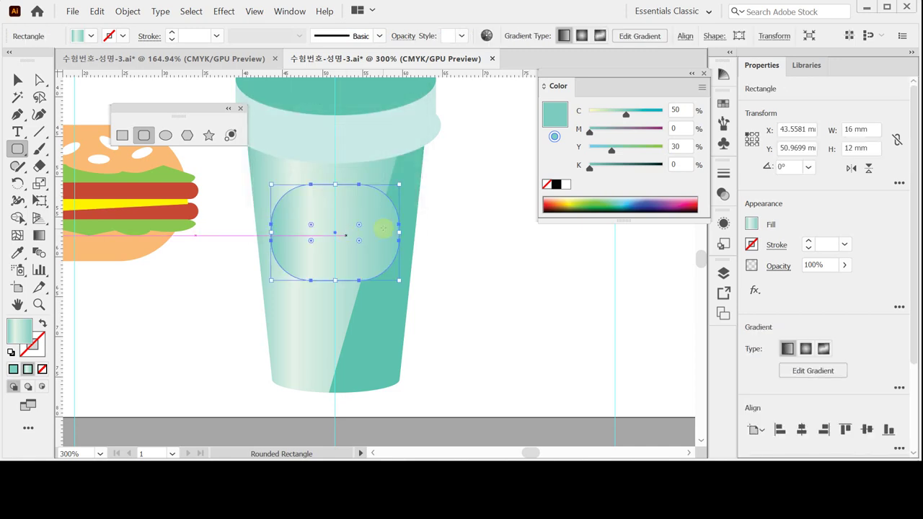
key("Up")
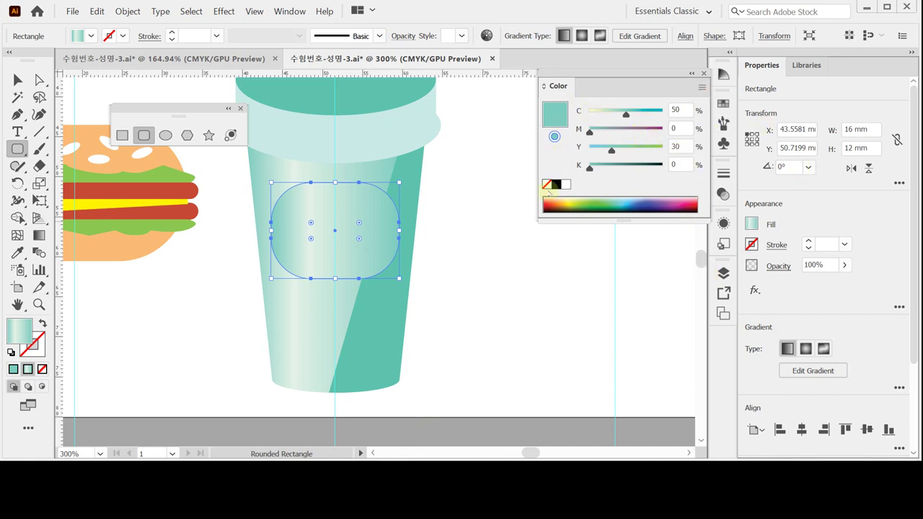
Reset the rounded rectangle to the default fill and stroke, remove its fill, and make its stroke the active colour
left_click(566, 186)
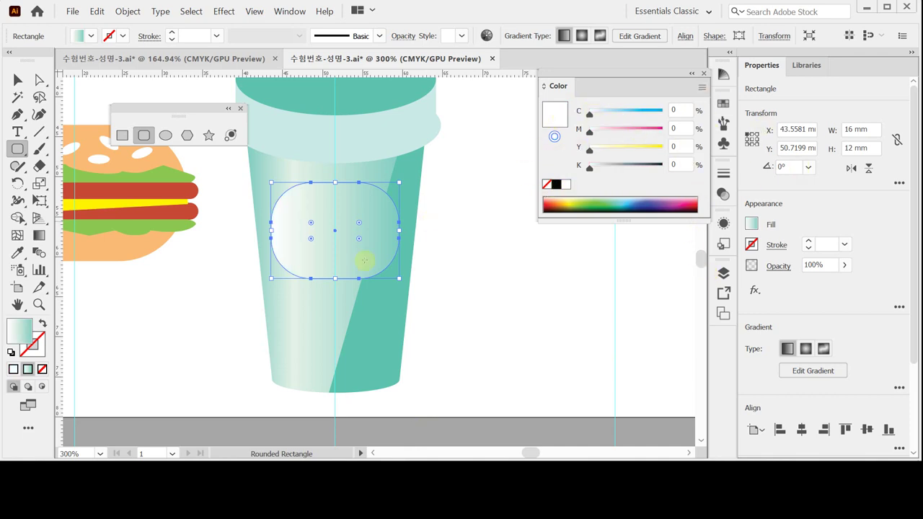
left_click(10, 353)
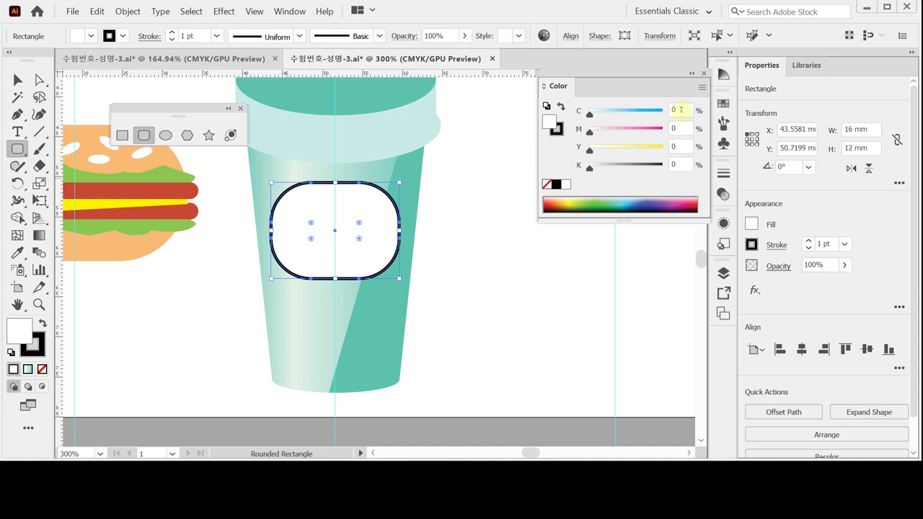
left_click(547, 185)
left_click(557, 129)
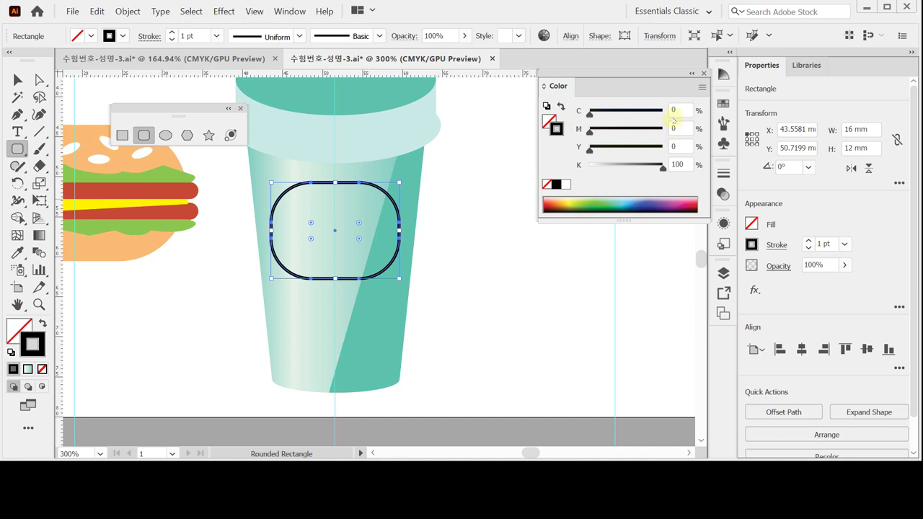
Set the rounded rectangle's stroke colour to C 70, M 60, Y 0, K 10
left_click(678, 110)
type("70")
key("Tab")
type("60")
key("Tab")
key("Tab")
key("Tab")
key("Tab")
key("Tab")
key("Tab")
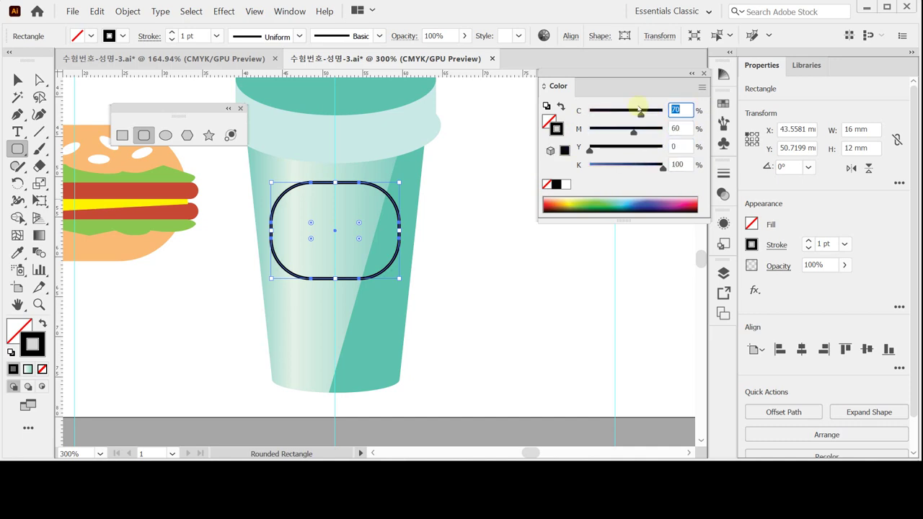
type("10")
key("Return")
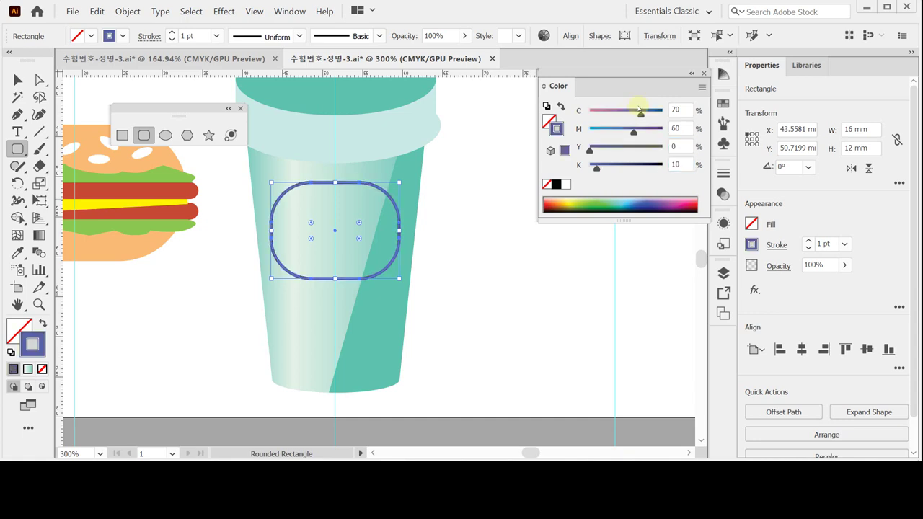
Correct the rounded rectangle's stroke colour by setting M to 0 and Y to 60
double_click(677, 129)
type("0")
key("Tab")
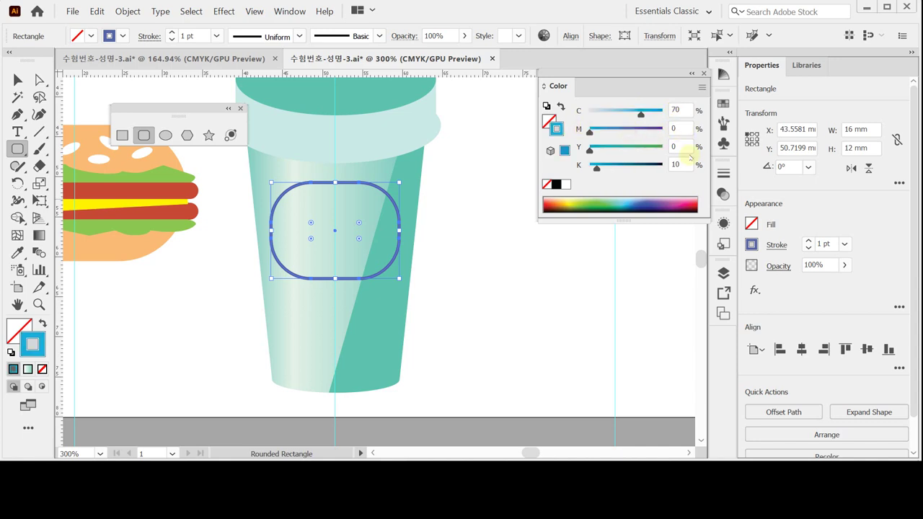
type("60")
key("Return")
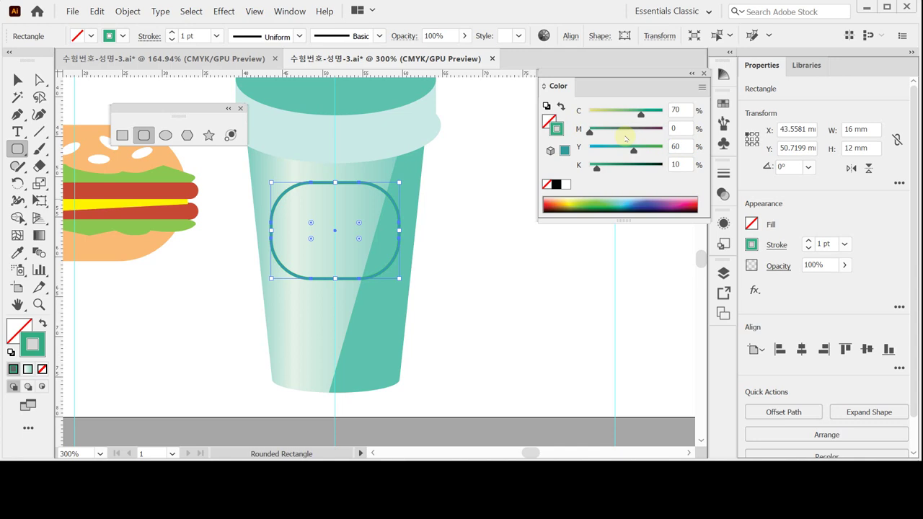
Set the rounded rectangle's stroke weight to 2 pt and turn it into a dashed line with a 2 pt dash
left_click(775, 245)
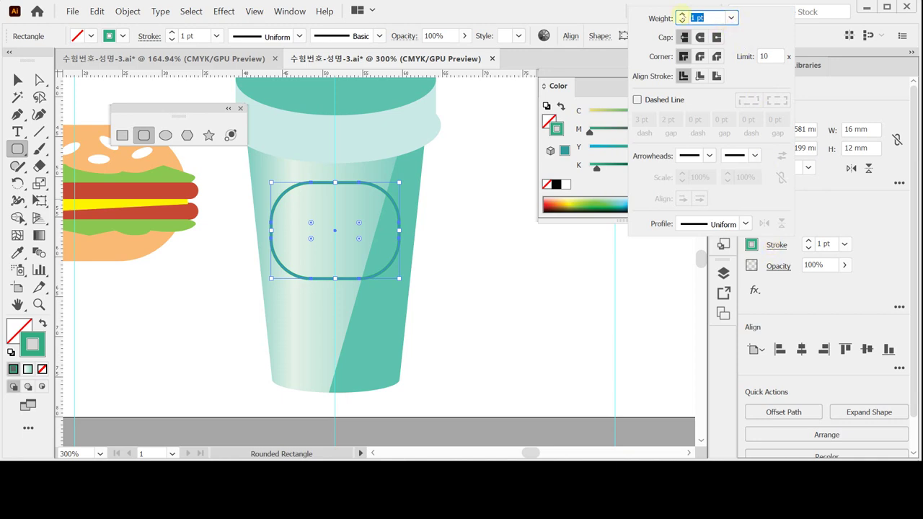
left_click(682, 15)
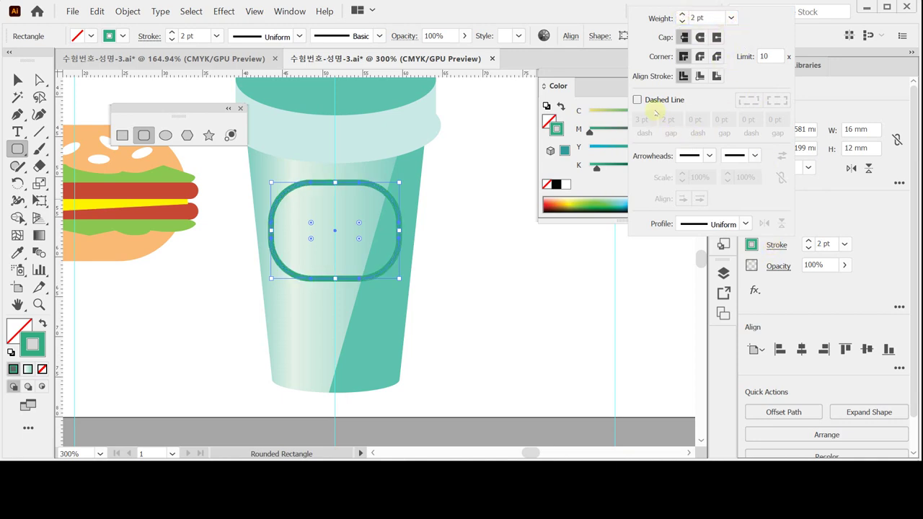
left_click(637, 100)
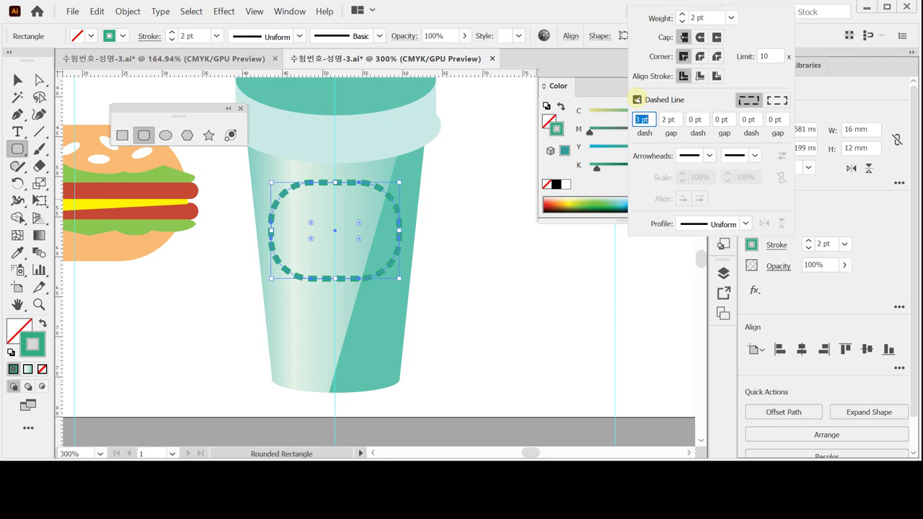
type("2")
key("Tab")
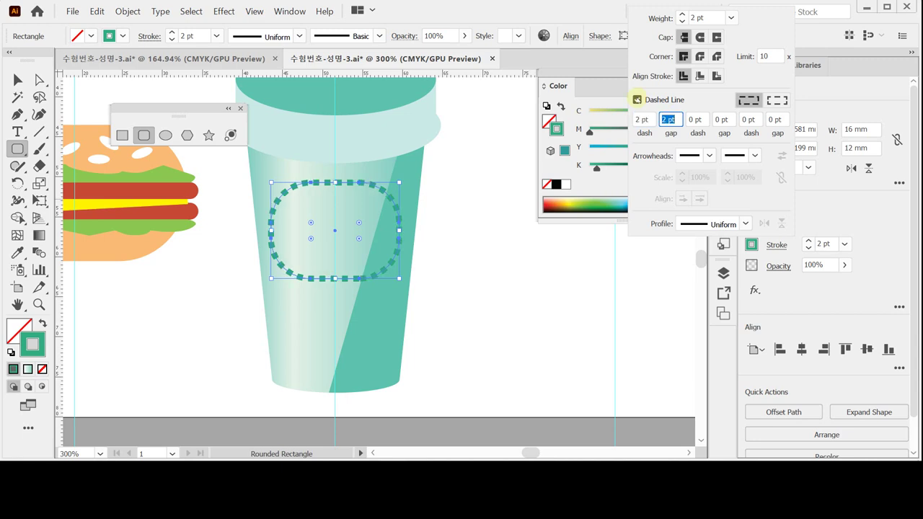
Clear all gap values and the remaining dash values of the dashed stroke, keeping only the first dash value, and apply
key("BackSpace")
key("Tab")
key("BackSpace")
key("Tab")
key("BackSpace")
key("Tab")
key("BackSpace")
key("Tab")
key("BackSpace")
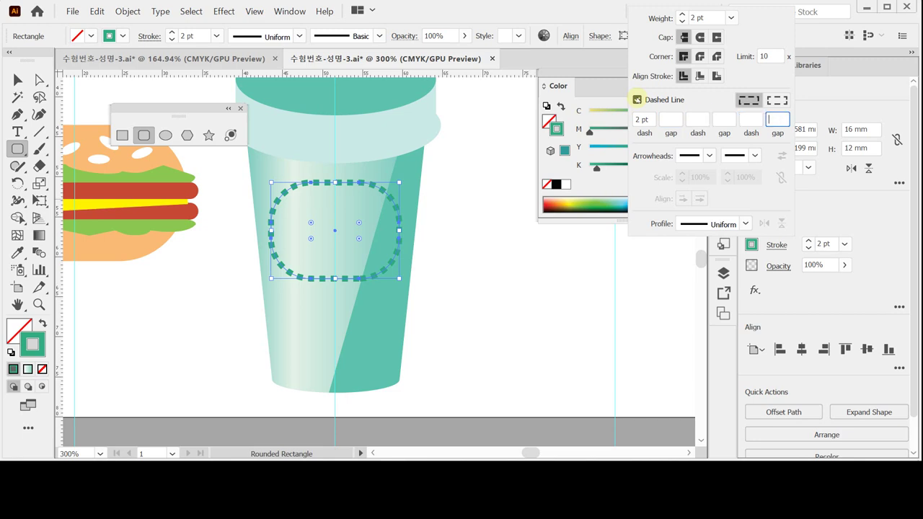
key("Return")
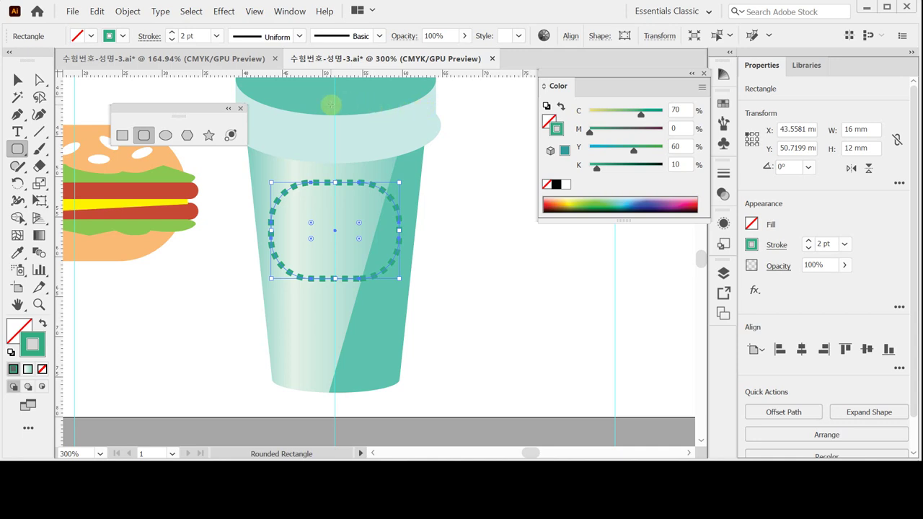
Duplicate the dashed rounded rectangle on the cup in place and swap the copy's fill and stroke
key("ctrl")
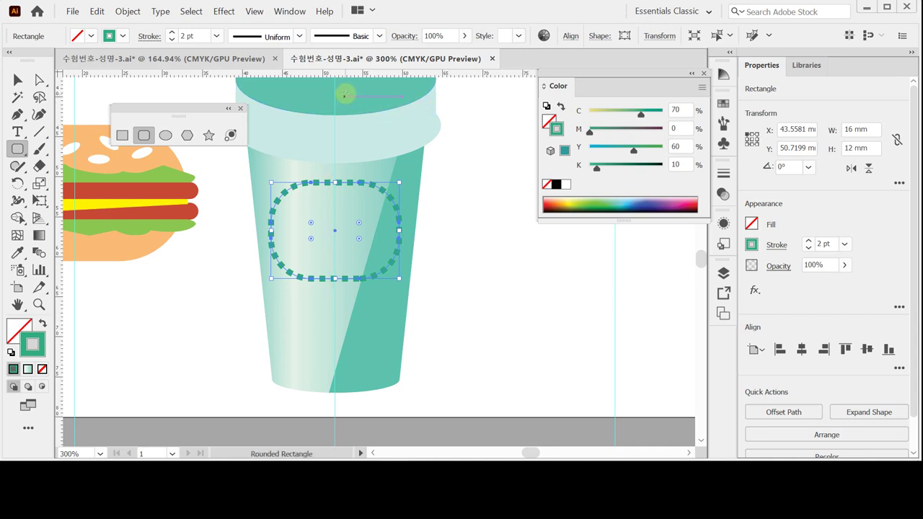
key("ctrl")
key("ctrl")
left_click(561, 106)
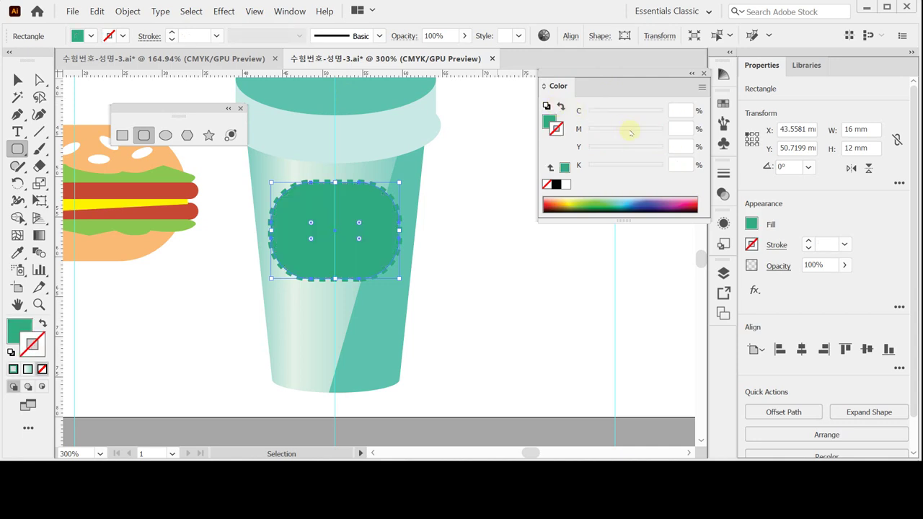
left_click(553, 120)
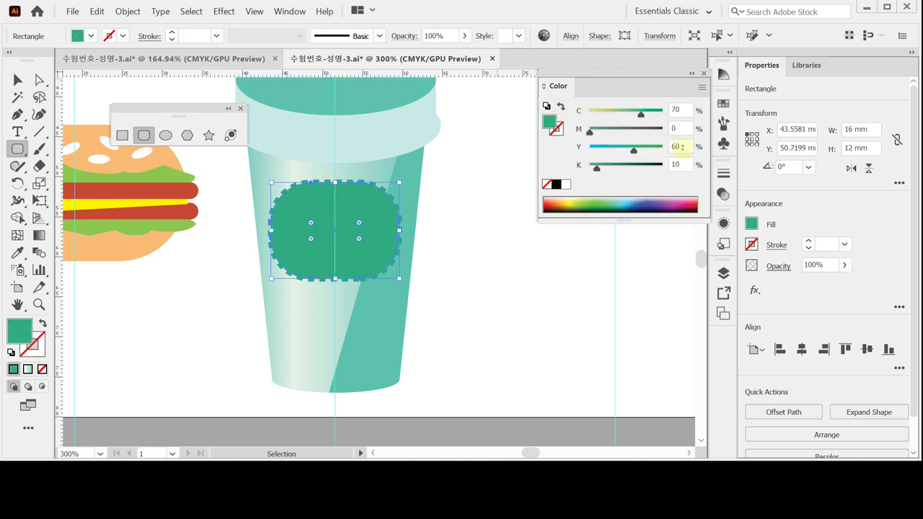
Set the copy's fill to C 20, M 0, Y 20, K 0 and place it behind the dashed outline
double_click(678, 110)
type("20")
key("Tab")
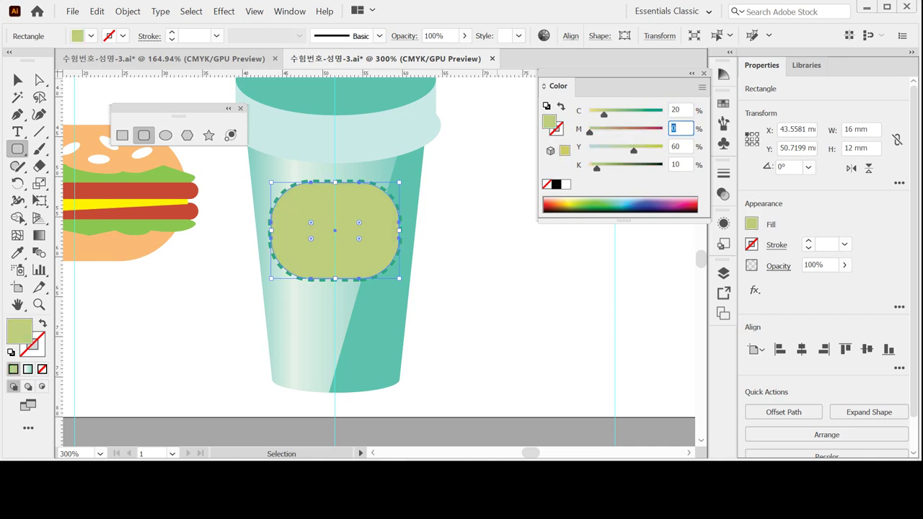
key("Tab")
type("20")
key("Tab")
type("0")
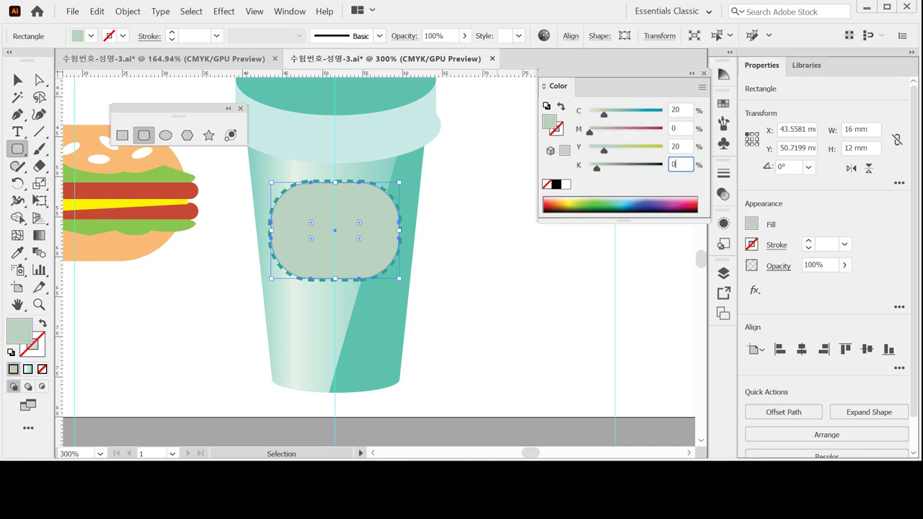
key("Return")
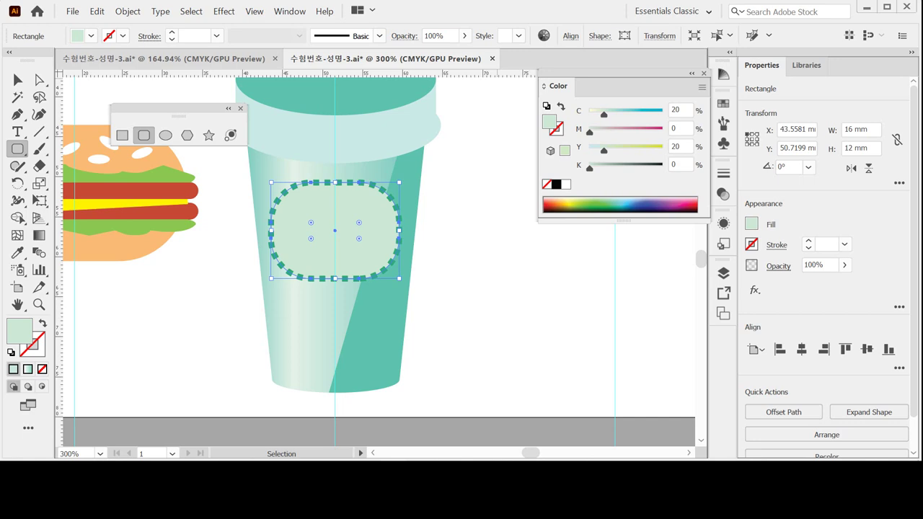
Save the document and deselect the pale green rounded rectangle
key("z")
left_click(346, 199)
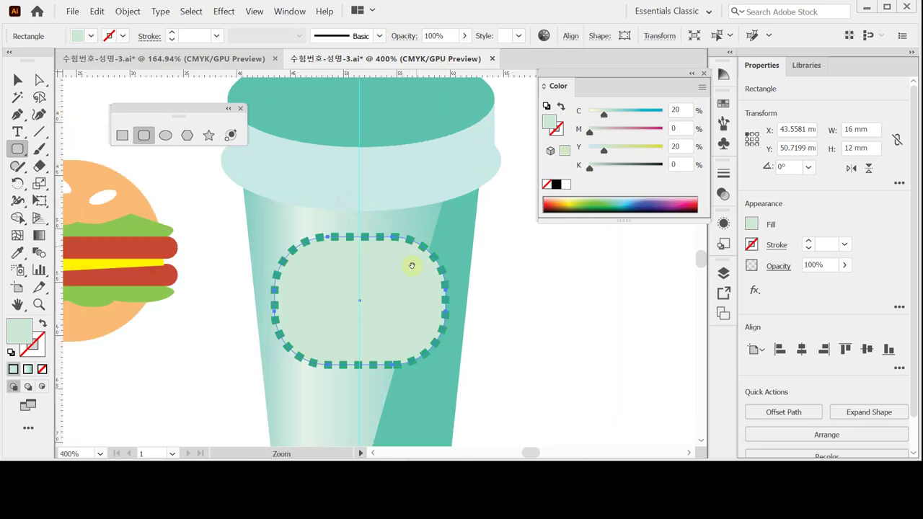
key("v")
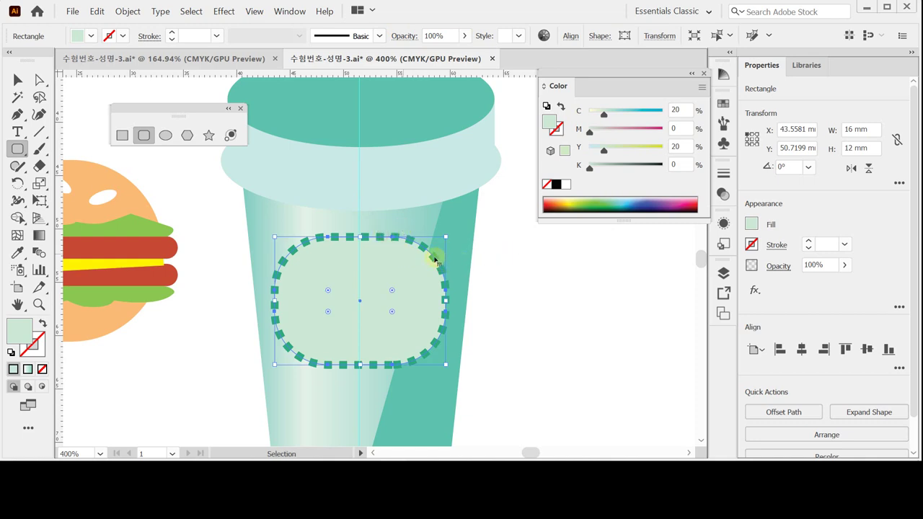
left_click(515, 257)
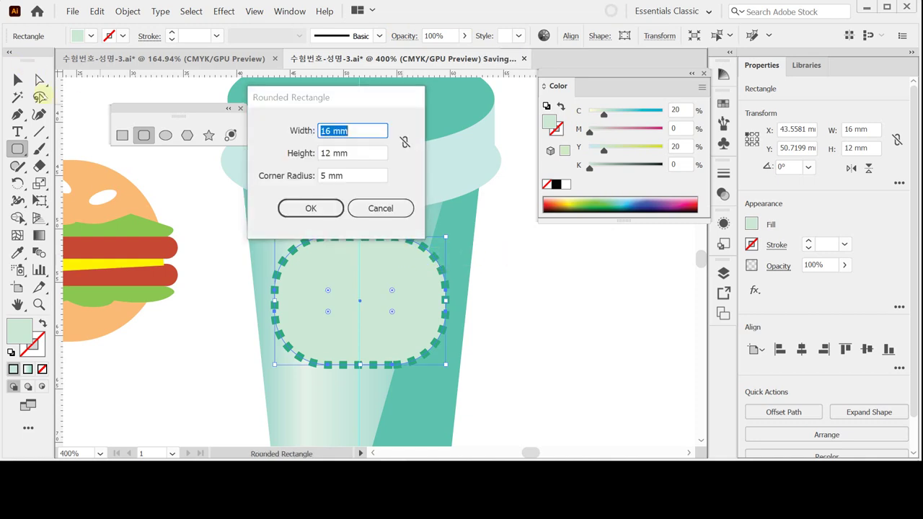
left_click(381, 208)
left_click(18, 80)
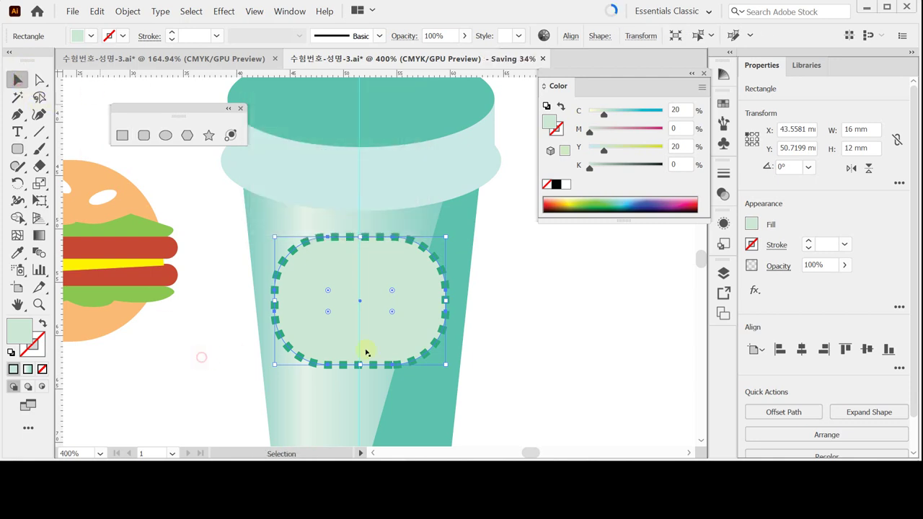
left_click(462, 315)
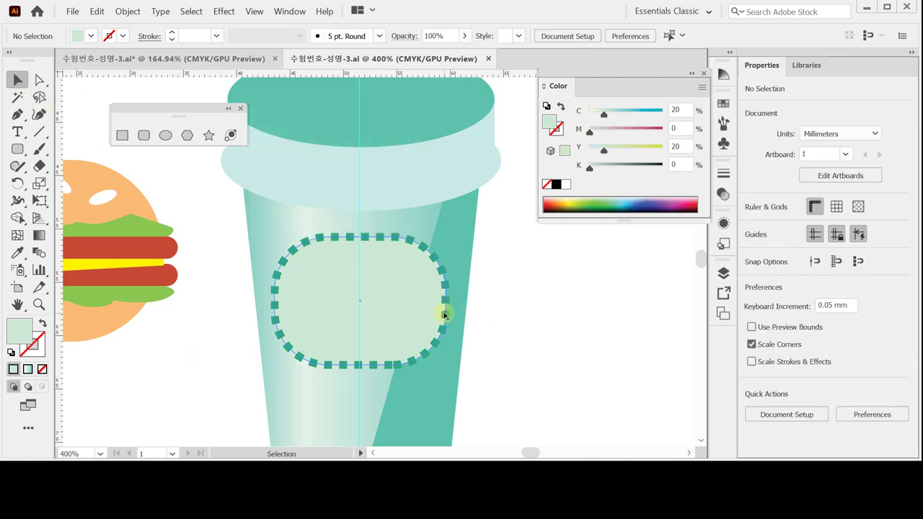
Lock the pale green rounded rectangle beneath the dashed outline
left_click(445, 315)
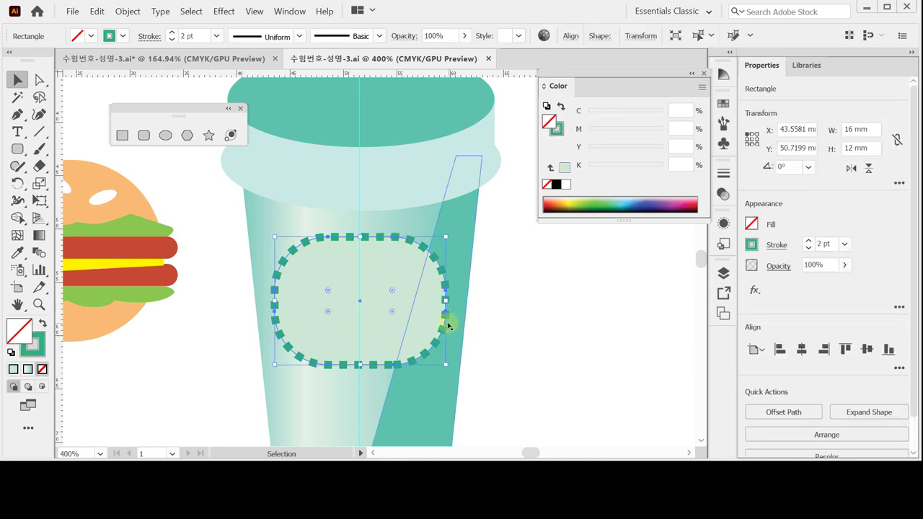
key("ctrl+h")
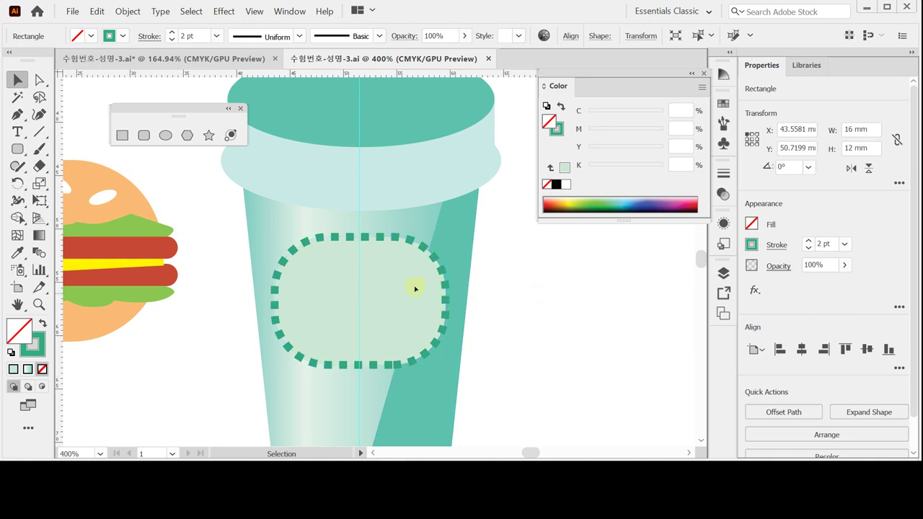
left_click(416, 289)
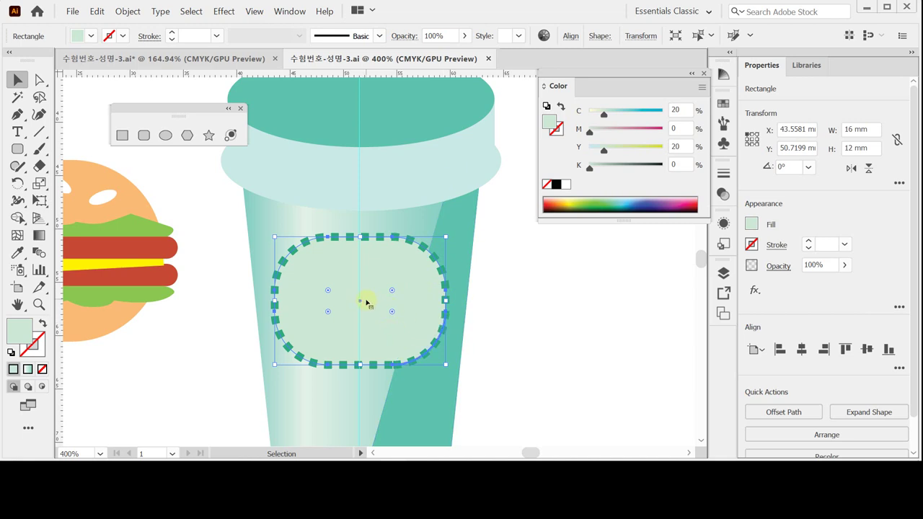
key("a")
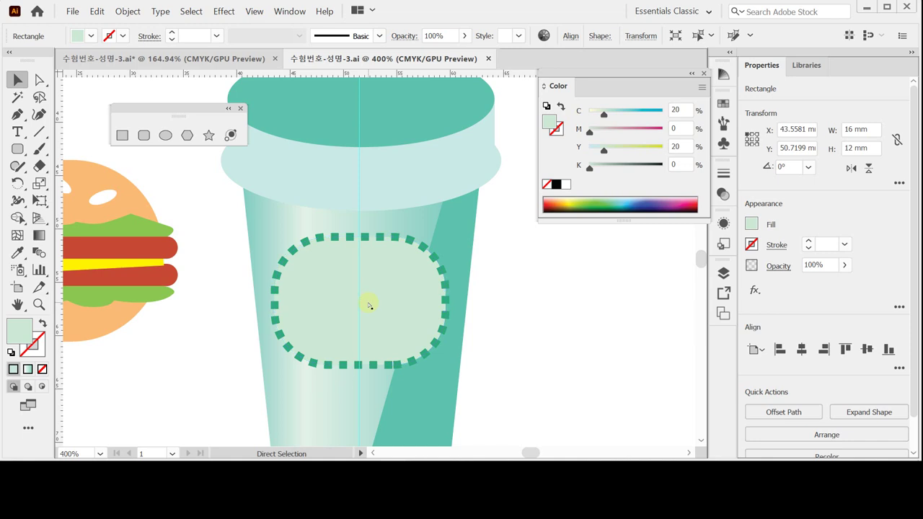
key("ctrl+shift+a")
Cut the dashed outline with the Scissors tool at its lower-left corner and right side, and delete the lower segment
left_click(439, 339)
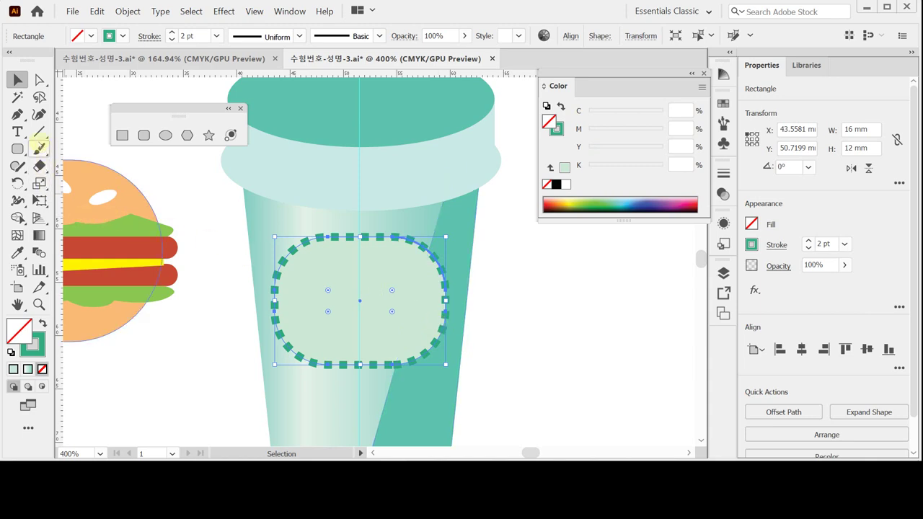
left_click(41, 166)
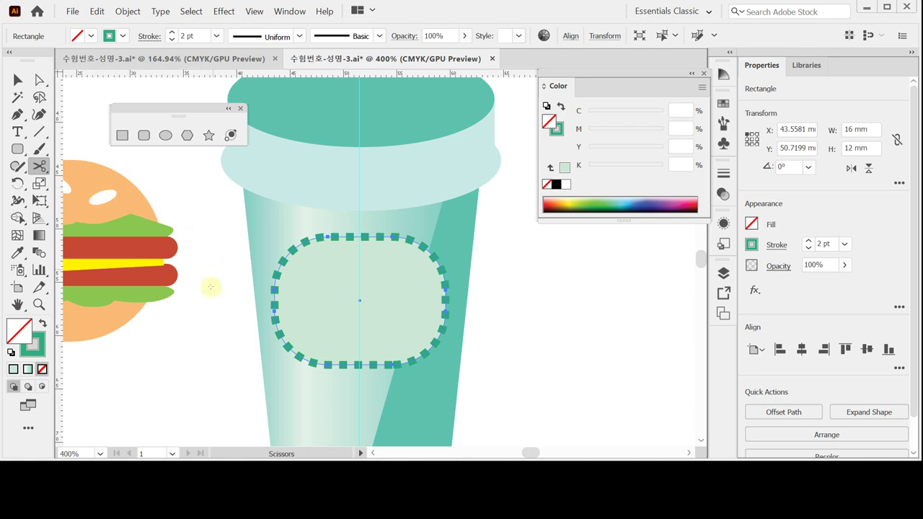
left_click(294, 352)
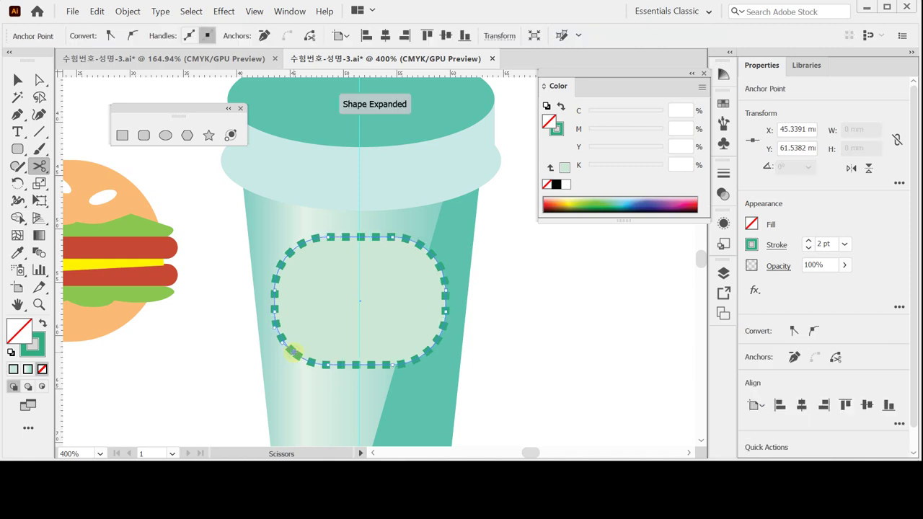
left_click(446, 308)
key("Return")
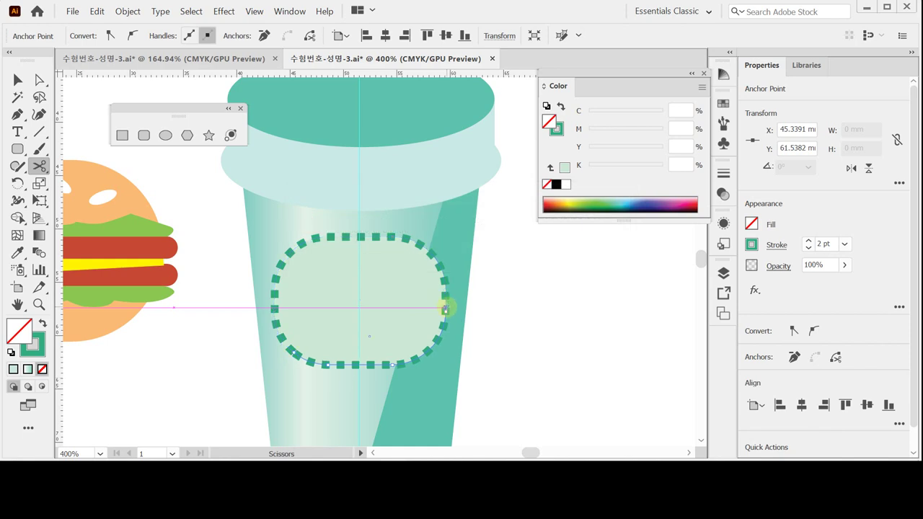
left_click(446, 309)
left_click(450, 308, "ctrl")
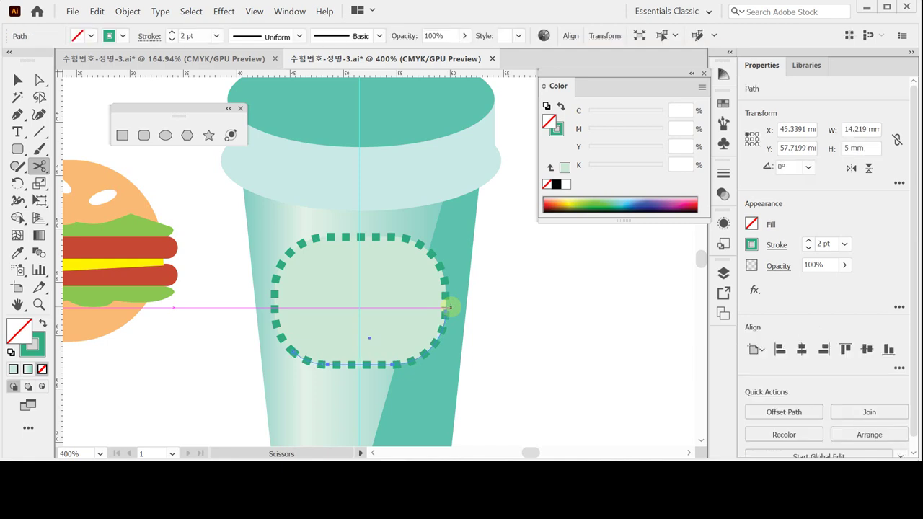
key("Delete")
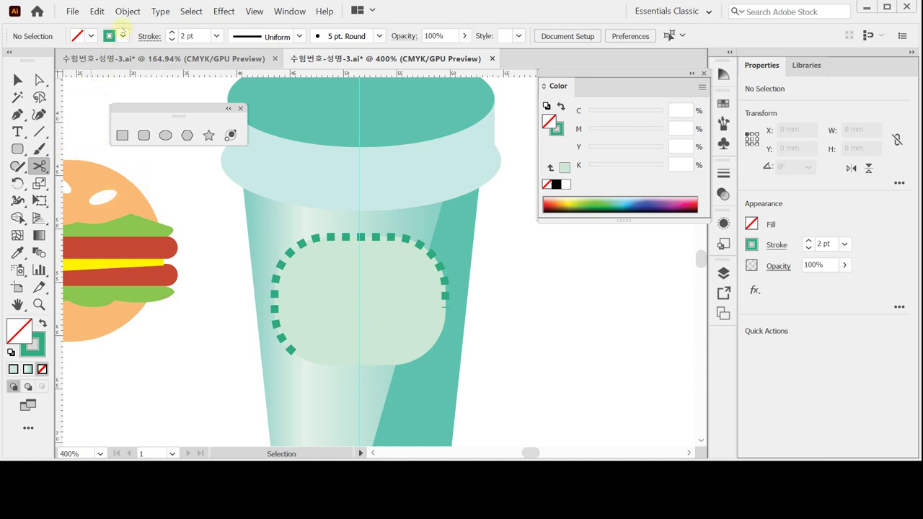
Unlock all locked objects and save the document
left_click(128, 12)
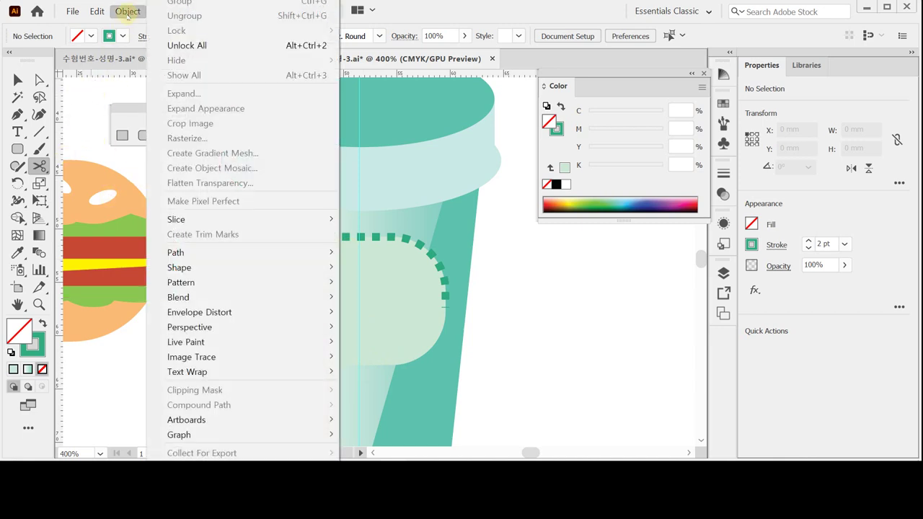
left_click(177, 46)
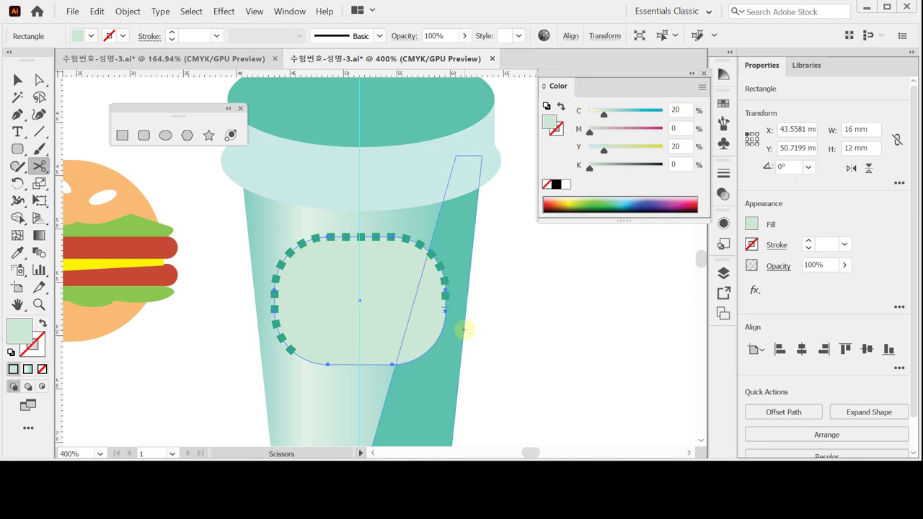
key("ctrl")
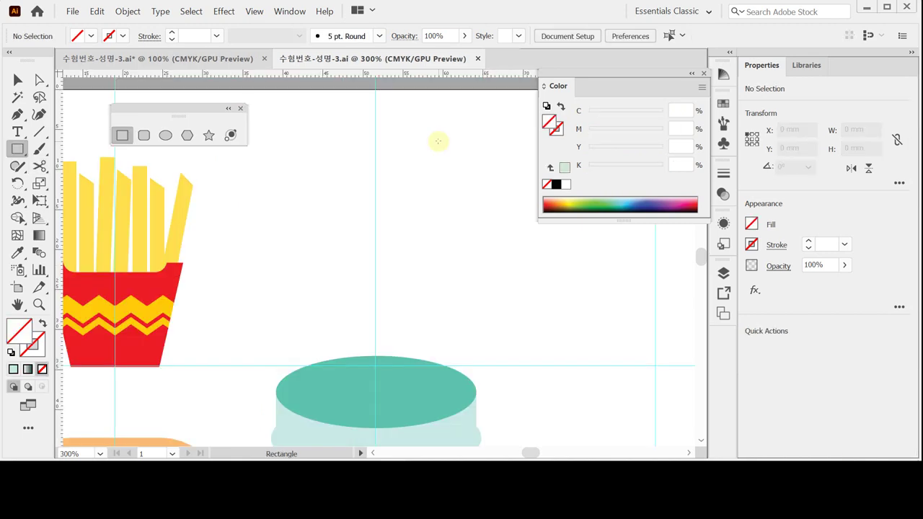
Create a 2.5 mm wide, 32 mm high rectangle over the cup's lid and fill it white
left_click(346, 150)
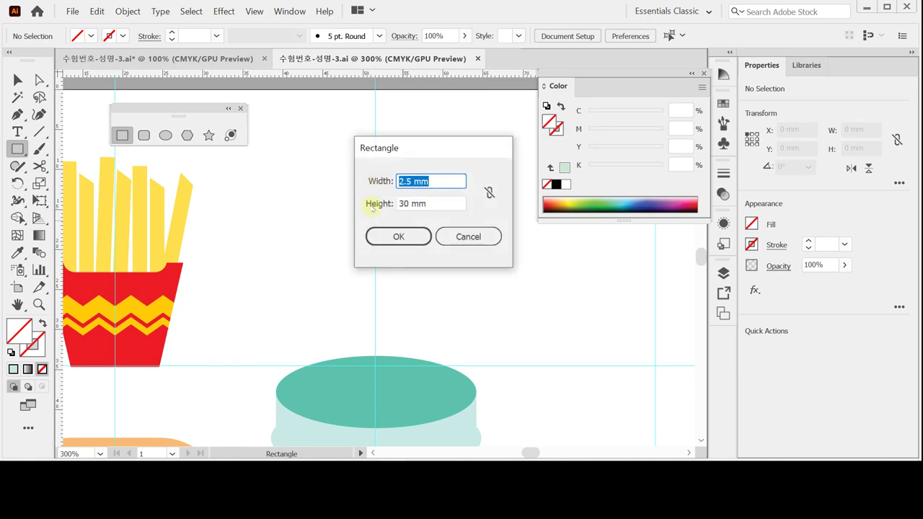
left_click(439, 204)
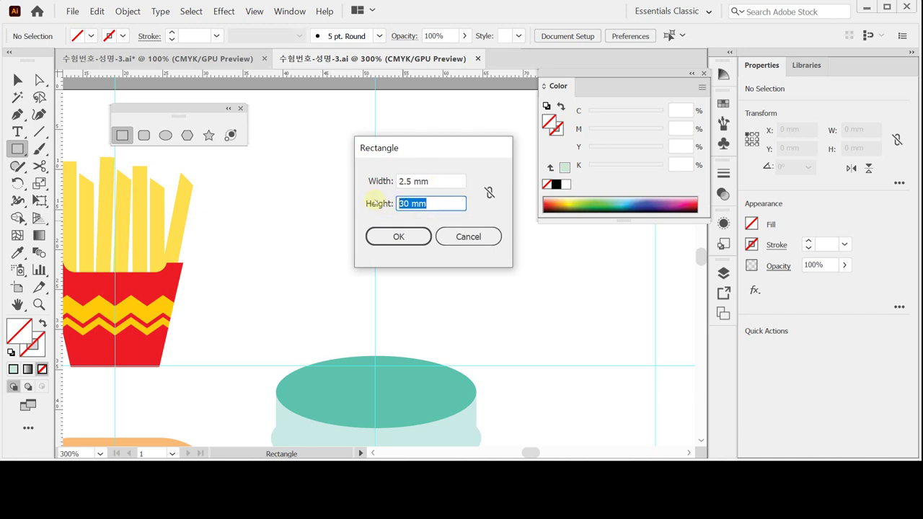
type("32")
key("Return")
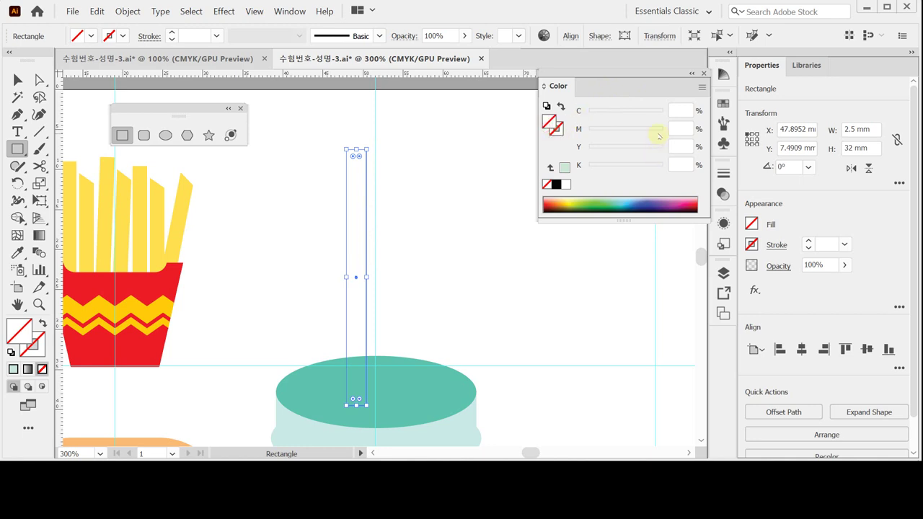
left_click(565, 185)
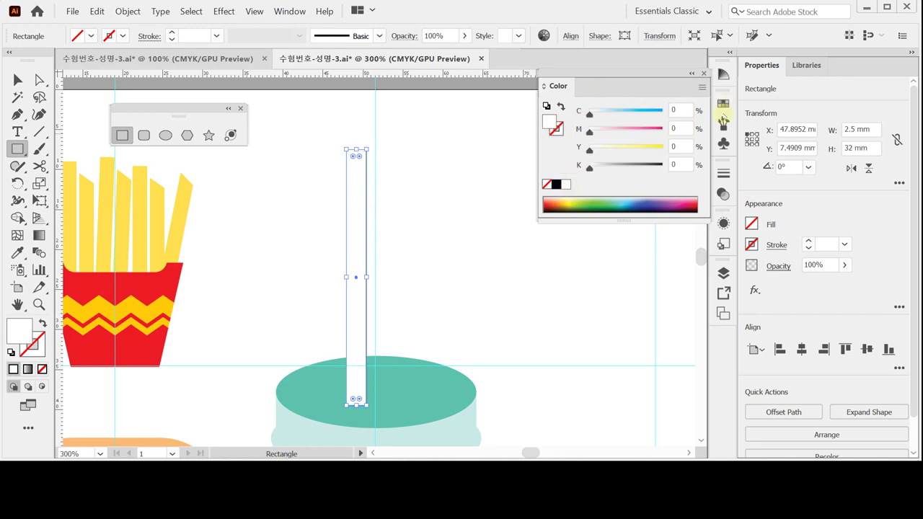
left_click(679, 128)
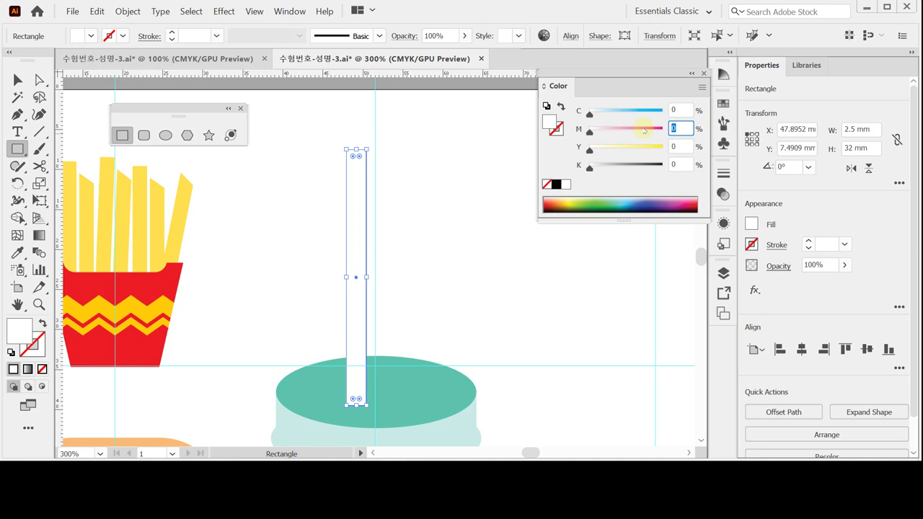
type("10")
key("Caps_Lock")
type("0")
key("Caps_Lock")
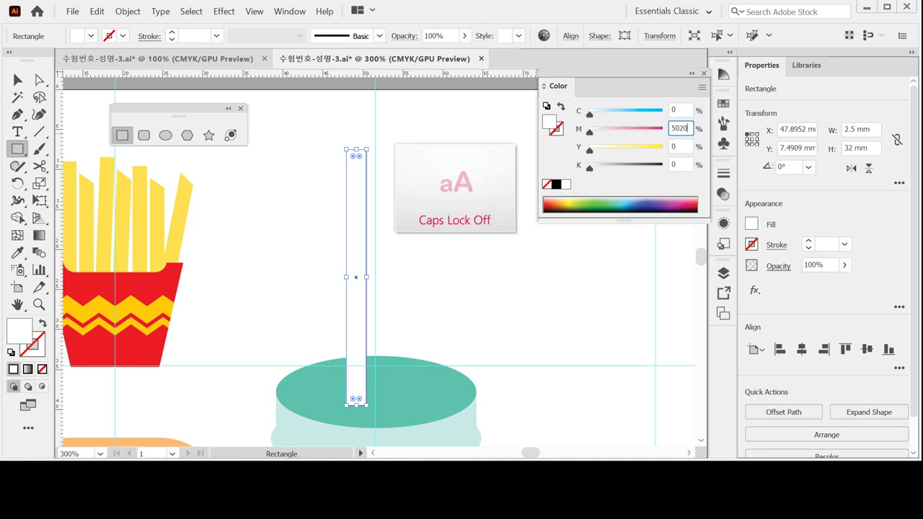
key("Return")
key("Caps_Lock")
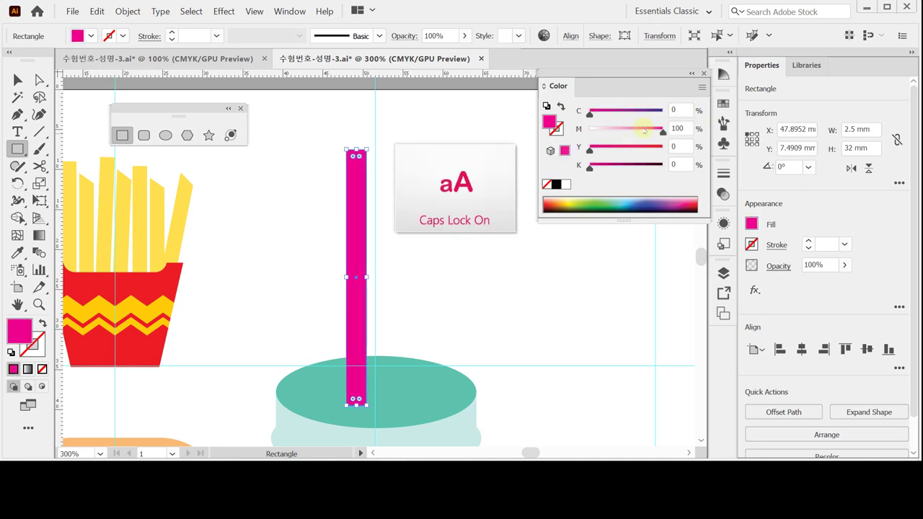
Set the straw rectangle's fill to M 50 and Y 80
left_click(678, 129)
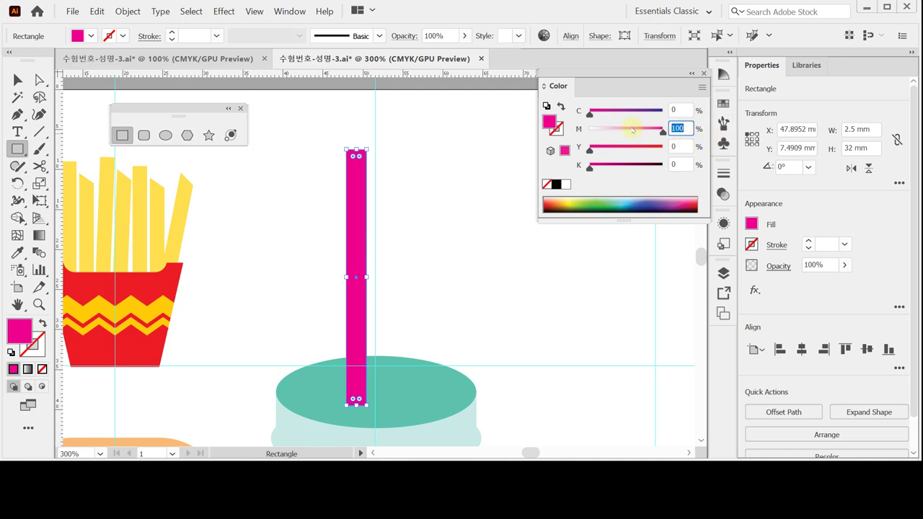
type("50")
key("Tab")
type("8")
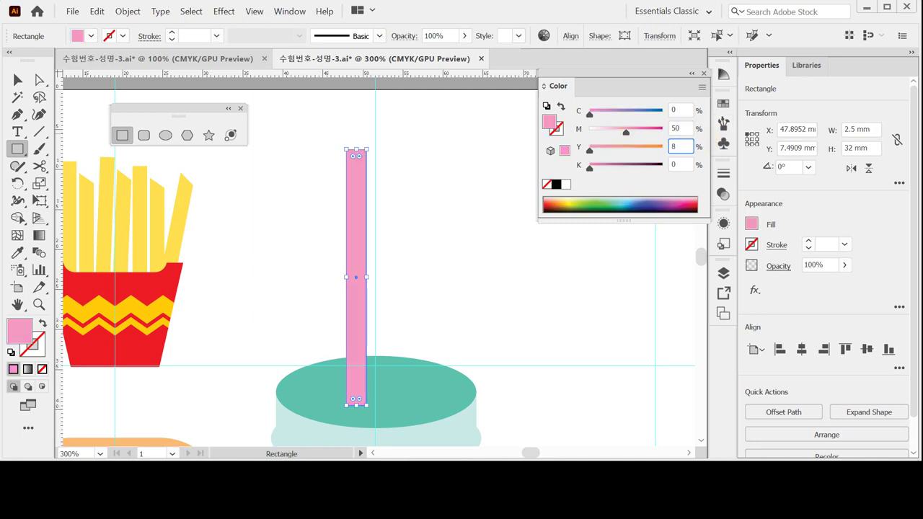
type("0")
key("Return")
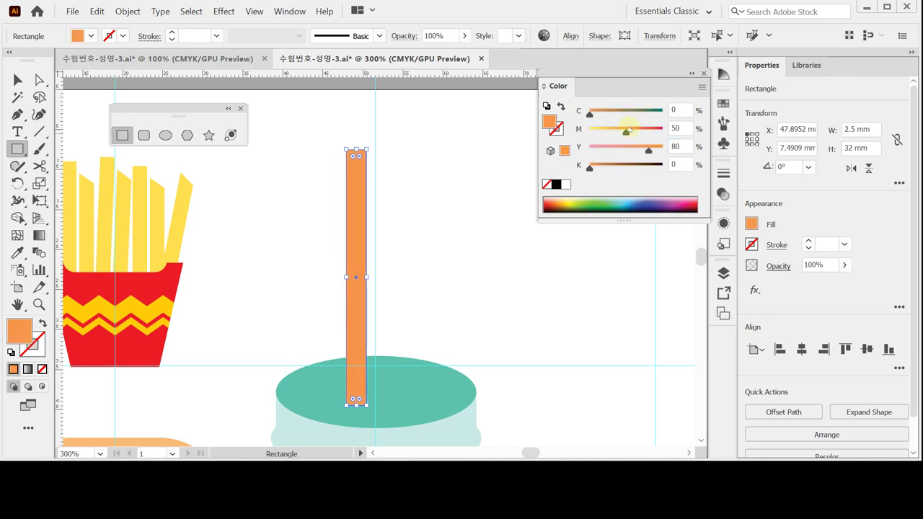
Move the orange straw rectangle up onto the vertical guide above the cup
left_click_drag(355, 316, 394, 312)
left_click(400, 271)
key("ctrl")
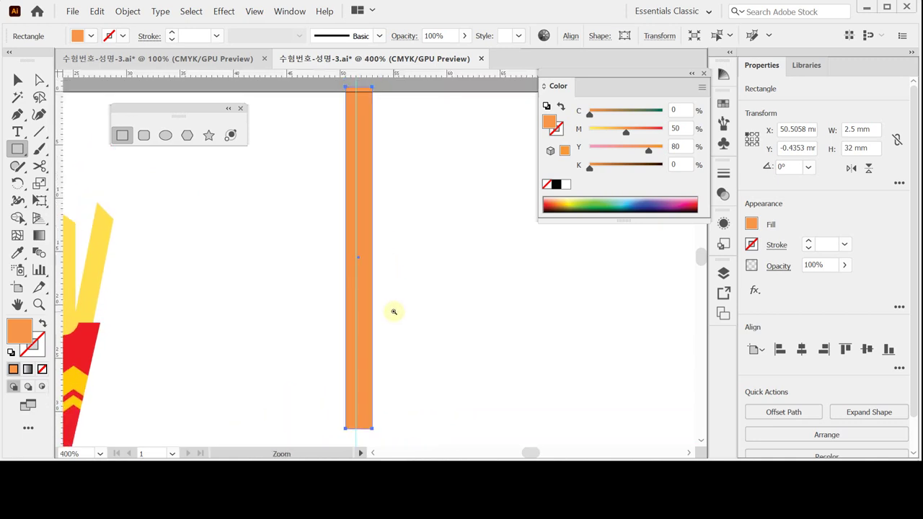
Save the document with the orange straw in place above the cup
scroll(394, 311, "right", 1)
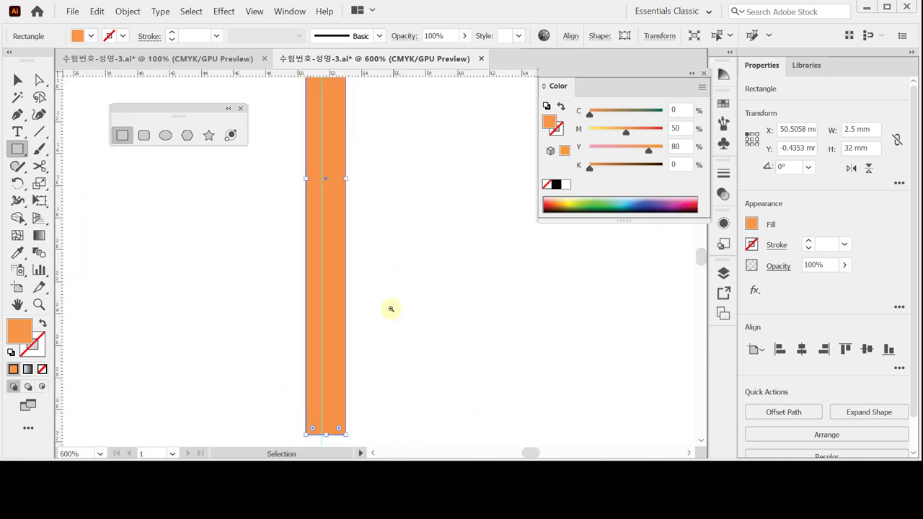
scroll(389, 309, "down", 2)
left_click(379, 256, "alt")
left_click_drag(379, 223, 384, 269)
key("ctrl")
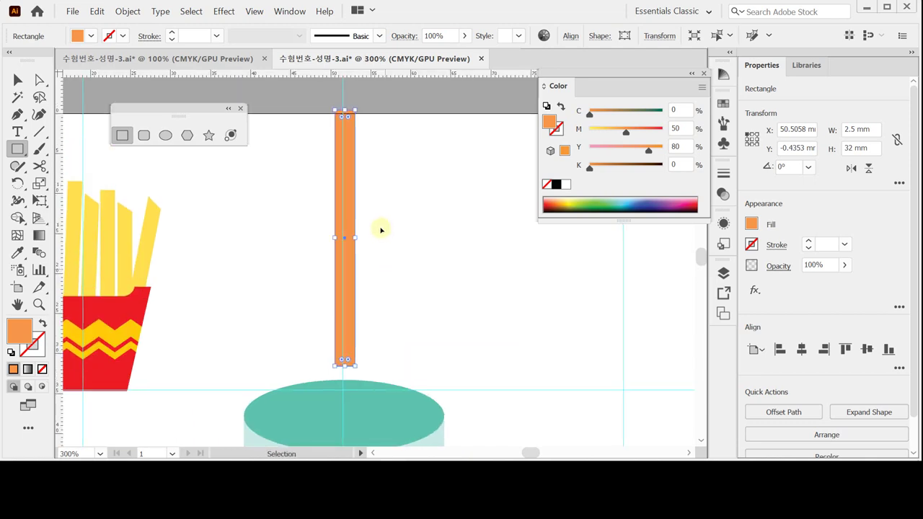
key("ctrl+s")
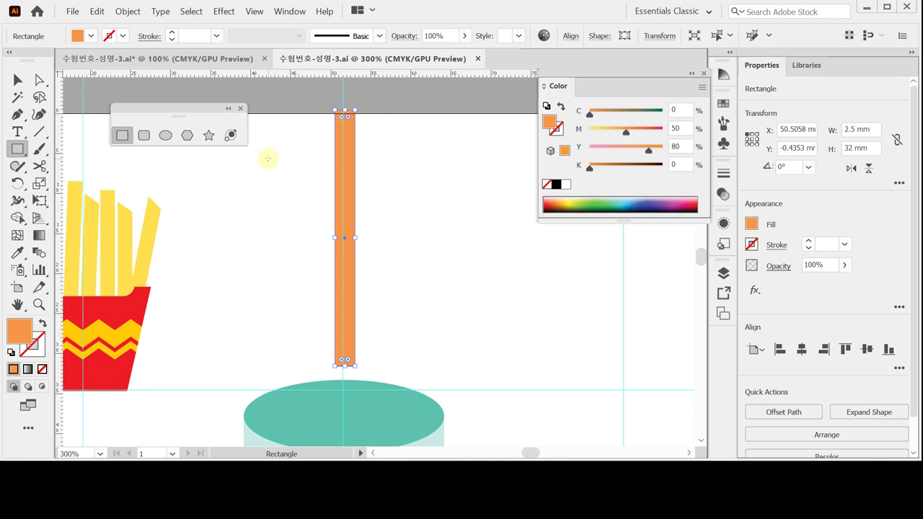
Draw a diagonal line about 6.9 mm wide and 8.5 mm high across the straw's upper end and give it a black stroke
left_click(39, 132)
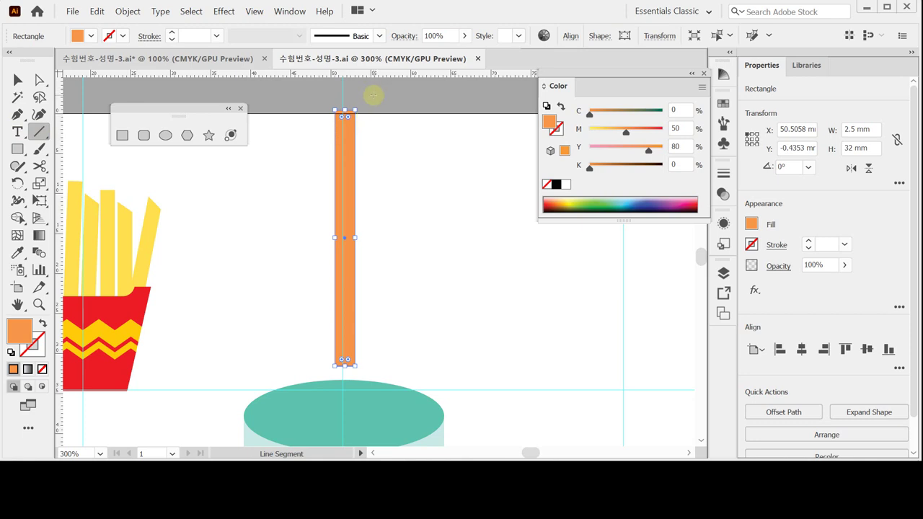
left_click_drag(370, 95, 318, 149)
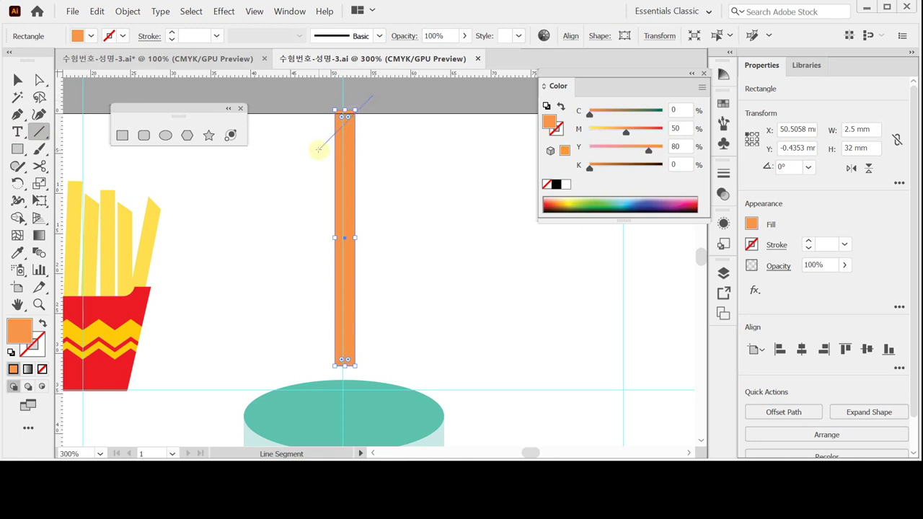
left_click_drag(318, 150, 318, 160)
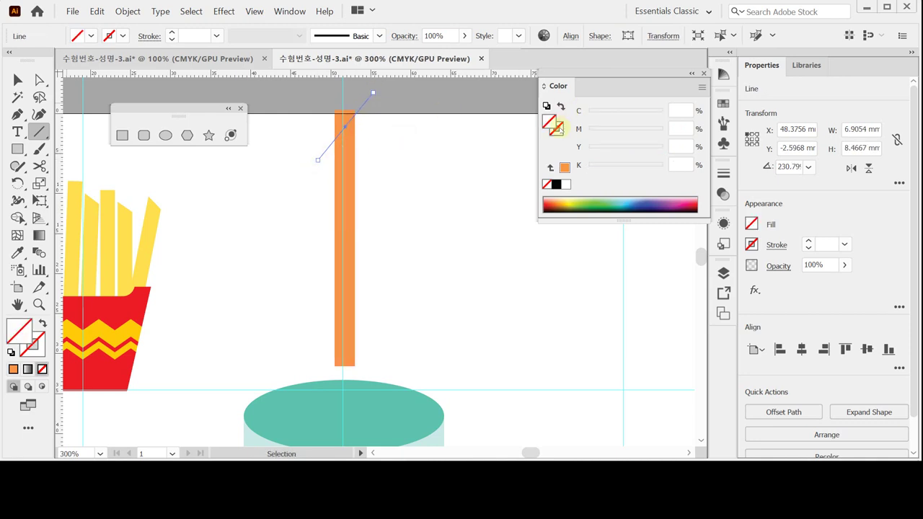
left_click(559, 128)
left_click(556, 184)
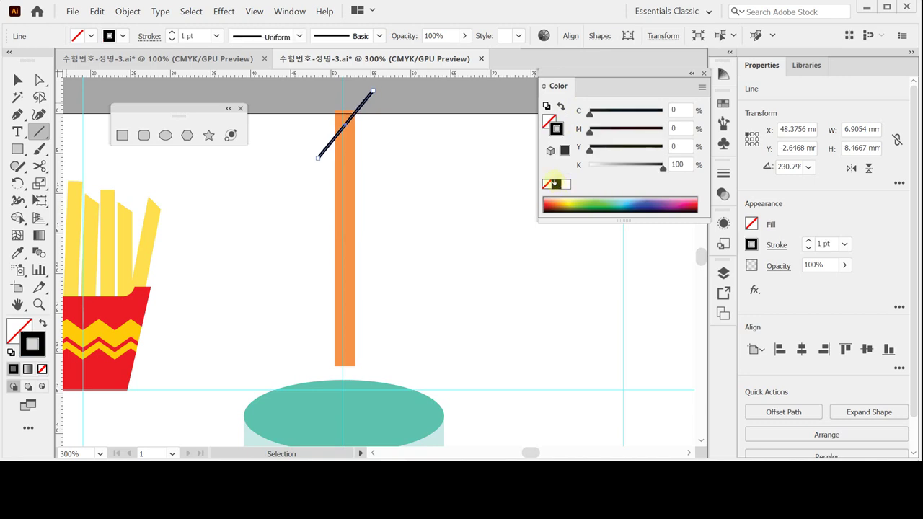
Copy the diagonal line straight down about 4.5 mm and repeat the copy until six parallel lines cross the straw
left_click(18, 80)
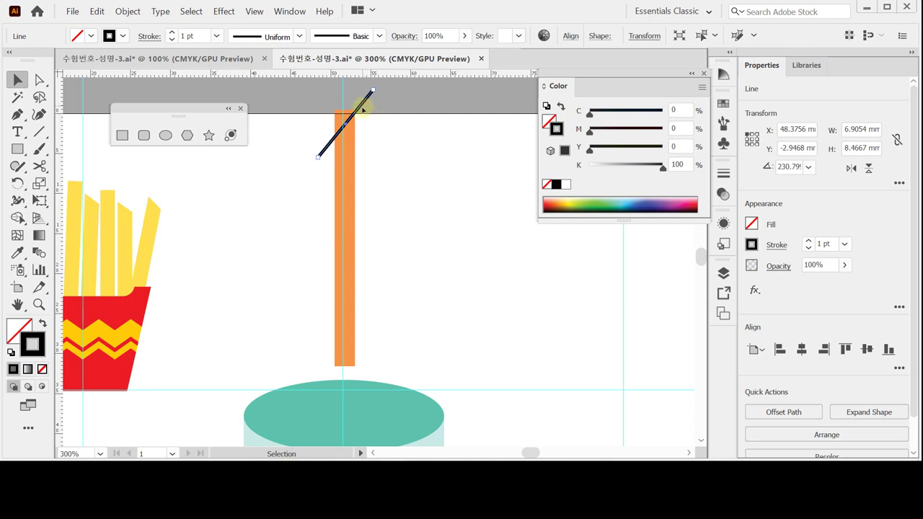
left_click_drag(362, 108, 366, 144)
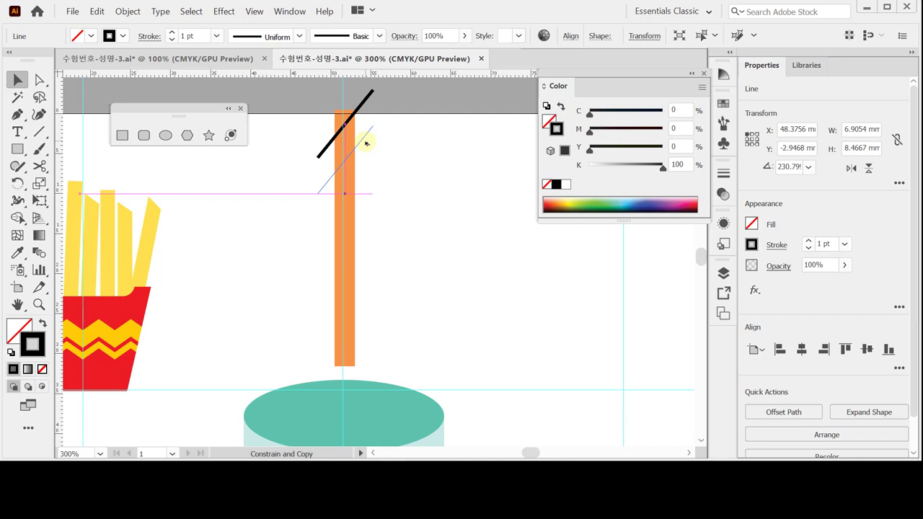
left_click_drag(367, 143, 367, 143)
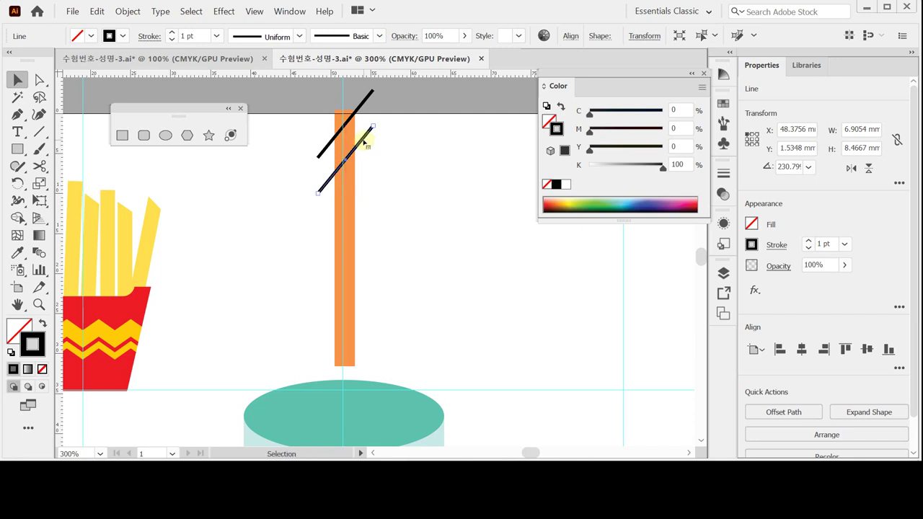
key("ctrl")
key("ctrl+d")
key("ctrl+d")
key("ctrl+d")
key("ctrl+d")
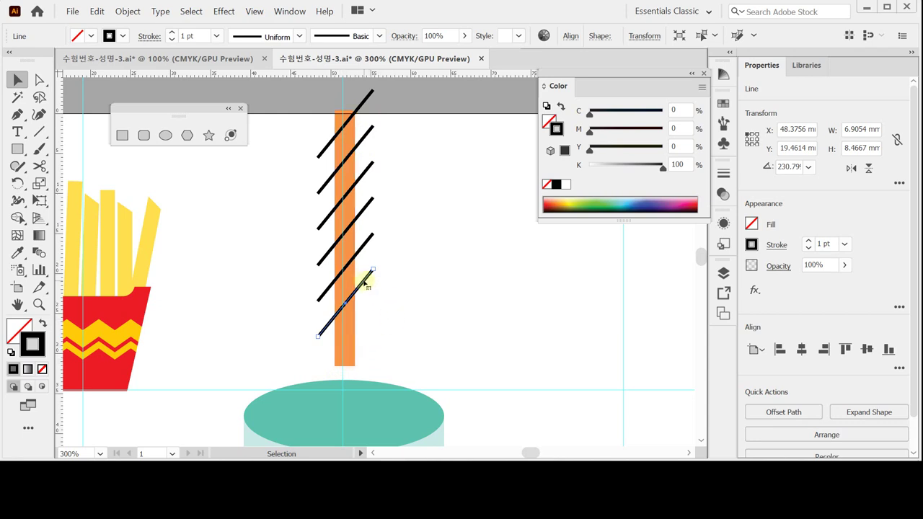
Move the lowest diagonal line down to the straw's bottom end and distribute all six lines evenly by their vertical centers
left_click_drag(365, 281, 373, 319)
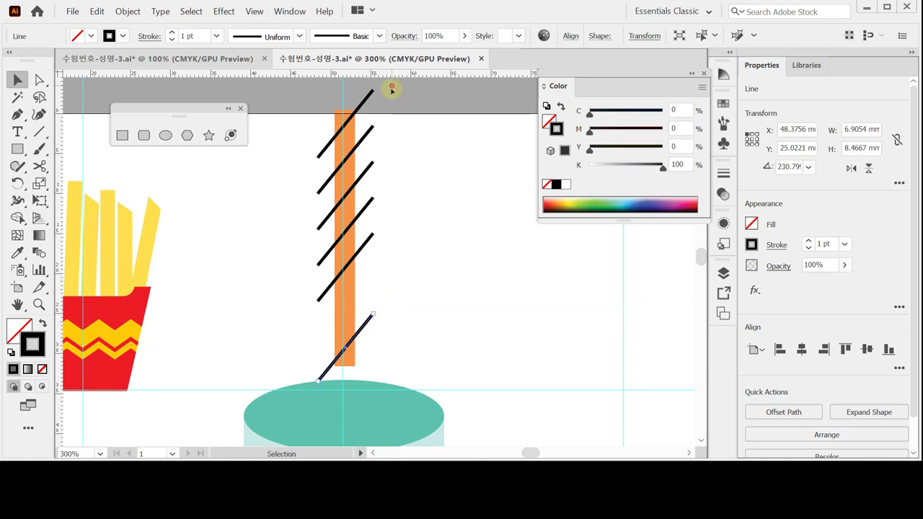
left_click_drag(383, 88, 377, 345)
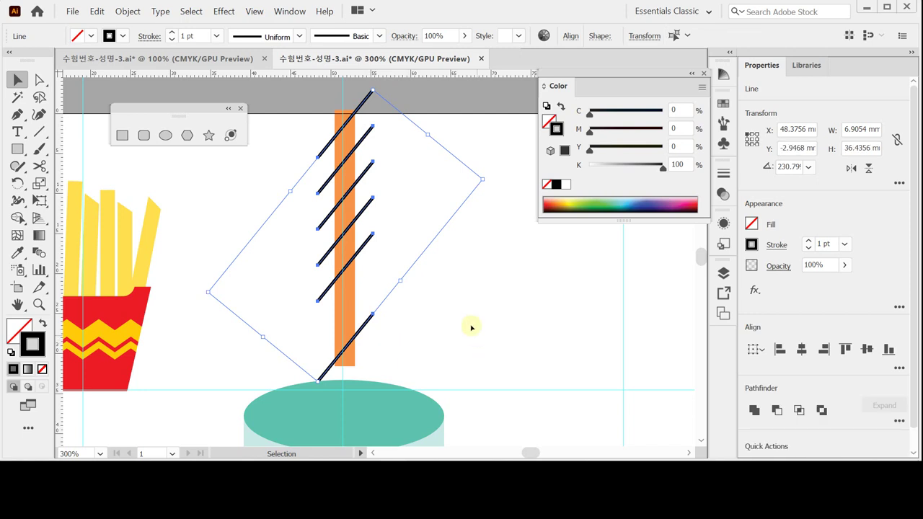
left_click(900, 369)
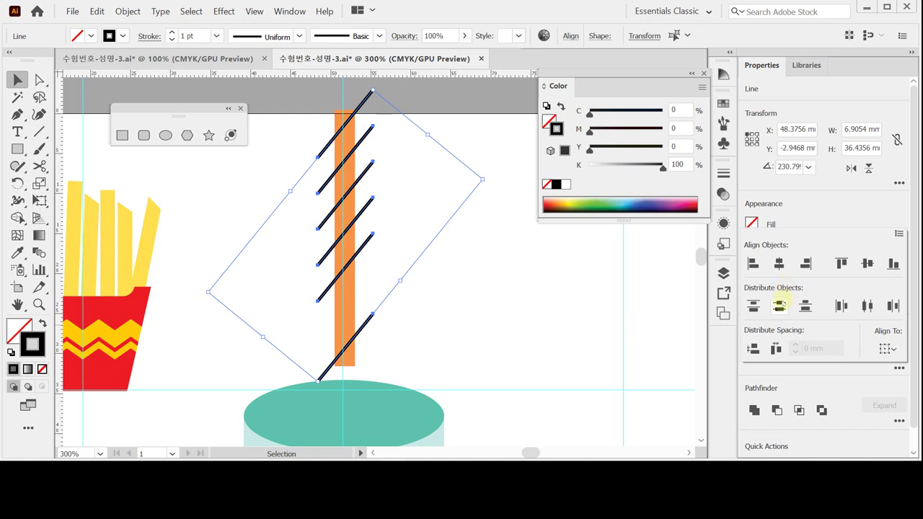
left_click(779, 306)
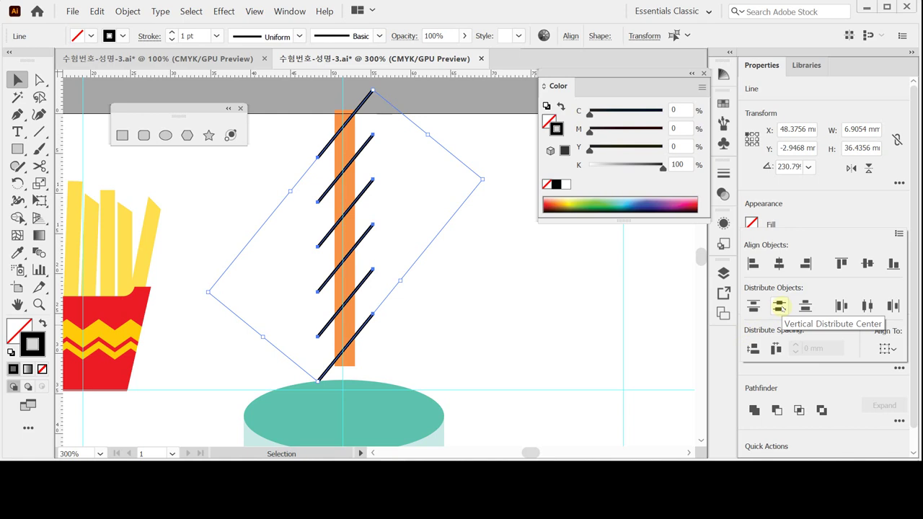
left_click(779, 307)
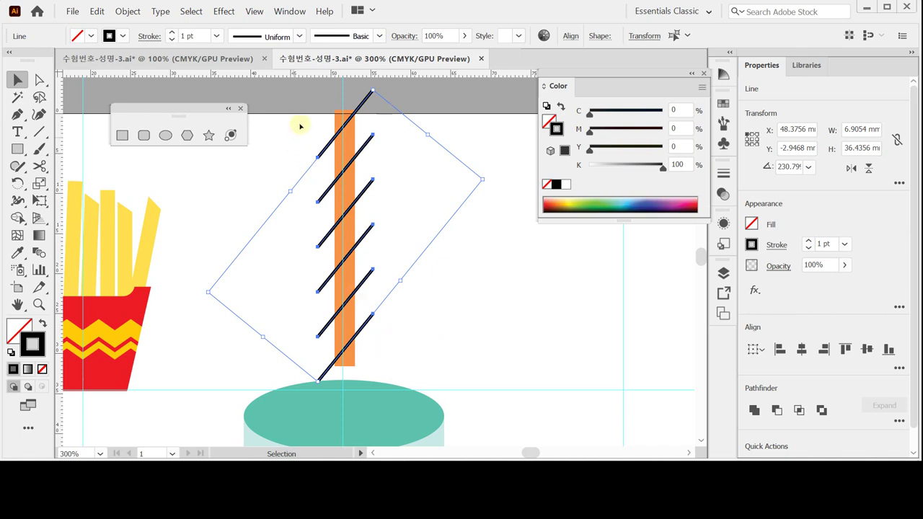
Divide the orange straw along the six diagonal lines with the Pathfinder's Divide operation
mouse_move(300, 124)
left_mouse_down()
mouse_move(379, 327)
mouse_move(405, 351)
left_mouse_up()
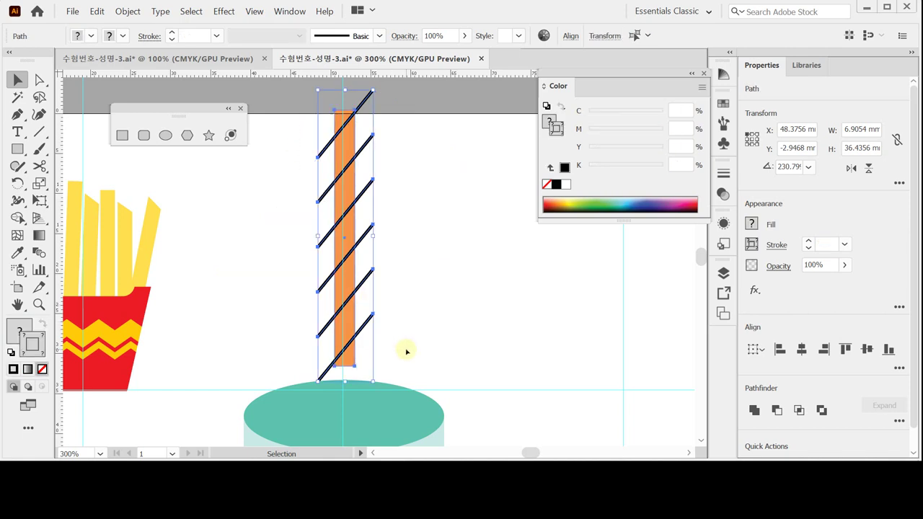
left_click(900, 421)
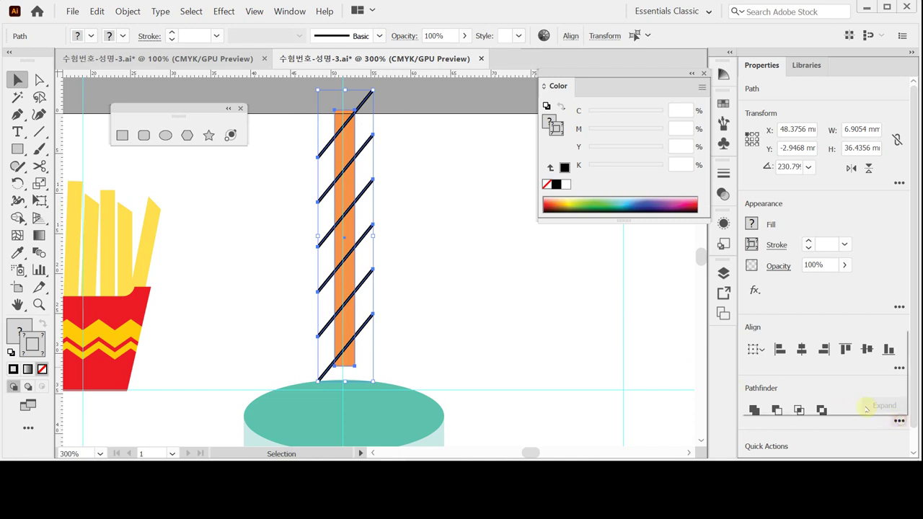
left_click(754, 402)
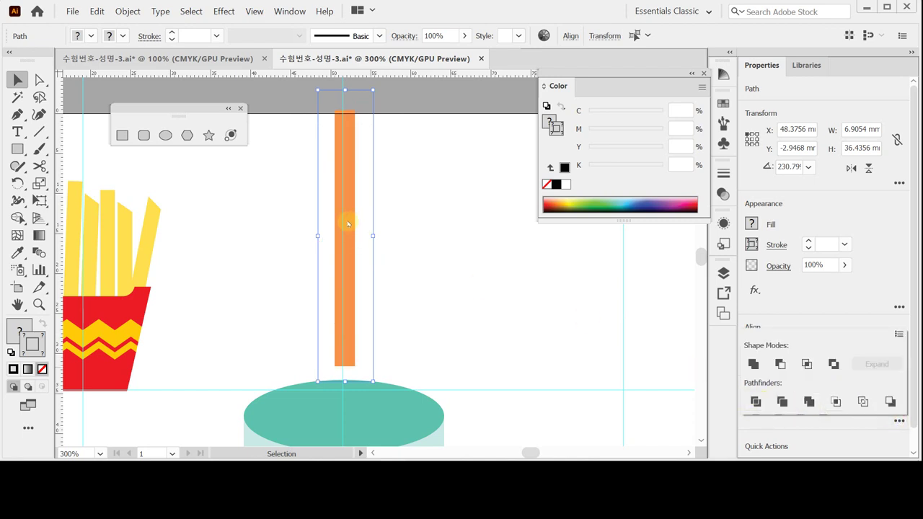
Recolor every other piece of the divided straw group, starting with the top one, by setting its fill to M 100
double_click(347, 223)
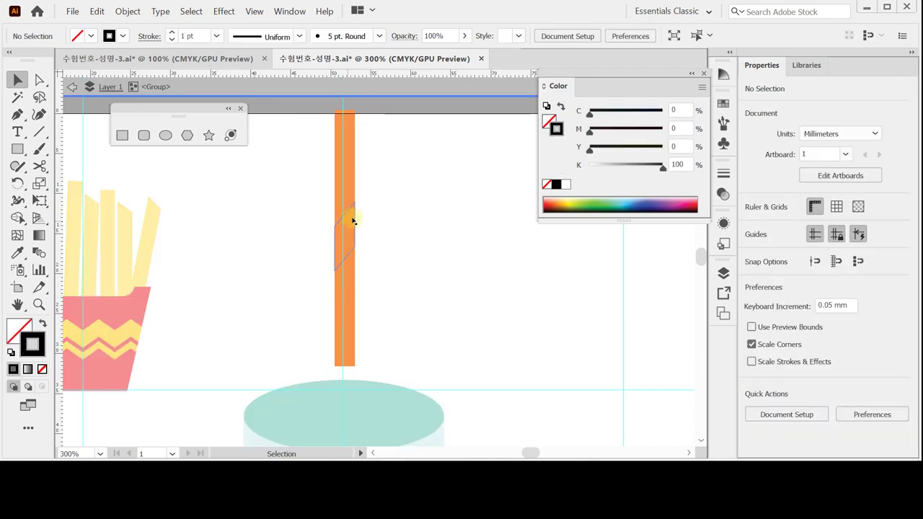
left_click(349, 135)
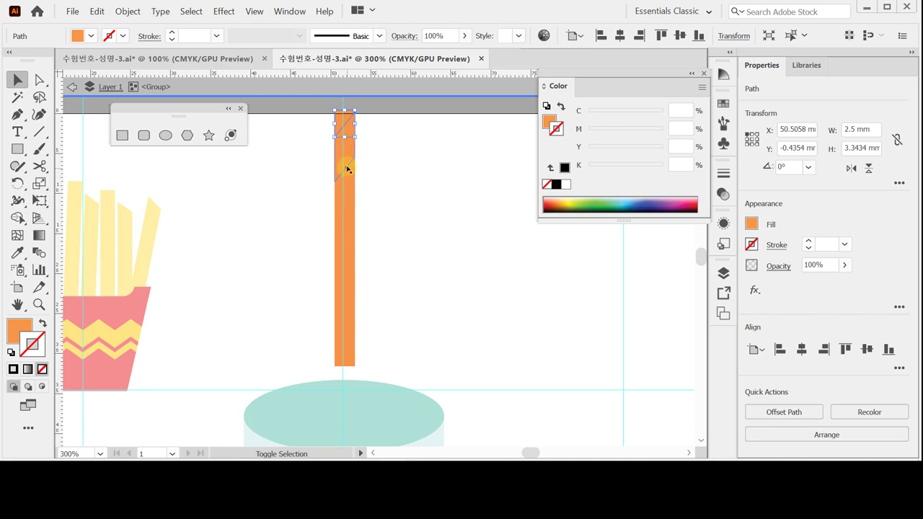
left_click(347, 181, "shift")
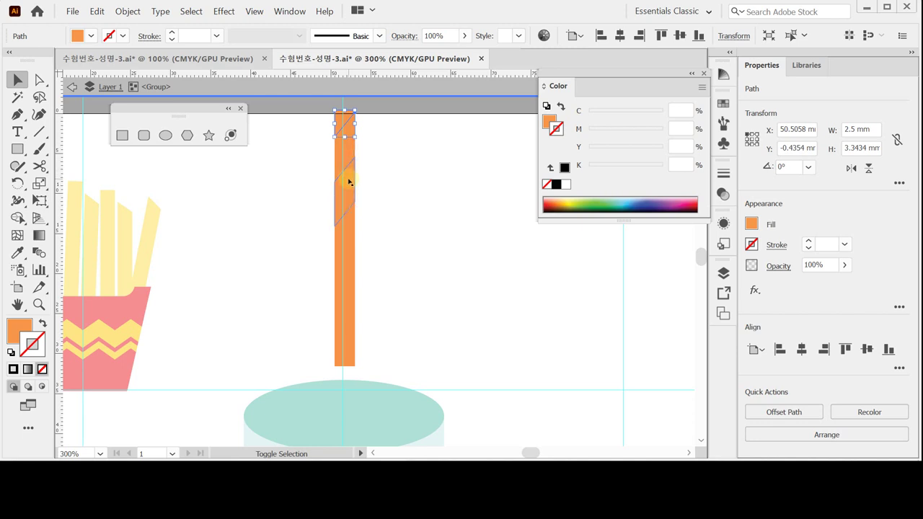
left_click(350, 273, "shift")
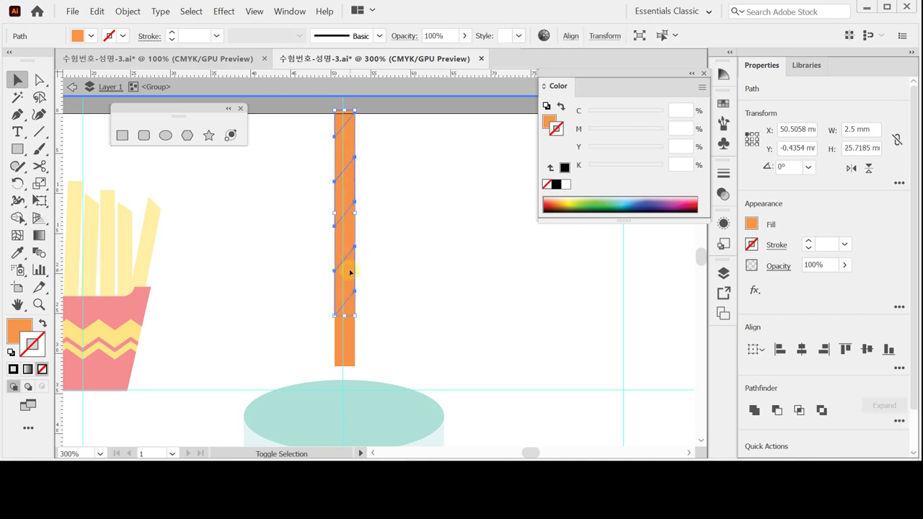
left_click(348, 360, "shift")
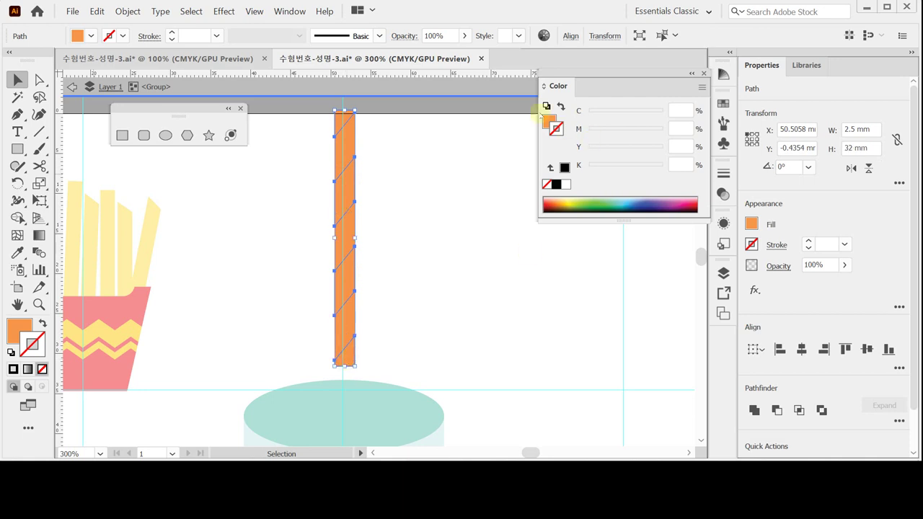
left_click(549, 123)
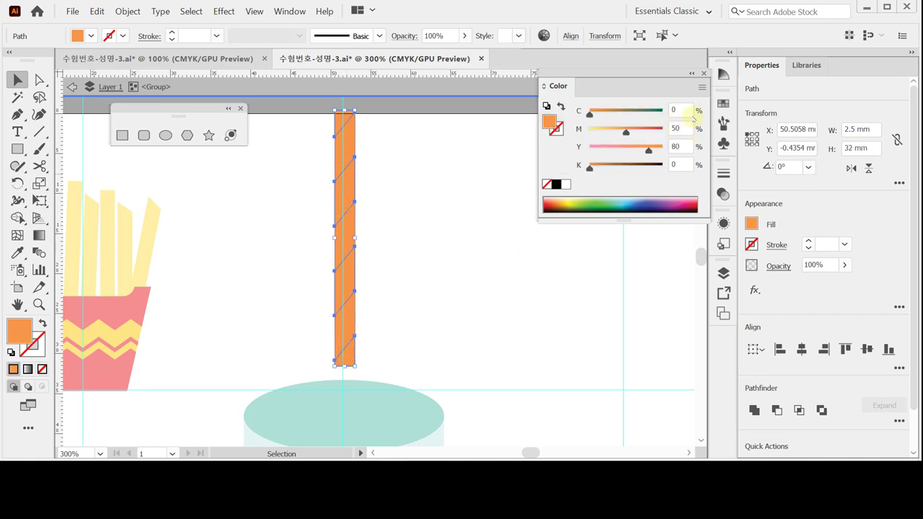
double_click(682, 129)
type("100")
key("Tab")
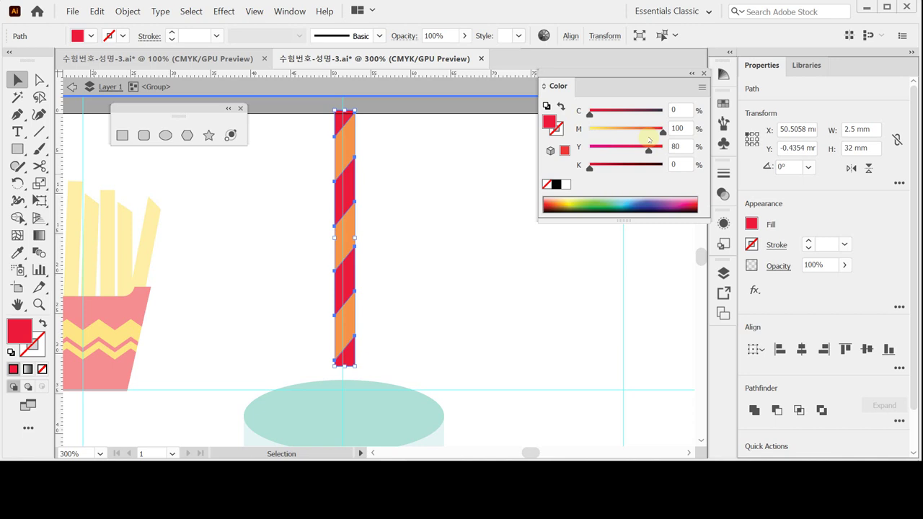
double_click(446, 202)
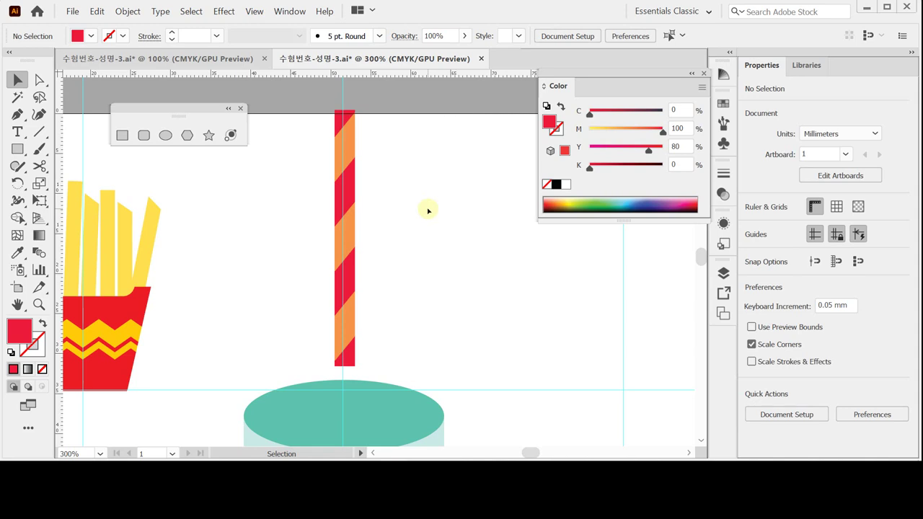
Rotate the striped straw group by 5°
left_click(345, 219)
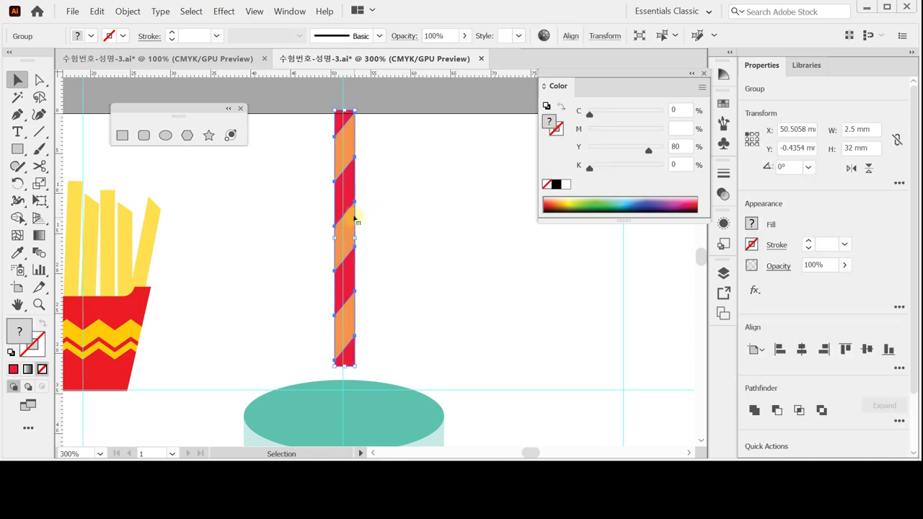
double_click(18, 183)
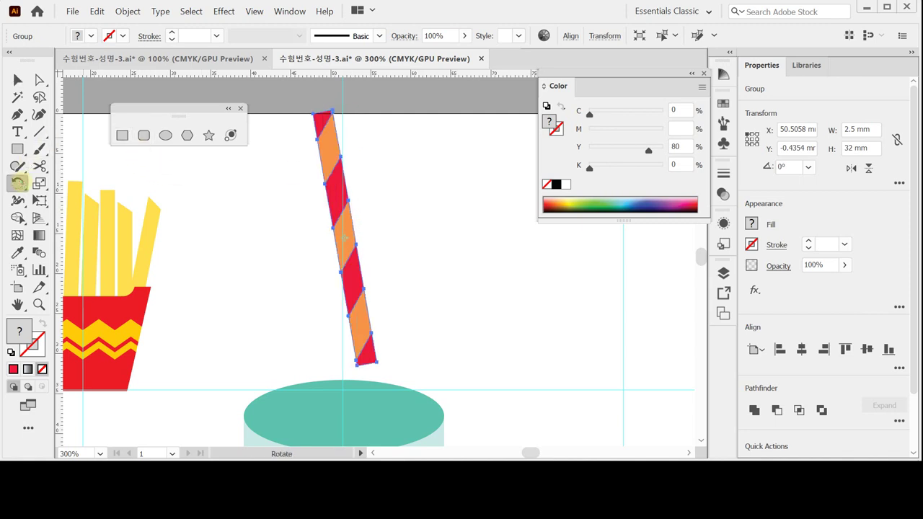
type("5")
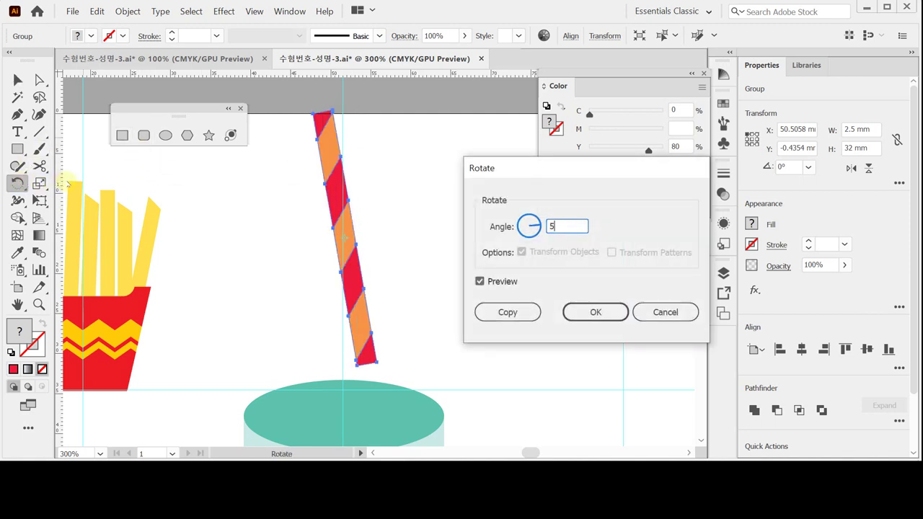
key("Return")
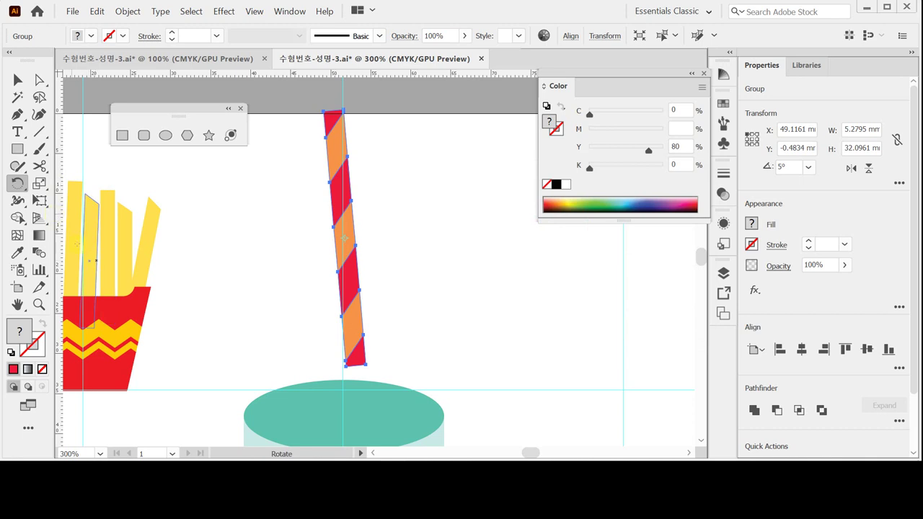
Move the tilted straw down into the cup's lid ellipse, save the document, and nudge the straw to about X 47.18 mm
left_click_drag(349, 292, 344, 342)
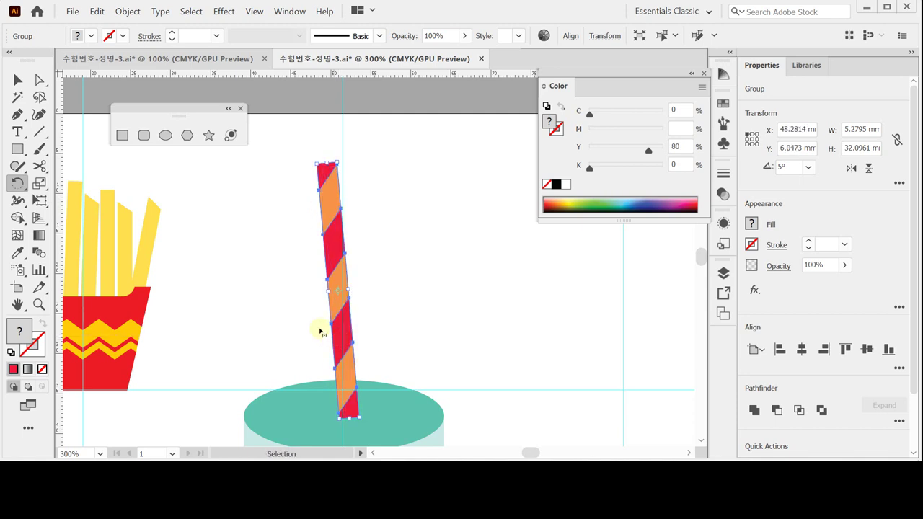
key("ctrl+s")
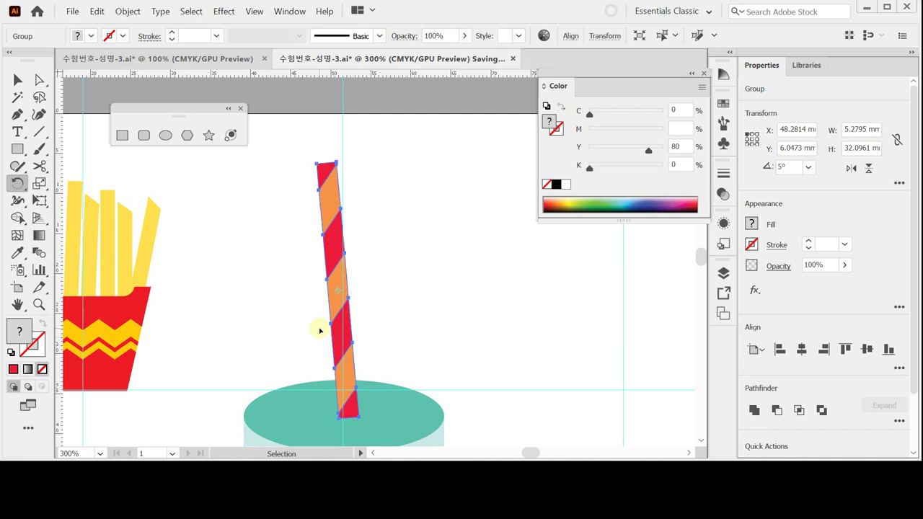
key("Left")
key("Left")
key("Left")
key("Left")
key("Left")
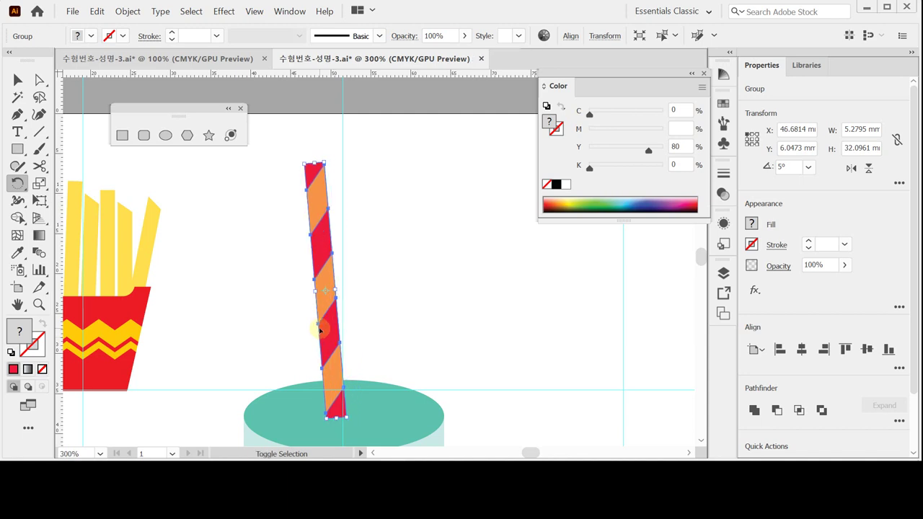
key("Right")
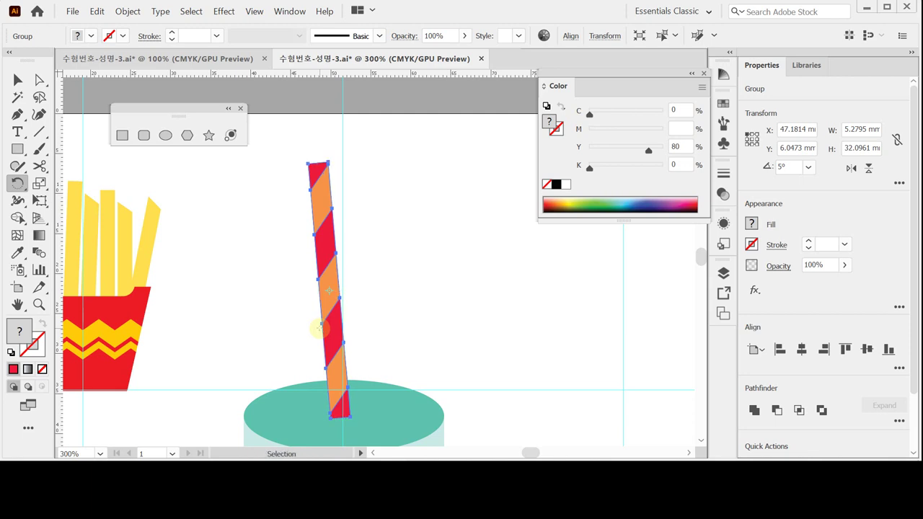
Save the document, then copy the burger group and place the pasted copy over the cup's dashed label
key("ctrl+s")
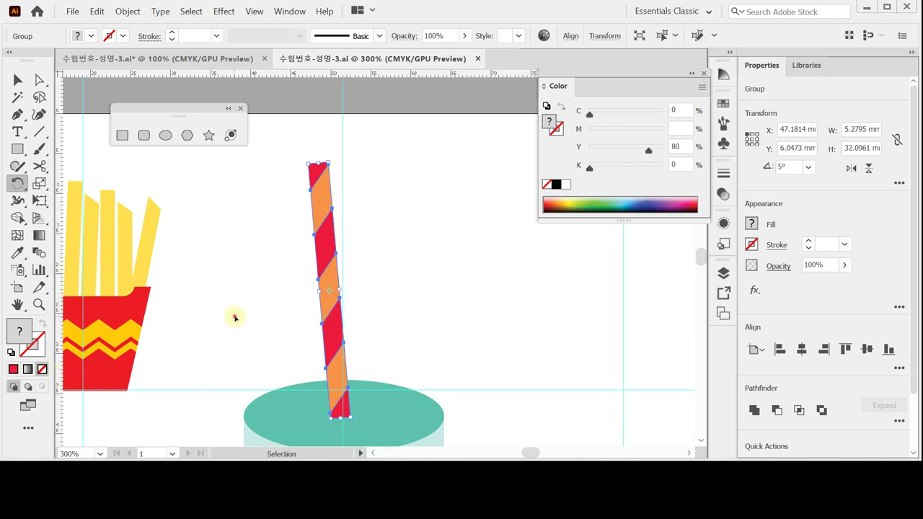
left_click(235, 316, "ctrl")
left_click_drag(201, 324, 396, 182)
key("v")
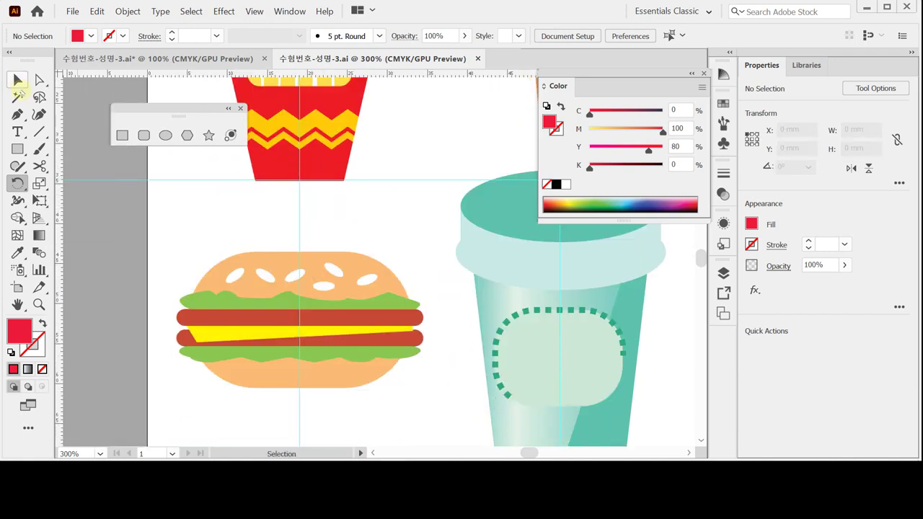
left_click(231, 346)
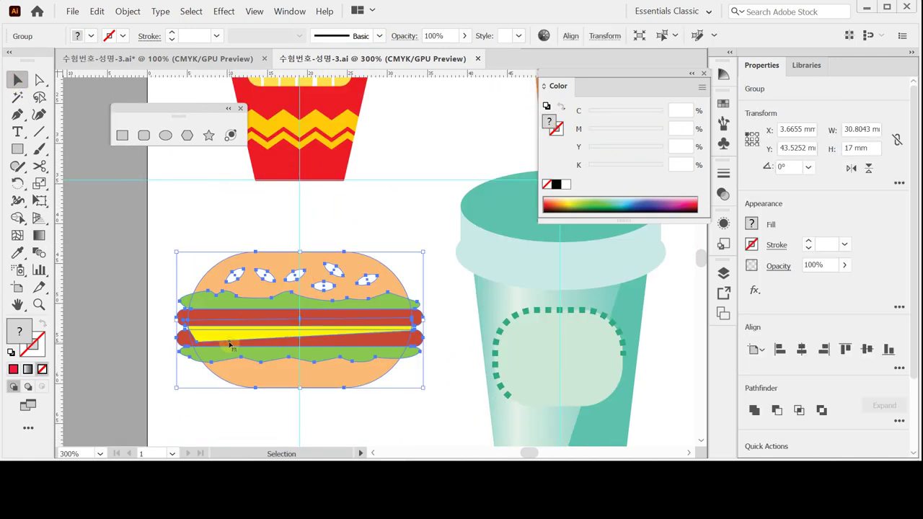
key("ctrl+c")
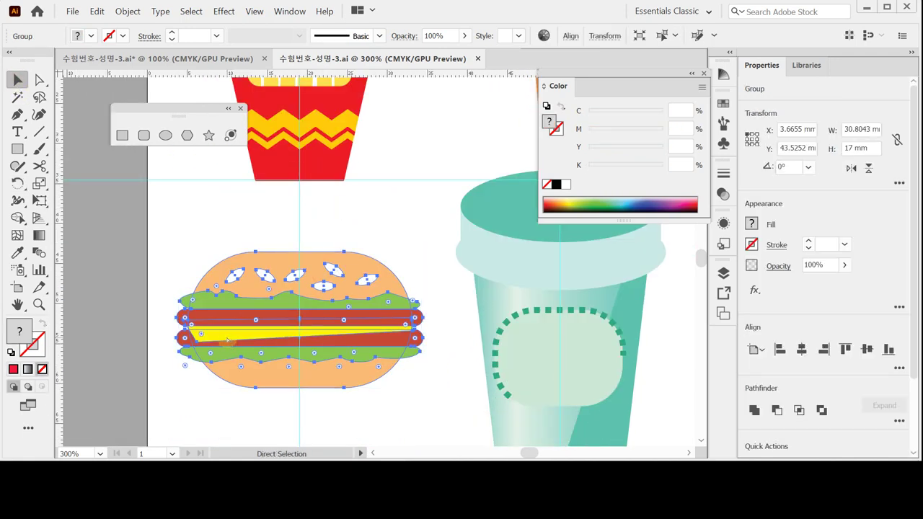
key("ctrl+v")
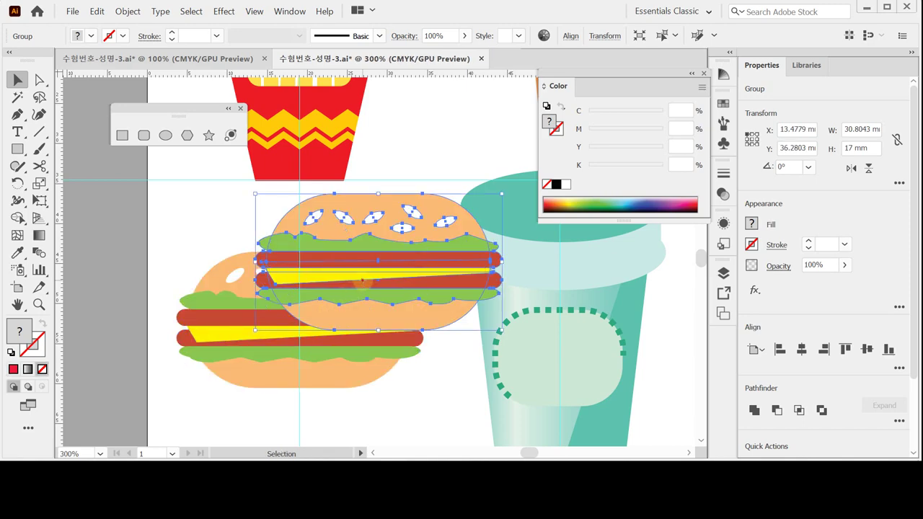
left_click_drag(357, 290, 511, 346)
Scale the pasted burger copy uniformly to 20%
key("ctrl+equal")
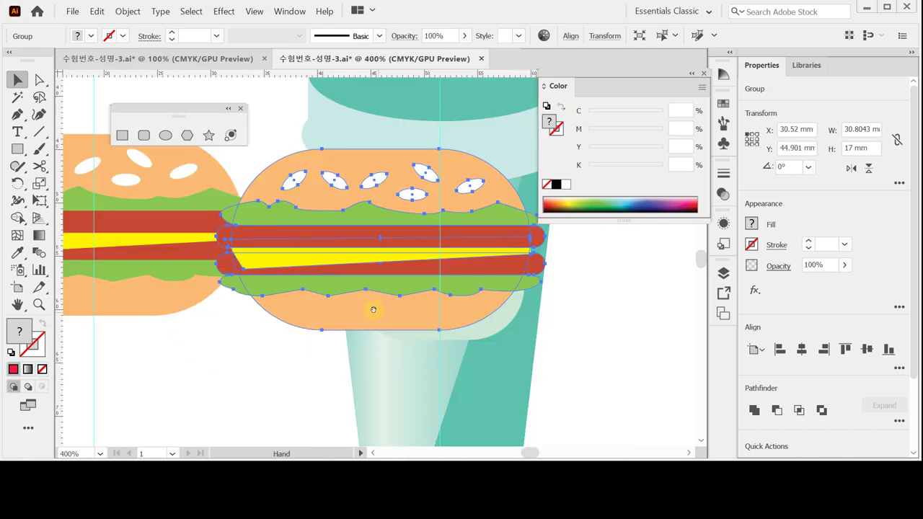
left_click_drag(371, 309, 311, 354)
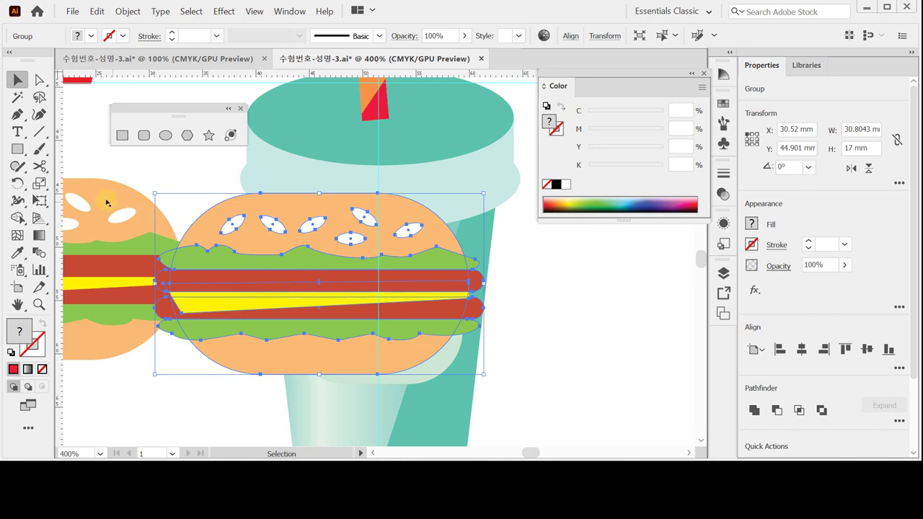
left_click(39, 184)
double_click(39, 184)
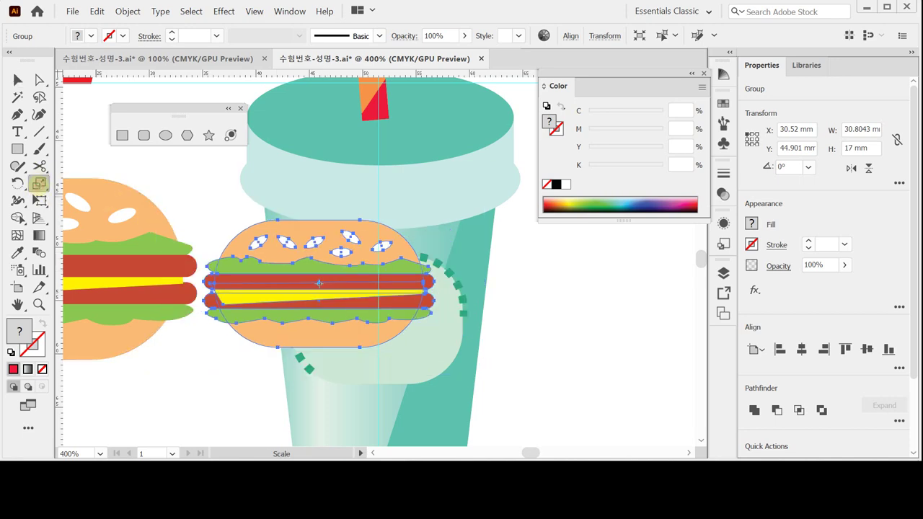
type("20")
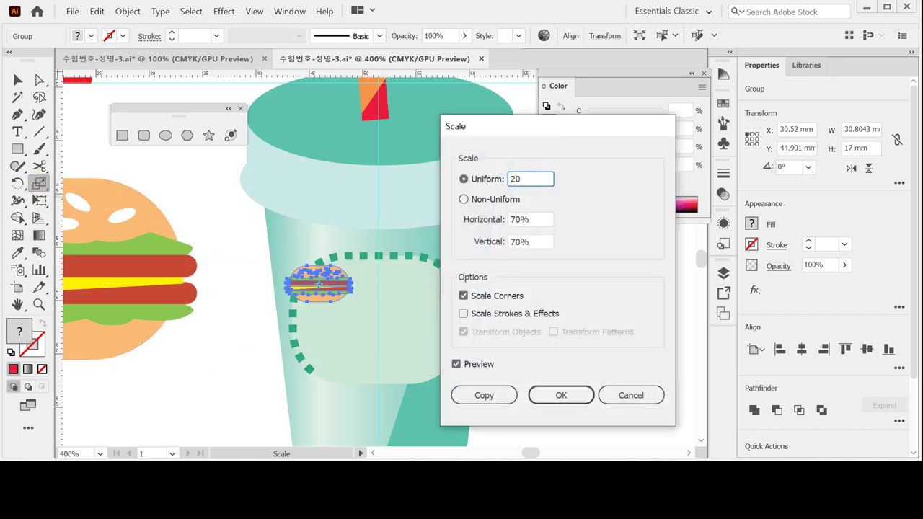
key("Return")
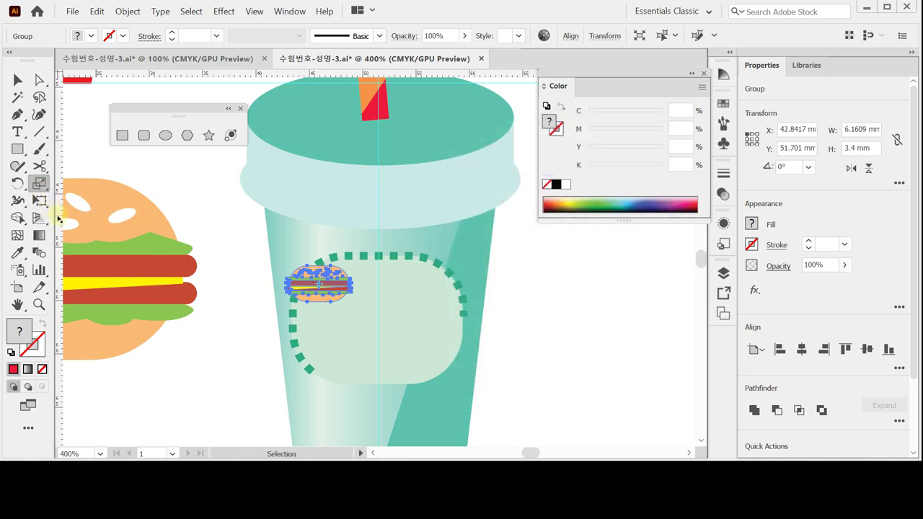
Move the small burger to the label's left edge and duplicate it twice in an evenly spaced row rising to the right
left_click(18, 80)
left_click_drag(324, 284, 323, 321)
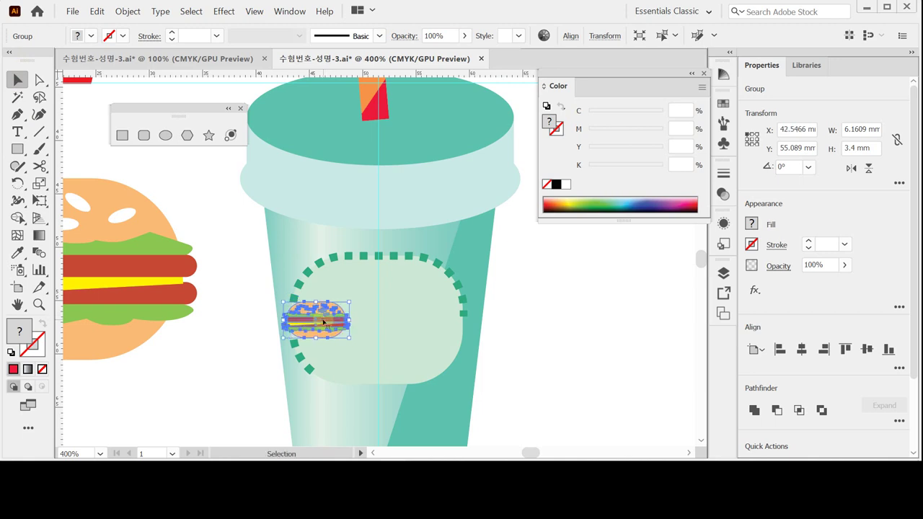
left_click_drag(323, 321, 387, 298)
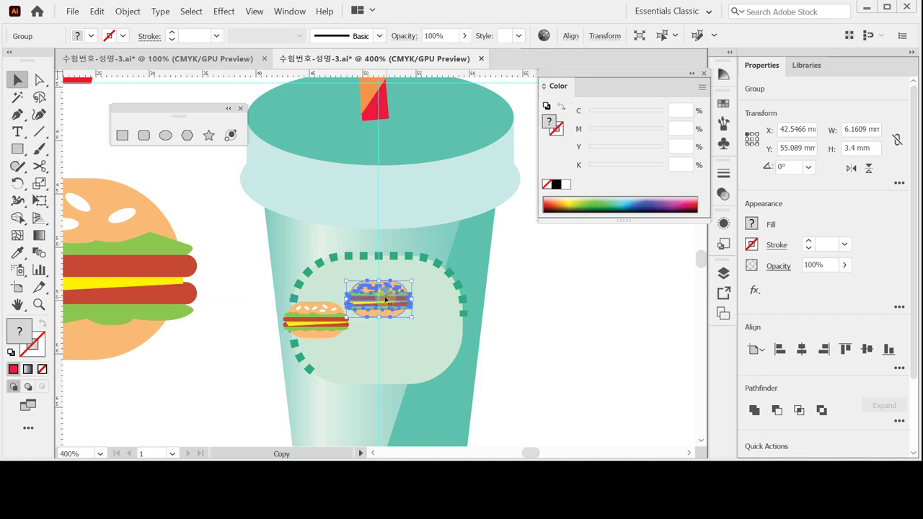
key("ctrl+d")
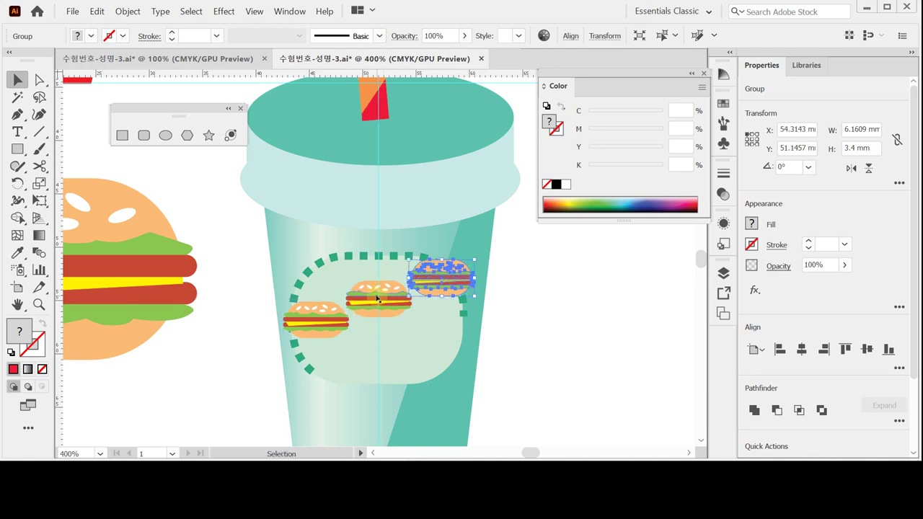
Group the three small burgers on the cup label and save the document
left_click(321, 323)
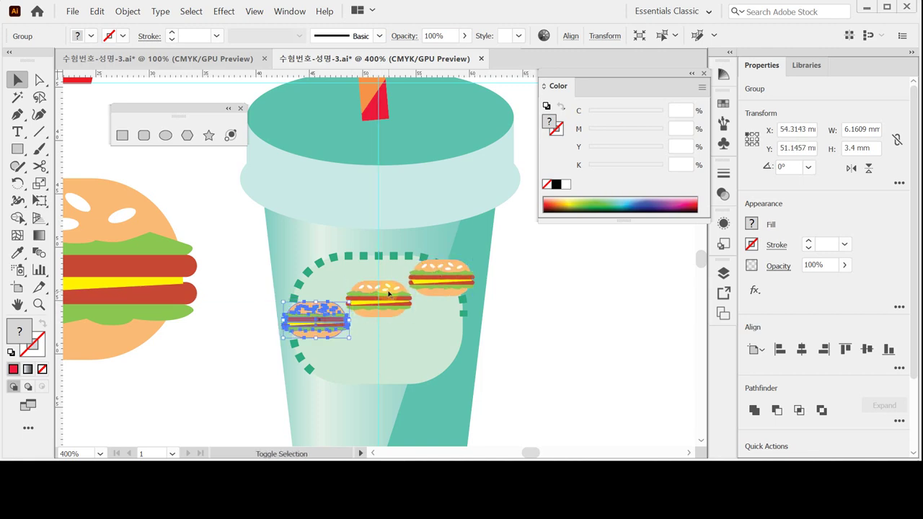
left_click(379, 297, "shift")
left_click(435, 274, "shift")
key("ctrl")
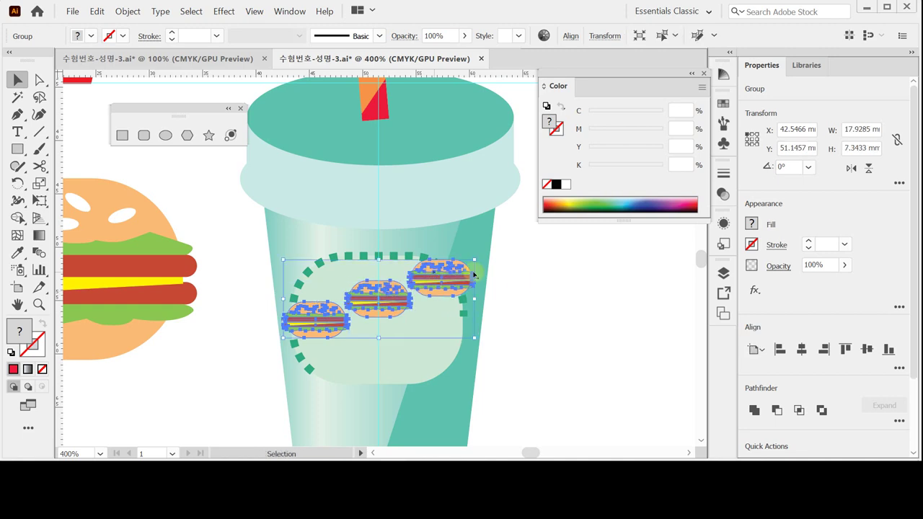
left_click(520, 282)
left_click(444, 283)
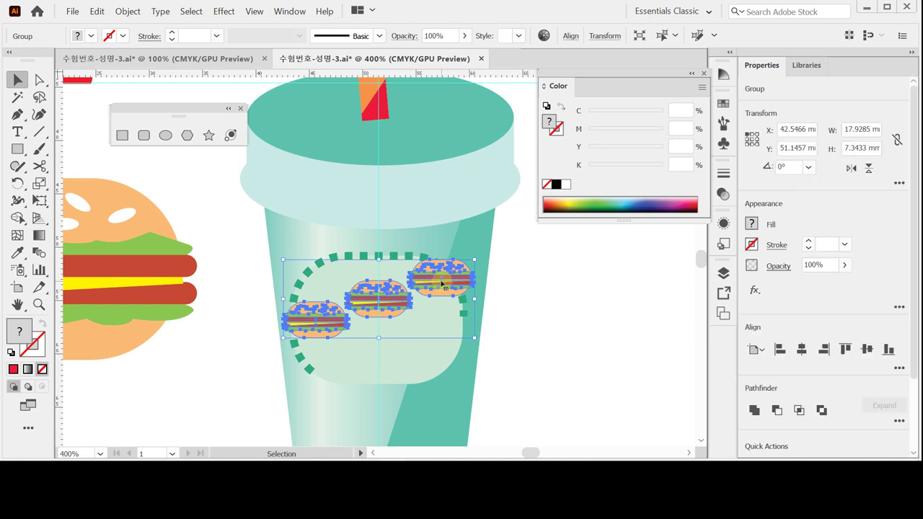
left_click(542, 326)
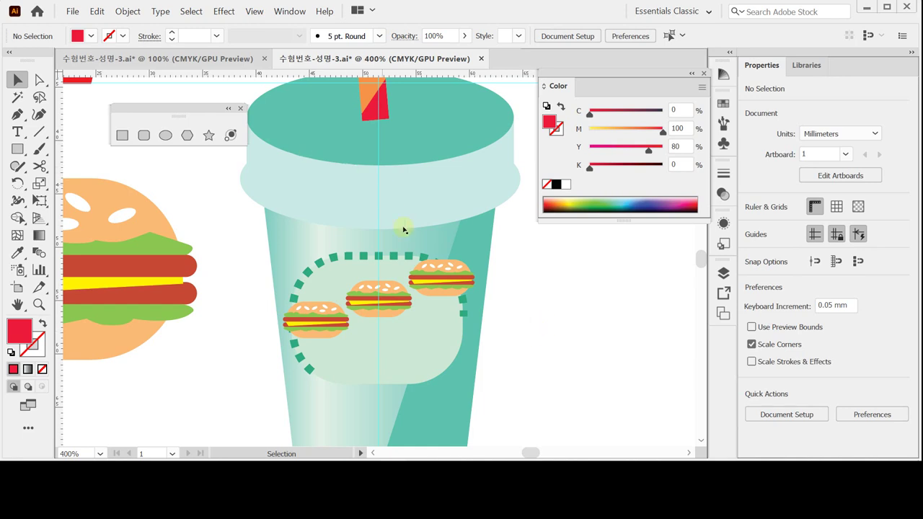
key("a")
left_click(17, 132)
key("ctrl+s")
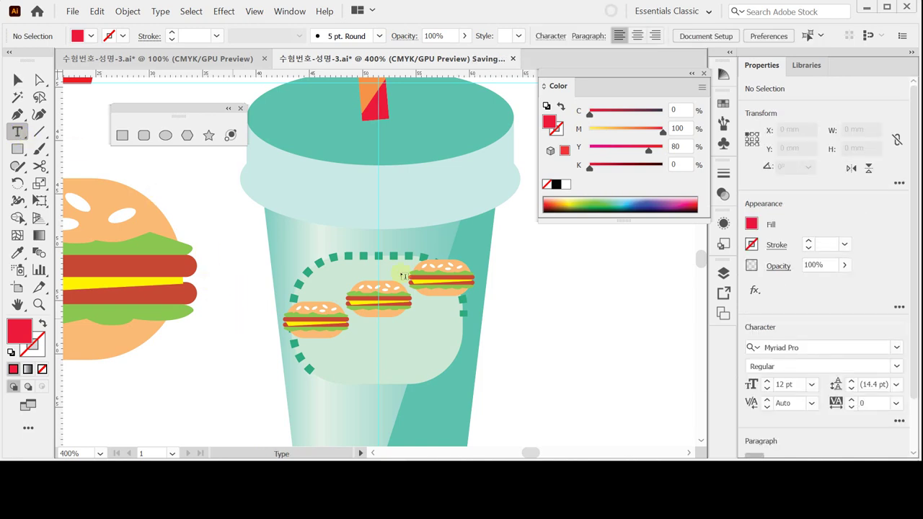
Start a text object in the empty area right of the cup and set its font to Arial Black at 10 pt
left_click(507, 337)
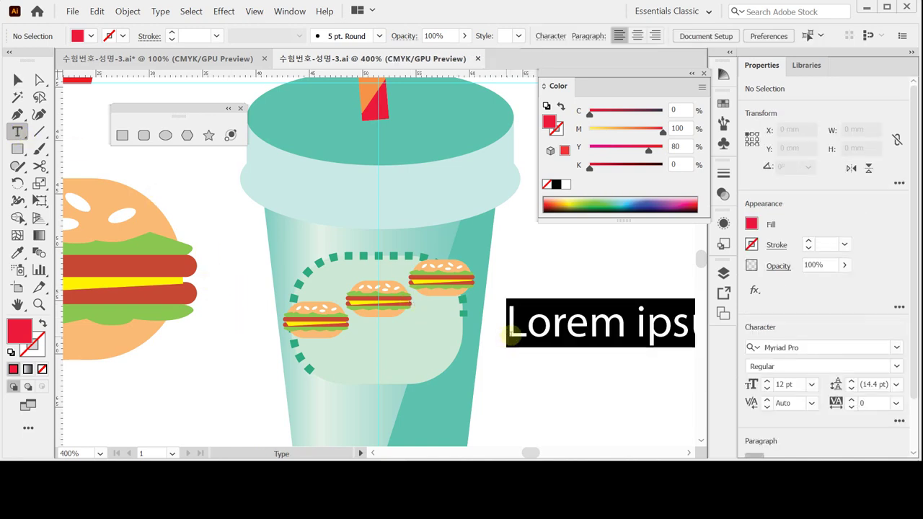
key("ctrl+t")
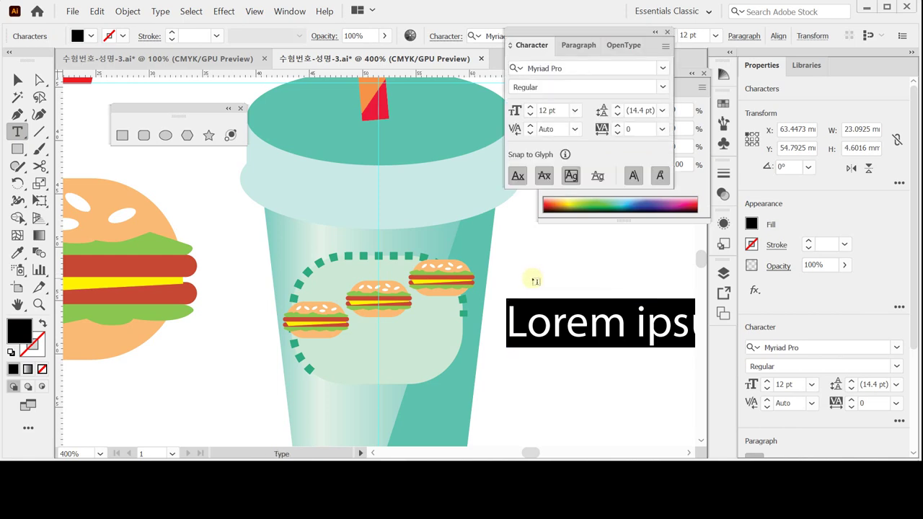
left_click(575, 69)
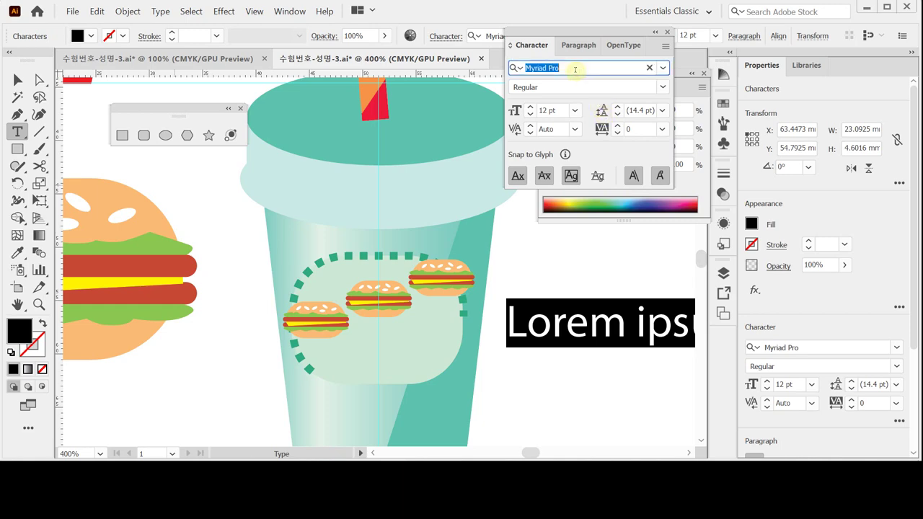
type("ARI")
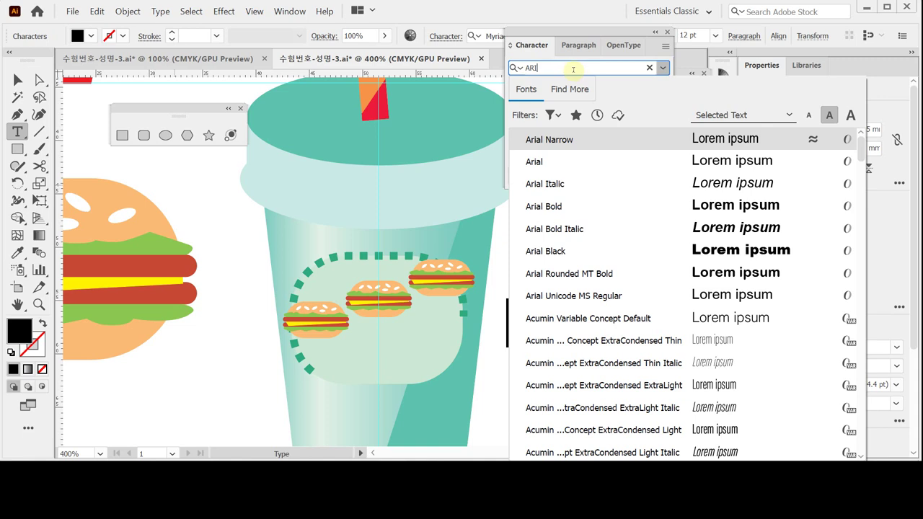
key("Down")
key("Down")
key("Down")
key("Down")
key("Down")
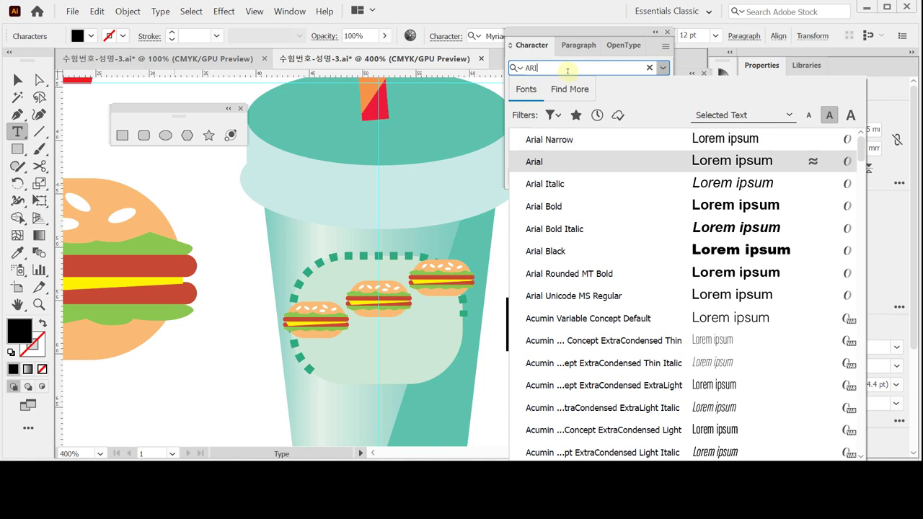
key("Return")
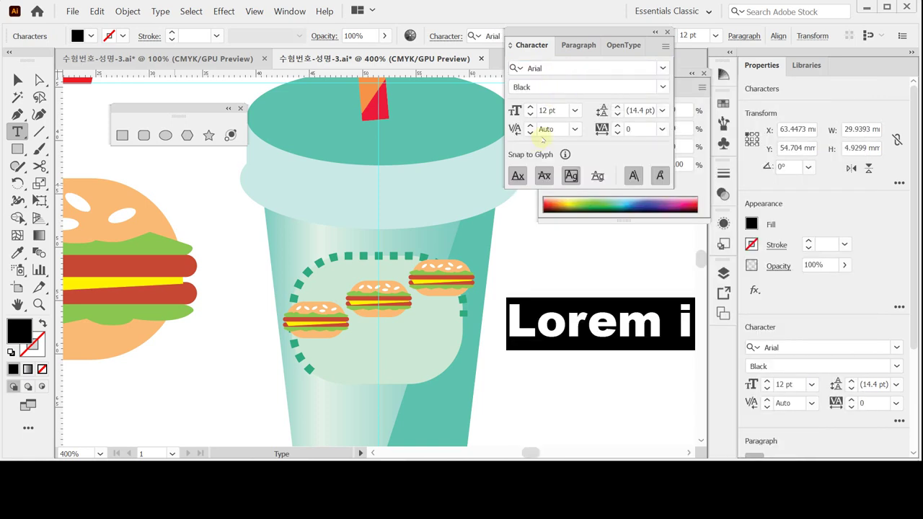
left_click(575, 112)
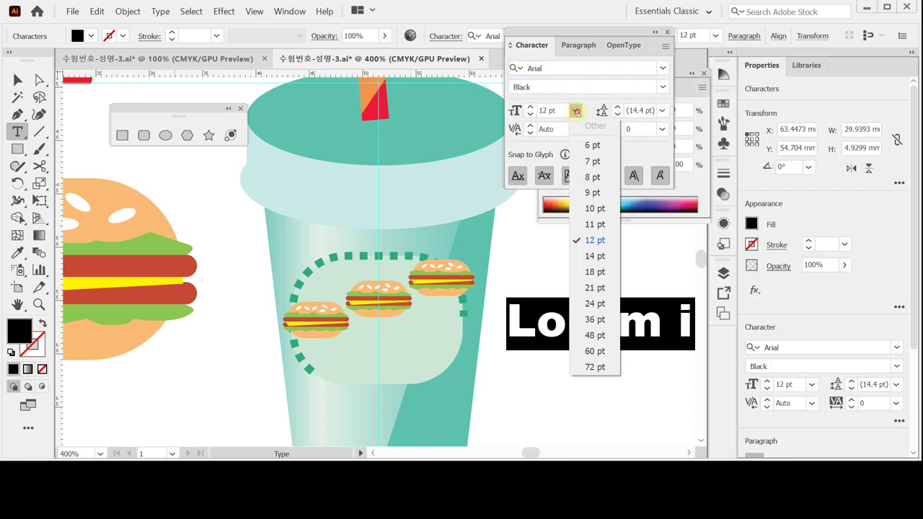
left_click(603, 204)
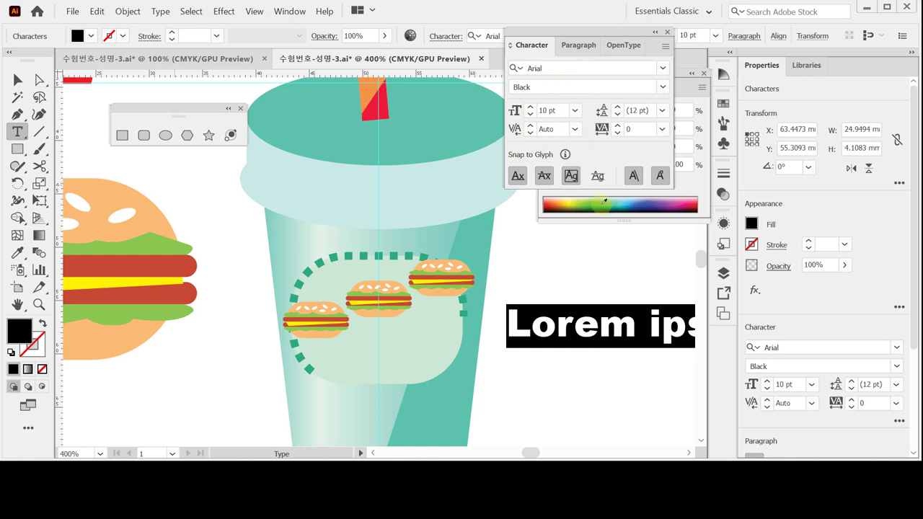
left_click(696, 182)
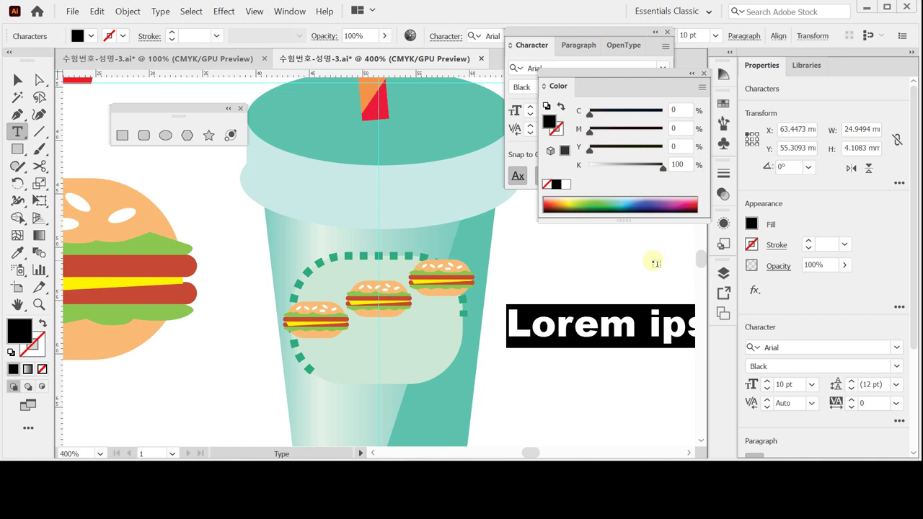
Enter "TASTY!" as the text beside the cup and finish text editing
type("TA")
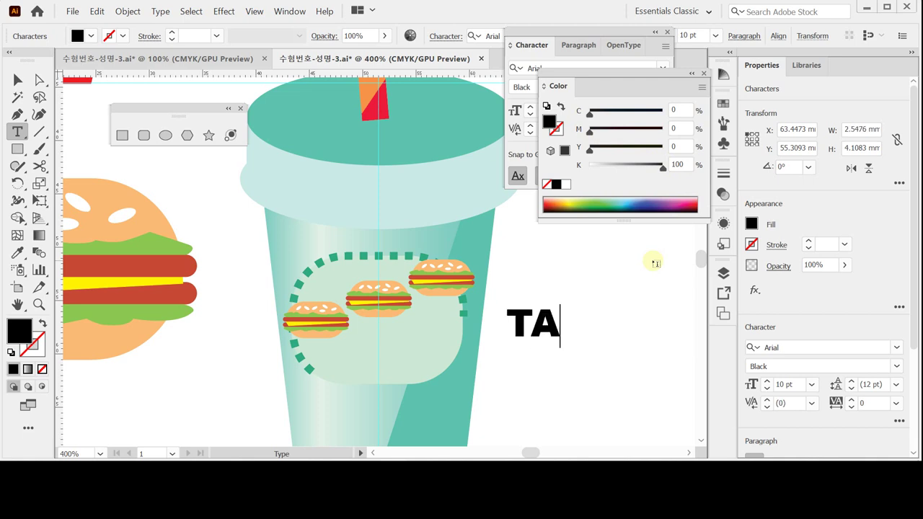
type("TY")
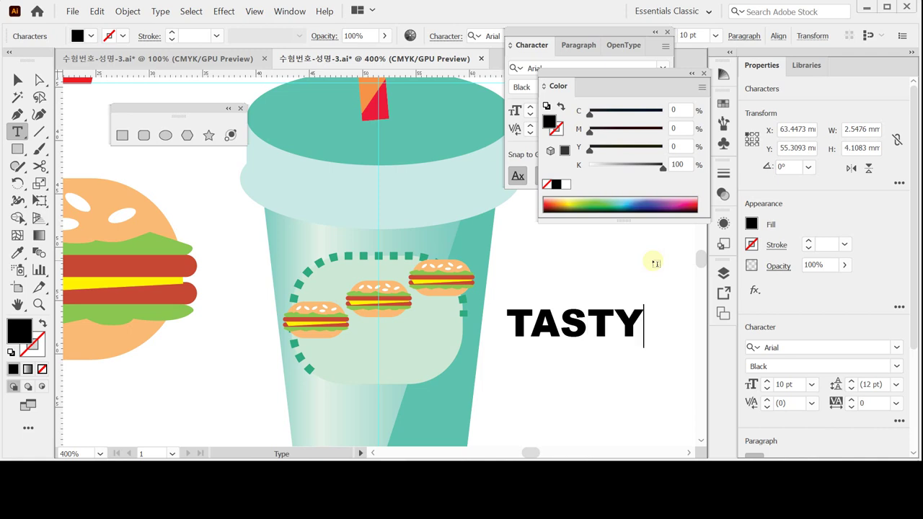
type("1")
key("BackSpace")
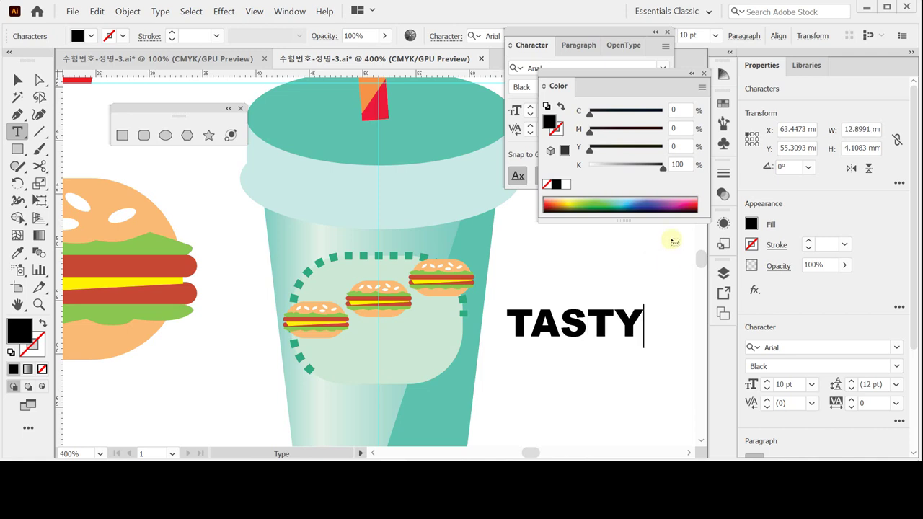
type("!")
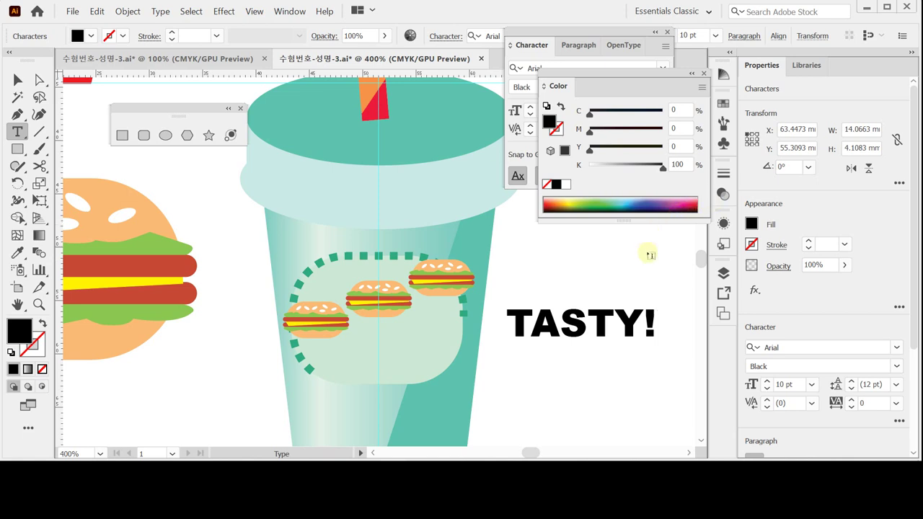
key("Escape")
left_click(17, 79)
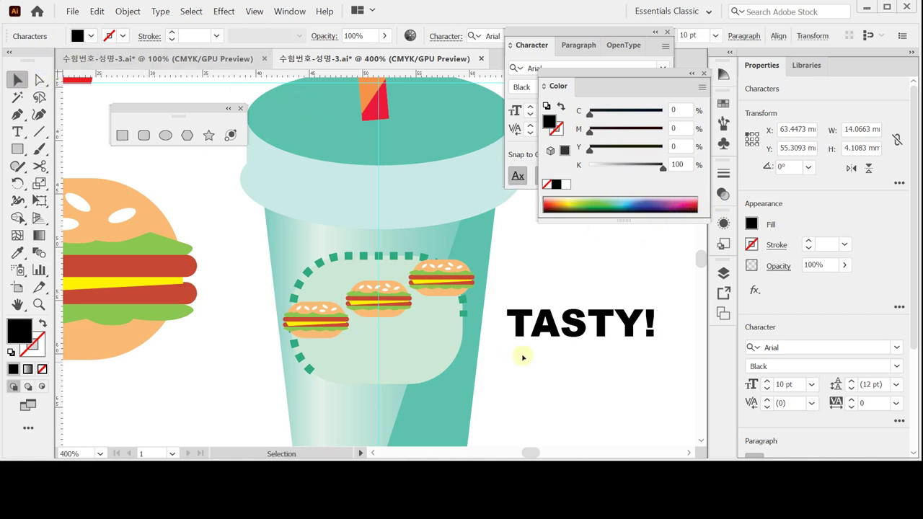
Move the "TASTY!" text onto the cup label below the burgers and rotate it to about 19° so it rises rightward
left_click(577, 328)
left_click_drag(577, 328, 413, 366)
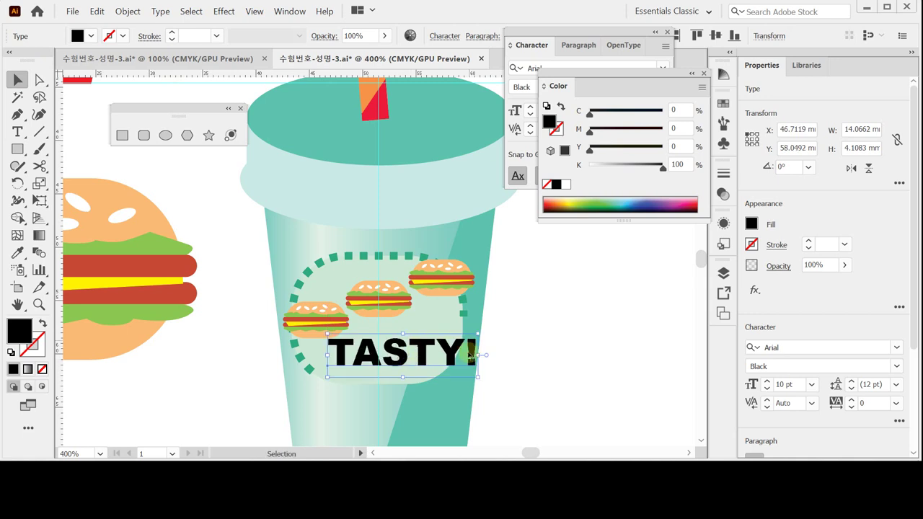
left_click_drag(419, 358, 414, 365)
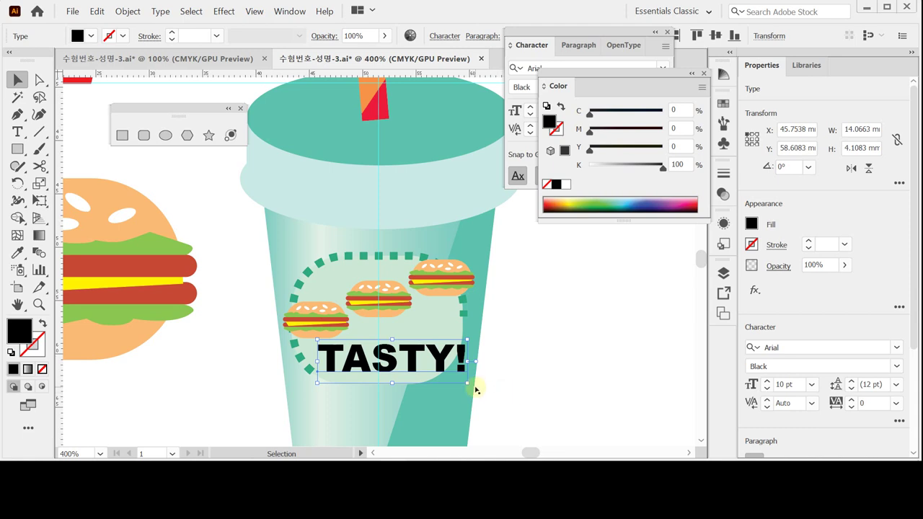
left_click_drag(469, 387, 481, 372)
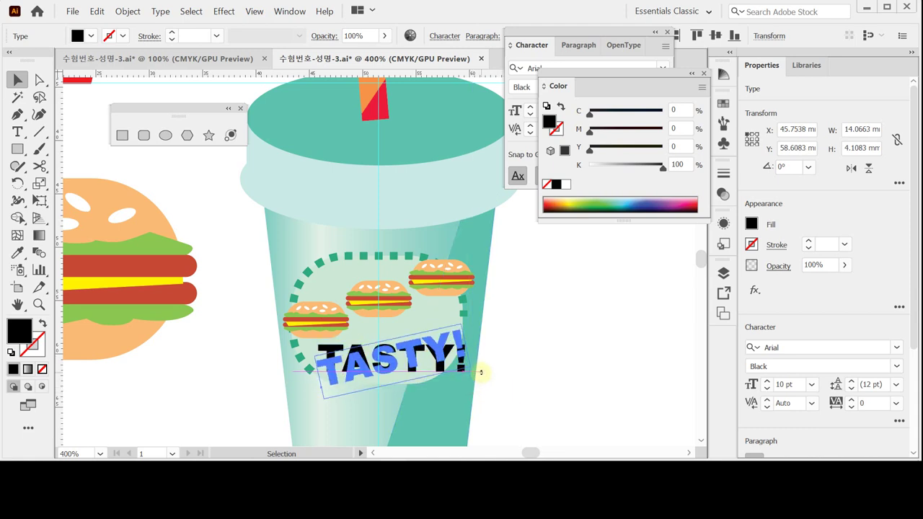
left_click_drag(481, 369, 481, 368)
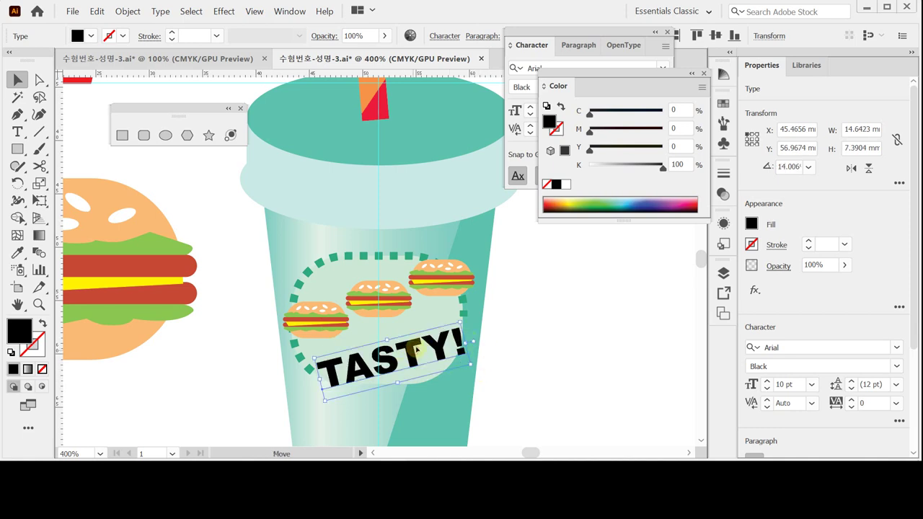
left_click_drag(412, 351, 417, 363)
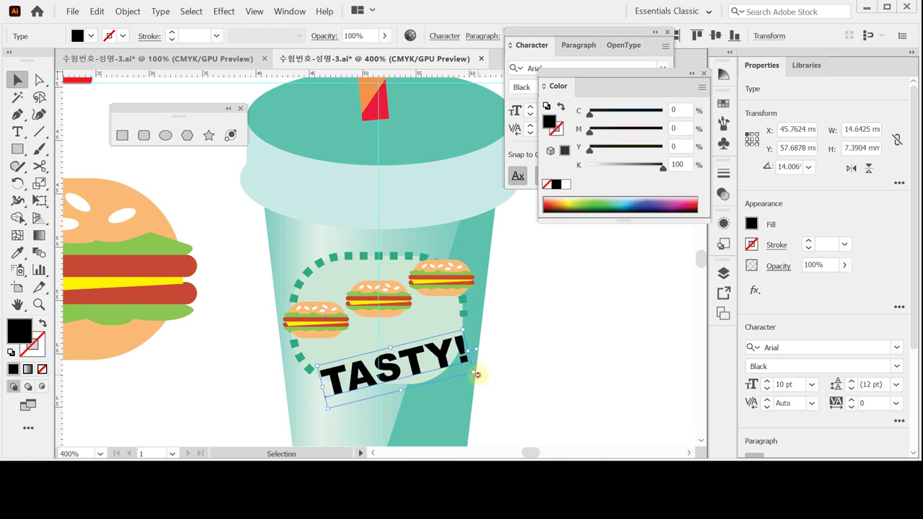
left_click_drag(477, 374, 475, 369)
left_click_drag(412, 361, 415, 361)
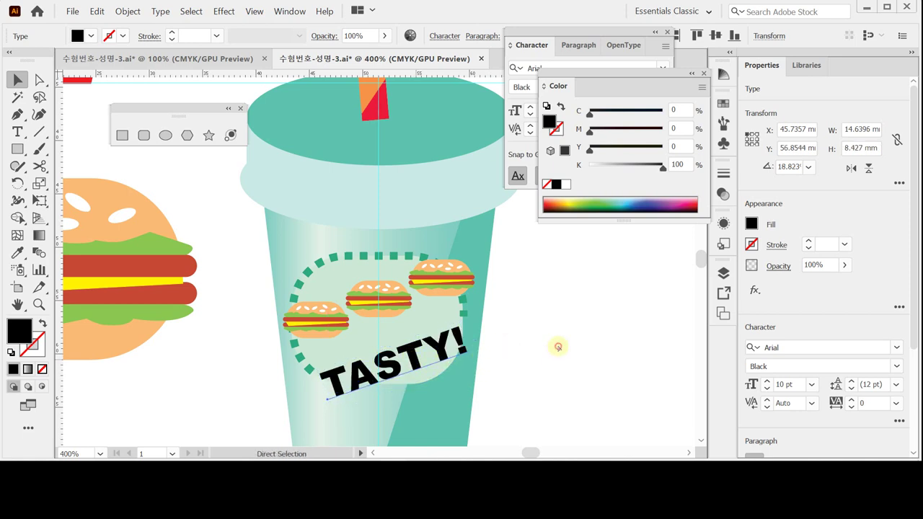
Draw the paper bag's front panel beside the cup with the Pen tool, about 39.5 by 54.4 mm, filled C50 M0 Y30 K0
left_click_drag(577, 296, 453, 379)
scroll(497, 274, "up", 2)
scroll(497, 274, "right", 4)
key("ctrl+minus")
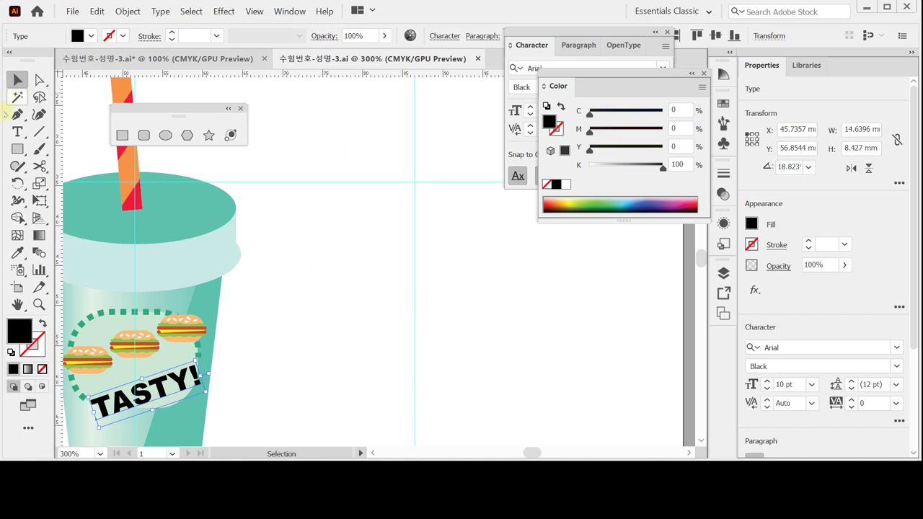
left_click(17, 114)
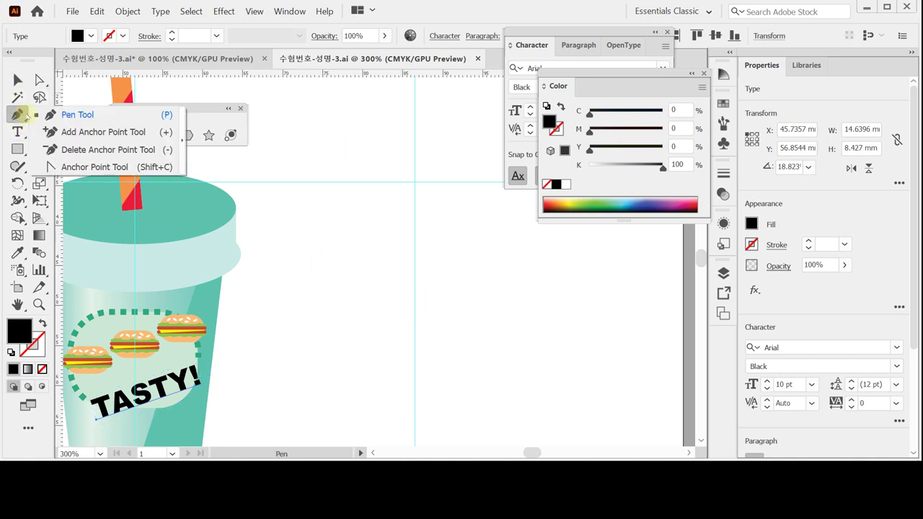
left_click(67, 115)
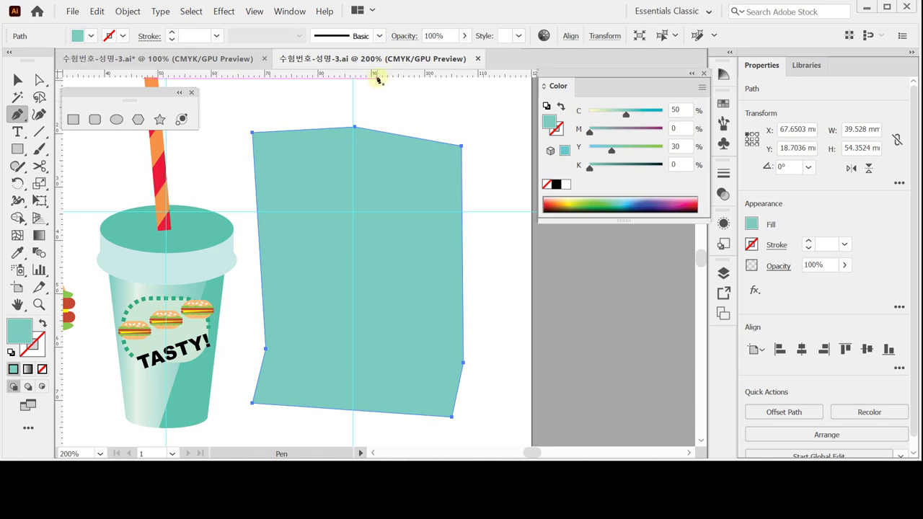
key("ctrl")
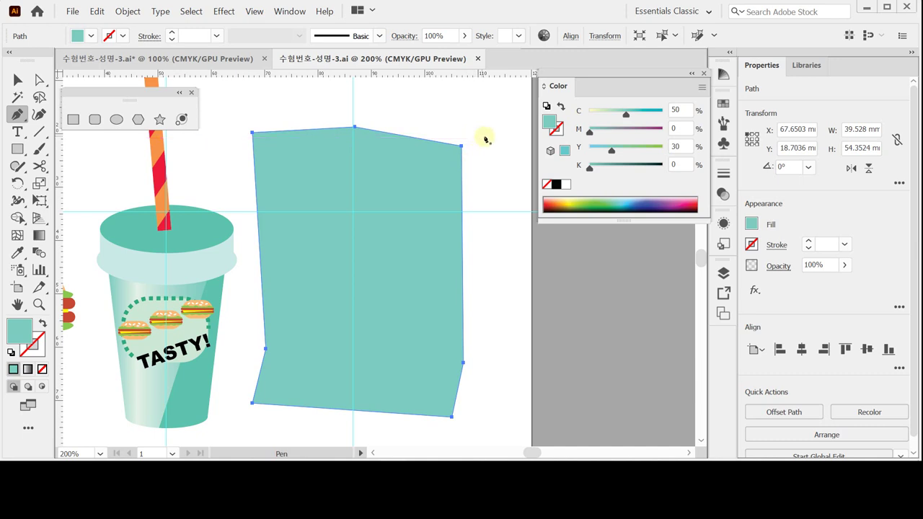
key("ctrl")
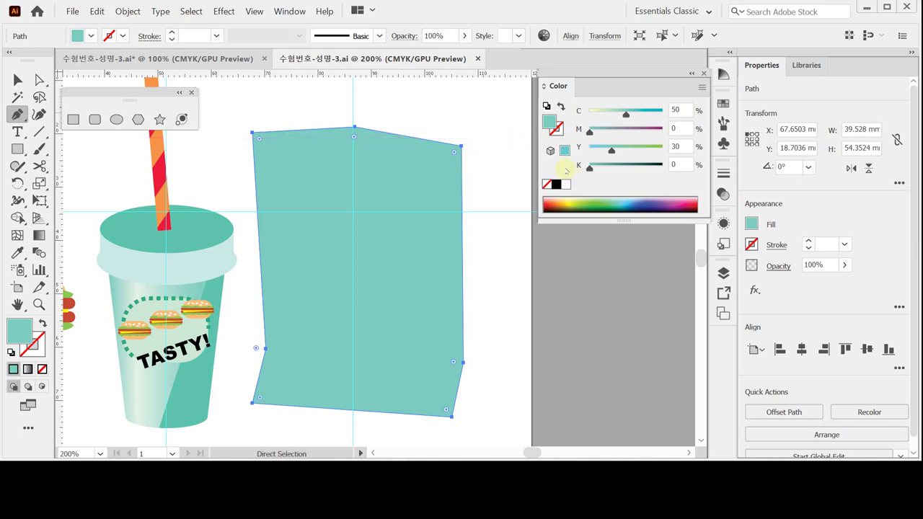
Add the bag's back panel, about 42.9 by 61 mm, filled C60 M0 Y30 K10, and send it backward behind the front panel
left_click(676, 109)
key("ctrl+v")
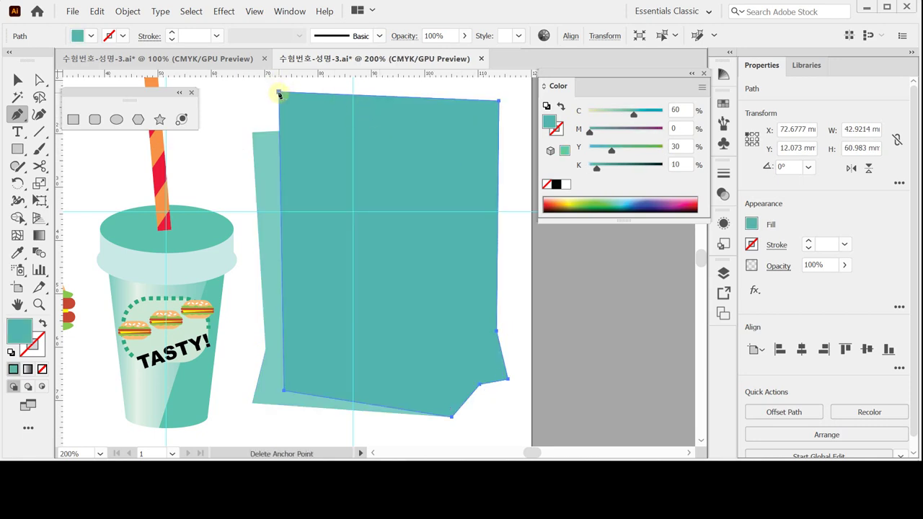
right_click(457, 157)
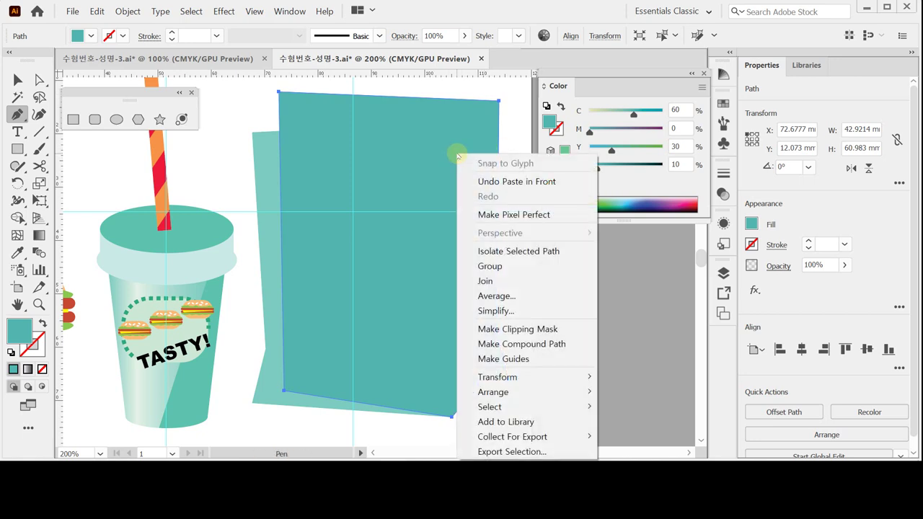
mouse_move(531, 392)
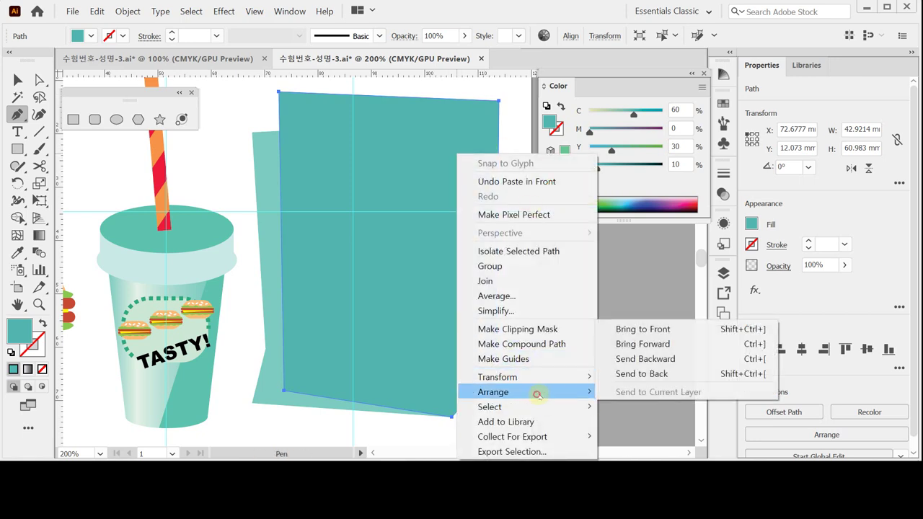
left_click(645, 358)
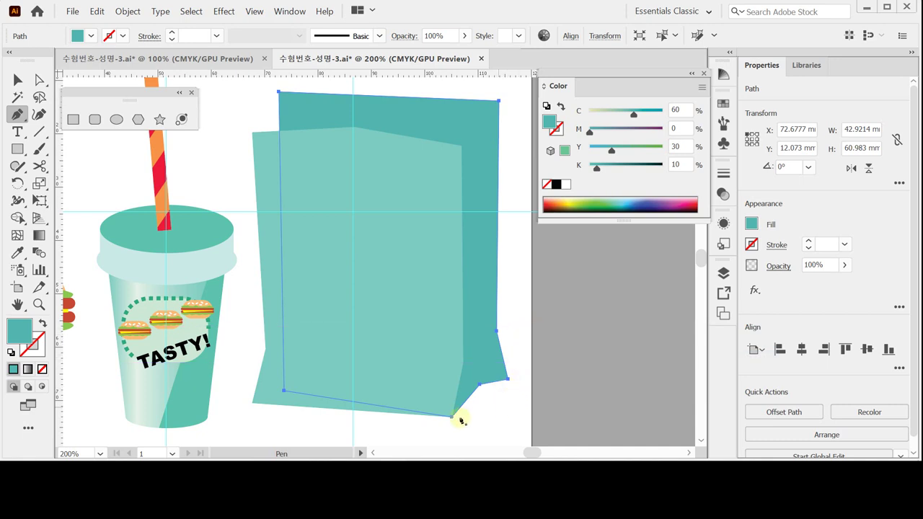
left_click(478, 388)
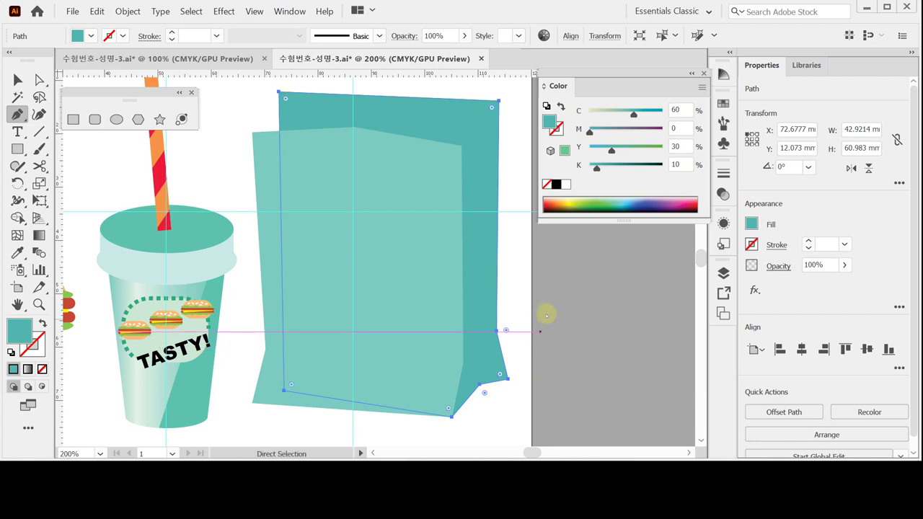
left_click(547, 311, "ctrl")
With nothing selected, set the fill colour for the bag's opening to C50 M0 Y30 K50
left_click(354, 268)
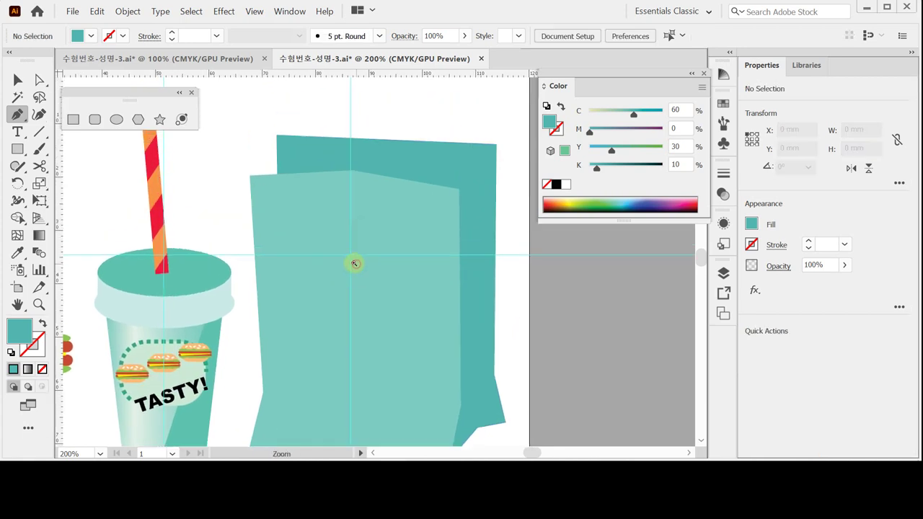
scroll(332, 252, "up", 3)
scroll(310, 281, "right", 3)
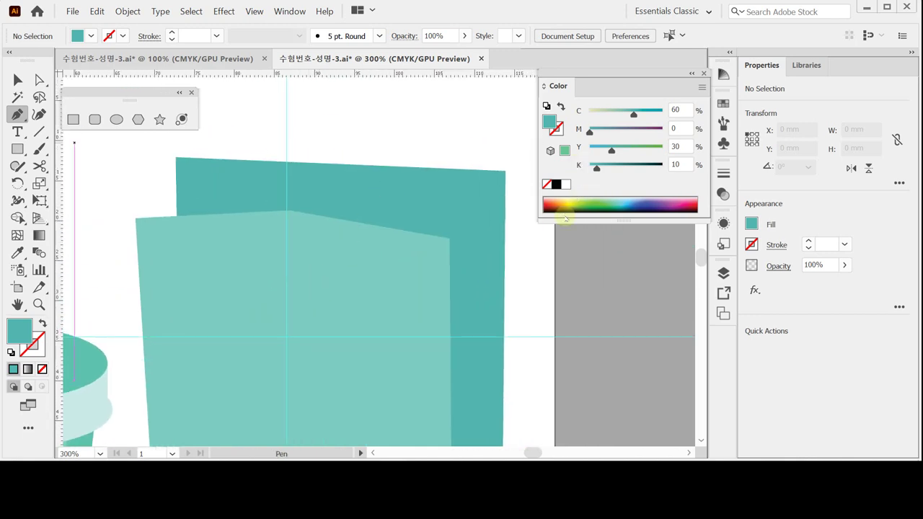
left_click(678, 110)
type("50")
key("Tab")
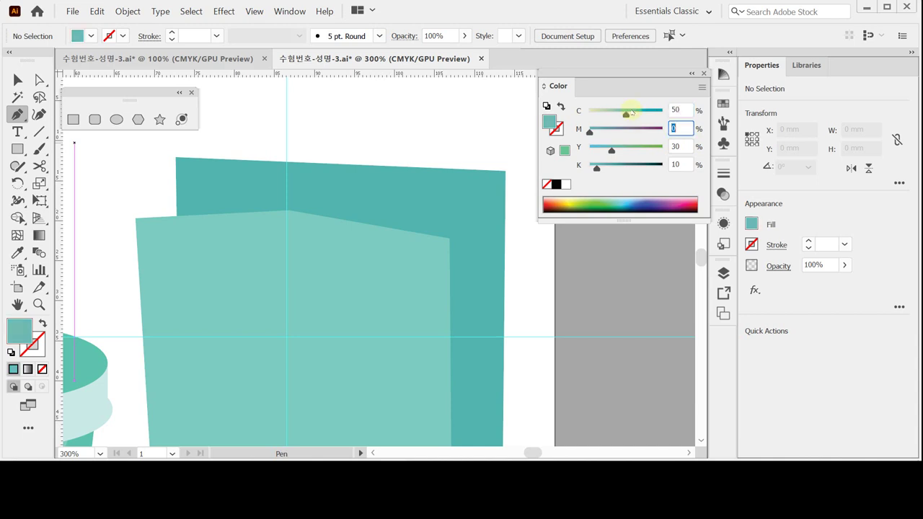
key("Tab")
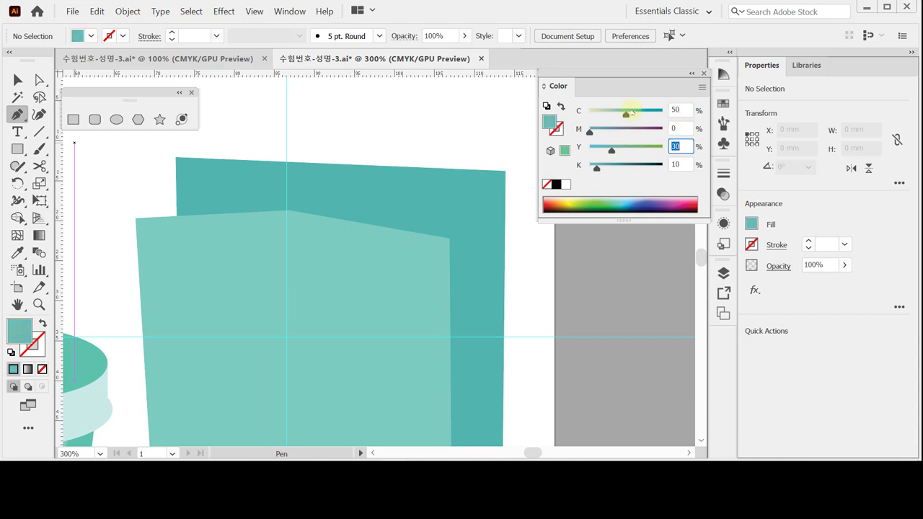
key("Tab")
type("50")
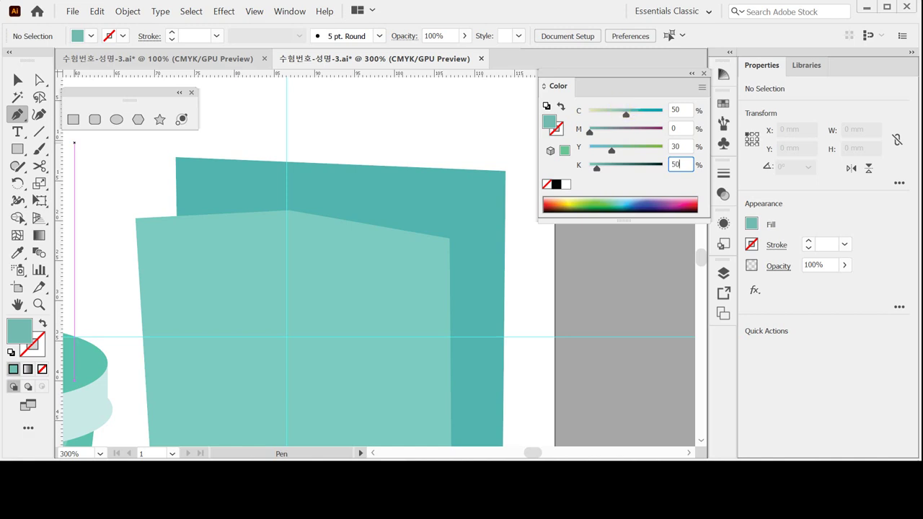
key("Return")
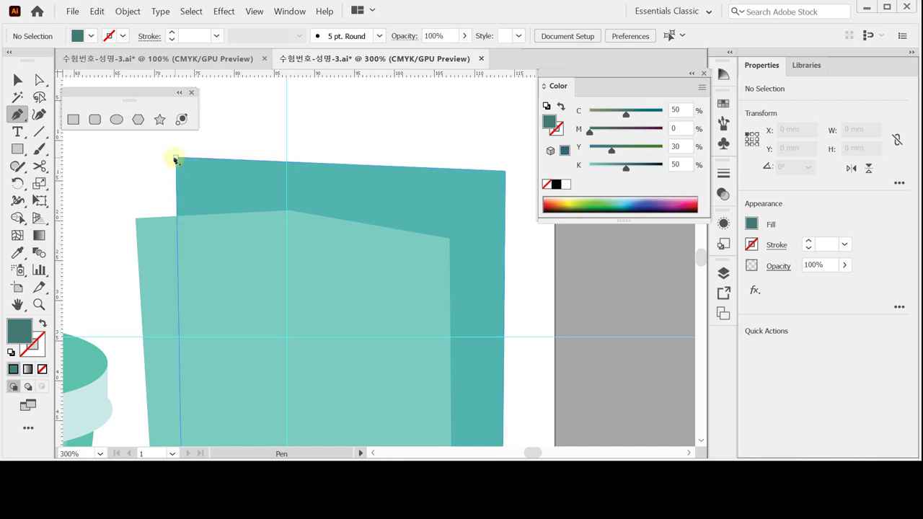
key("Caps_Lock")
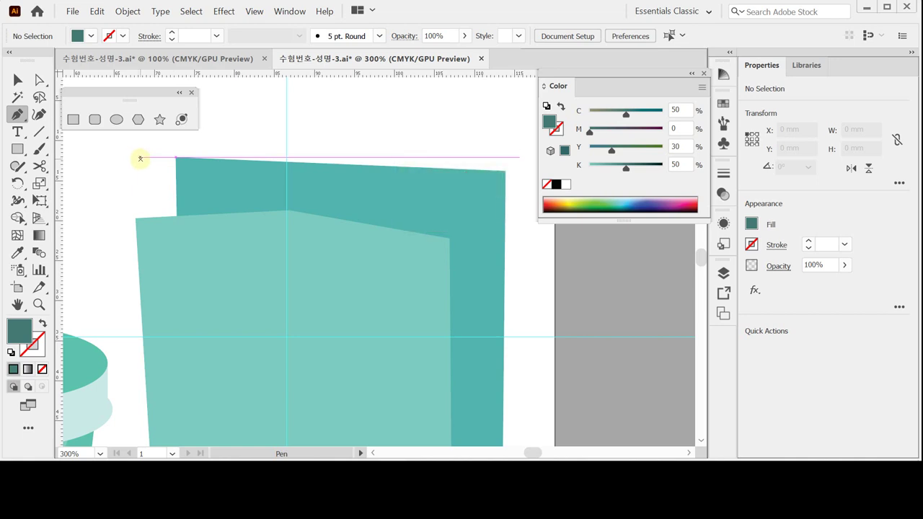
key("Caps_Lock")
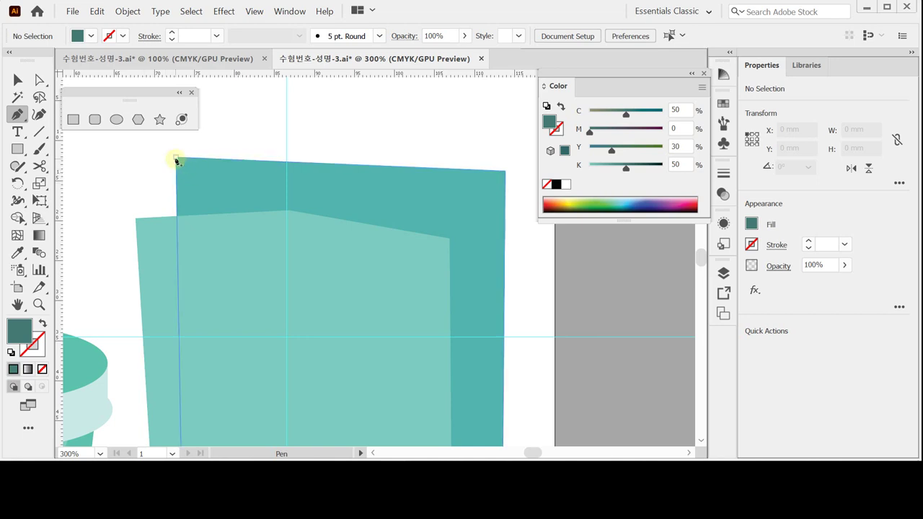
Draw the bag's dark opening with the Pen tool between the front and back panels' upper corners, with an inward fold at each side
left_click(175, 157)
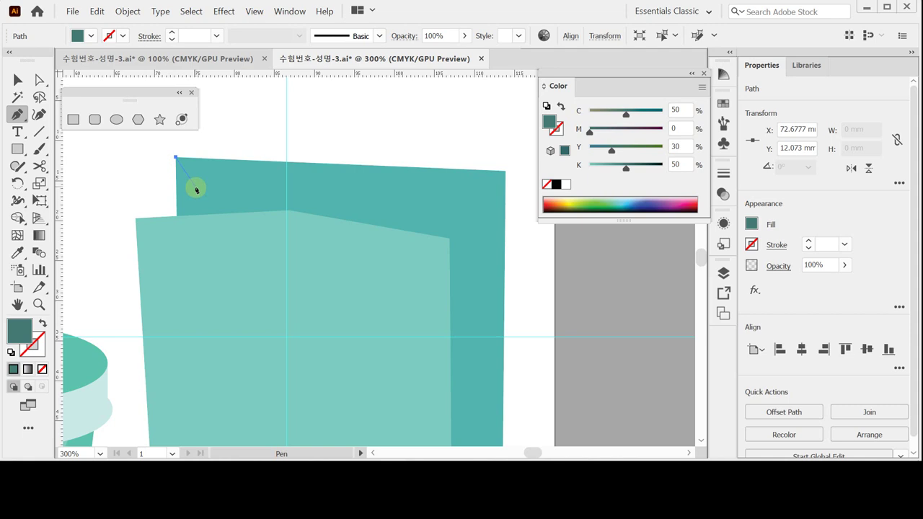
left_click(136, 220)
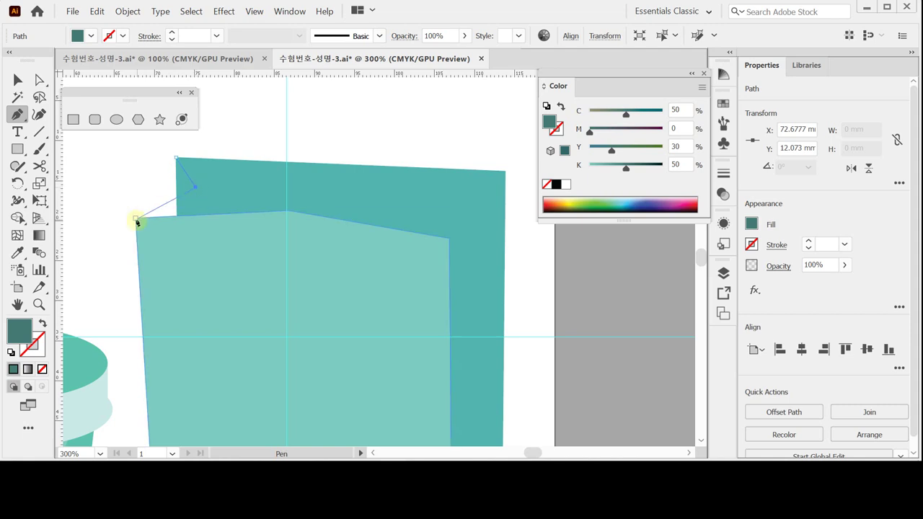
left_click(136, 219)
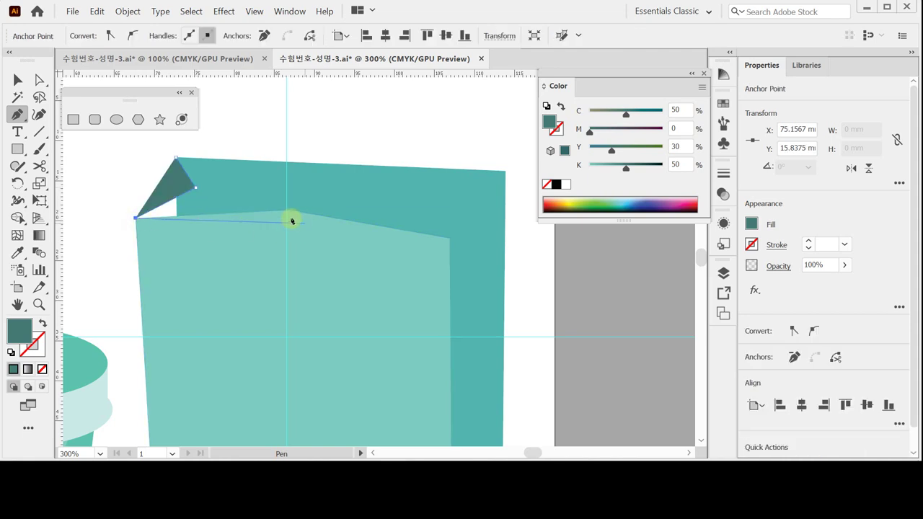
left_click(286, 211)
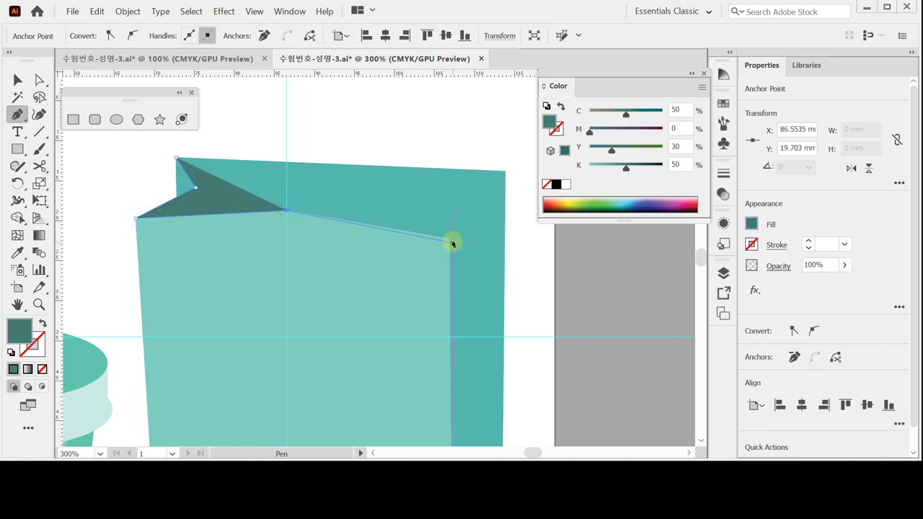
left_click(451, 240)
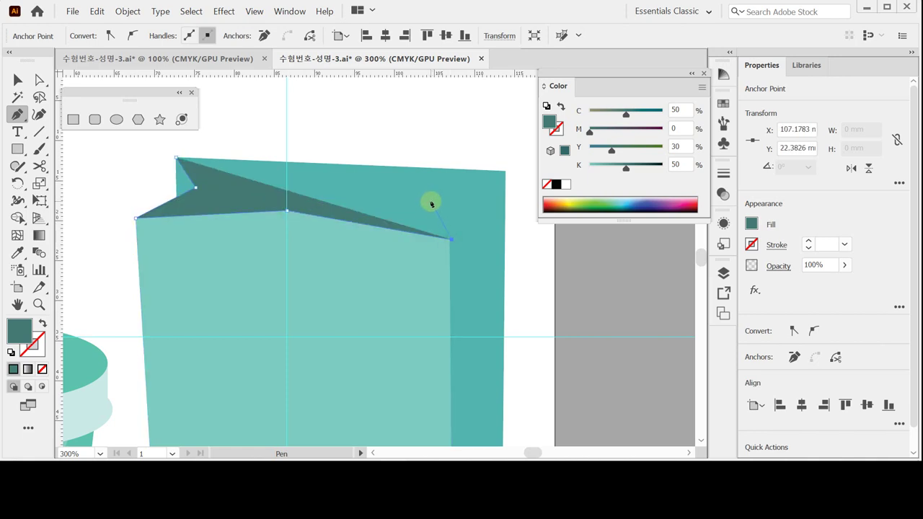
left_click(430, 204)
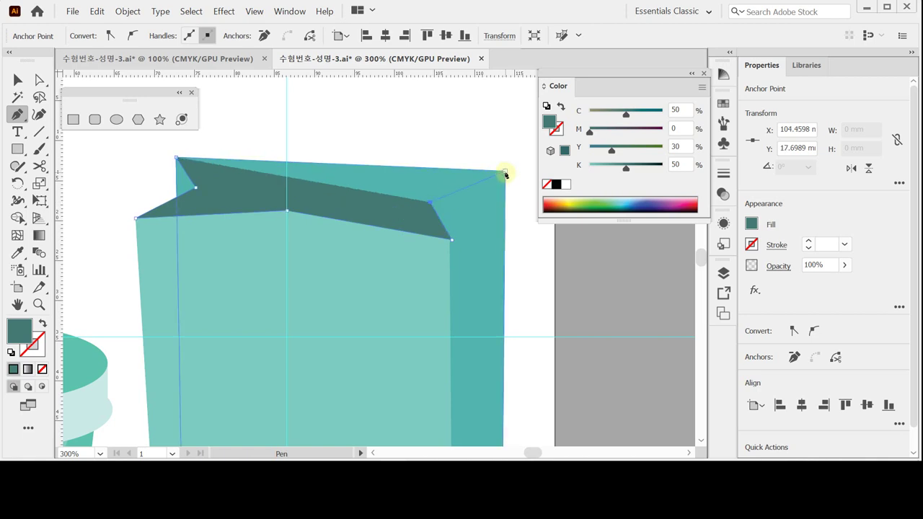
left_click(505, 172)
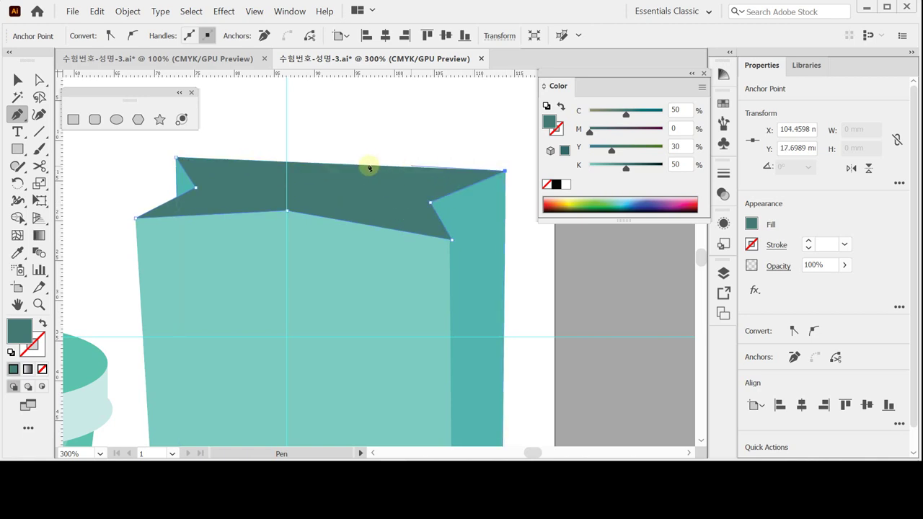
left_click(330, 167)
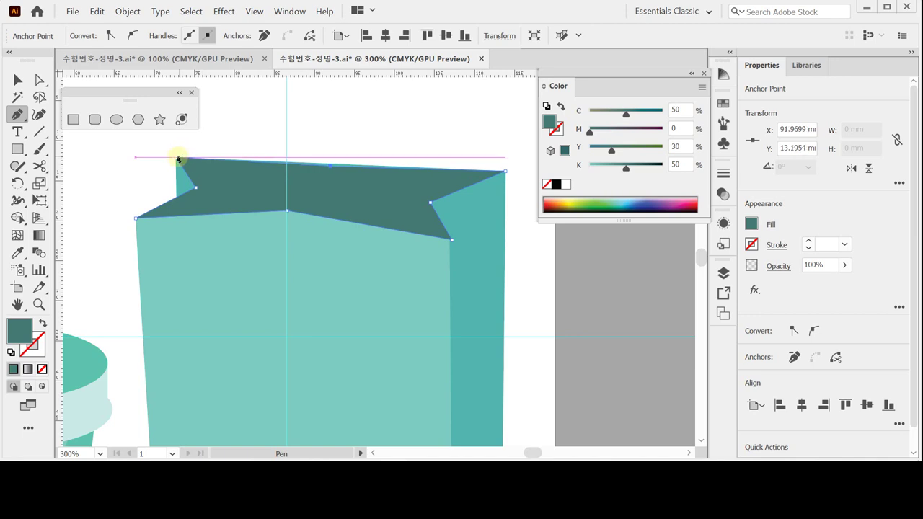
Nudge the middle anchor point on the opening's upper edge up 0.25 mm to meet the back panel's edge, and deselect the shape
left_click(330, 169, "ctrl")
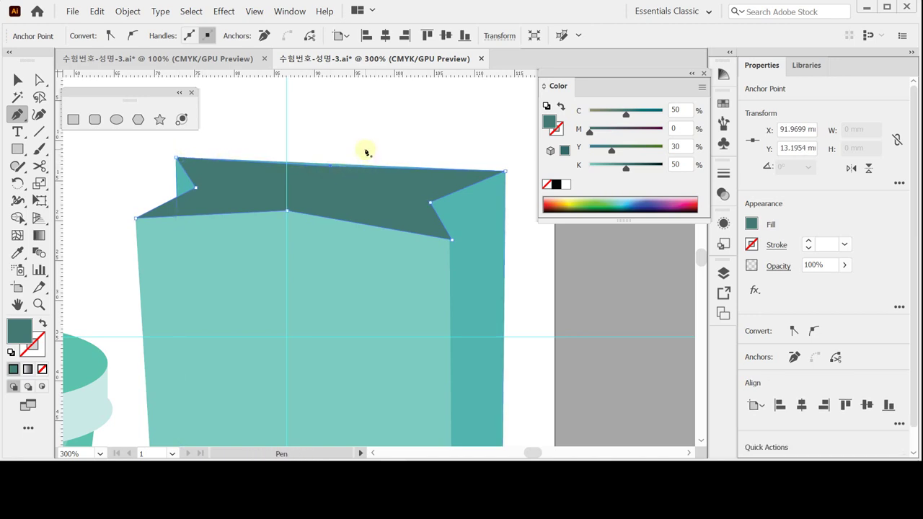
key("Up")
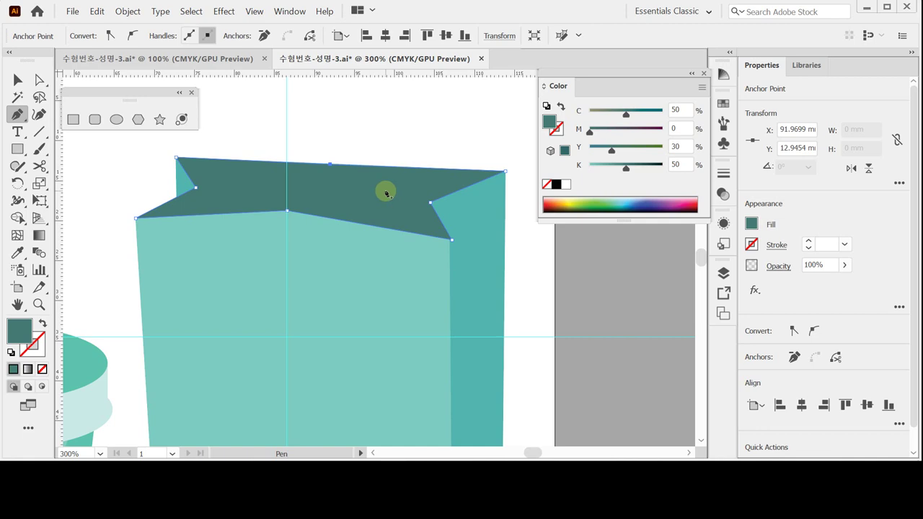
left_click(299, 124, "ctrl")
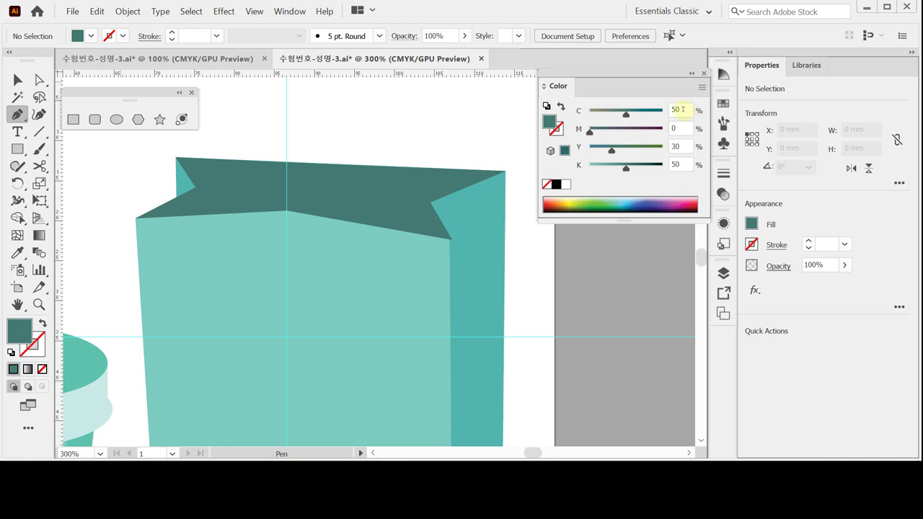
Set the fill's K value to 80% and draw a triangular shadow at the bag opening's left fold with the Pen tool
left_click(679, 165)
type("80")
key("Return")
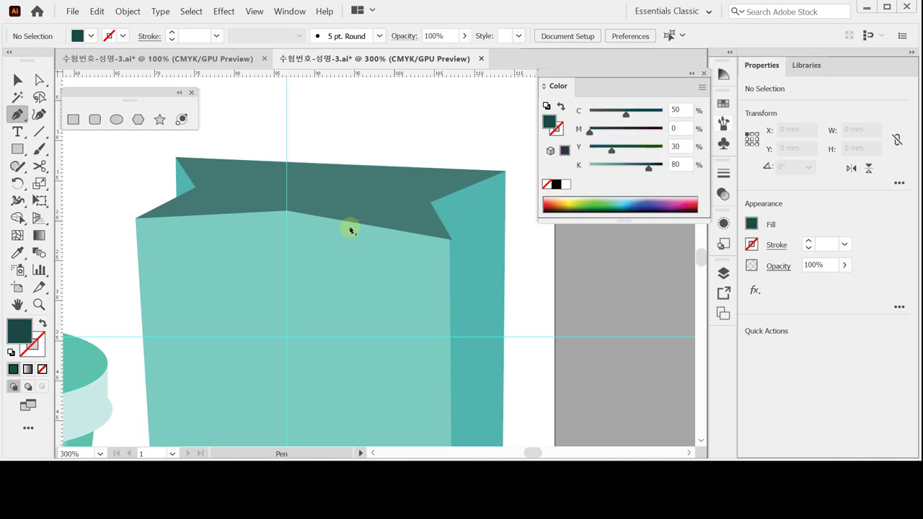
left_click(230, 215, "ctrl")
left_click(330, 268, "ctrl")
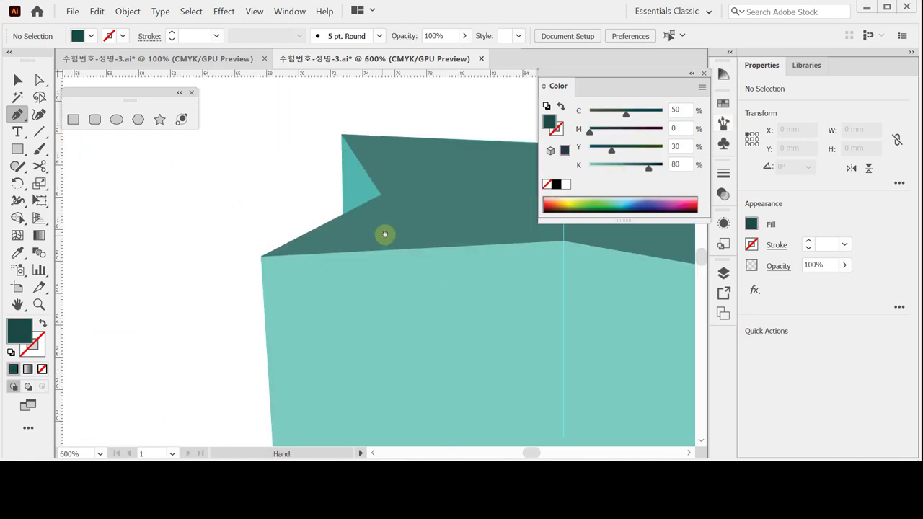
left_click_drag(385, 235, 163, 270)
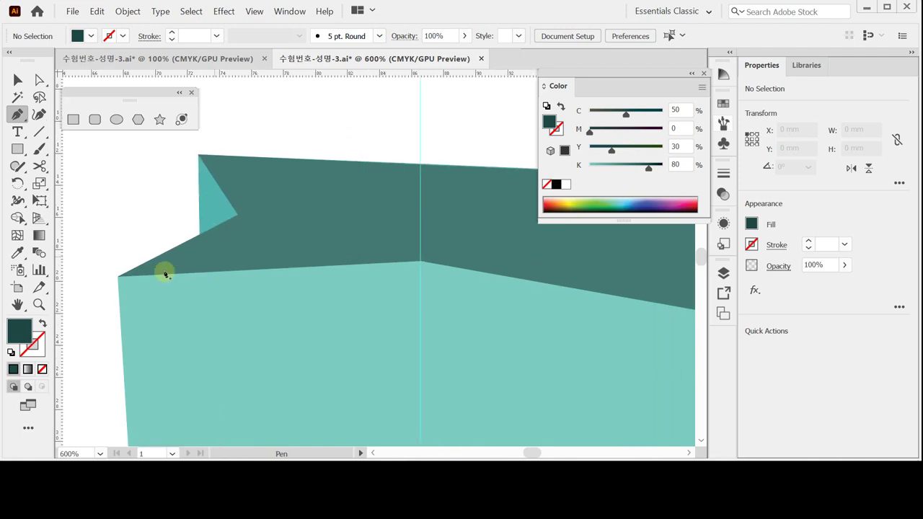
left_click(118, 277)
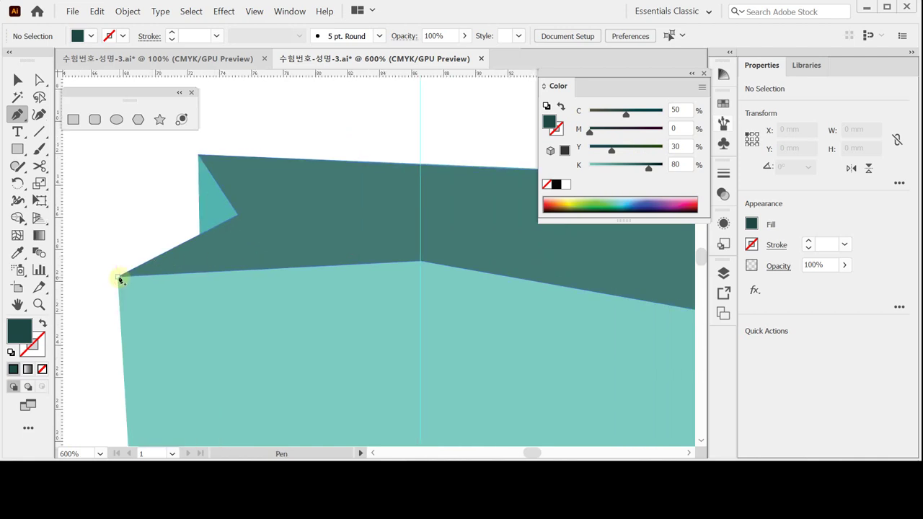
left_click(237, 214)
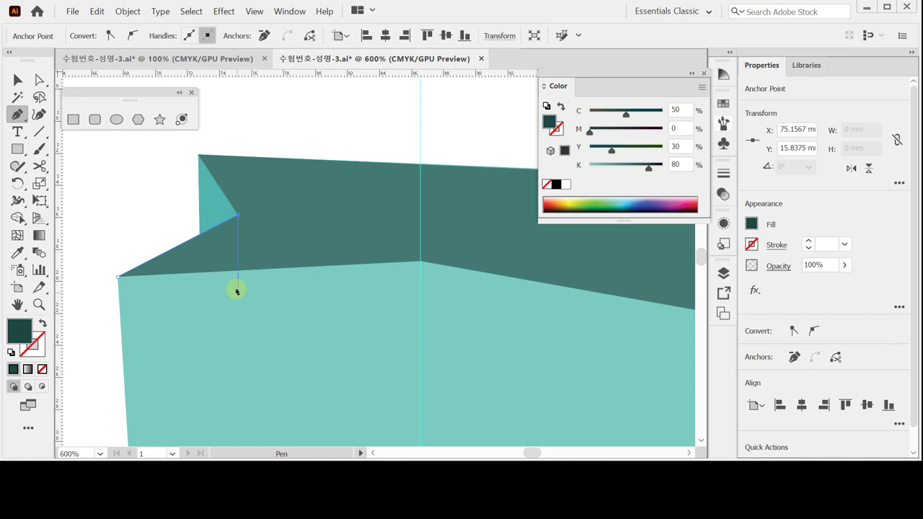
left_click(237, 290)
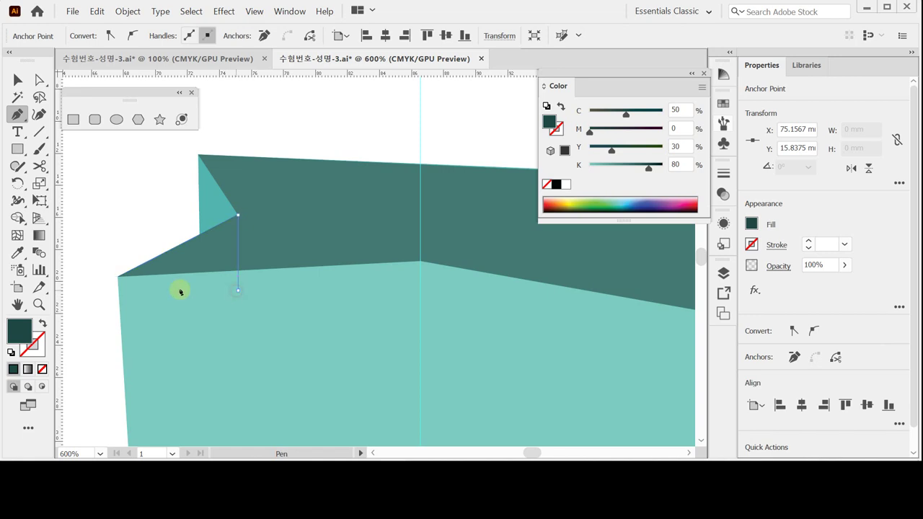
left_click(119, 279)
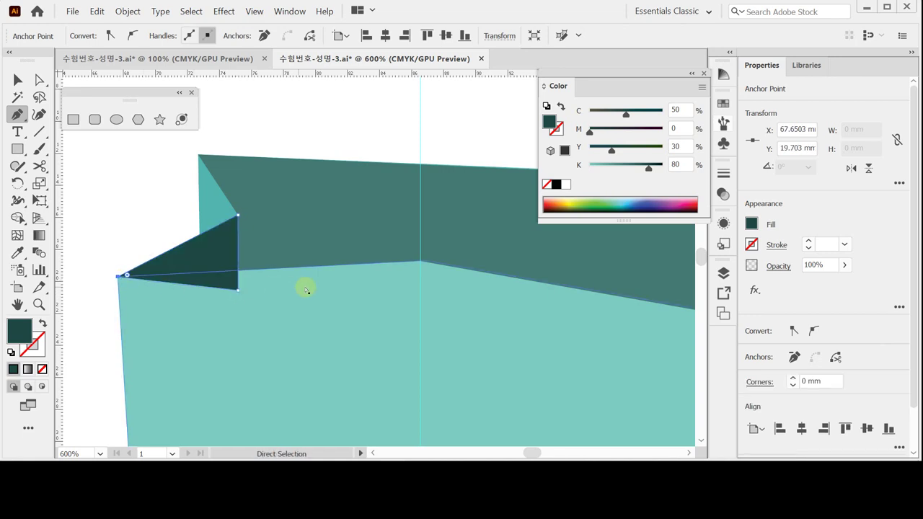
Draw a matching dark triangular shadow at the bag opening's right fold, between the inward fold point and the front panel's upper corner
left_click_drag(443, 303, 285, 295)
left_click_drag(401, 299, 236, 278)
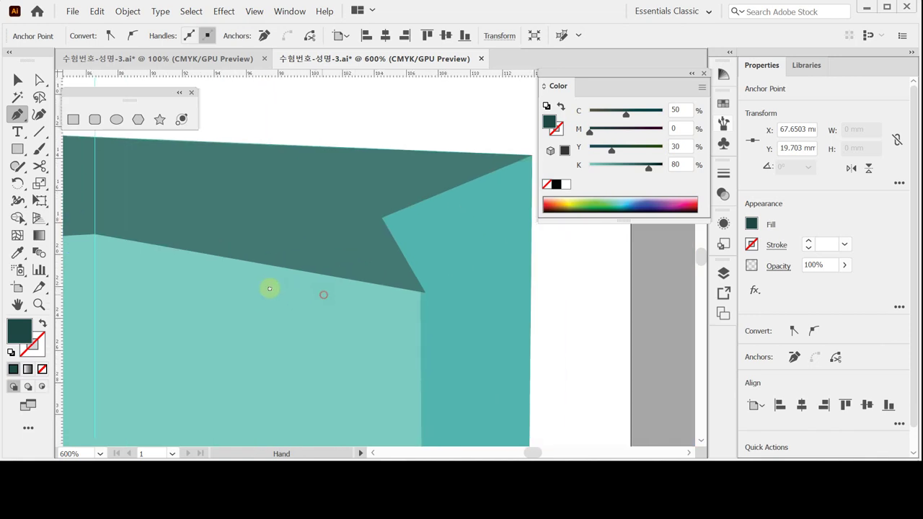
left_click_drag(324, 295, 272, 290)
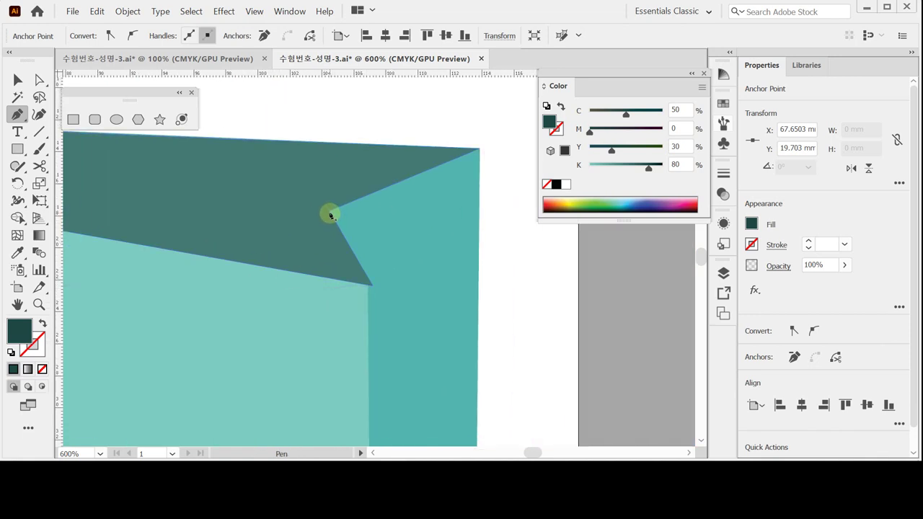
left_click(372, 286)
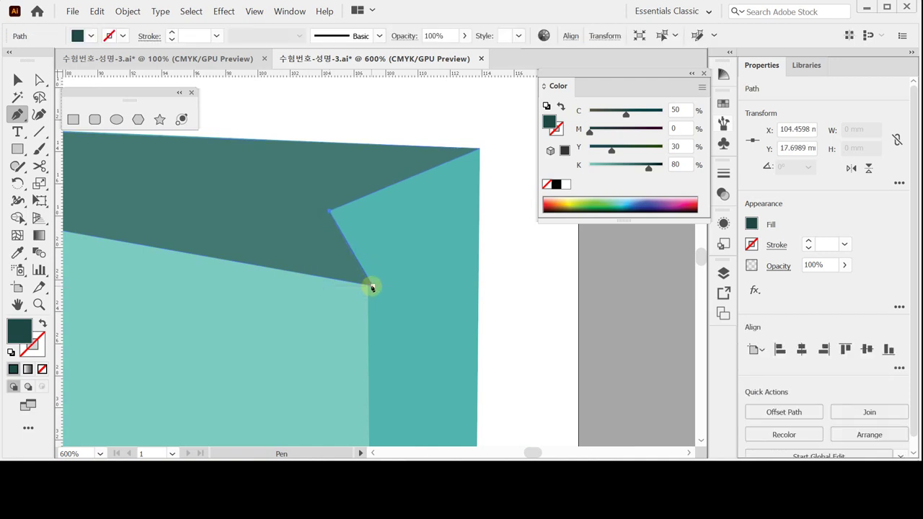
mouse_move(372, 287)
left_mouse_down()
mouse_move(306, 291)
mouse_move(316, 288)
left_mouse_up()
left_click(329, 214)
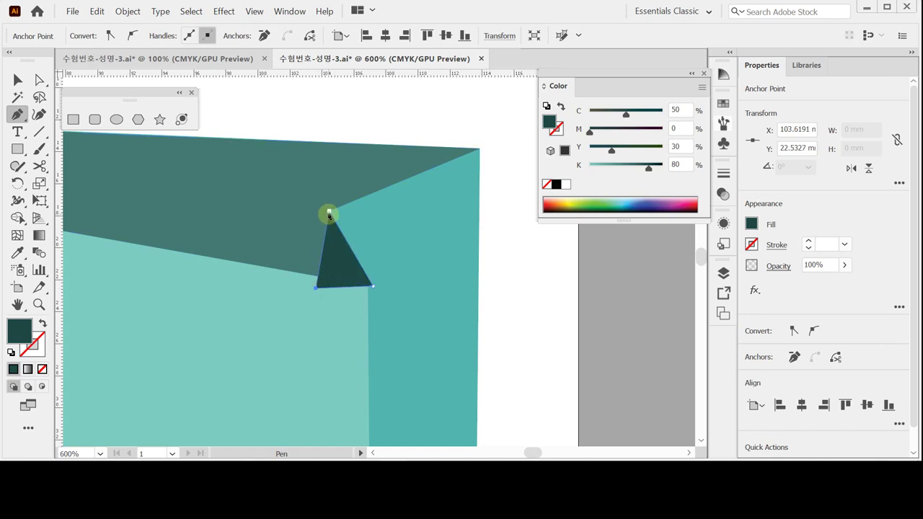
left_click(397, 313, "ctrl")
left_click(316, 319, "ctrl")
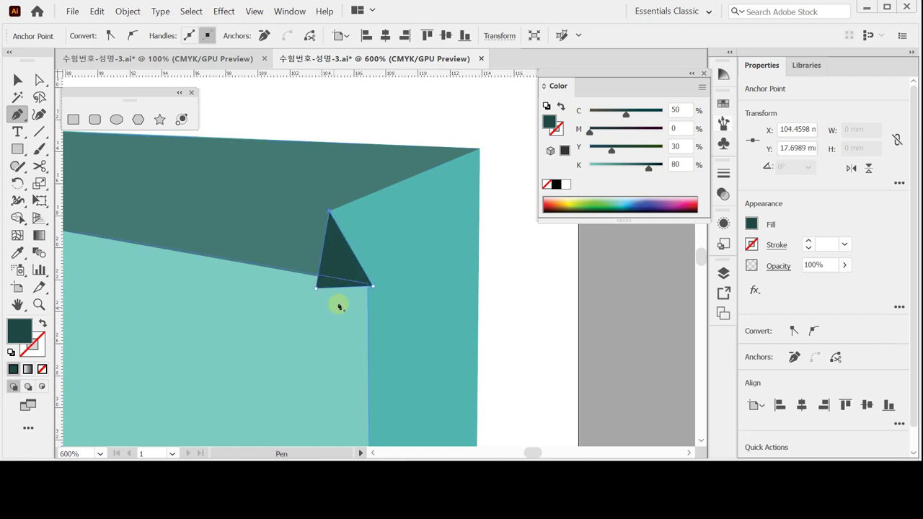
Bring the bag's front panel to the front so it covers the lower parts of both fold triangles, and deselect it
left_click(326, 313, "ctrl+alt")
left_click(347, 291, "ctrl+alt")
left_click(346, 290, "ctrl+alt")
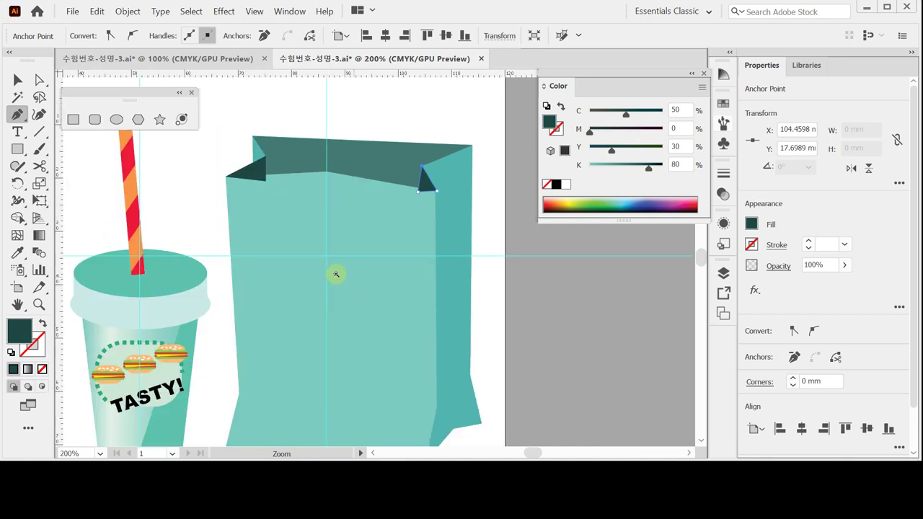
left_click(337, 275, "ctrl")
right_click(336, 274)
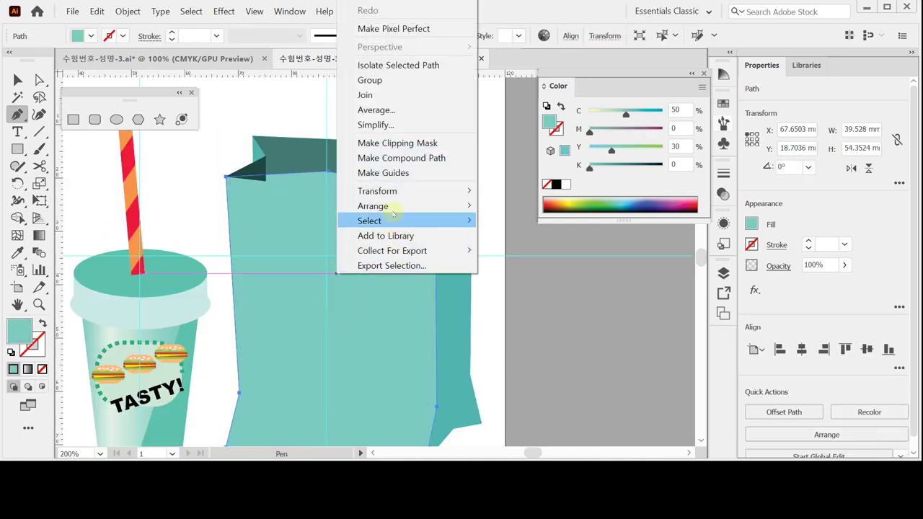
mouse_move(457, 209)
left_click(502, 210)
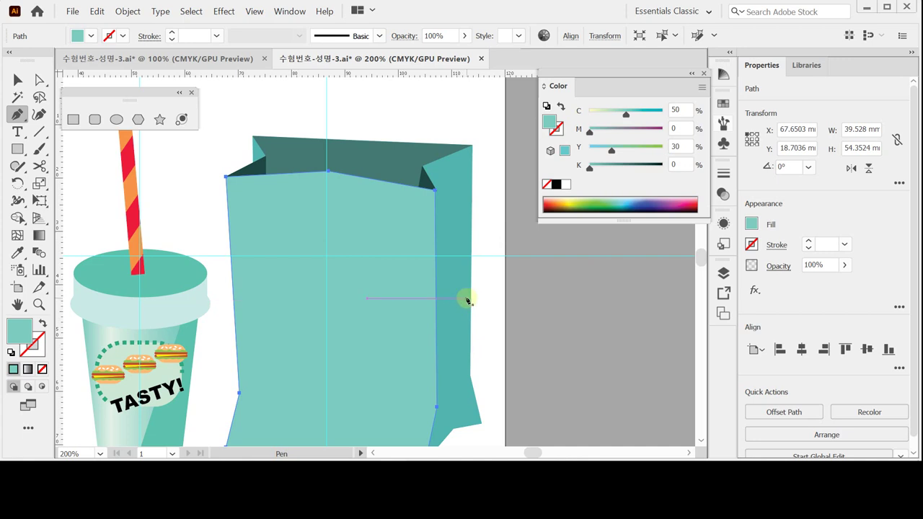
left_click(17, 78)
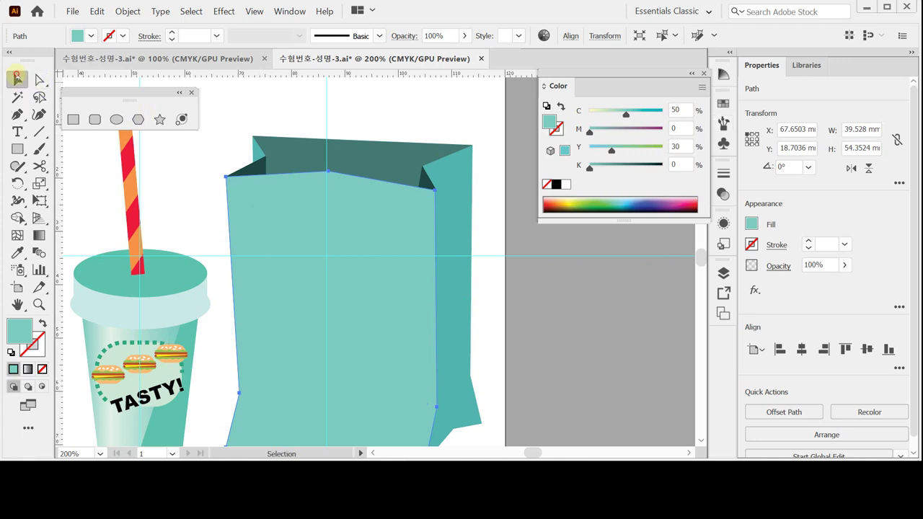
left_click(317, 262)
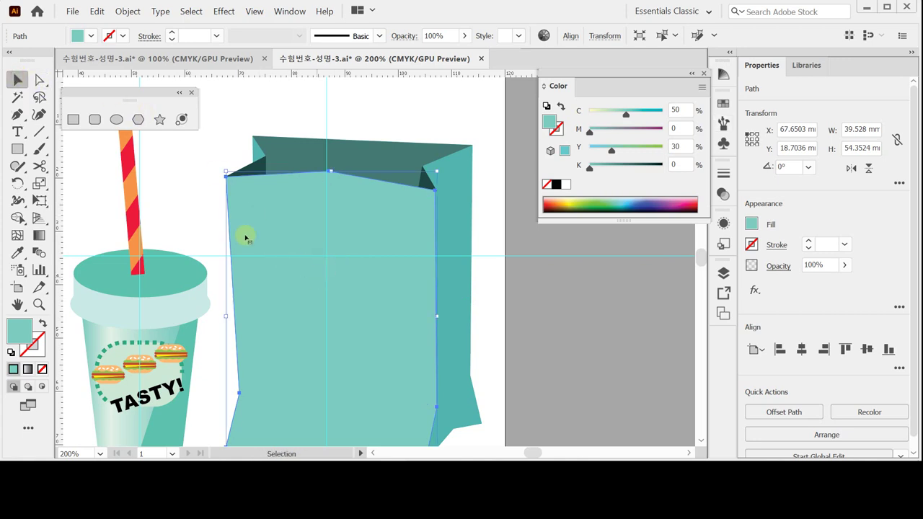
left_click(199, 189)
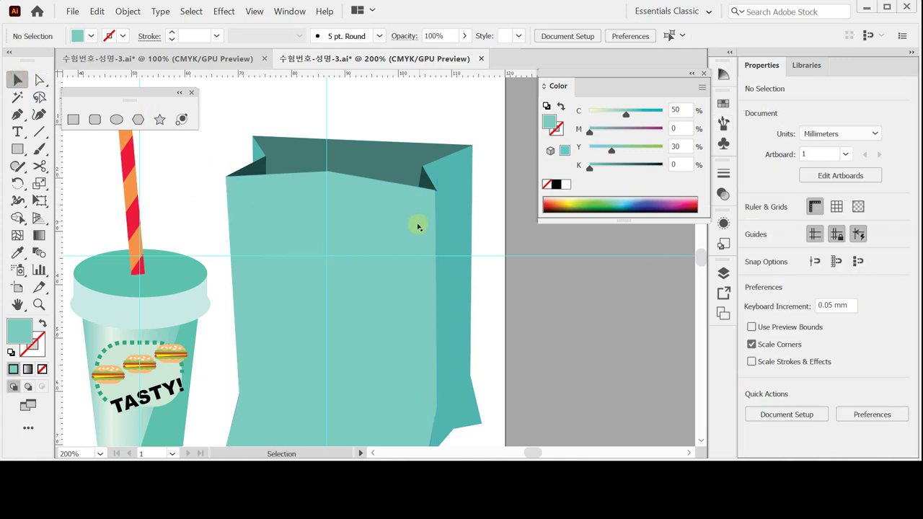
In outline view, average the overlapping anchor points at the front panel's upper-right corner on both axes, and save the document in preview view
key("ctrl+y")
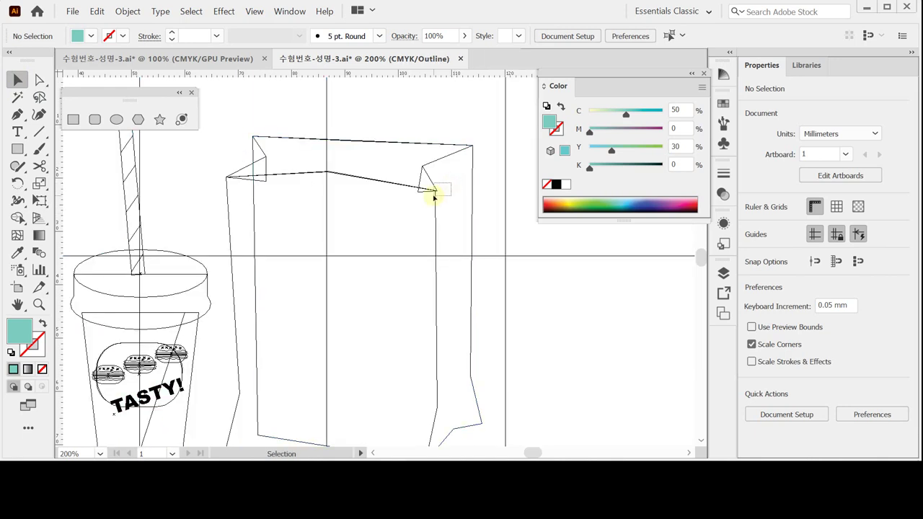
left_click_drag(433, 195, 433, 195)
key("a")
left_click(367, 116)
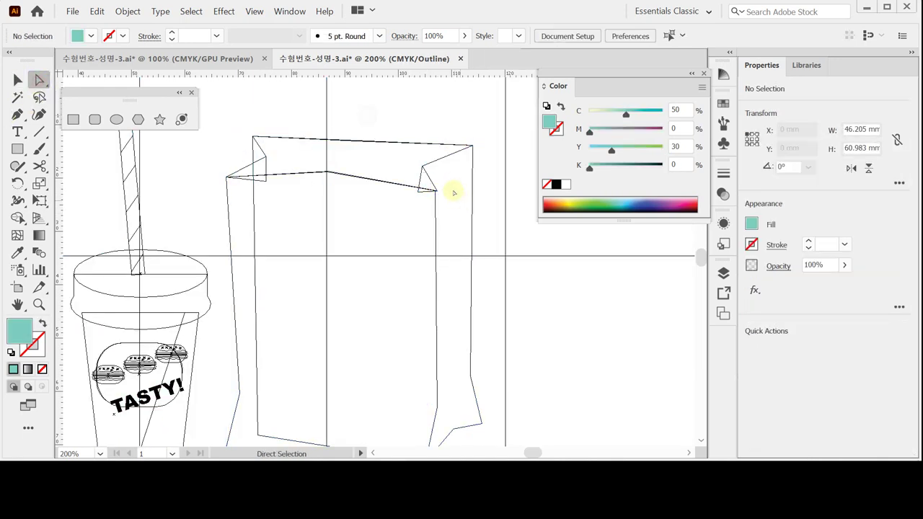
left_click(434, 191)
right_click(447, 189)
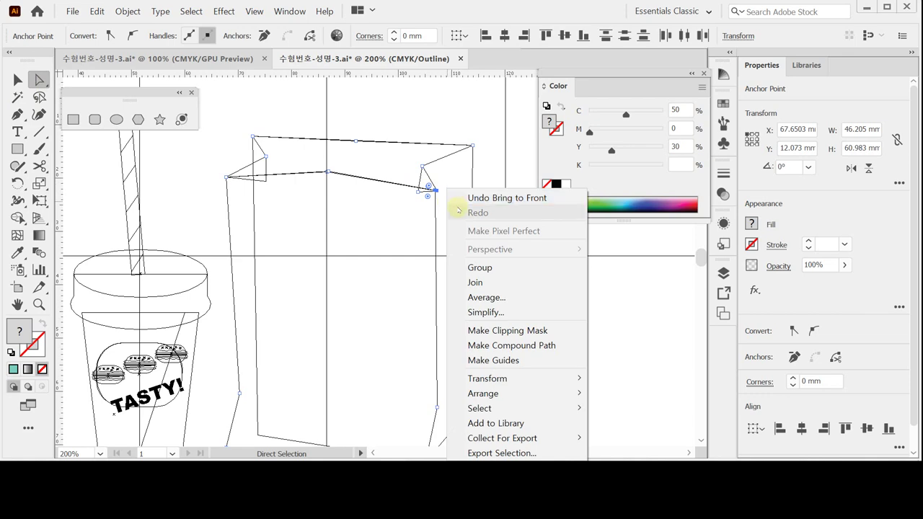
left_click(503, 299)
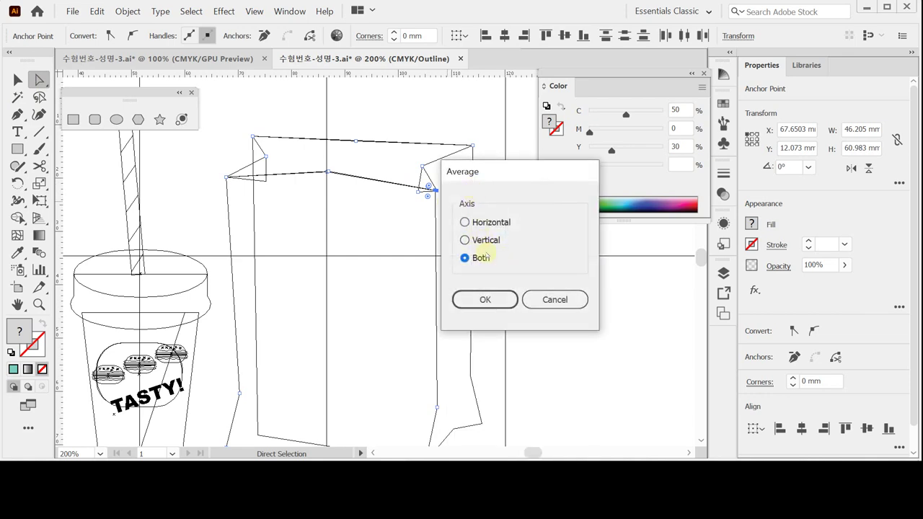
left_click(485, 299)
key("v")
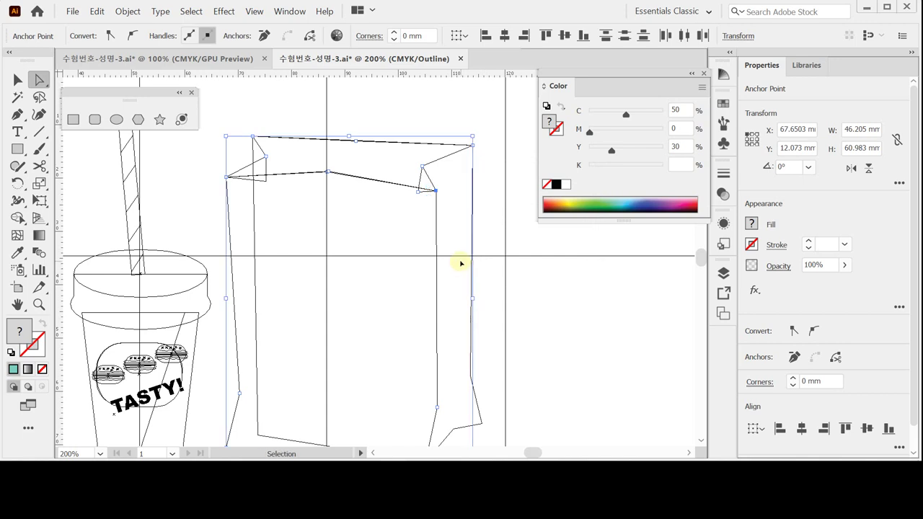
key("ctrl+y")
left_click(494, 251)
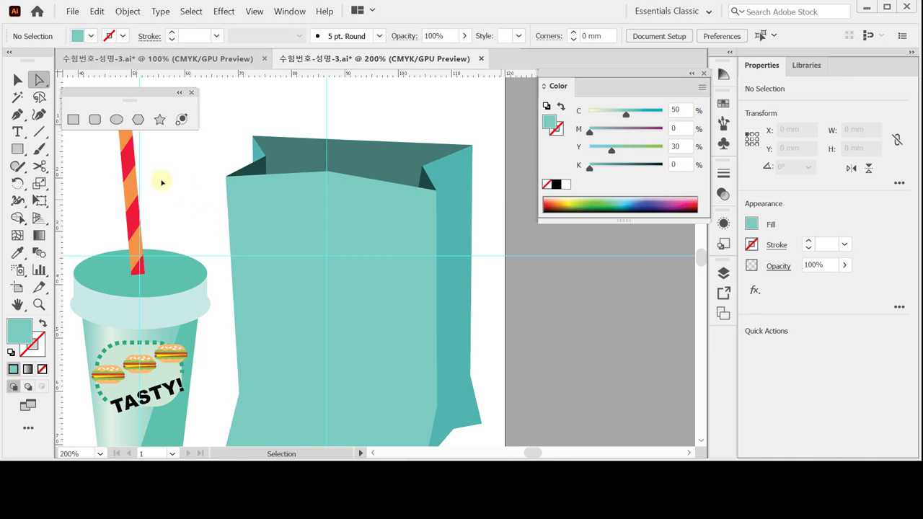
key("ctrl+s")
Duplicate the whole French fries illustration and place the copy above the artboard over the paper bag, at about X 92 mm, Y -36 mm
left_click_drag(165, 175, 453, 253)
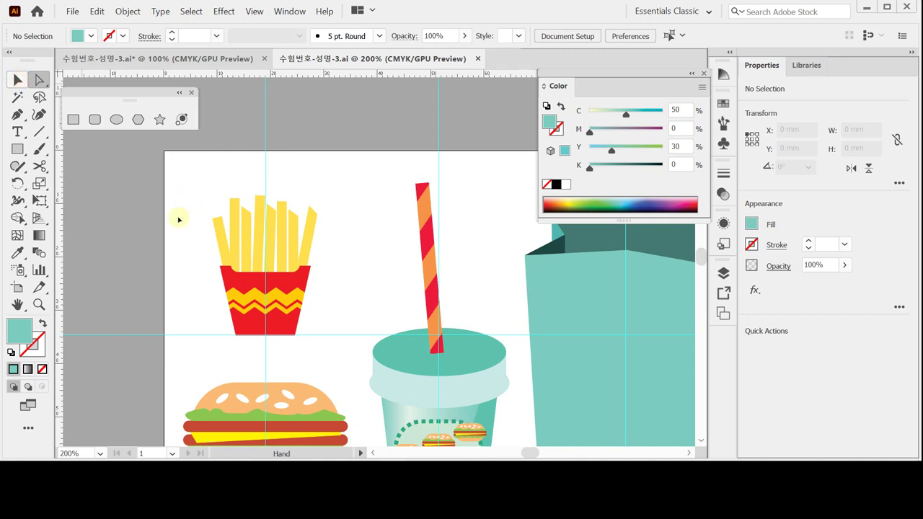
left_click_drag(187, 189, 312, 290)
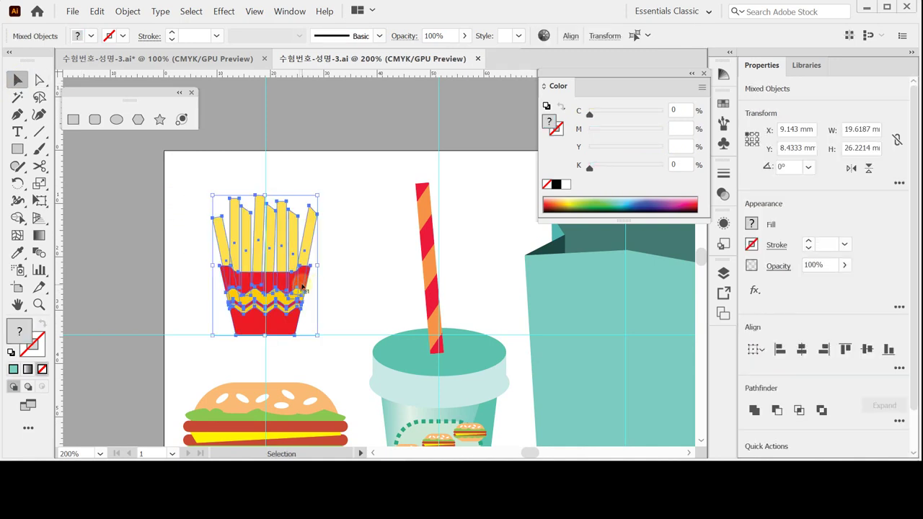
key("a")
left_click_drag(298, 278, 415, 274)
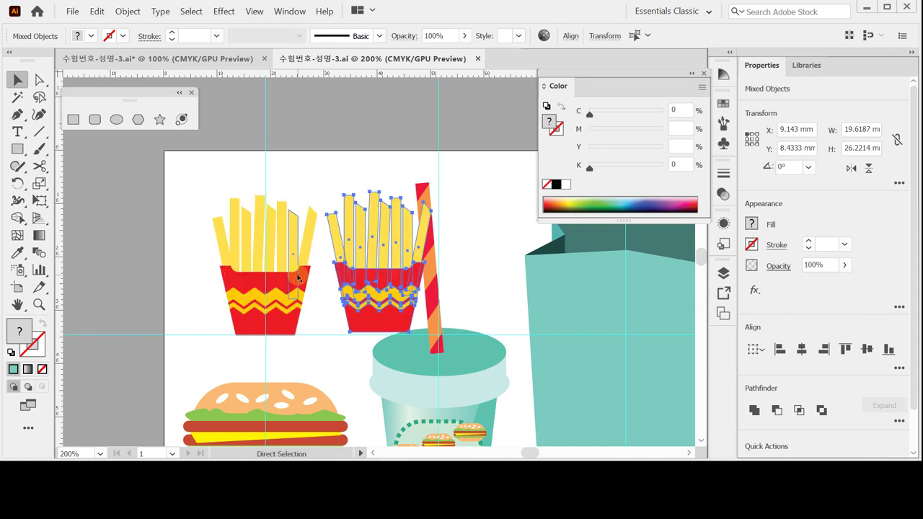
left_click_drag(461, 238, 183, 317)
left_click_drag(136, 348, 382, 150)
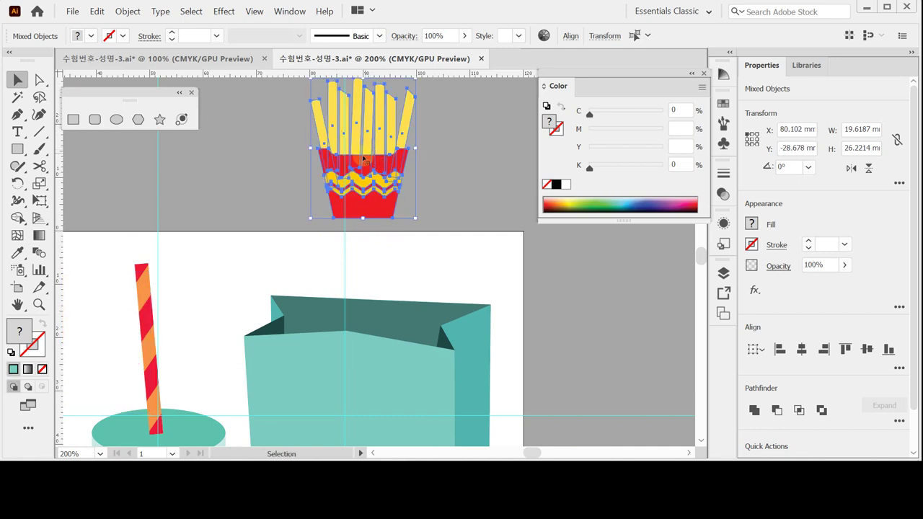
left_click_drag(362, 183, 357, 213)
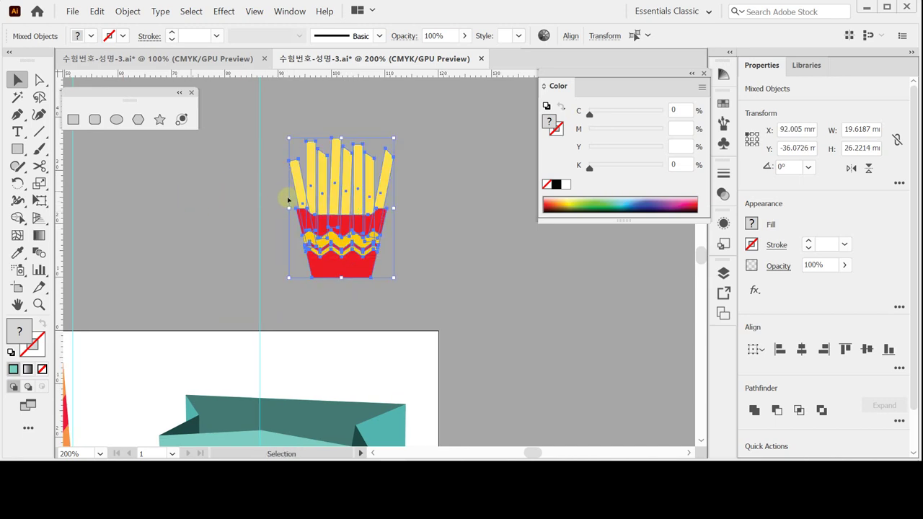
Make a copy of the duplicated fries scaled uniformly to 80% and move it to about X 116.4 mm, Y -16.3 mm
double_click(39, 184)
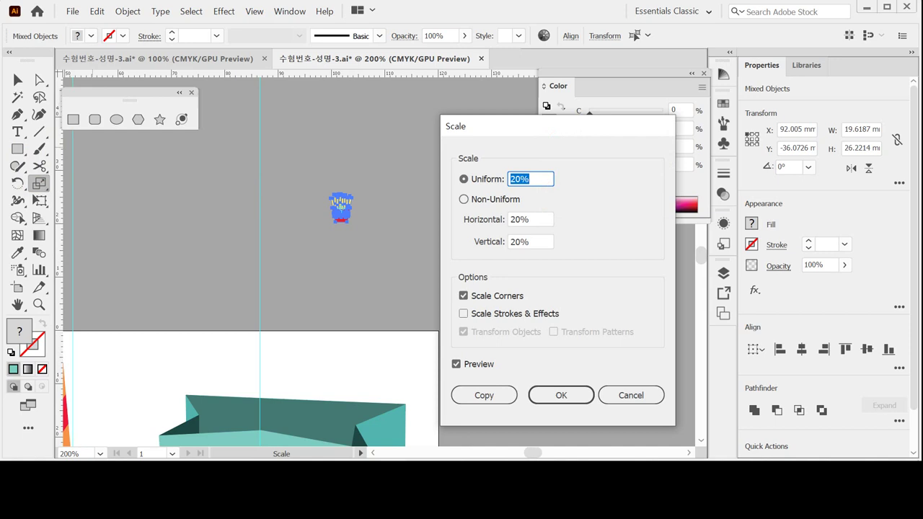
type("80")
left_click(468, 395)
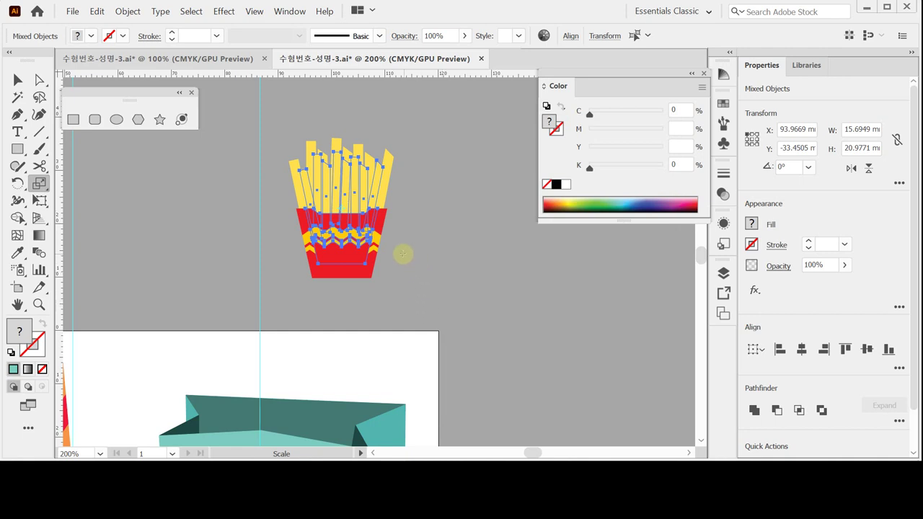
left_click_drag(353, 228, 472, 329)
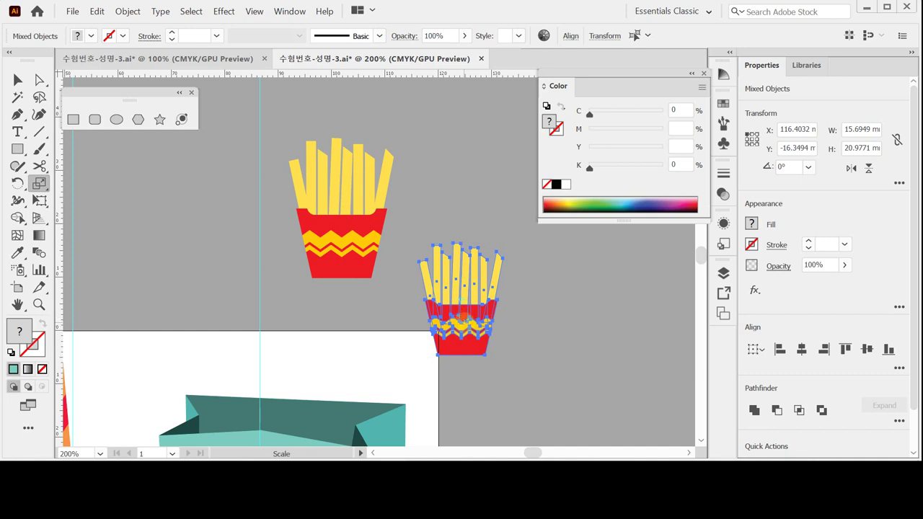
Draw a 50 mm wide, 47 mm high rectangle around both fries copies, placed at about X 87.4 mm, Y -39.6 mm
left_click(80, 118)
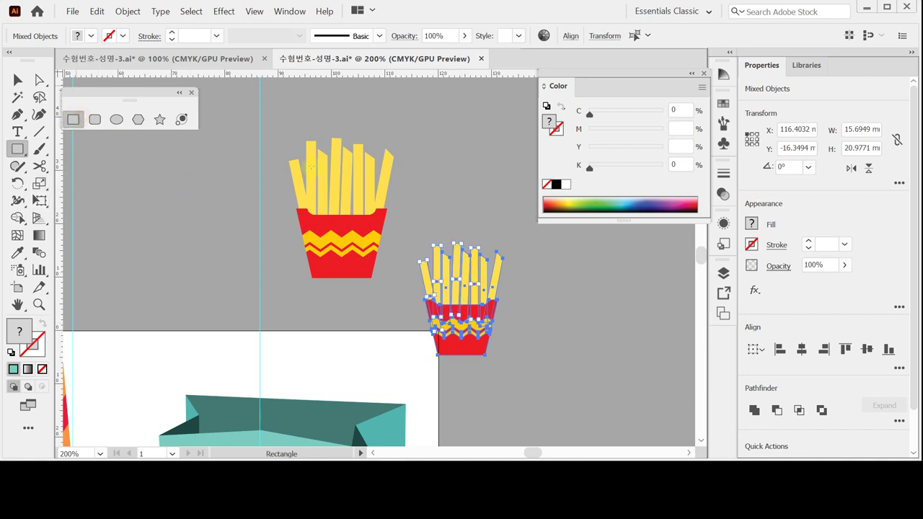
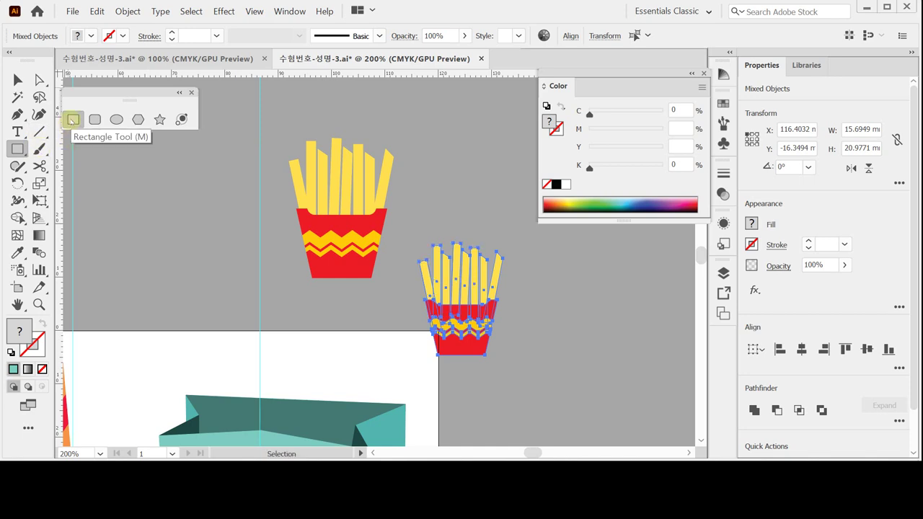
left_click(72, 120)
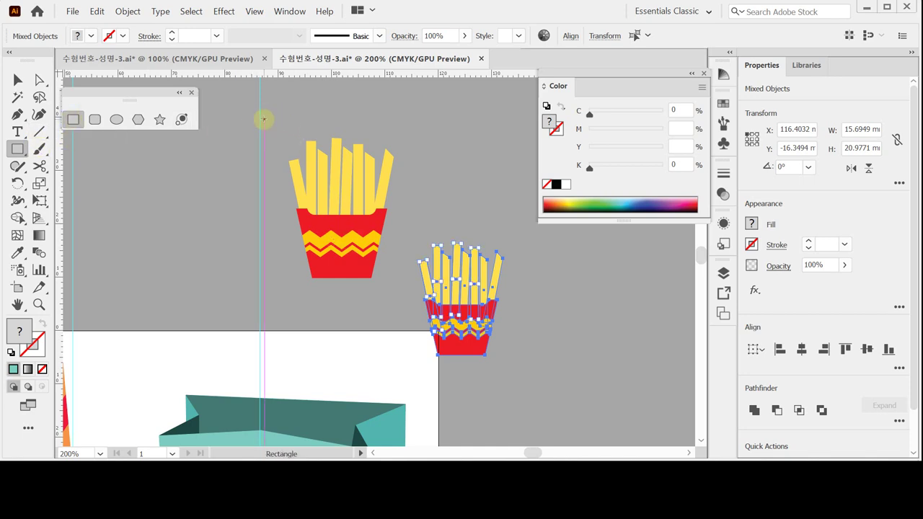
left_click(264, 119)
type("50")
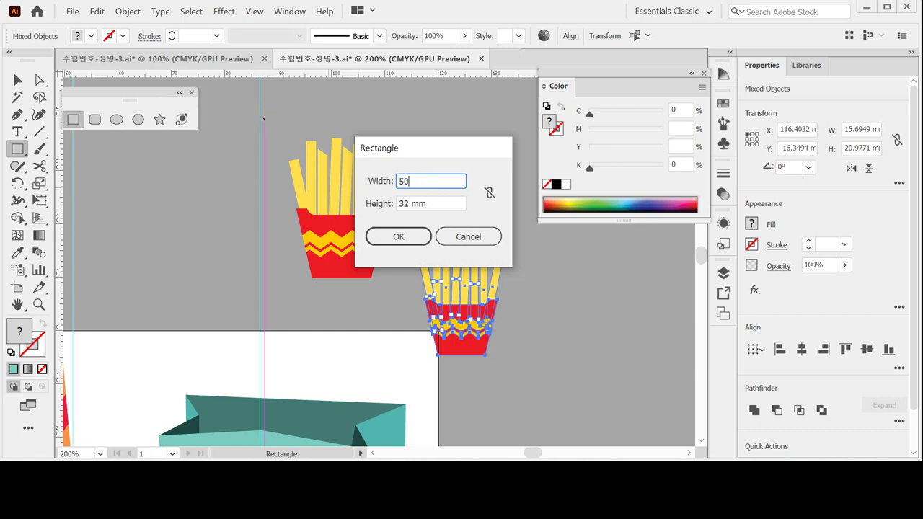
key("Tab")
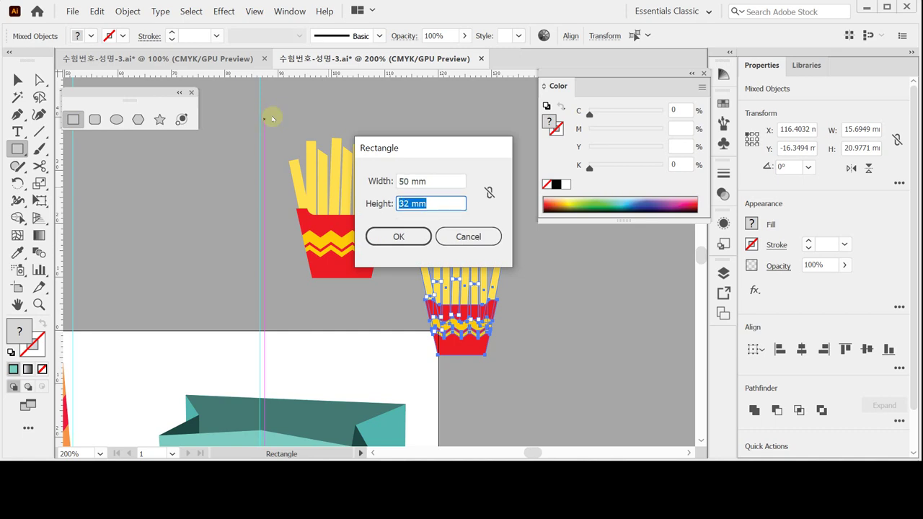
type("47")
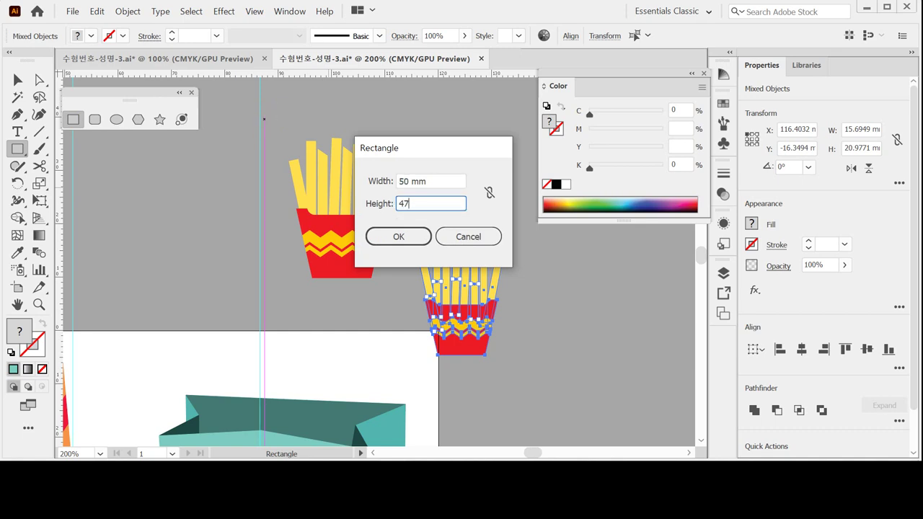
key("Return")
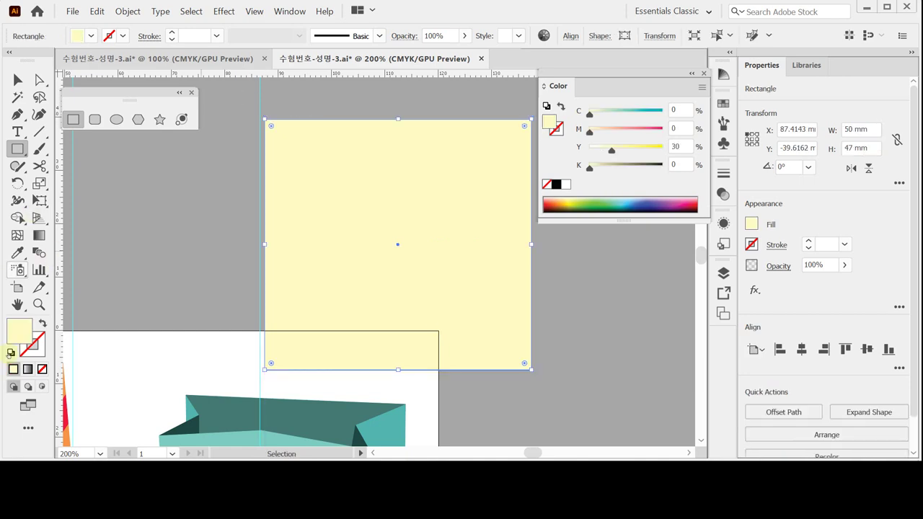
Remove both the fill and the stroke of the 50 × 47 mm rectangle and return to the Selection tool
left_click(10, 353)
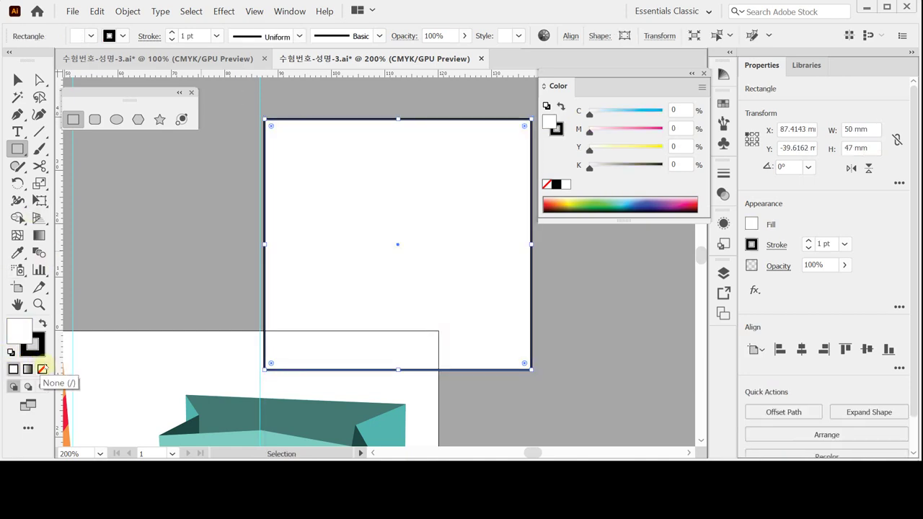
left_click(42, 369)
left_click(34, 349)
left_click(42, 370)
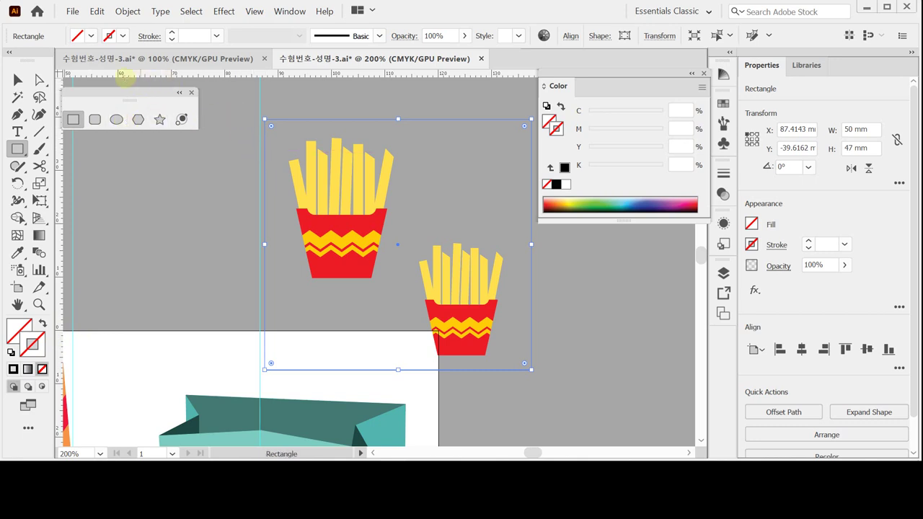
left_click(18, 79)
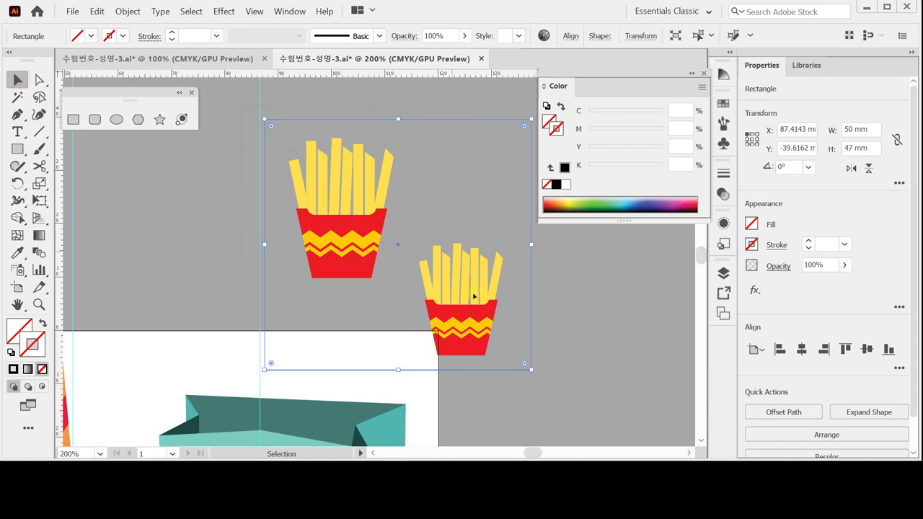
left_click(480, 309, "shift")
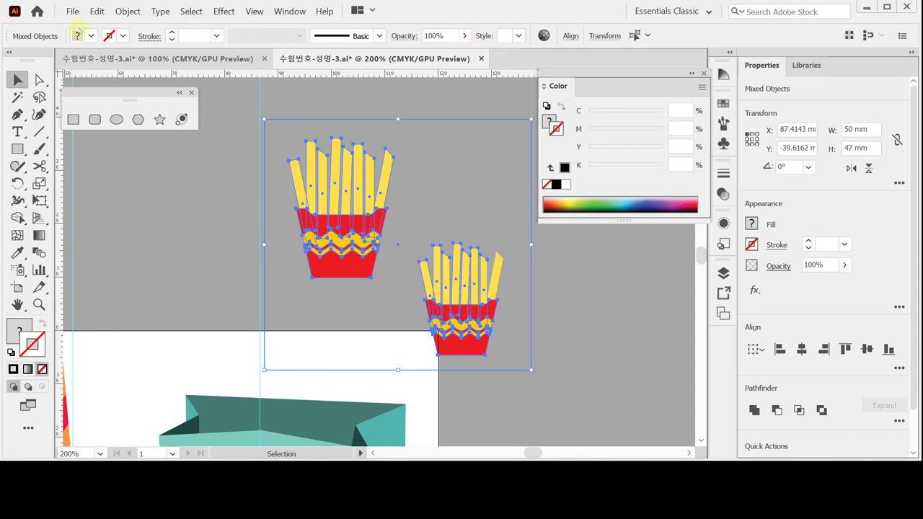
left_click(127, 11)
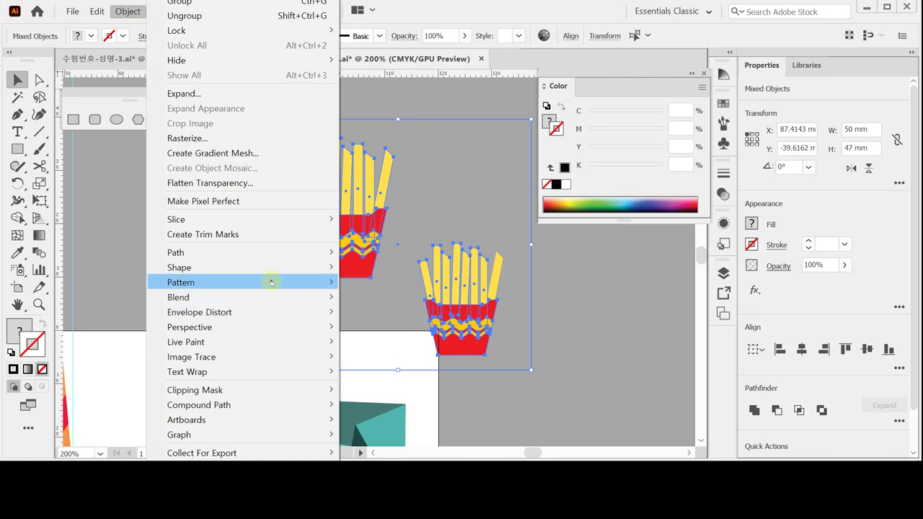
mouse_move(272, 282)
left_click(369, 282)
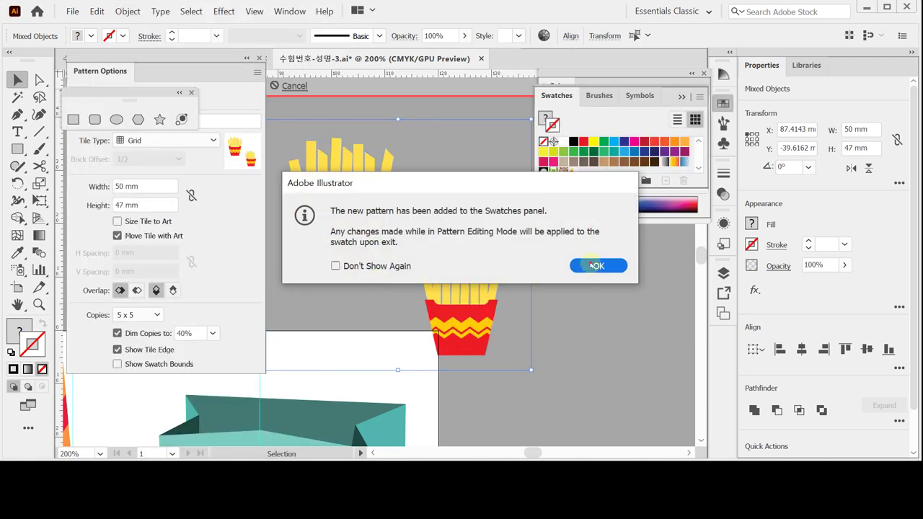
left_click(595, 265)
key("ctrl+shift+a")
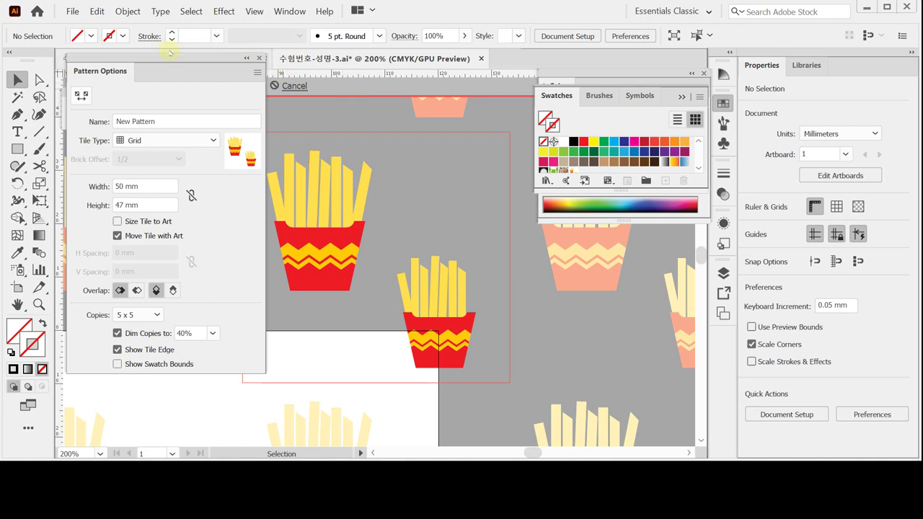
left_click(276, 86)
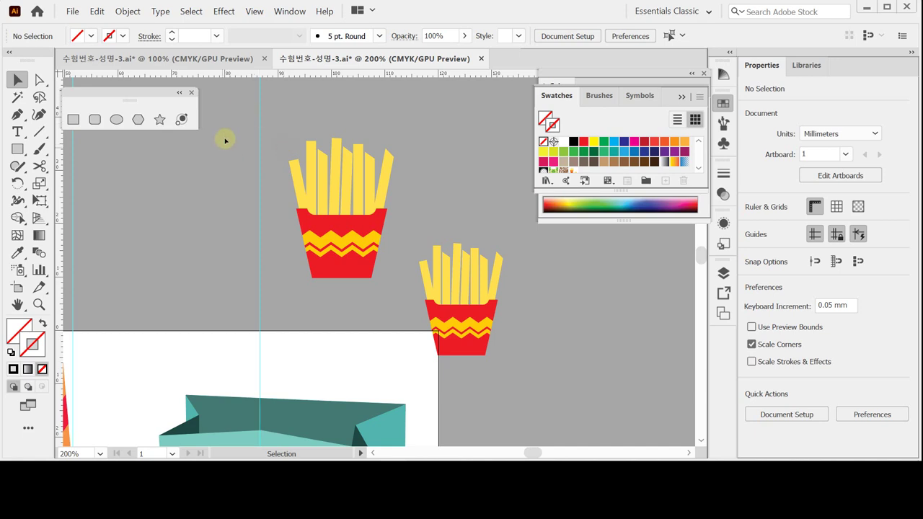
Select both complete fries copies together with the unpainted rectangle and make a new pattern from them
left_click_drag(225, 138, 523, 355)
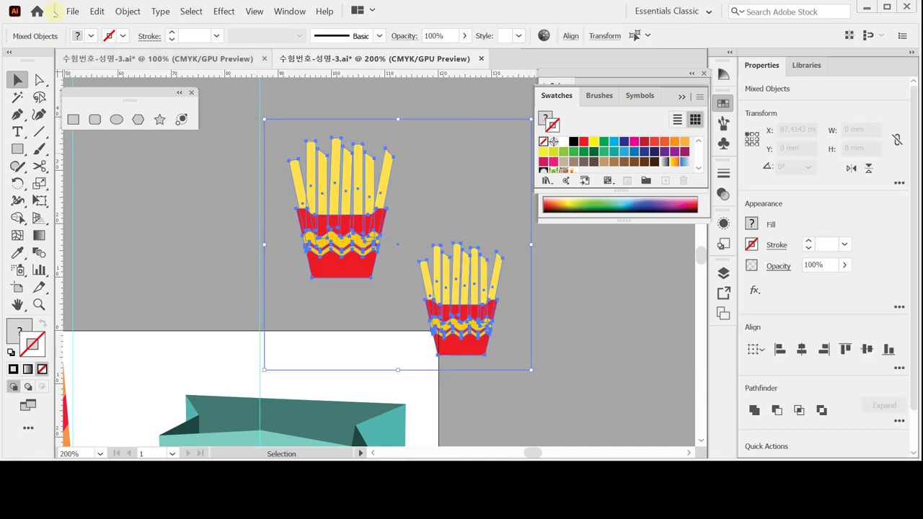
left_click(127, 10)
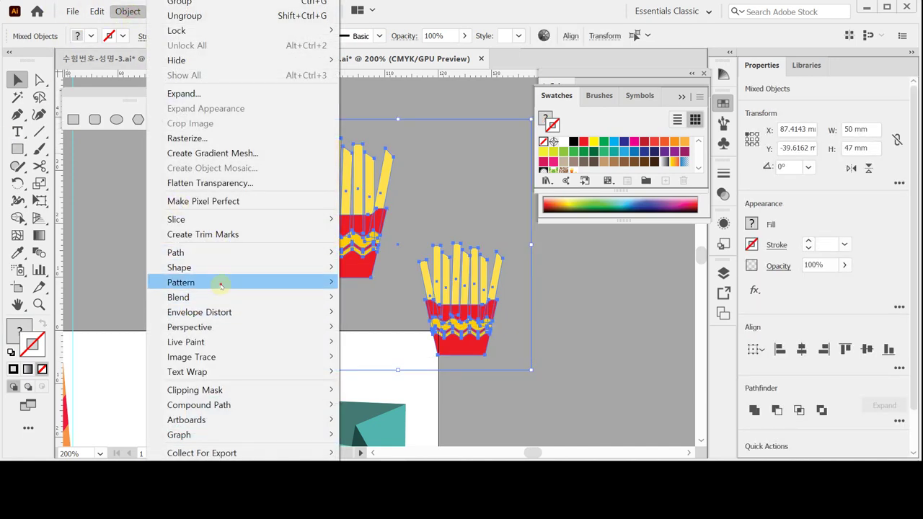
mouse_move(221, 283)
left_click(376, 283)
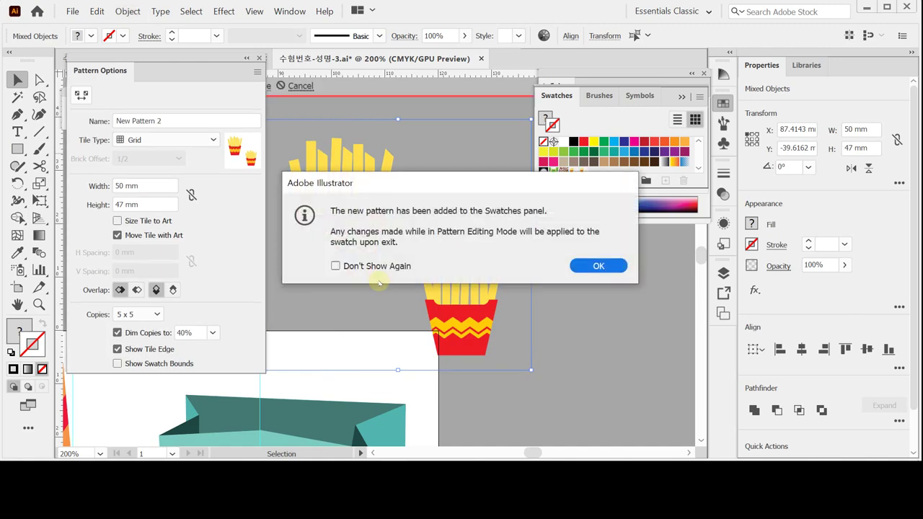
left_click(595, 265)
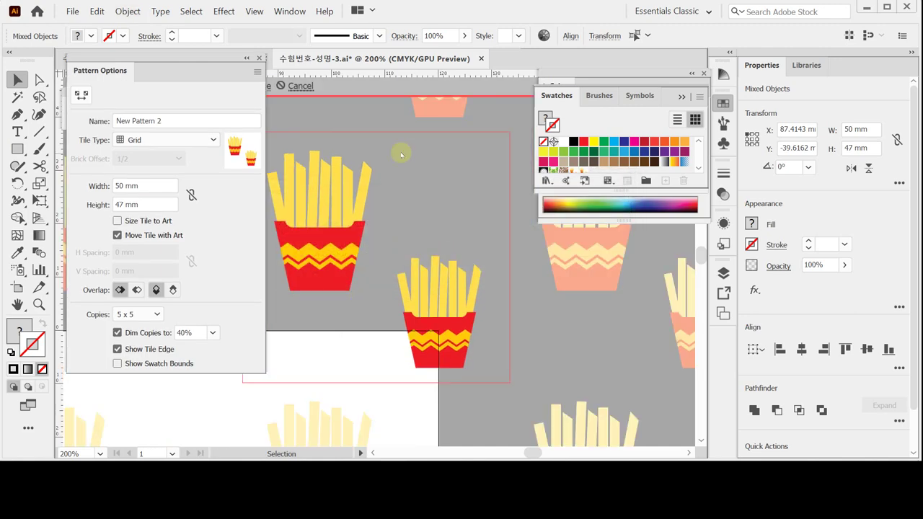
Name the new fries pattern 감자튀김 and exit pattern editing
left_click(161, 121)
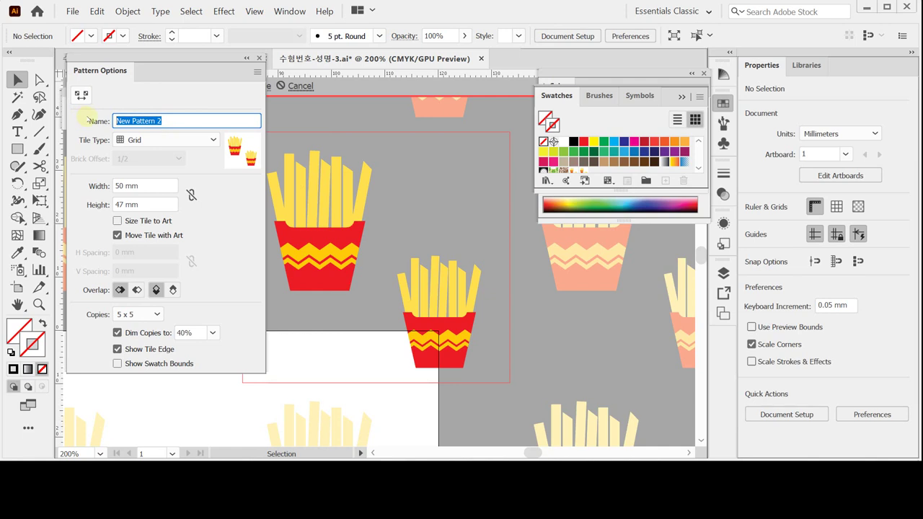
type("ㄹ")
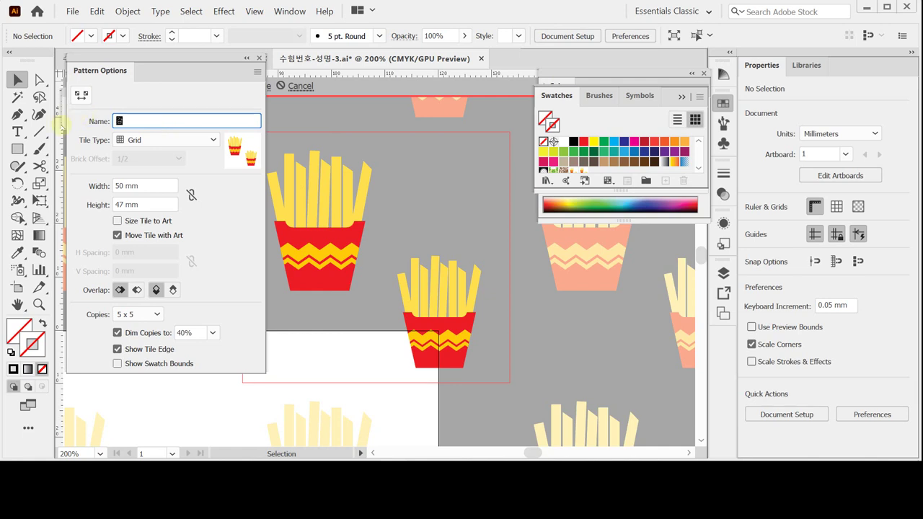
type("ㅈㅏ튀김")
left_click(124, 56)
left_click_drag(124, 55, 162, 102)
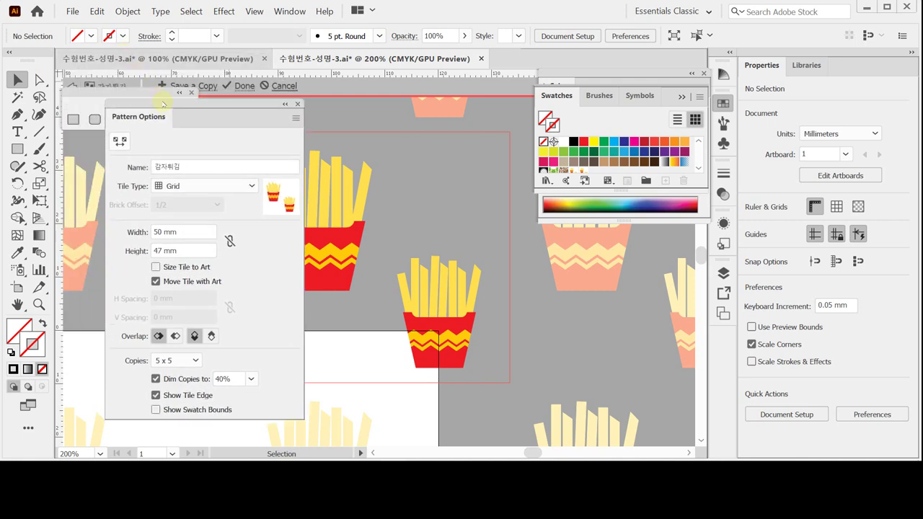
left_click(71, 86)
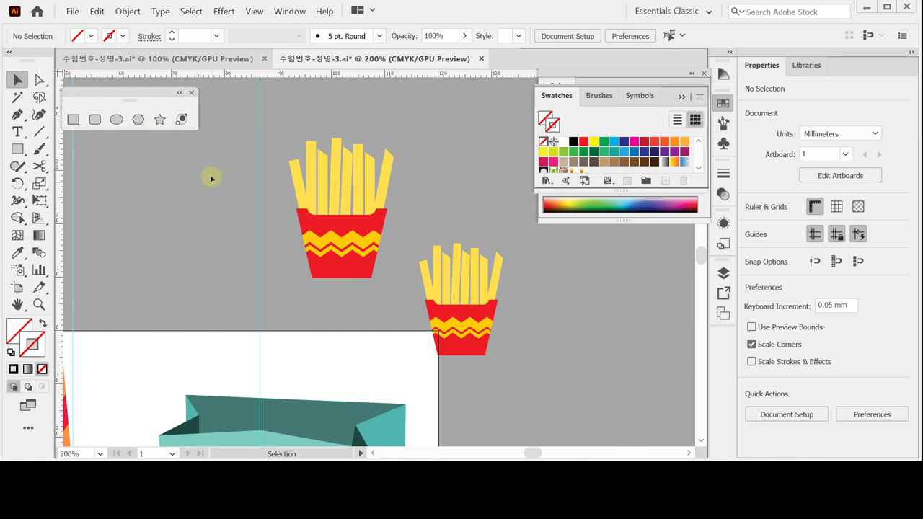
Delete both fries copies and their bounding rectangle from above the artboard, including the leftover yellow fries, and save the document
left_click_drag(210, 175, 463, 315)
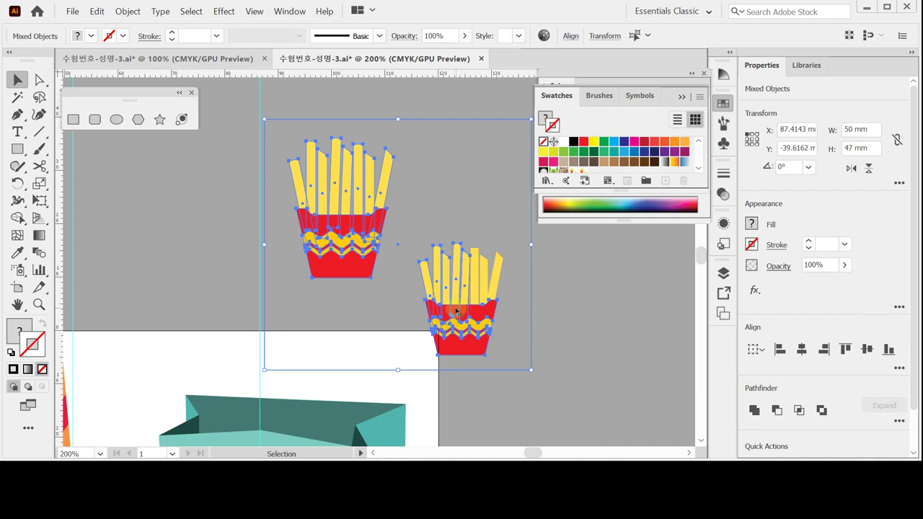
key("Delete")
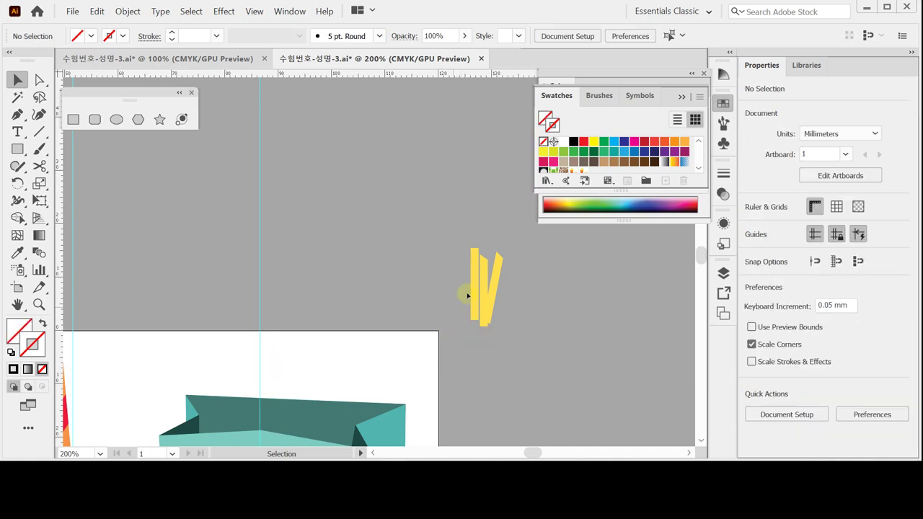
key("ctrl+a")
key("Delete")
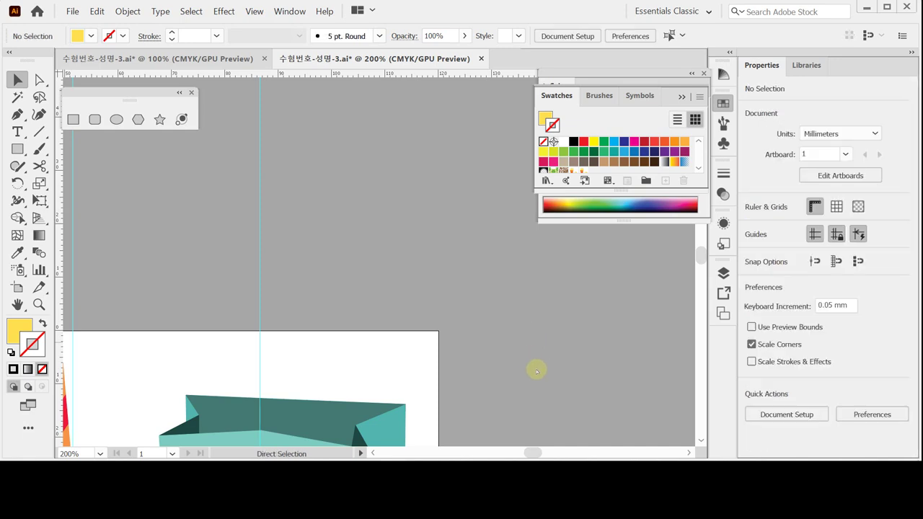
left_click(416, 360)
scroll(397, 303, "down", 2)
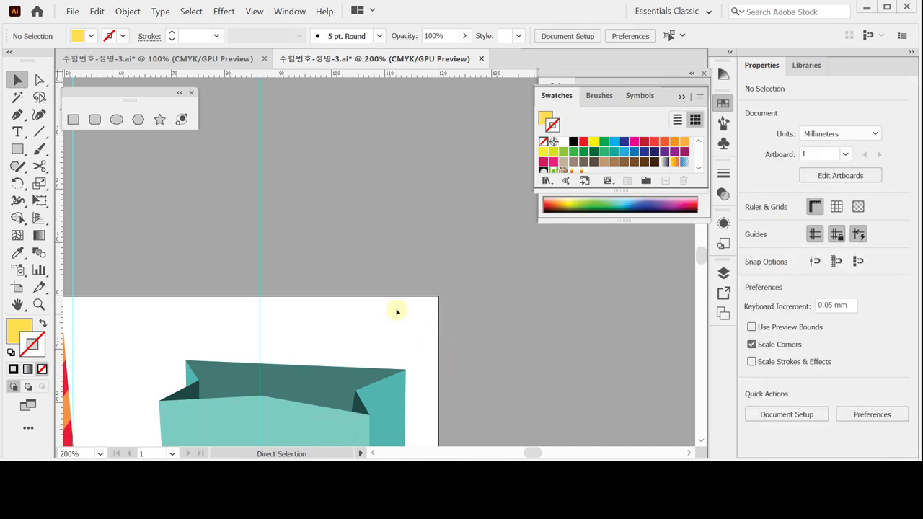
key("ctrl+s")
Paste a copy of the paper bag's front panel directly in front of it and fill the copy with the 감자튀김 pattern swatch
scroll(415, 260, "down", 6)
scroll(415, 260, "left", 2)
scroll(494, 297, "down", 2)
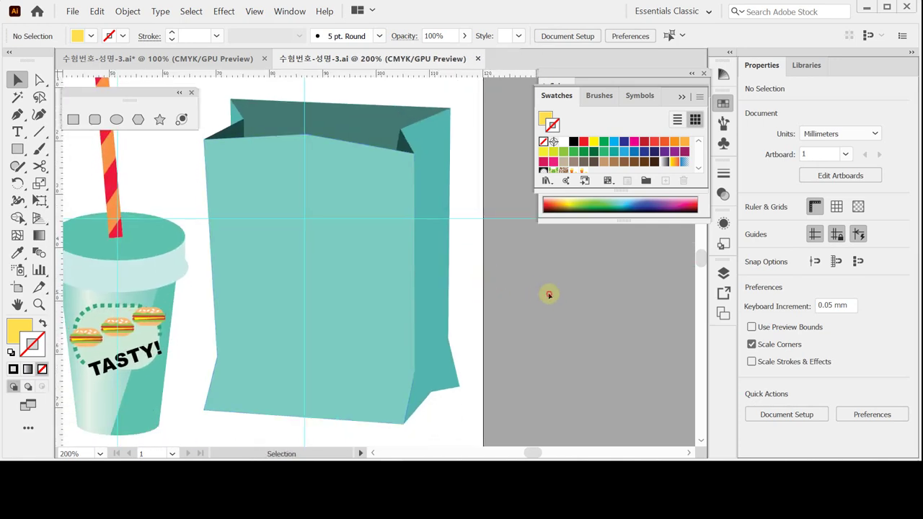
left_click(394, 307)
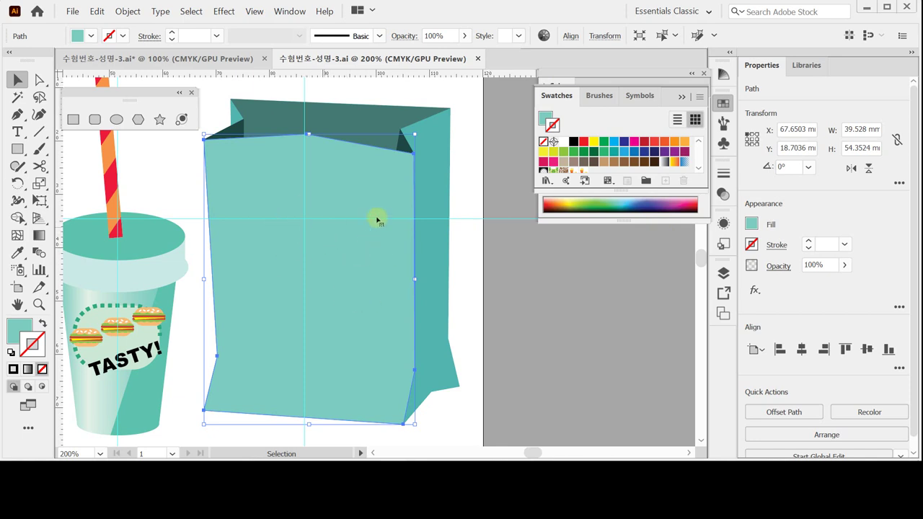
left_click_drag(626, 193, 619, 241)
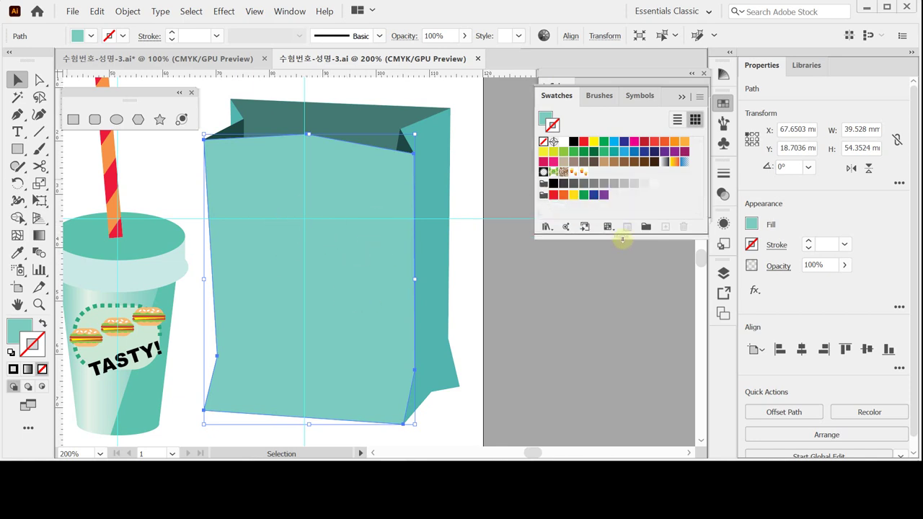
left_click(544, 117)
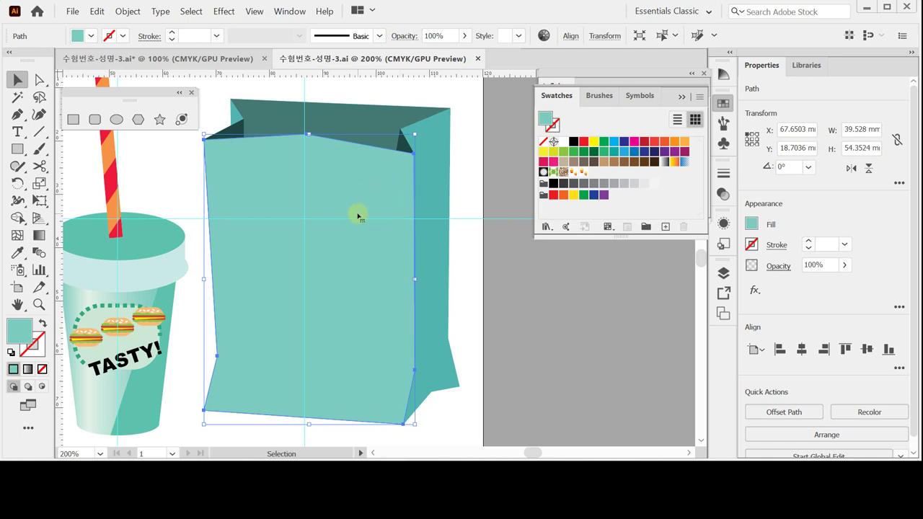
key("a")
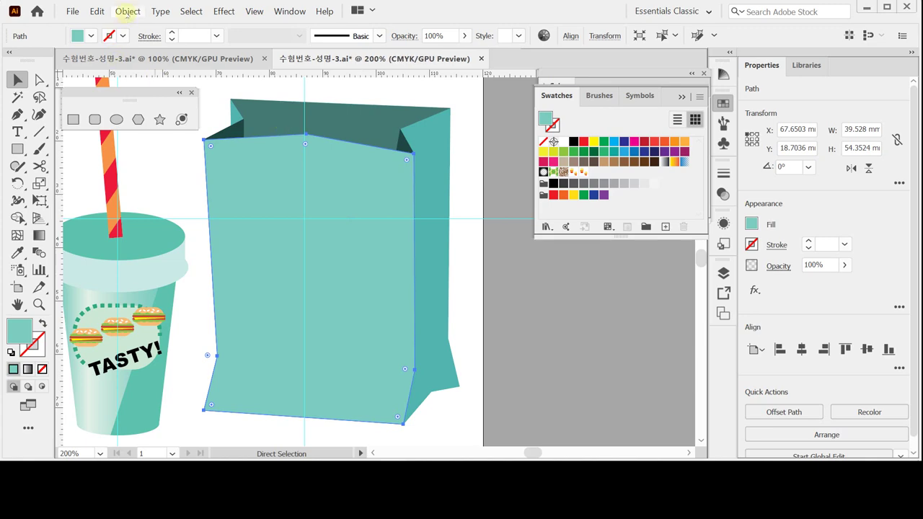
left_click(127, 11)
mouse_move(96, 11)
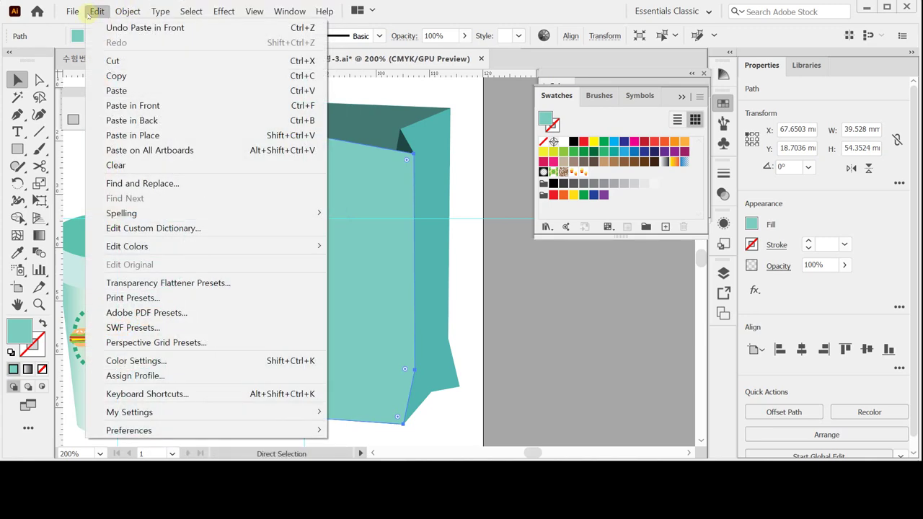
left_click(116, 107)
key("v")
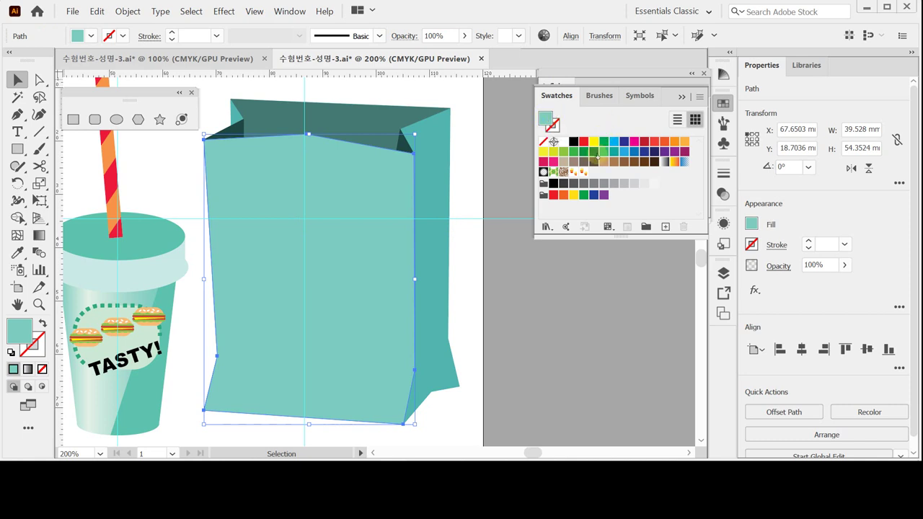
left_click(584, 173)
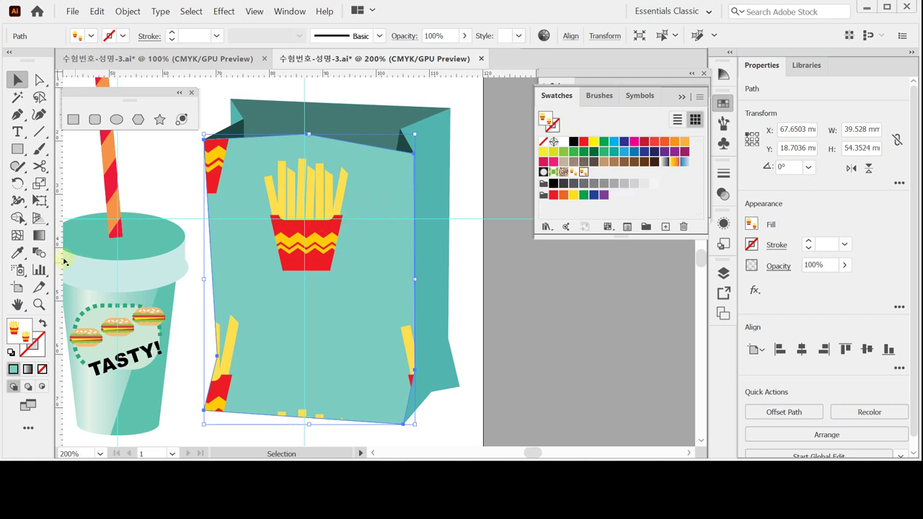
Scale only the fries pattern inside the bag's front panel uniformly to 30%, leaving the object itself untransformed, and save the document
double_click(39, 183)
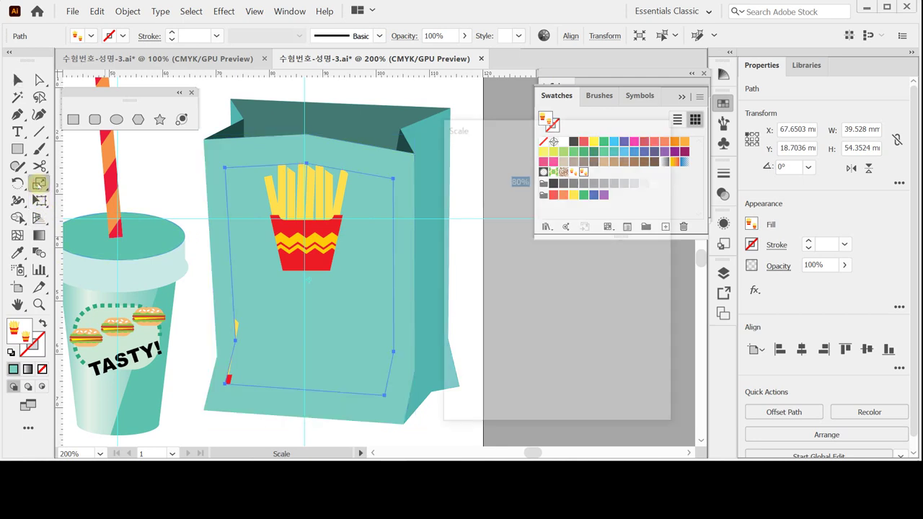
type("30")
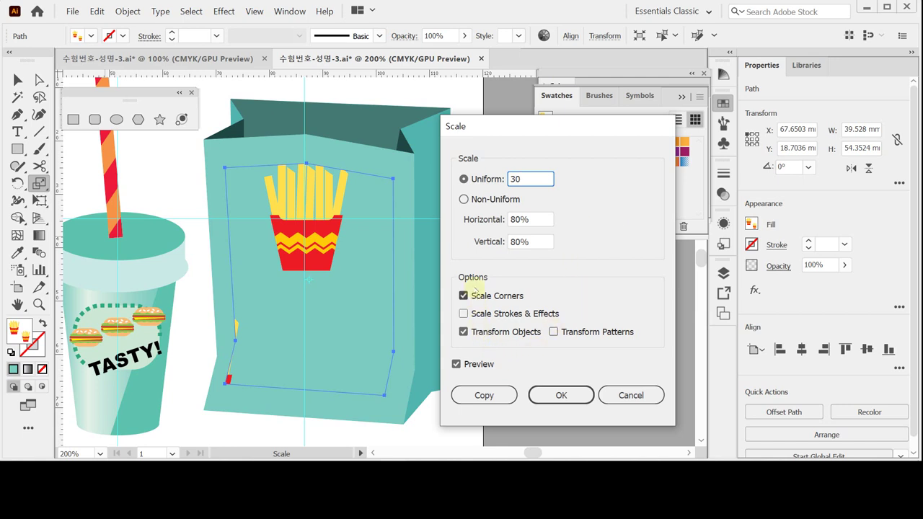
left_click(553, 332)
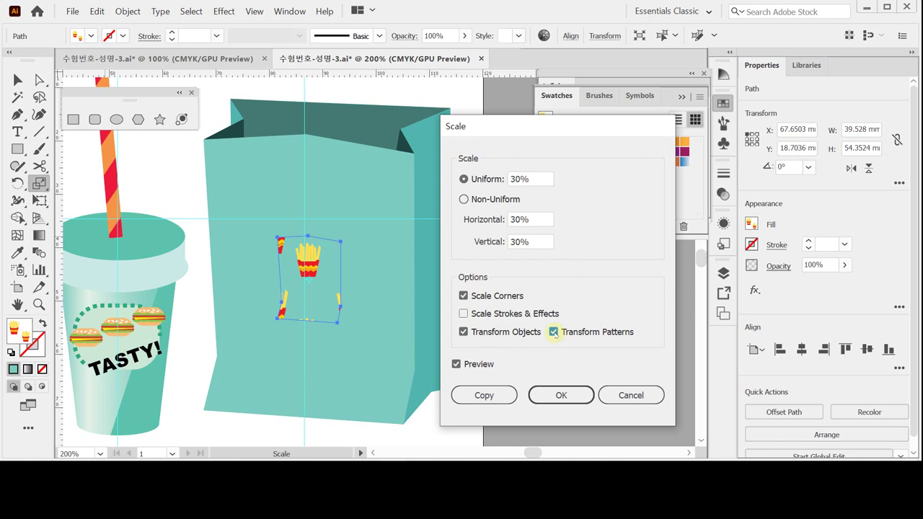
left_click(464, 331)
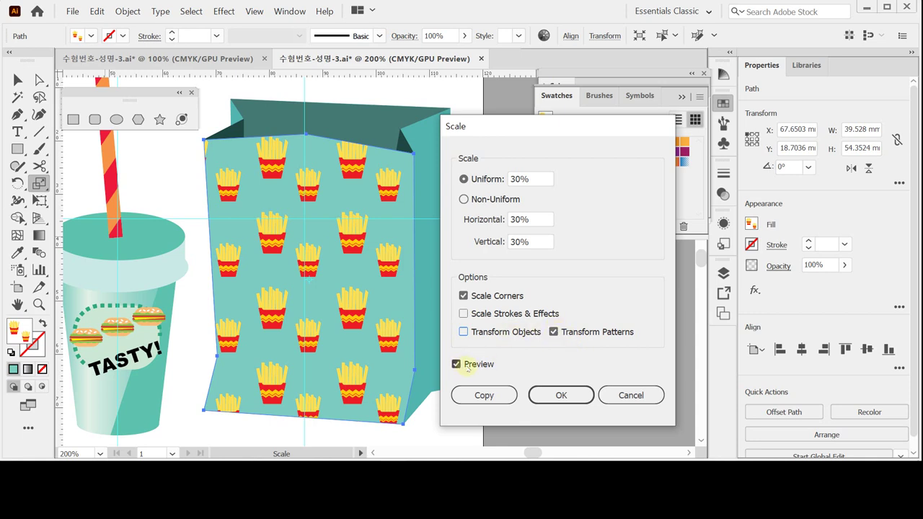
left_click(561, 396)
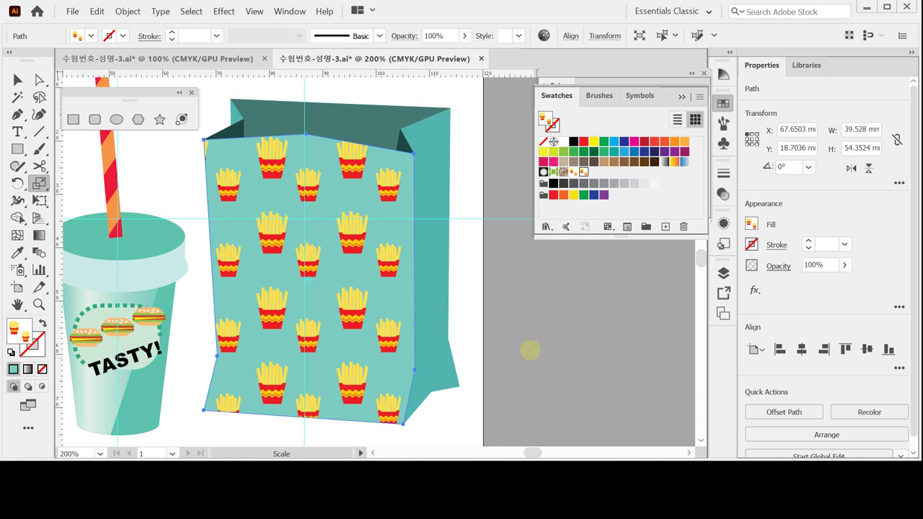
key("v")
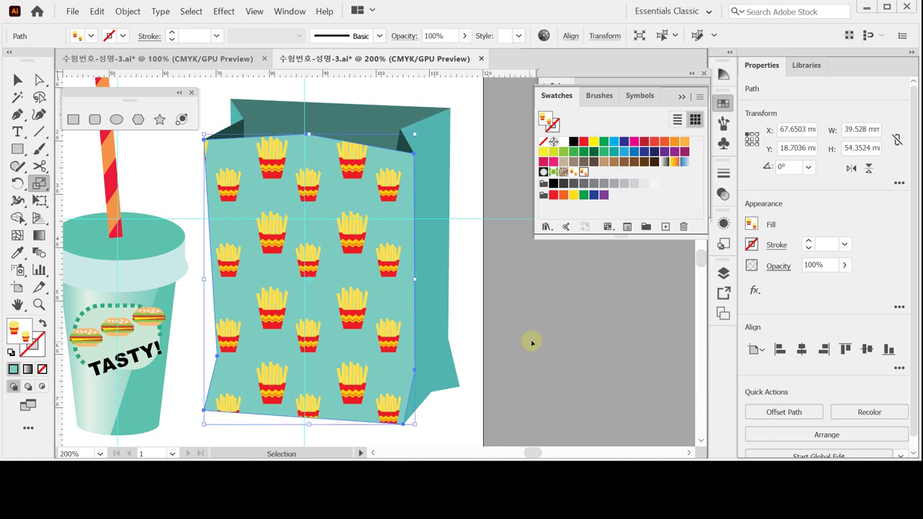
key("ctrl+s")
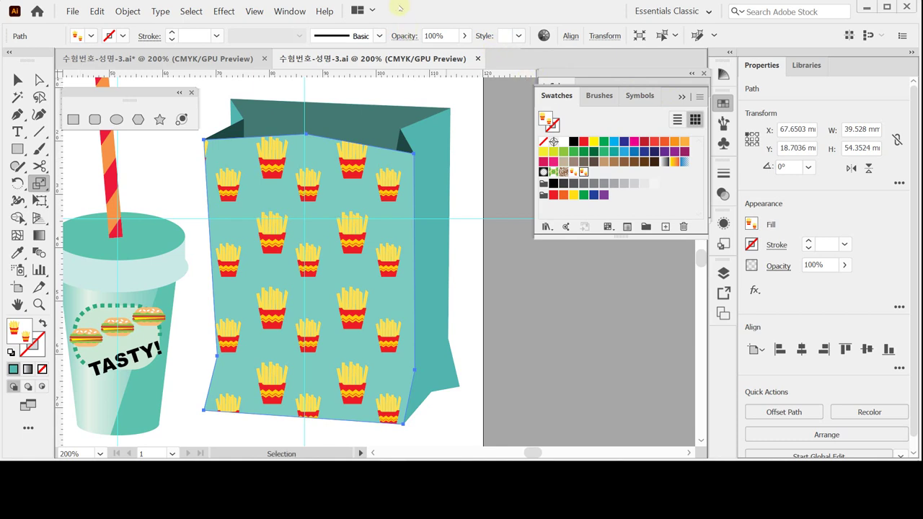
Create an ellipse 30 mm wide and 29 mm high on the bag's front panel
left_click(116, 119)
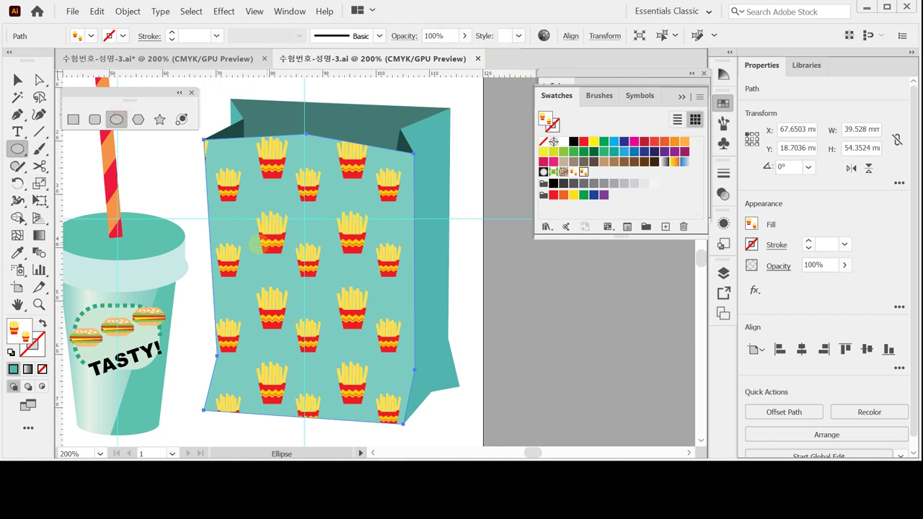
left_click(259, 244)
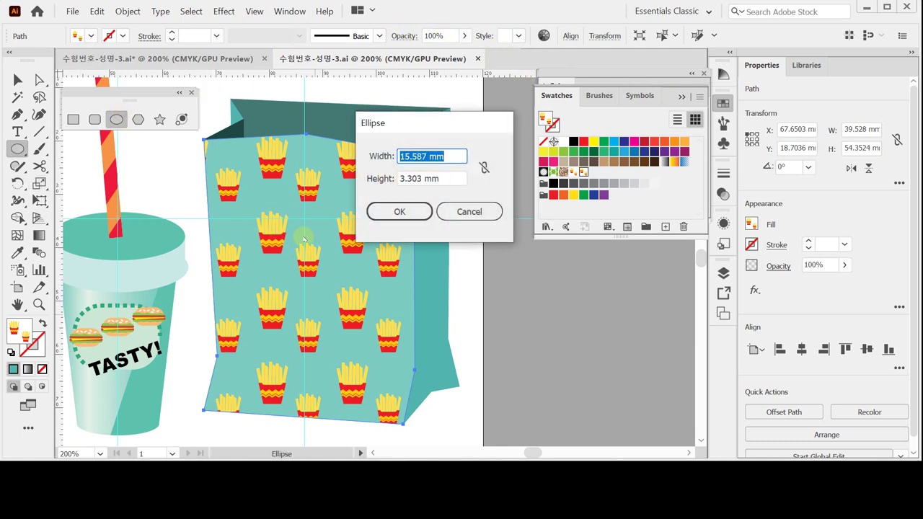
key("Tab")
key("shift+Tab")
type("30")
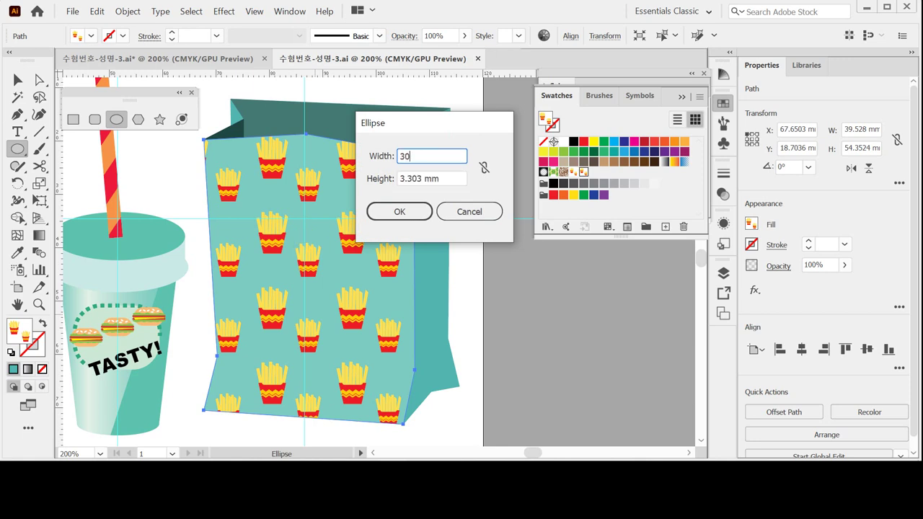
key("Tab")
type("29")
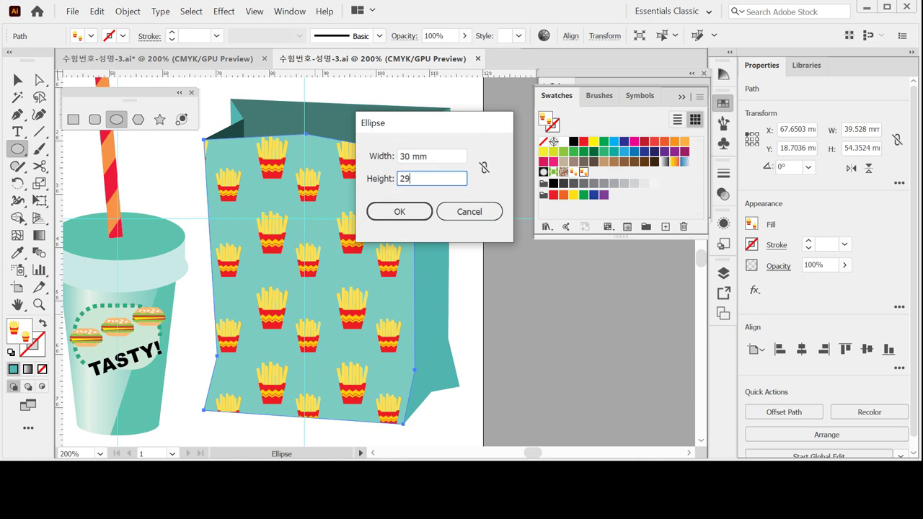
key("Return")
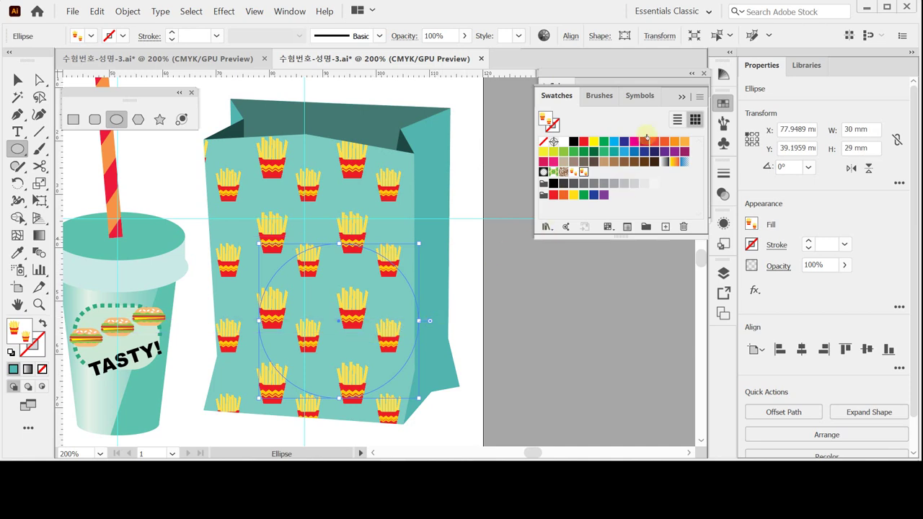
Fill the ellipse with pale green, C 10, M 0, Y 20, K 0
left_click(724, 103)
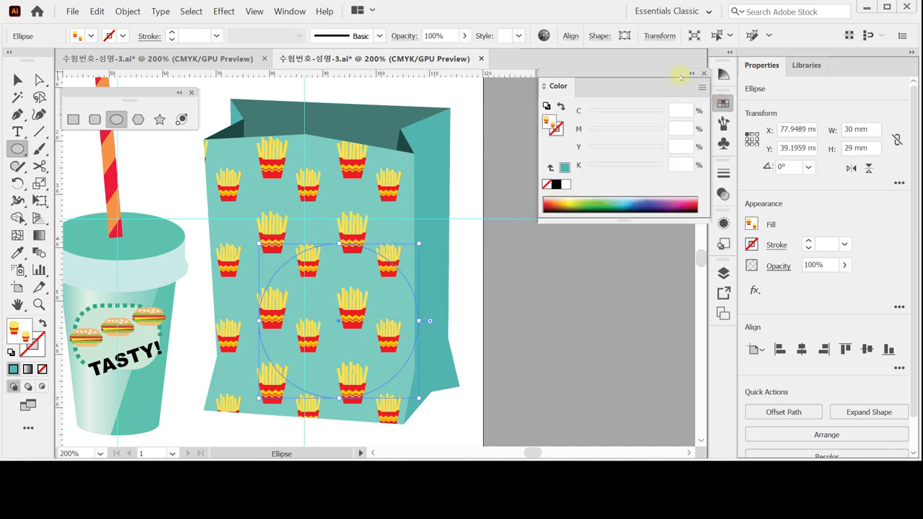
left_click(567, 186)
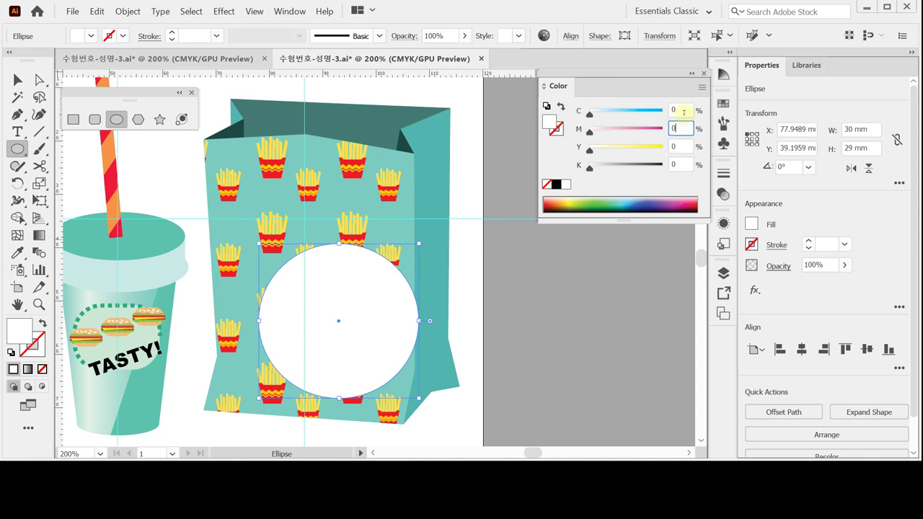
left_click(684, 111)
type("10")
key("Tab")
key("Tab")
type("20")
key("Return")
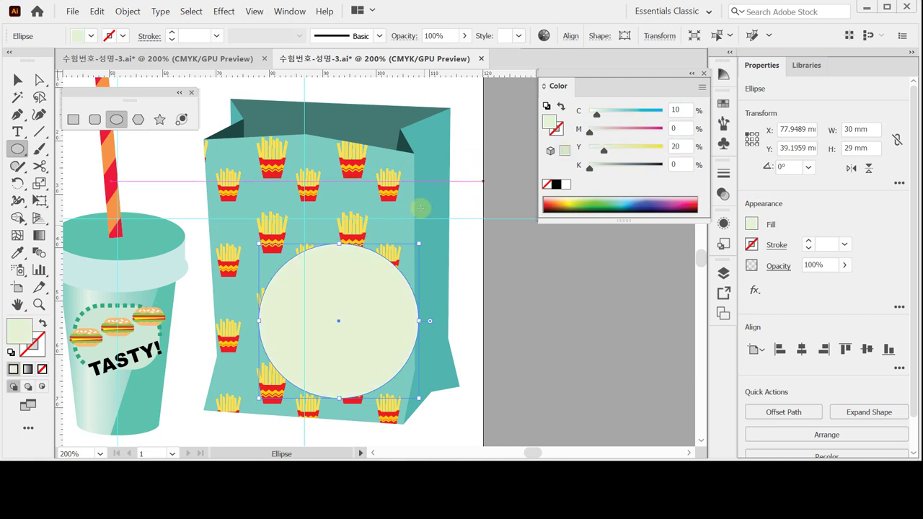
Move the pale green ellipse onto the vertical guide in the middle of the bag's front panel and save the document
left_click_drag(366, 321, 327, 304)
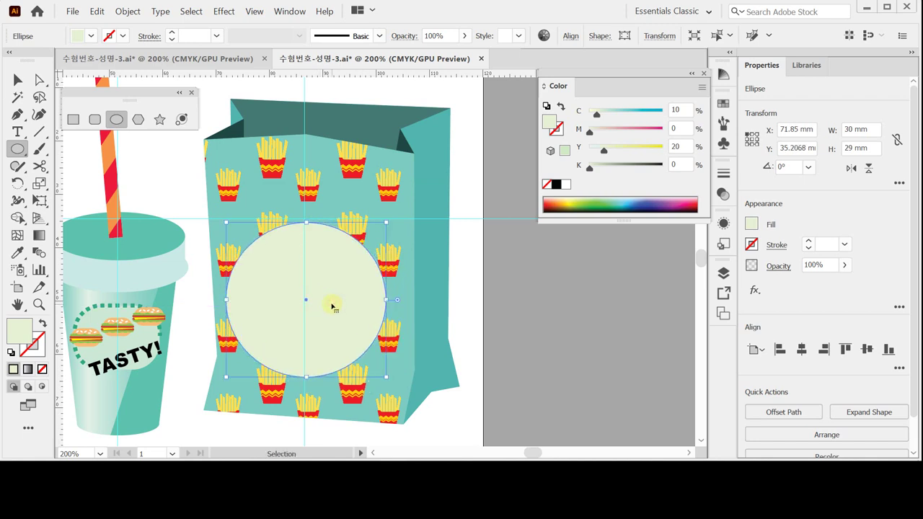
key("Up")
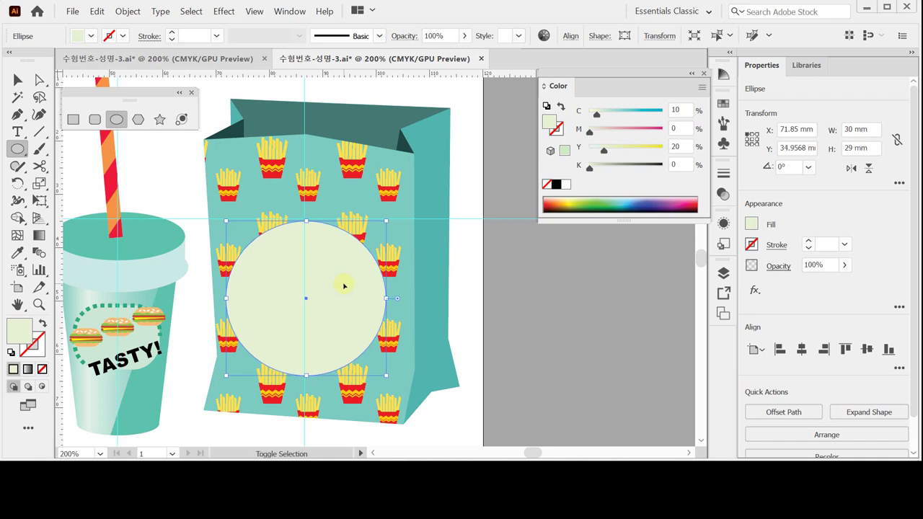
key("Left")
key("Left")
key("Up")
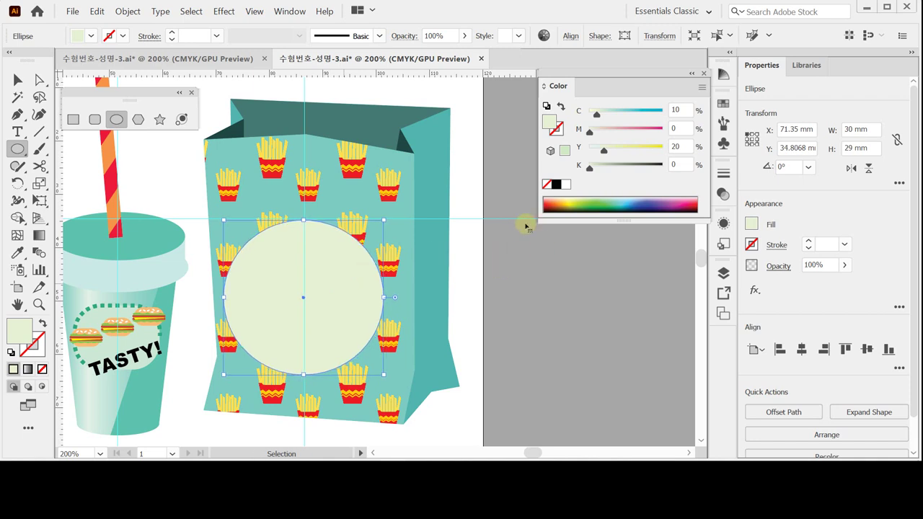
key("ctrl+s")
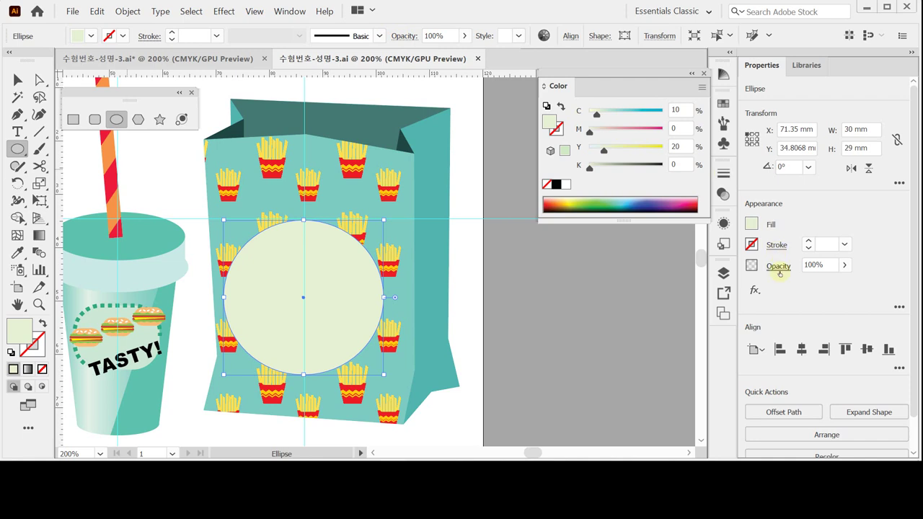
Set the pale green ellipse's opacity to 80%
left_click(828, 266)
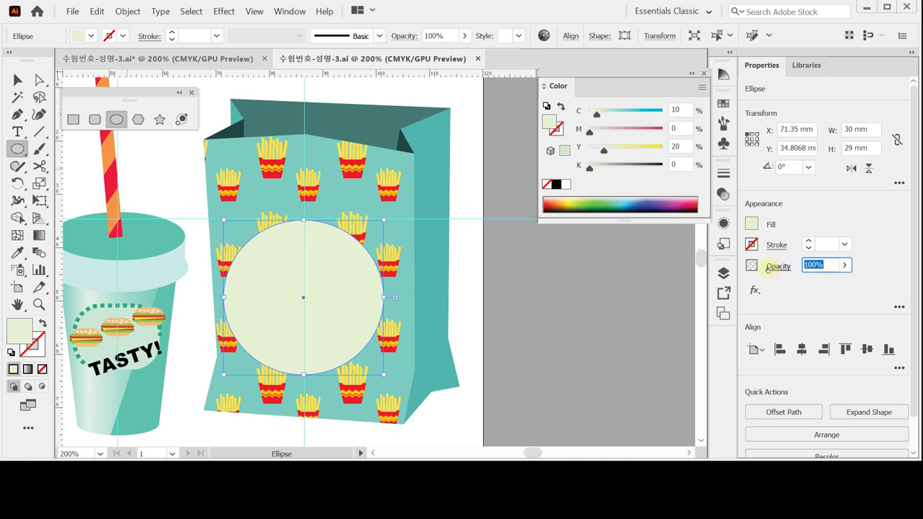
type("80")
key("Return")
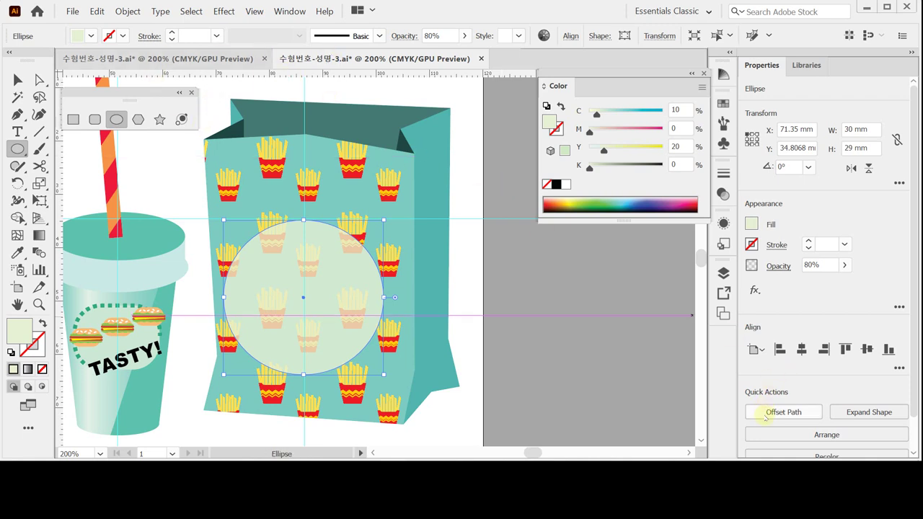
Offset the ellipse's path by -2 mm and remove the fill from the new inner ellipse
left_click(764, 415)
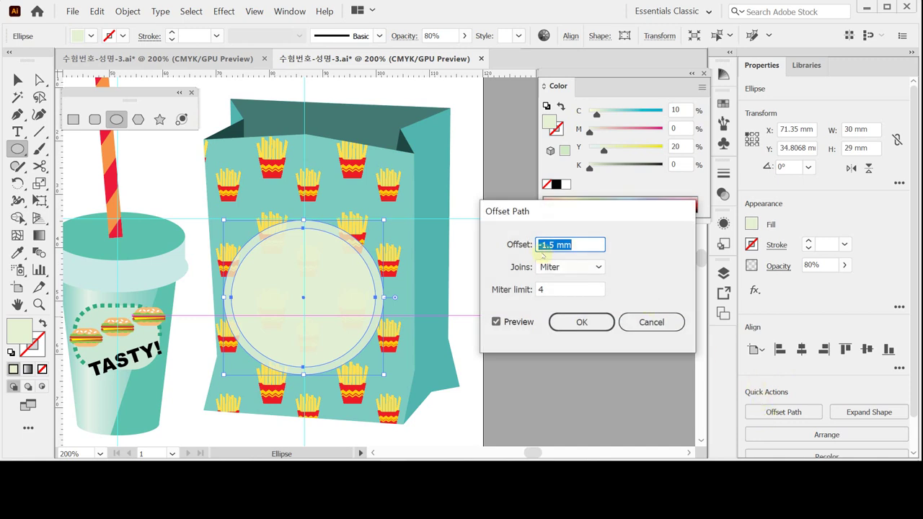
type("-2")
key("Return")
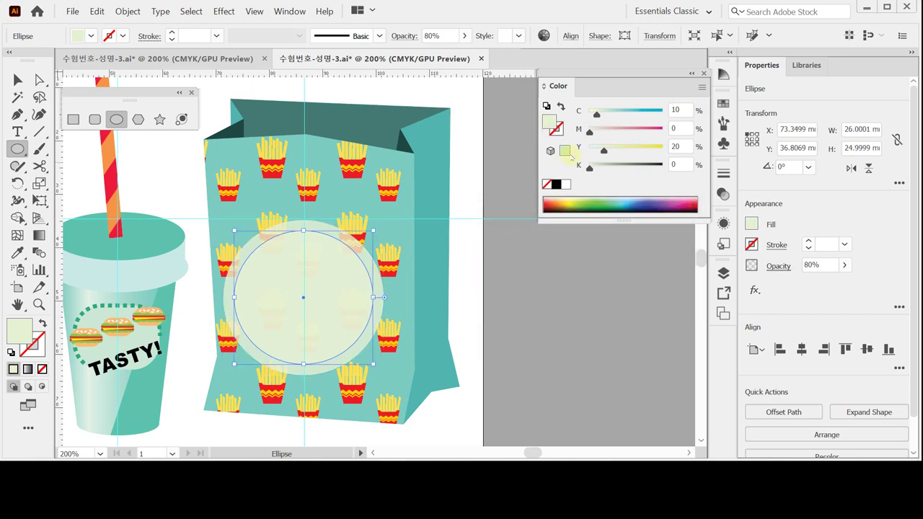
left_click(547, 185)
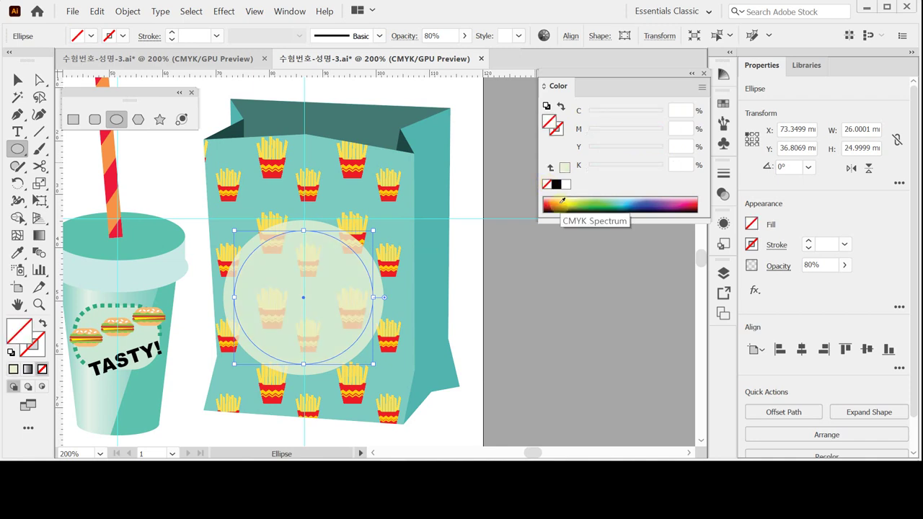
Give the inner ellipse a green stroke of C 60, M 0, Y 60, K 10
left_click(558, 130)
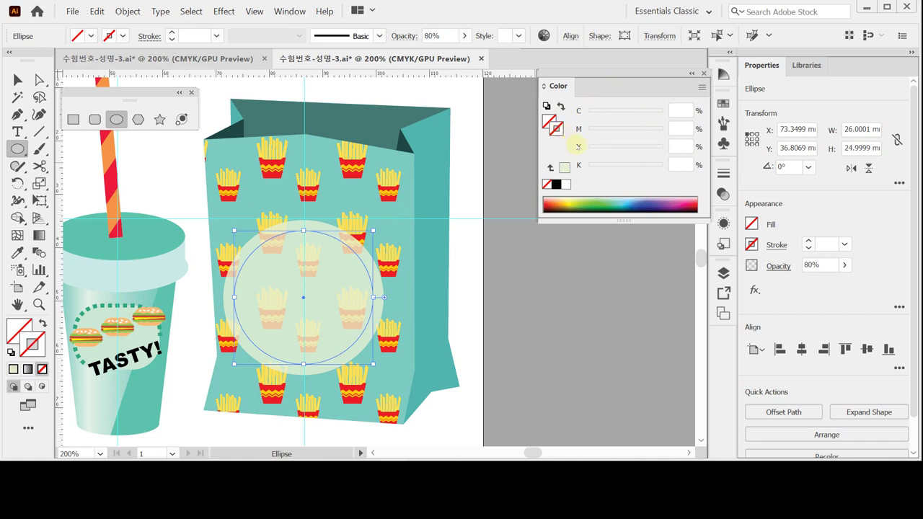
left_click(566, 185)
left_click(682, 109)
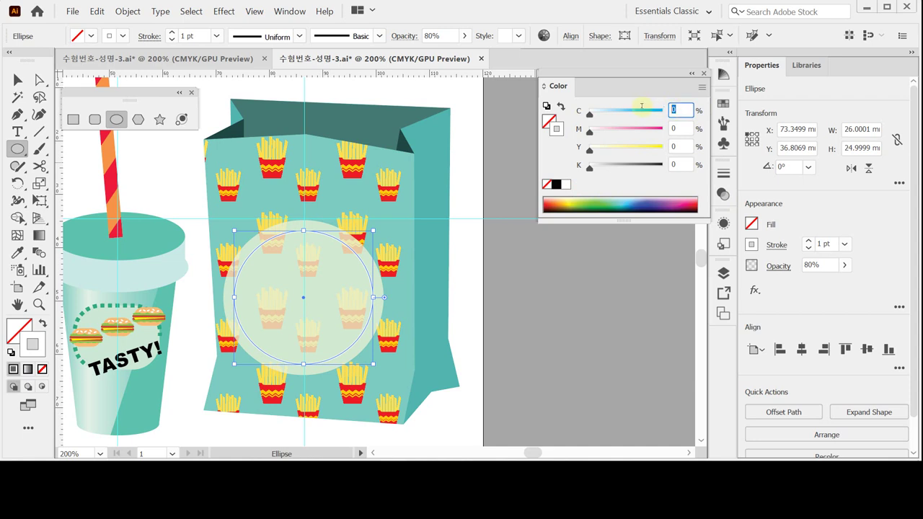
type("60")
key("Tab")
key("Tab")
type("60")
key("Tab")
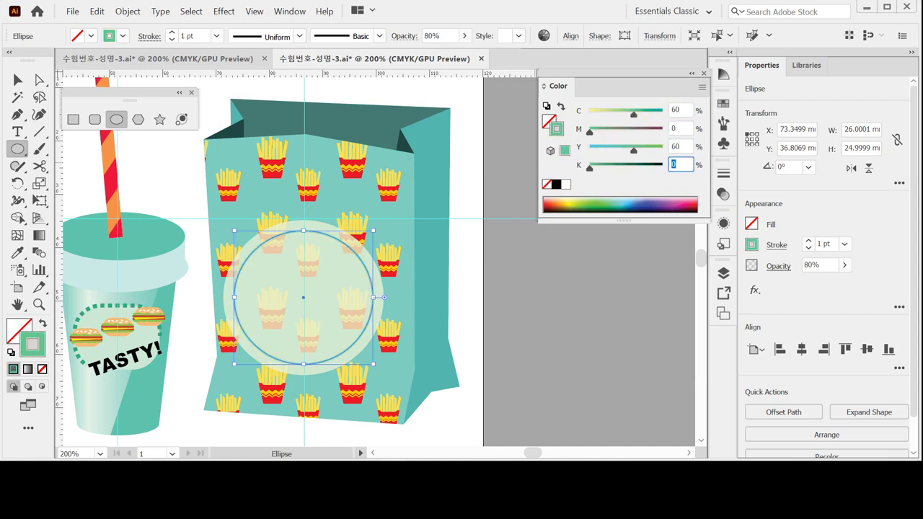
type("10")
key("Return")
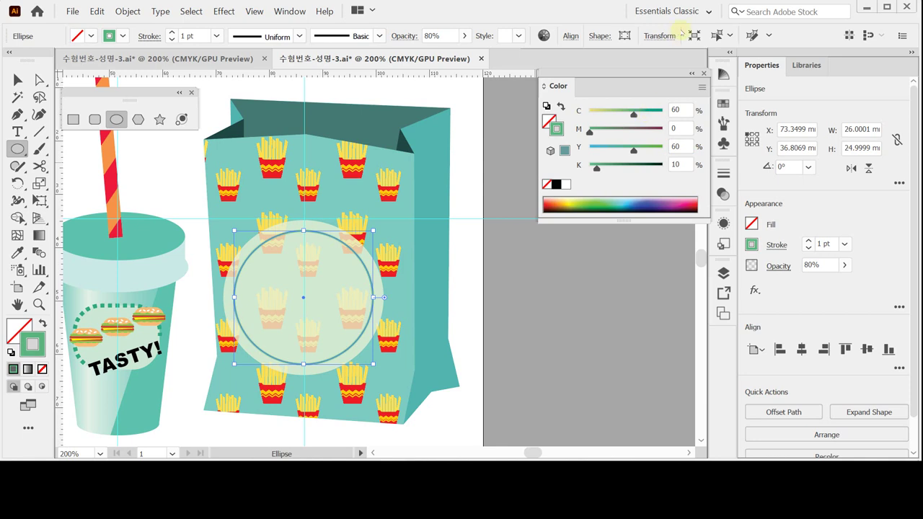
Set the inner ellipse's stroke weight to 3 pt with round caps
left_click(778, 245)
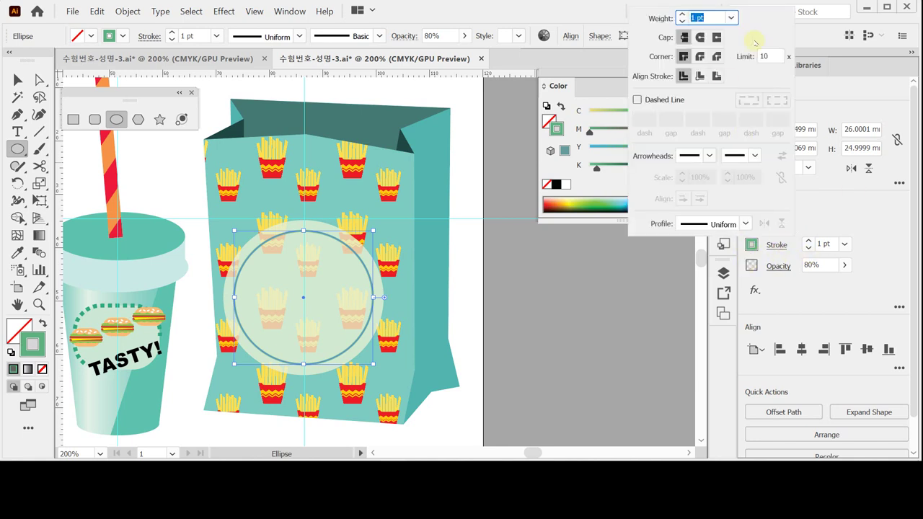
left_click(682, 14)
left_click(682, 14)
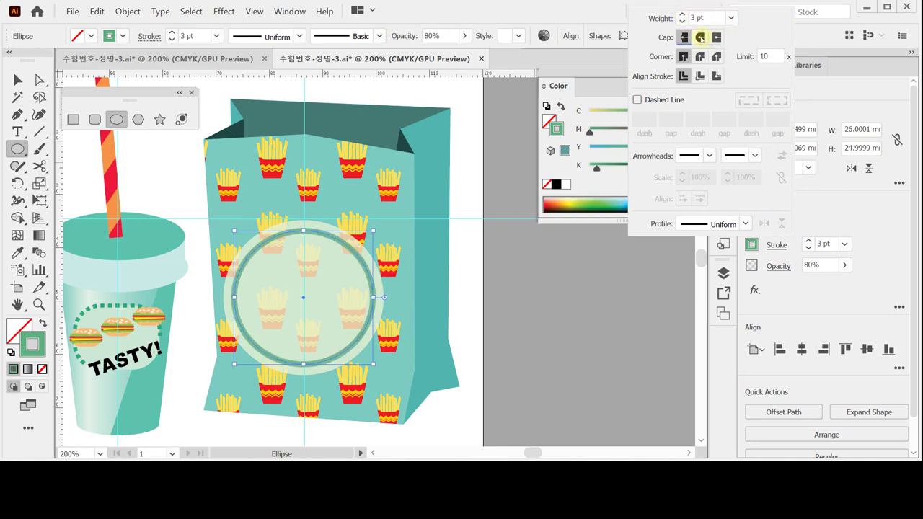
left_click(701, 38)
Make the inner ellipse's stroke a dashed line with dash 5 pt, gap 5 pt, dash 1 pt and gap 5 pt
left_click(638, 100)
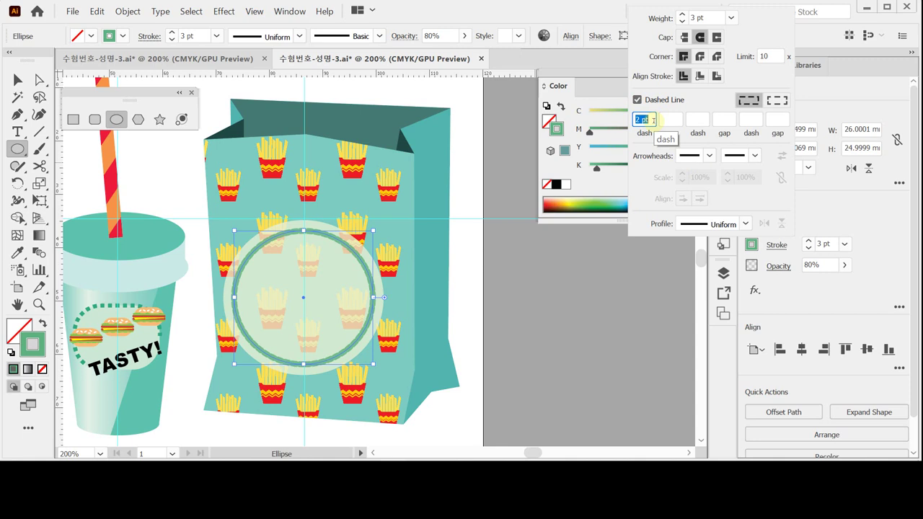
type("5")
key("Tab")
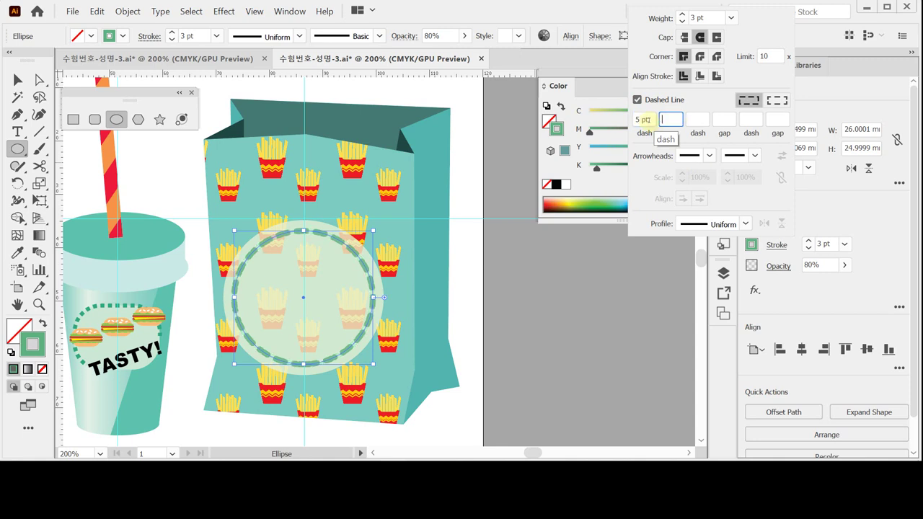
type("5")
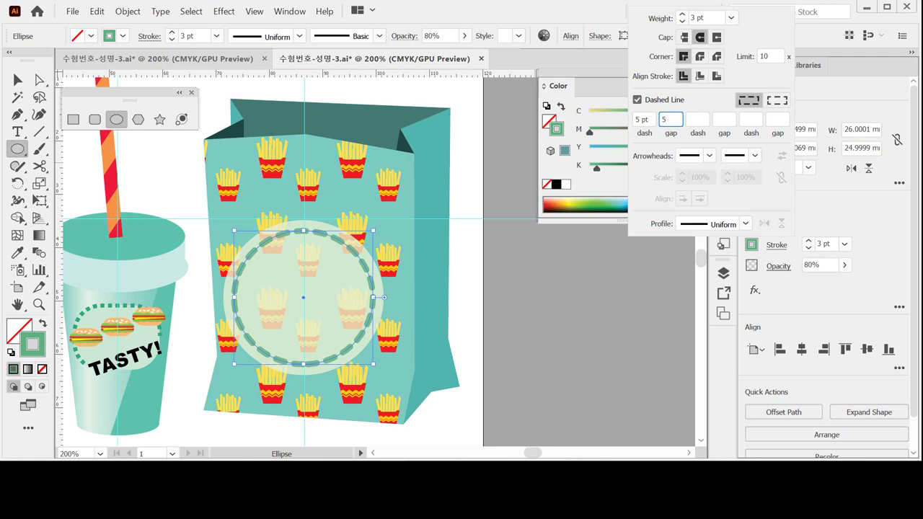
key("Tab")
type("1")
key("Tab")
type("5")
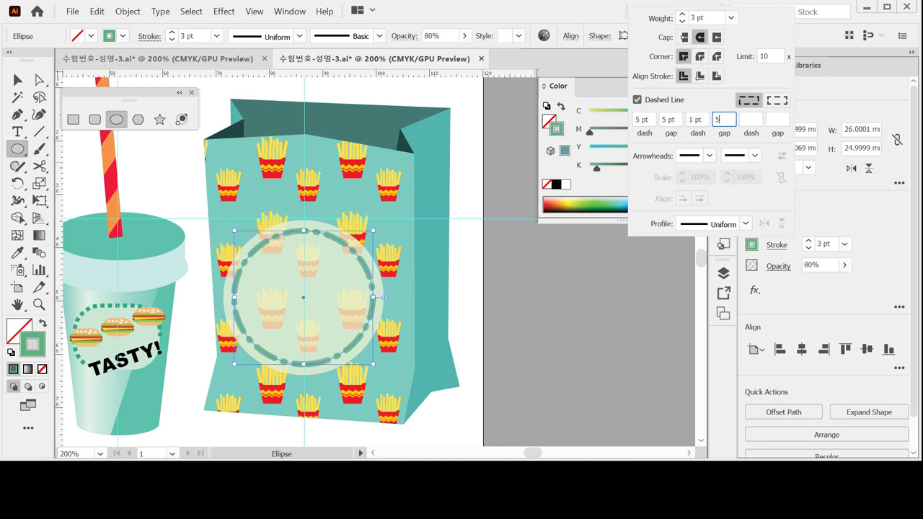
key("Return")
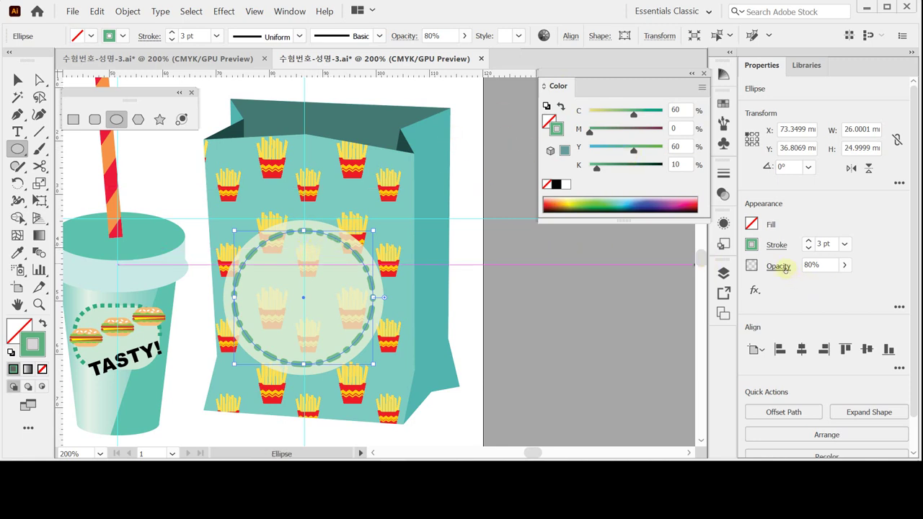
Set the dashed ellipse's opacity to 100% and cut its path on the left side, slightly below the middle
left_click(842, 265)
left_click_drag(831, 283, 842, 283)
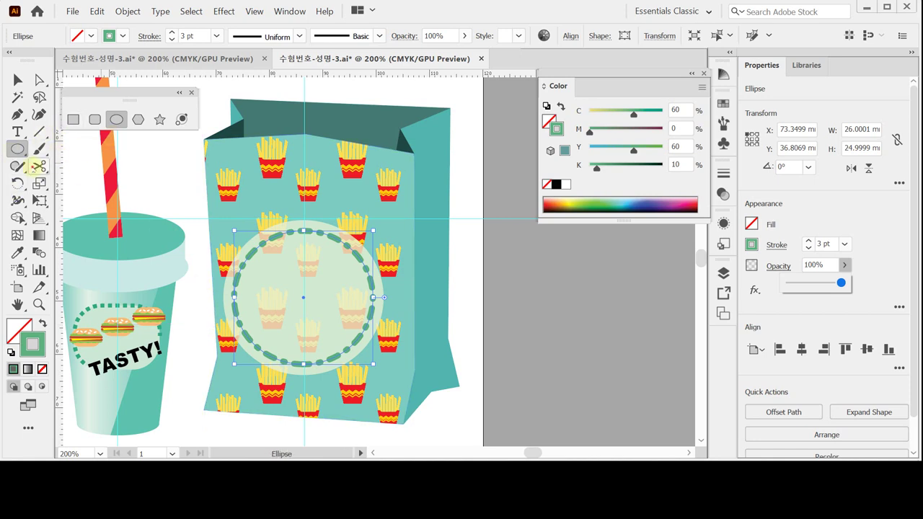
left_click(37, 167)
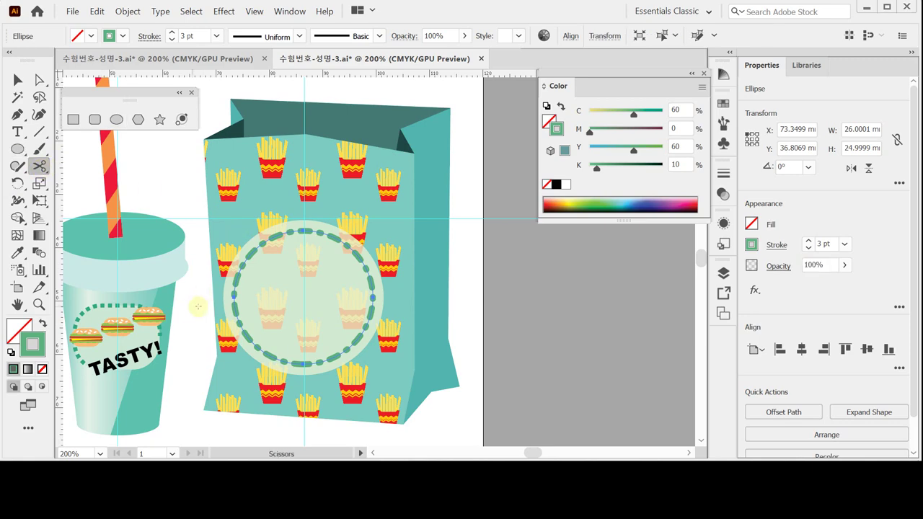
key("ctrl+equal")
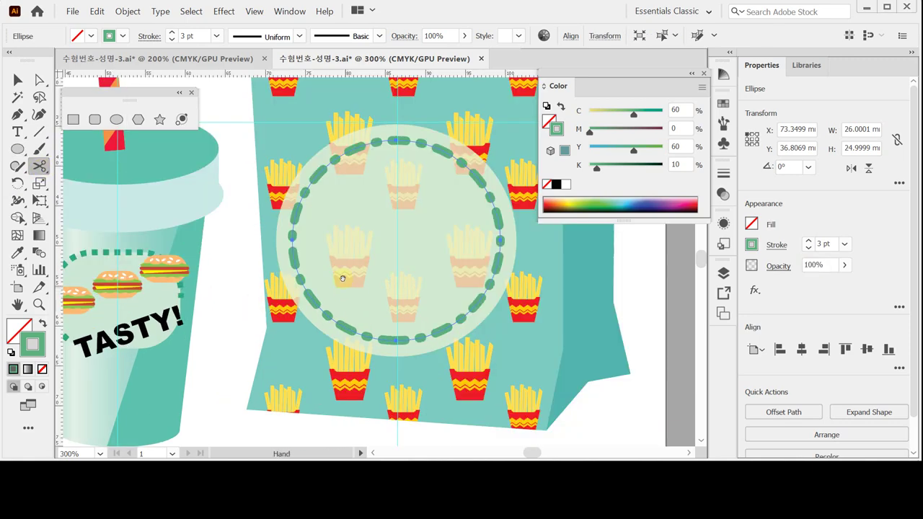
left_click_drag(343, 279, 253, 305)
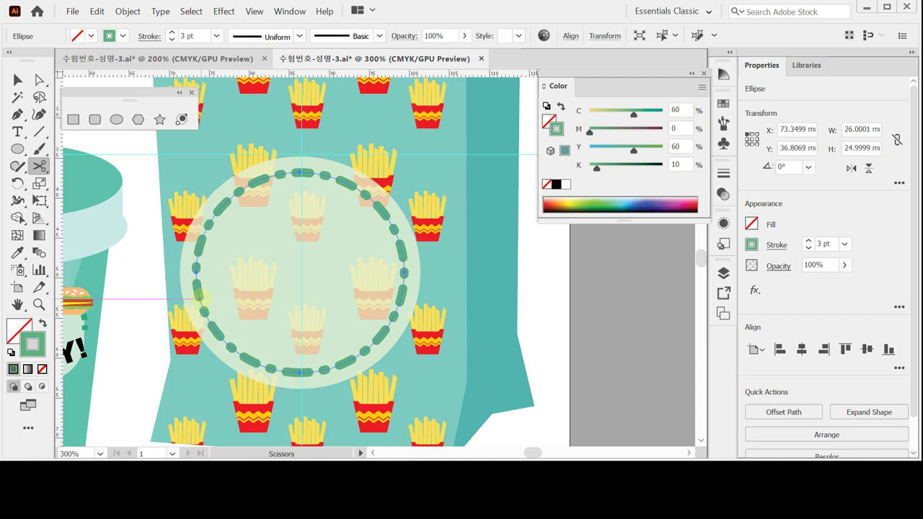
left_click(200, 296)
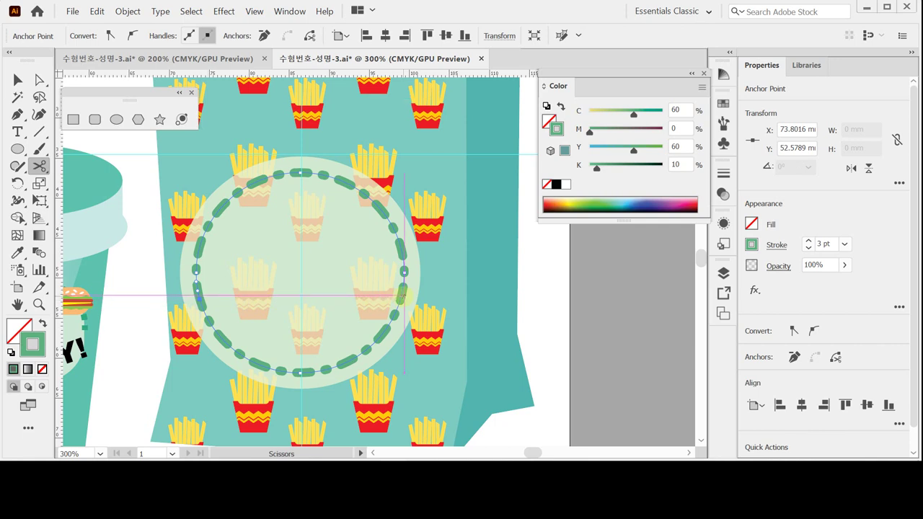
Cut the dashed ellipse at the matching point on its right side and delete the upper arc
left_click(404, 296)
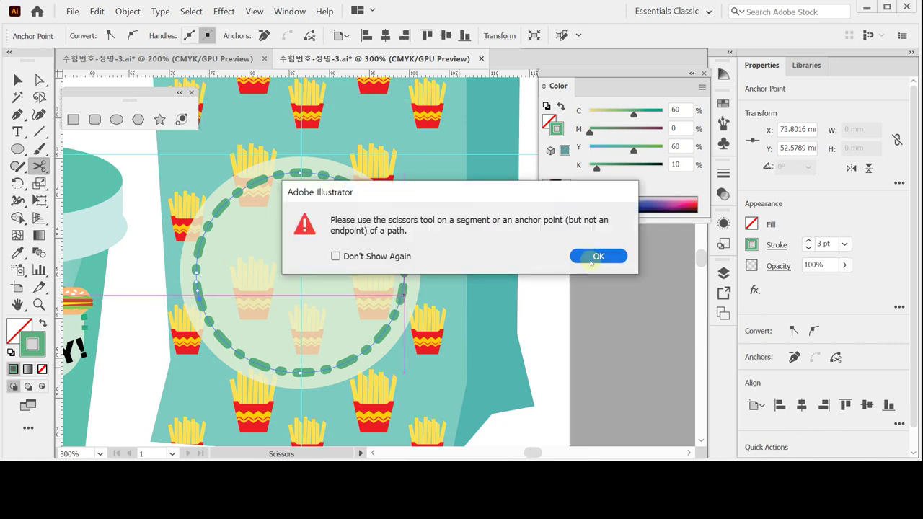
key("Return")
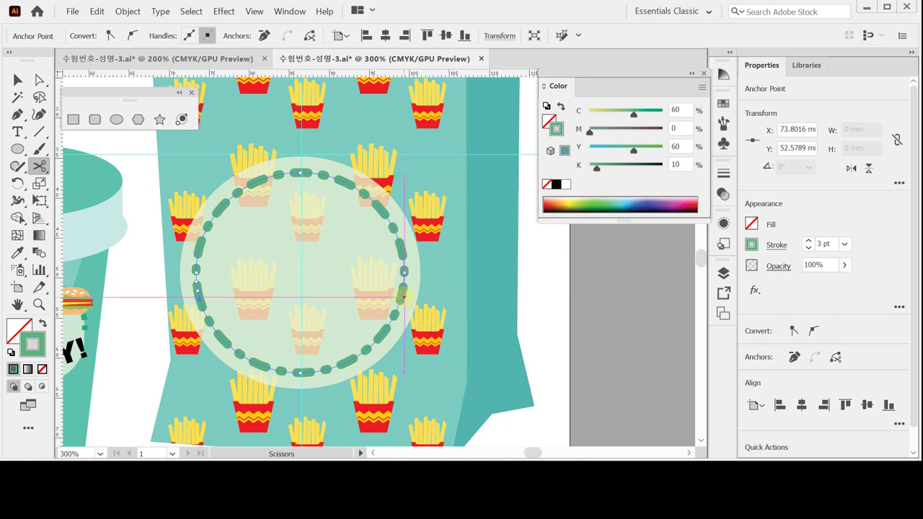
left_click(403, 296)
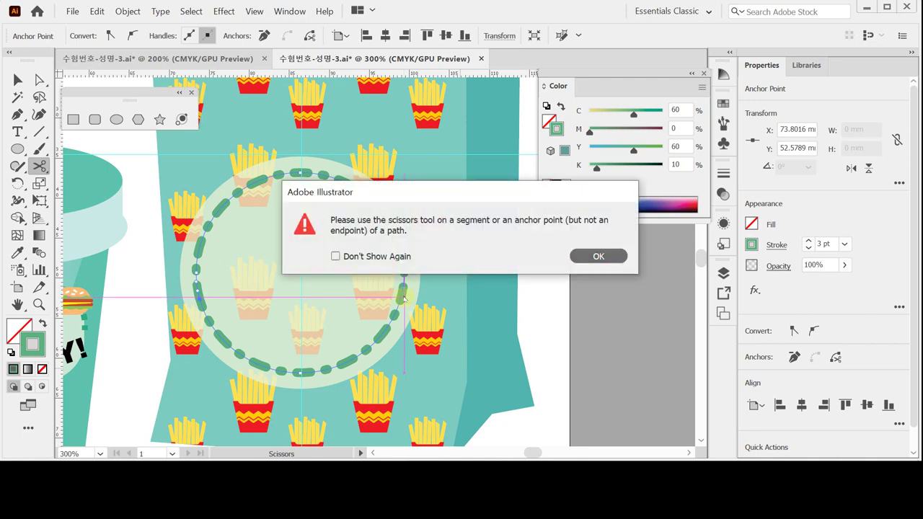
key("Return")
left_click(401, 297)
left_click(400, 296)
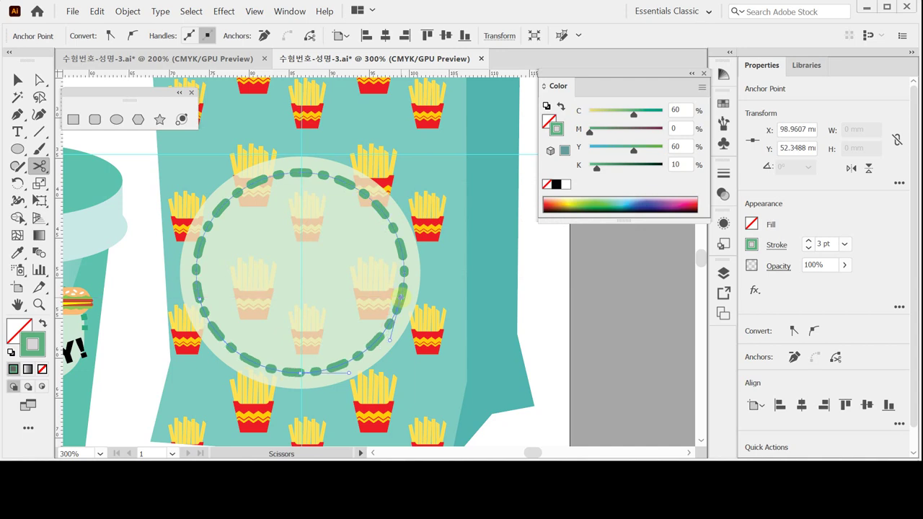
key("ctrl")
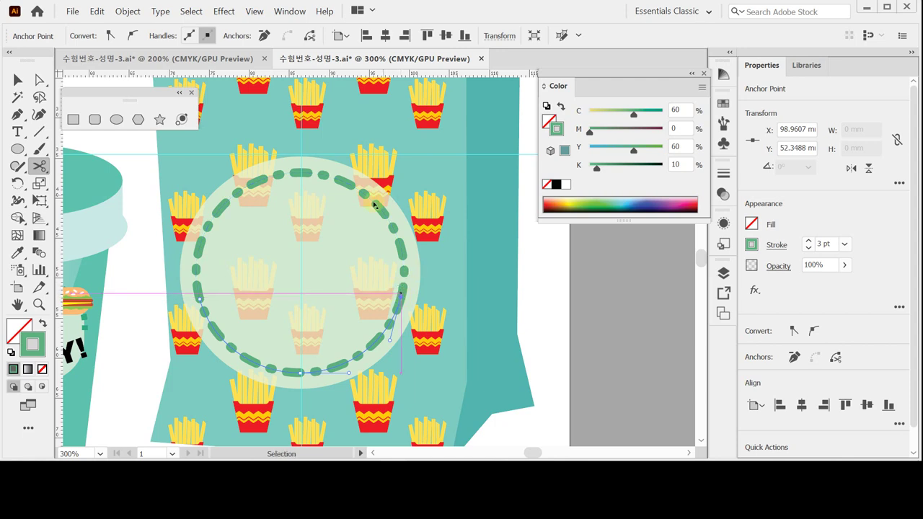
left_click(374, 206, "ctrl")
key("Delete")
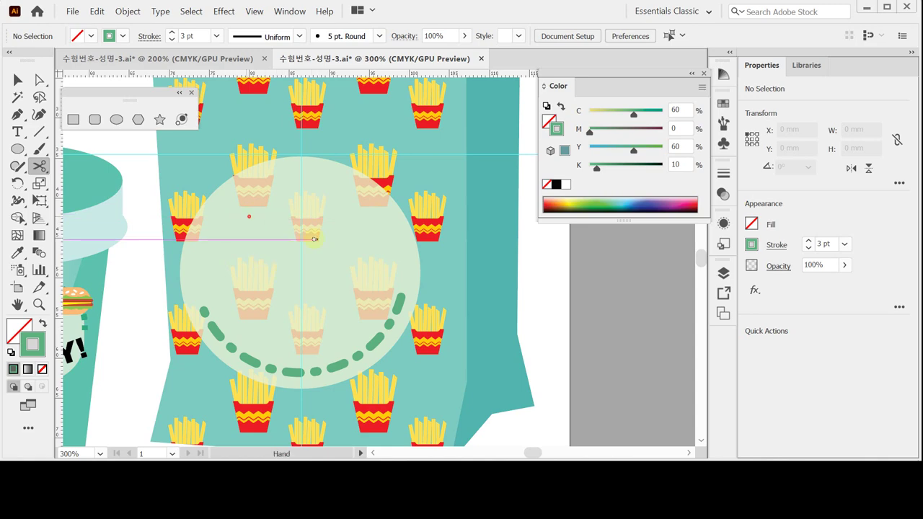
Copy the large burger group and place the copy over the round label on the paper bag
left_click_drag(149, 197, 278, 233)
left_click_drag(350, 245, 453, 261)
left_click_drag(352, 227, 392, 237)
left_click_drag(309, 230, 392, 238)
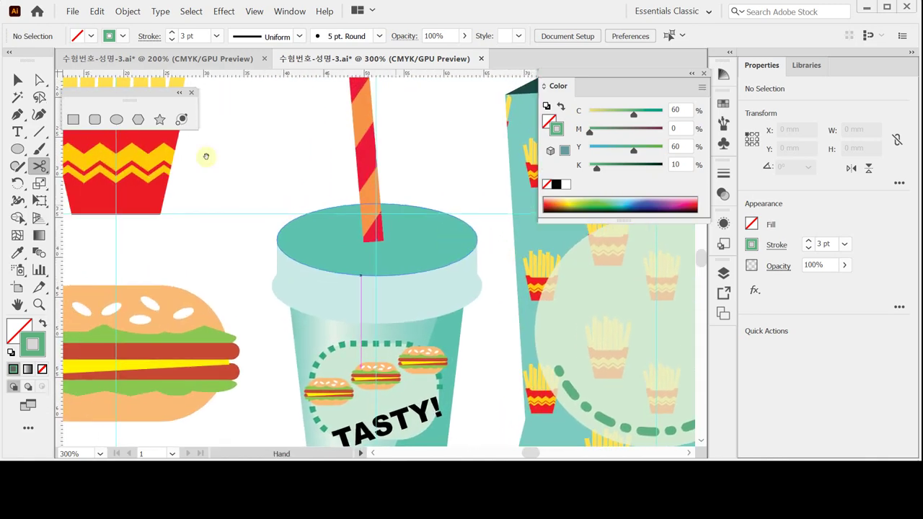
left_click(17, 80)
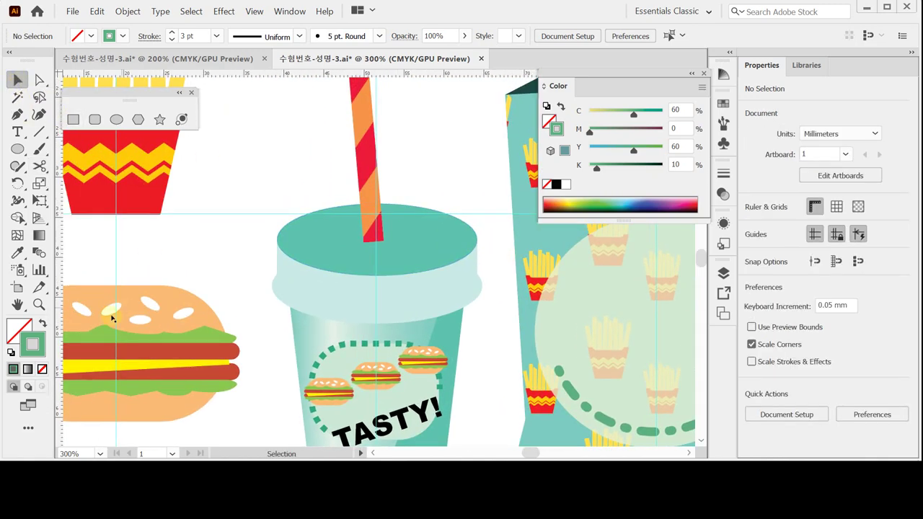
left_click(125, 330)
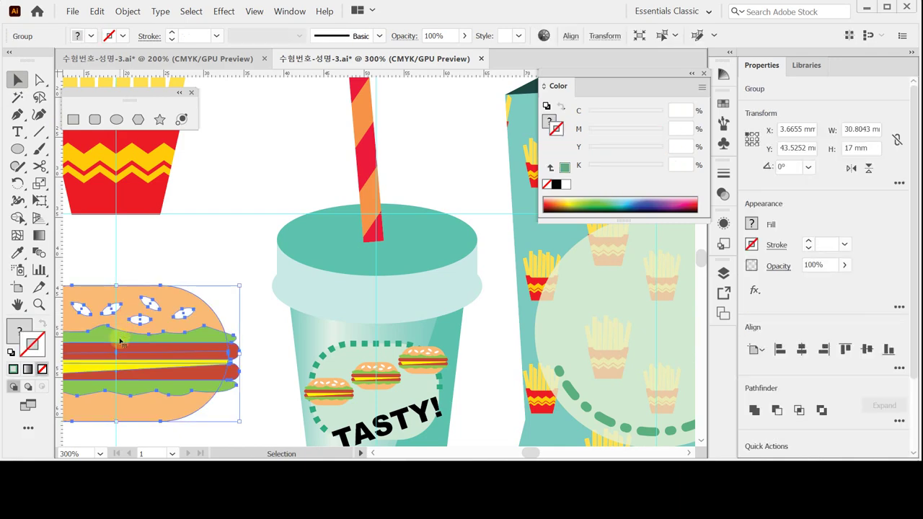
key("ctrl")
key("ctrl+v")
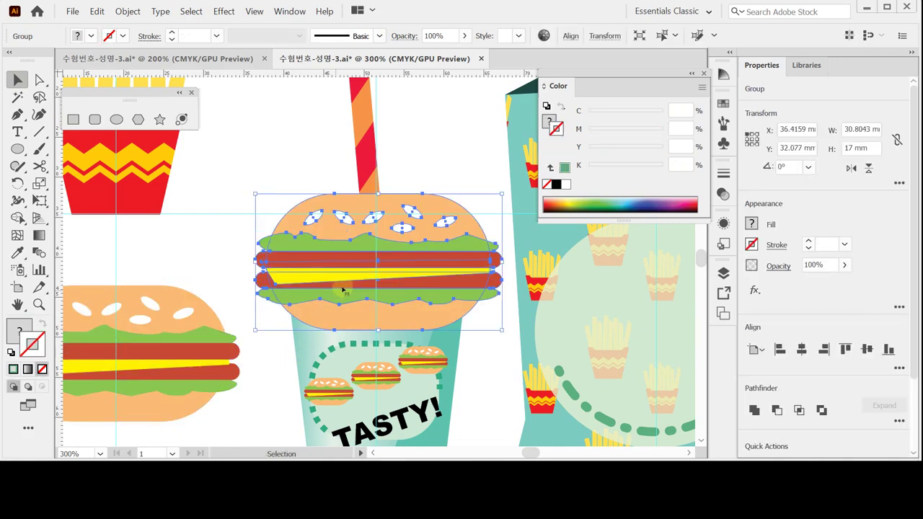
left_click_drag(332, 289, 288, 299)
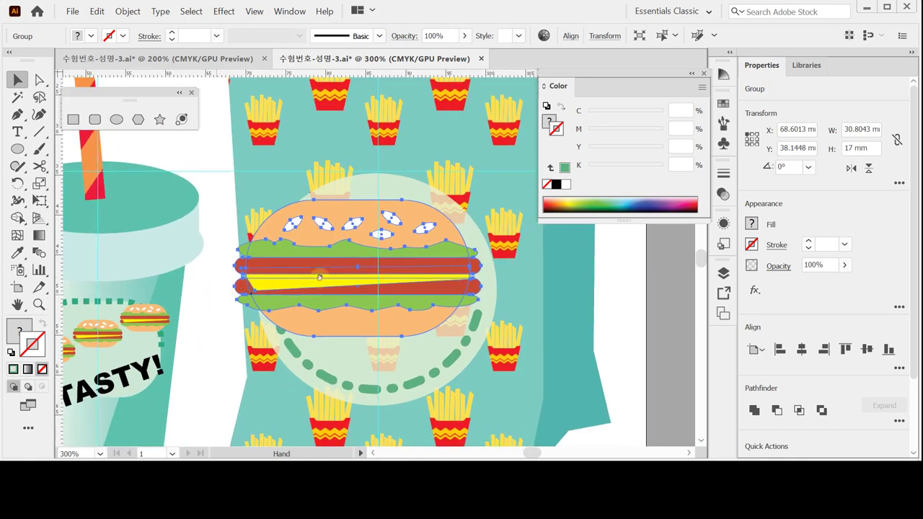
mouse_move(373, 296)
left_mouse_down()
mouse_move(381, 305)
mouse_move(373, 299)
left_mouse_up()
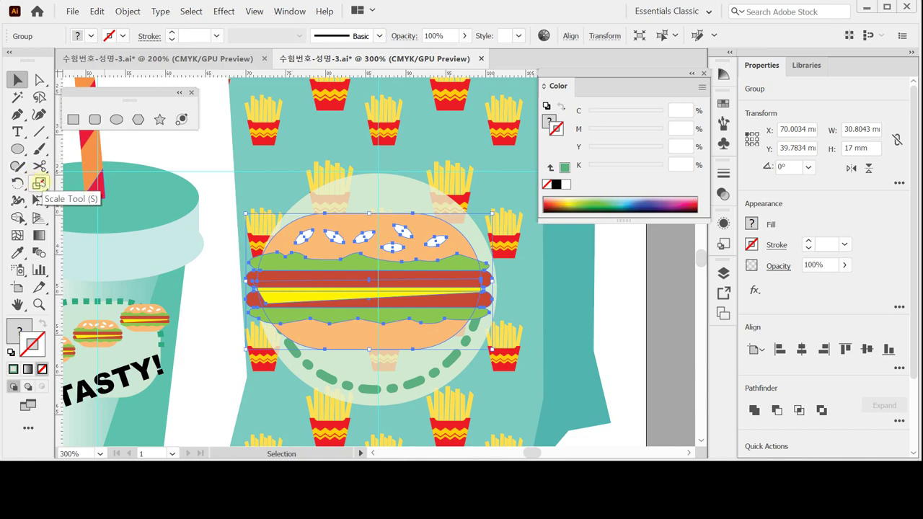
Scale the burger copy uniformly to 60% with Transform Objects on and Transform Patterns off
double_click(38, 184)
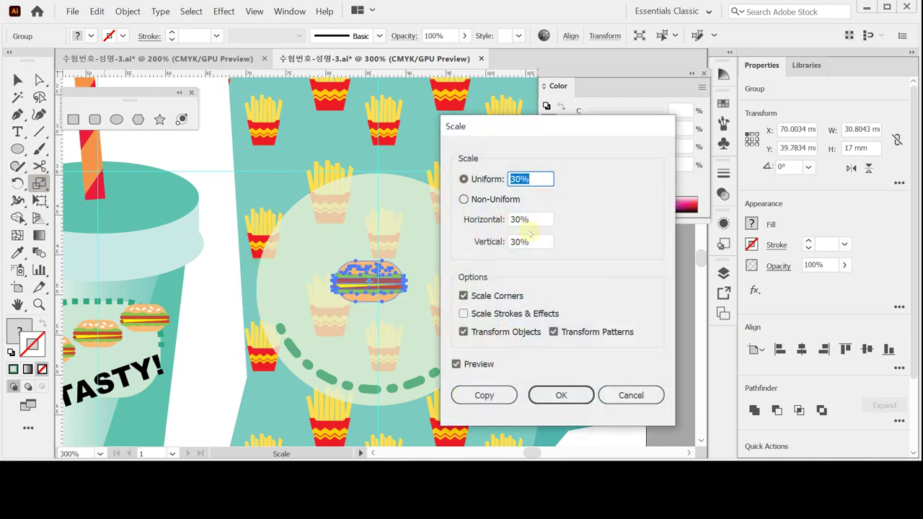
type("60")
left_click(475, 334)
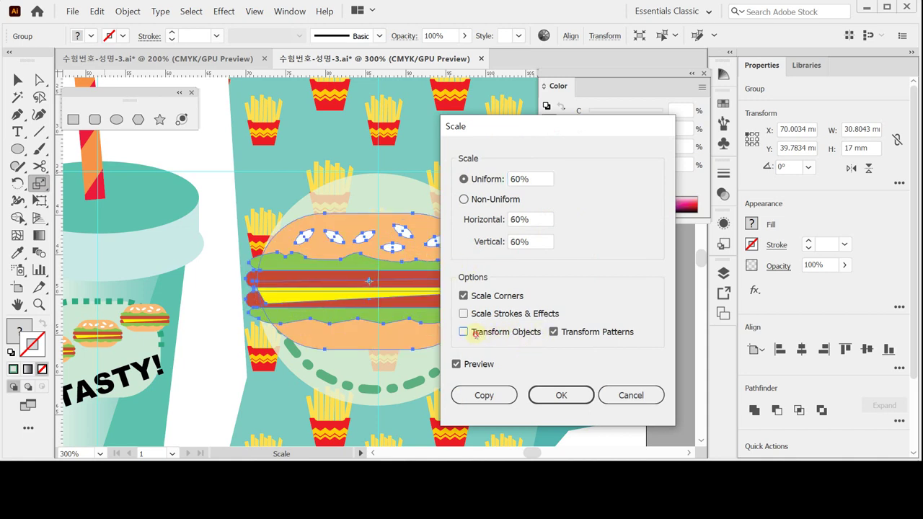
left_click(464, 332)
left_click(554, 332)
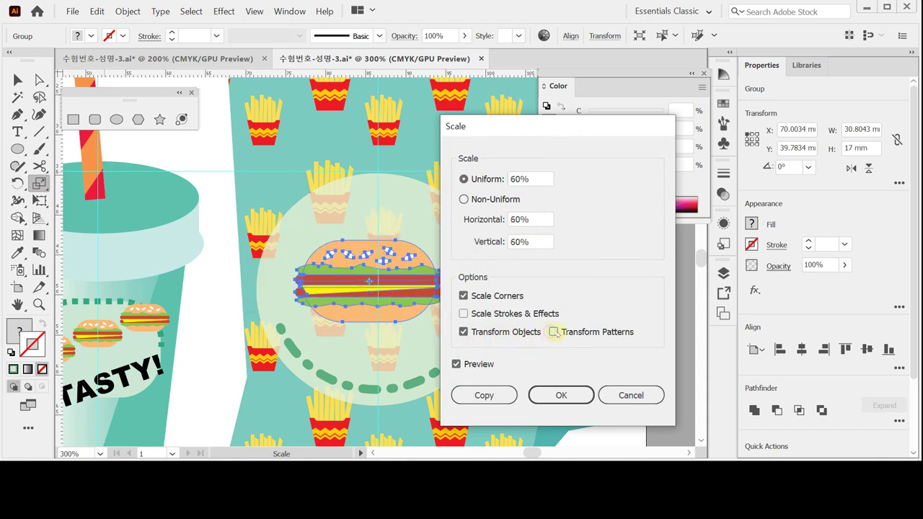
left_click(556, 395)
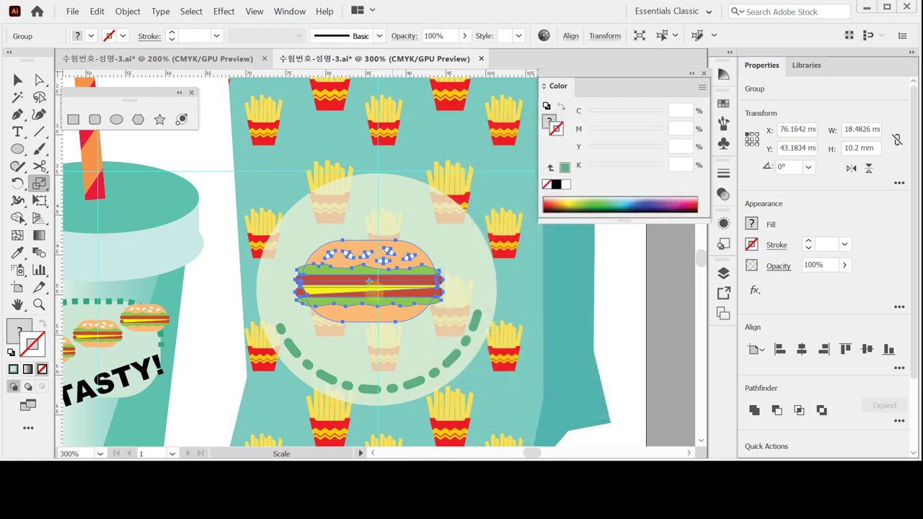
Shift the scaled burger slightly toward the centre of the round label and save the document
left_click_drag(400, 287, 402, 288)
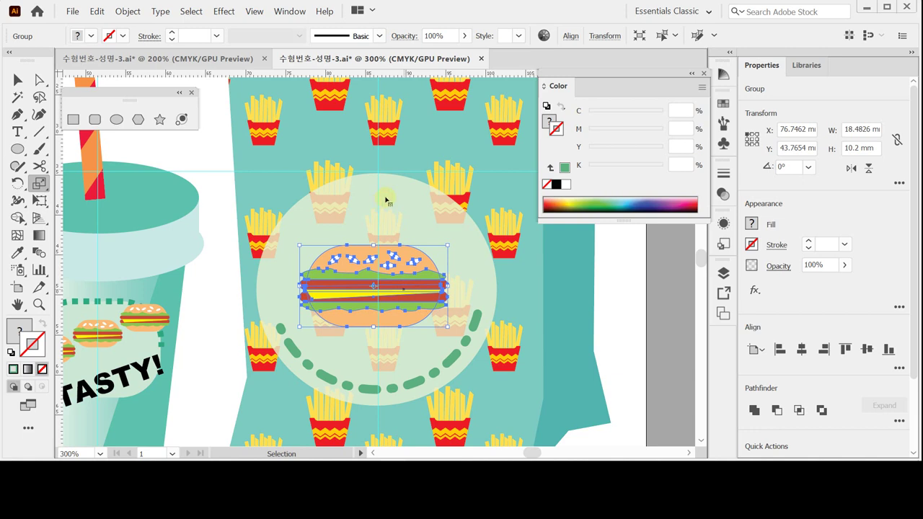
key("ctrl+s")
Offset the path of the label's pale green ellipse by -5 mm
left_click(385, 197)
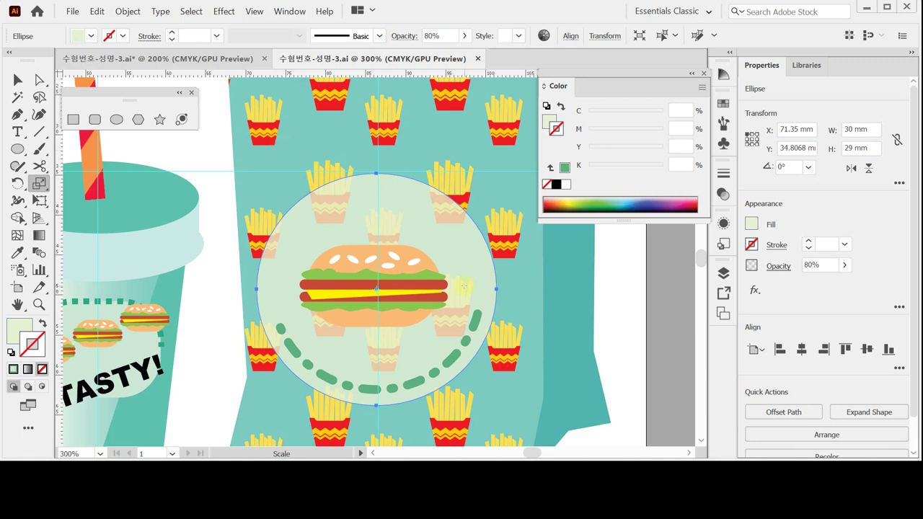
left_click(772, 416)
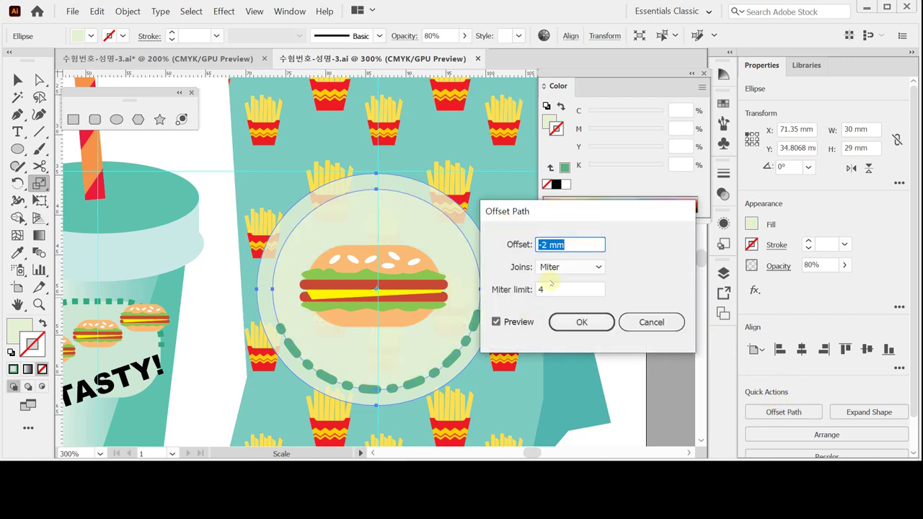
type("-5")
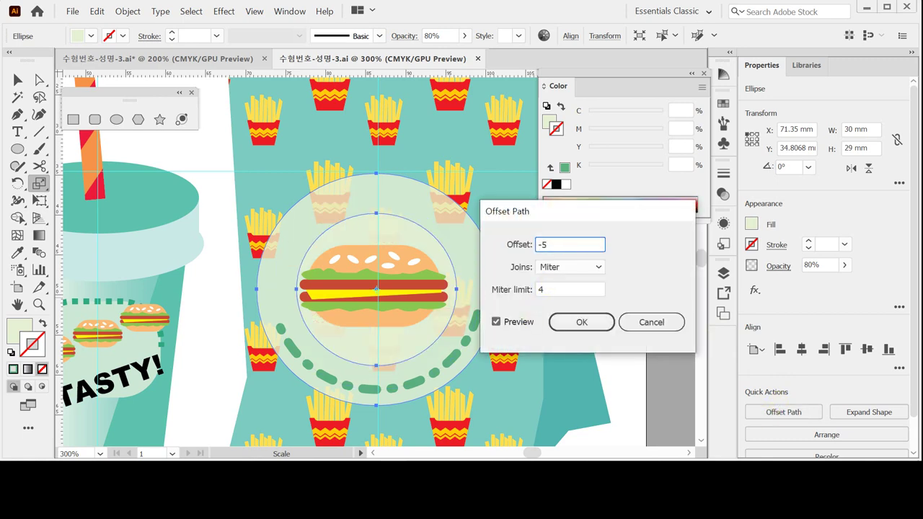
key("Return")
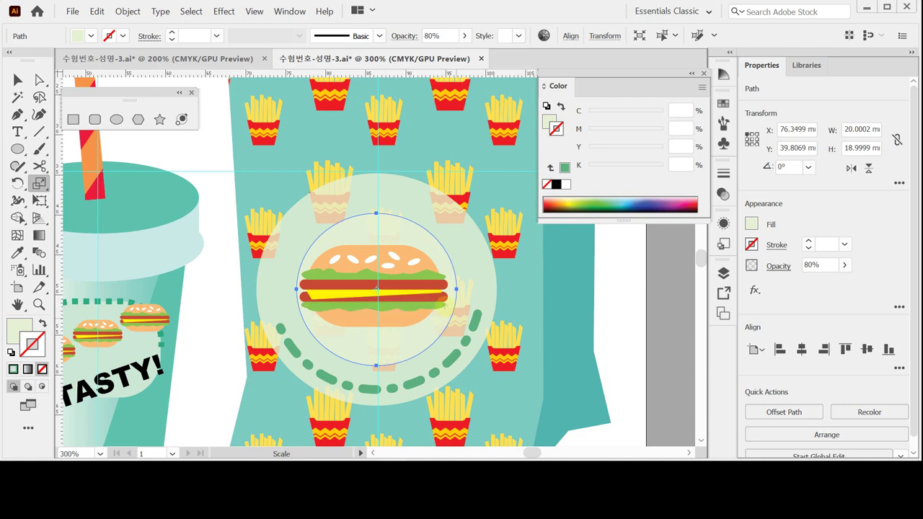
Cut the new inner ellipse on both sides slightly below its middle and delete the lower part
left_click(39, 167)
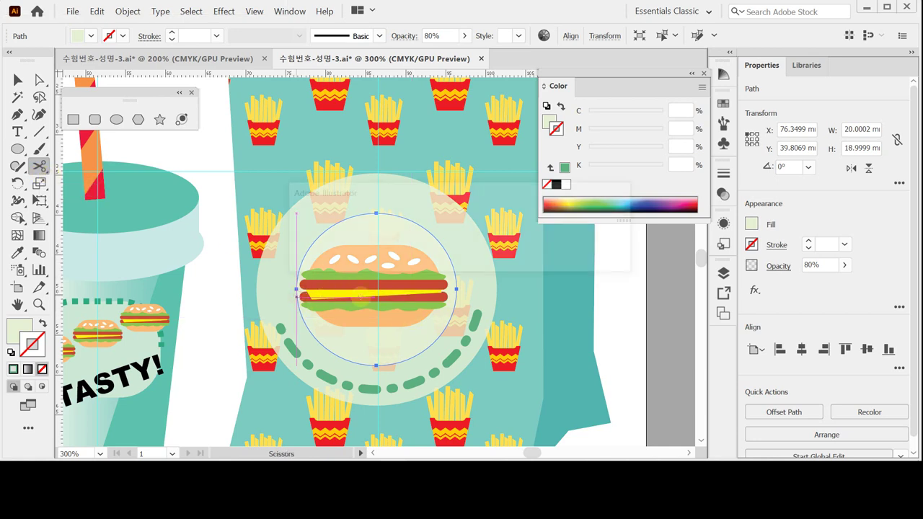
left_click(297, 294)
left_click(613, 257)
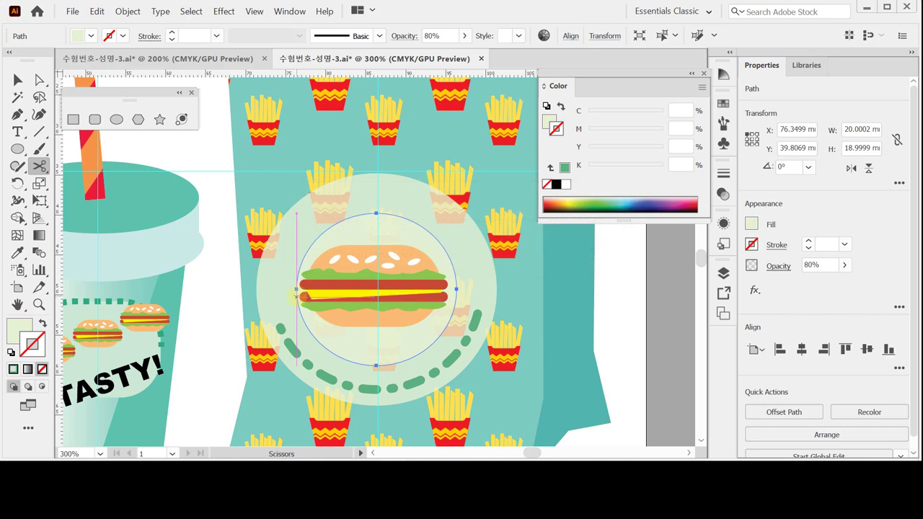
left_click(297, 294)
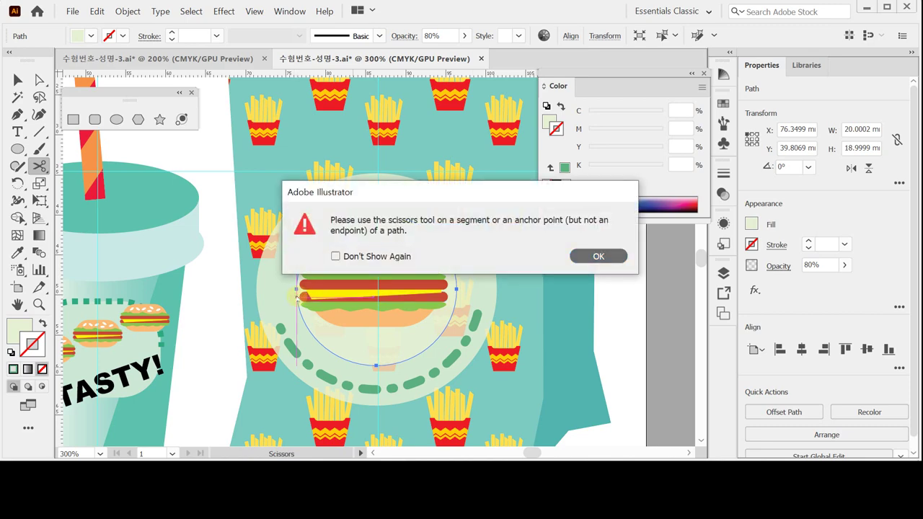
key("Return")
left_click(406, 292, "ctrl")
left_click(405, 287, "ctrl")
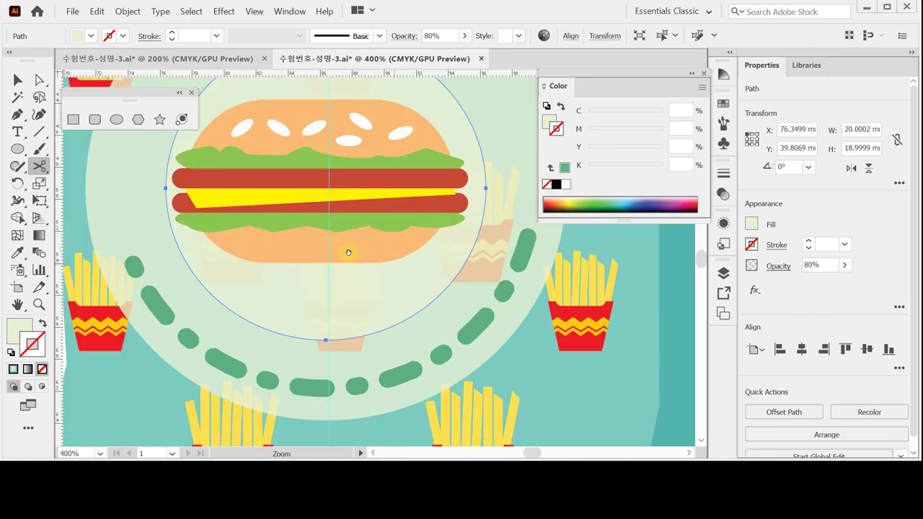
left_click(166, 204)
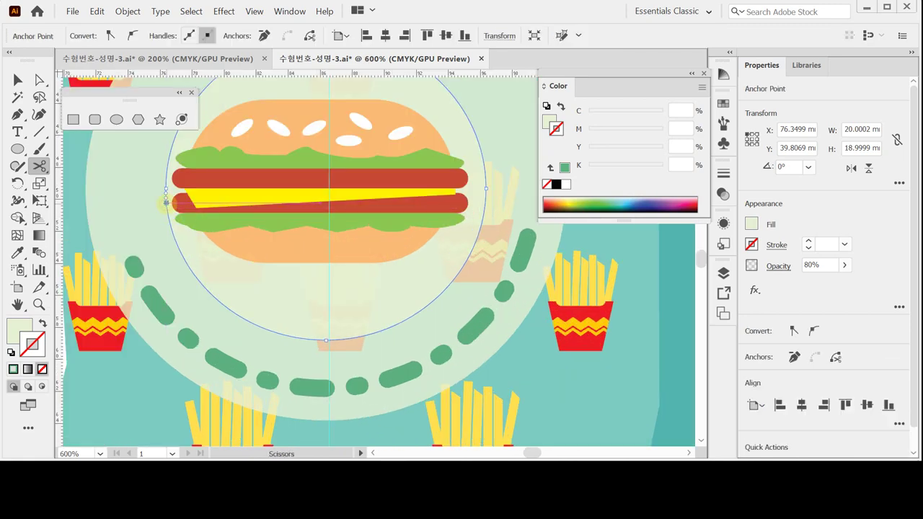
left_click(485, 203)
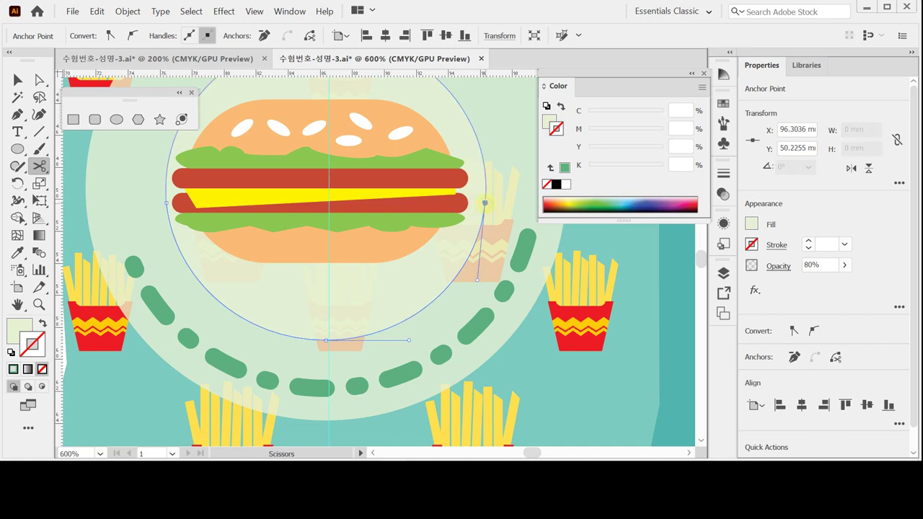
left_click(408, 307, "ctrl")
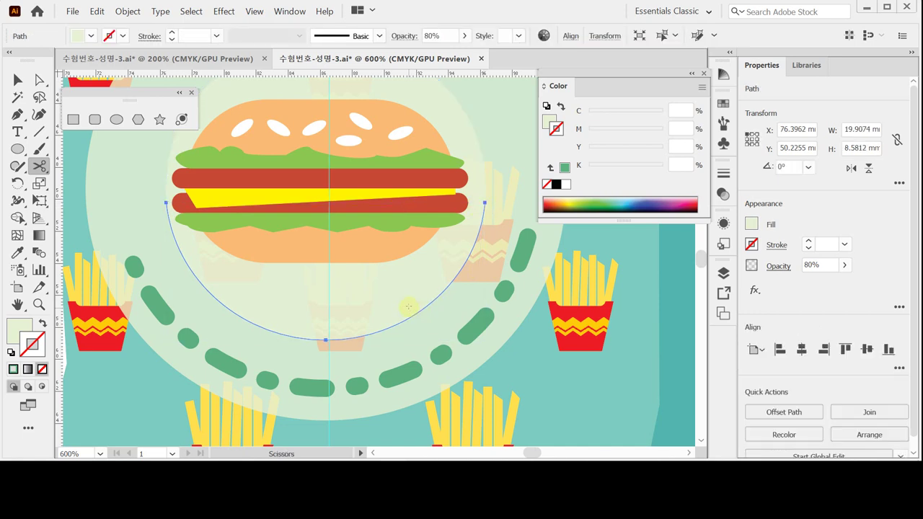
key("Delete")
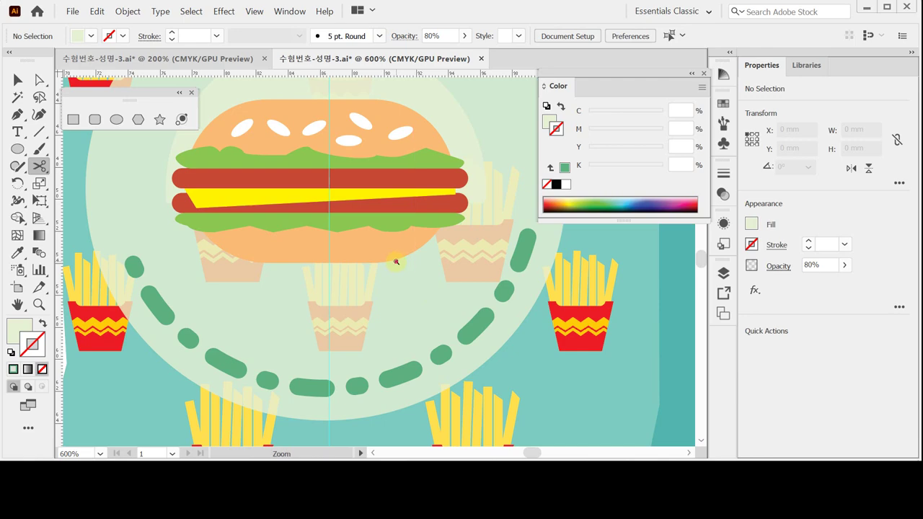
key("ctrl+minus")
scroll(378, 253, "up", 2)
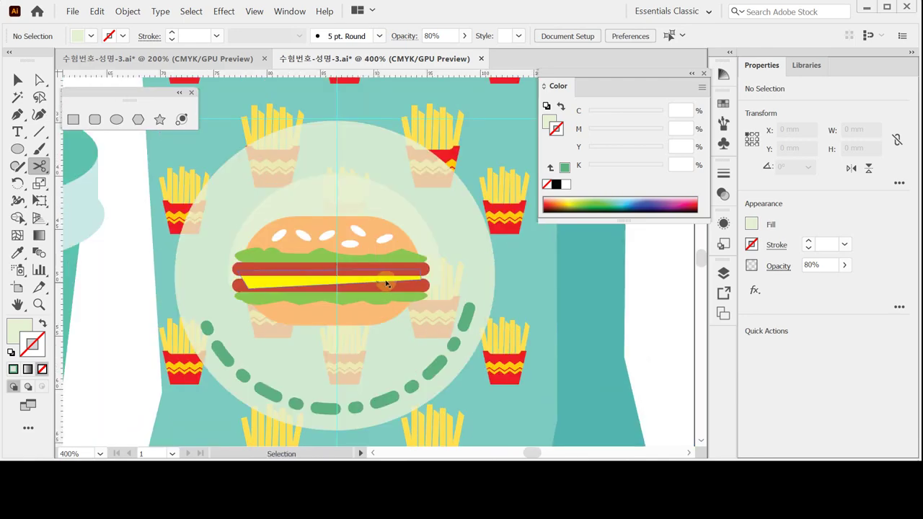
Save the document and place type on the open arc above the burger inside the round label
key("ctrl+s")
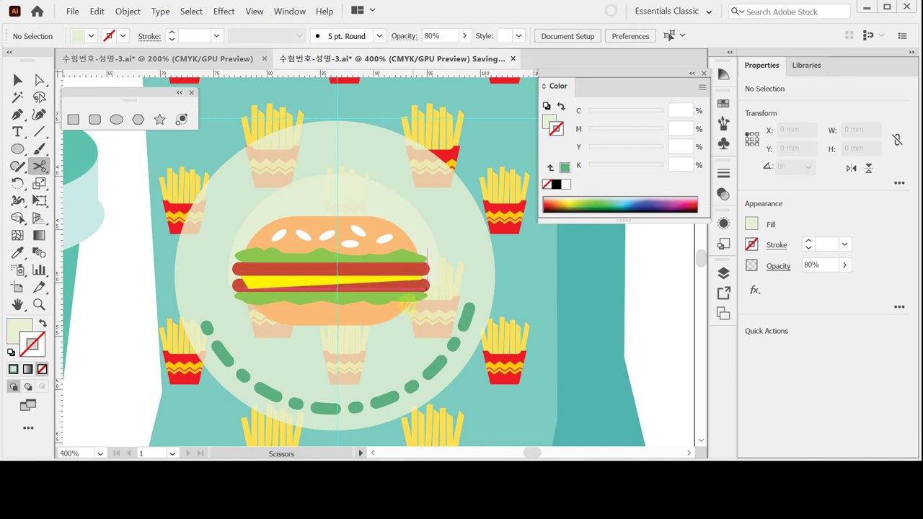
left_click(18, 132)
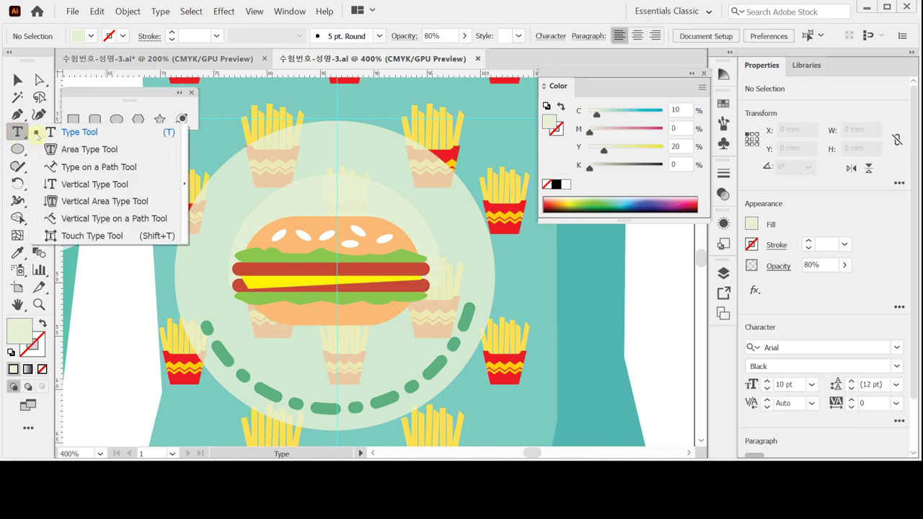
left_click(79, 167)
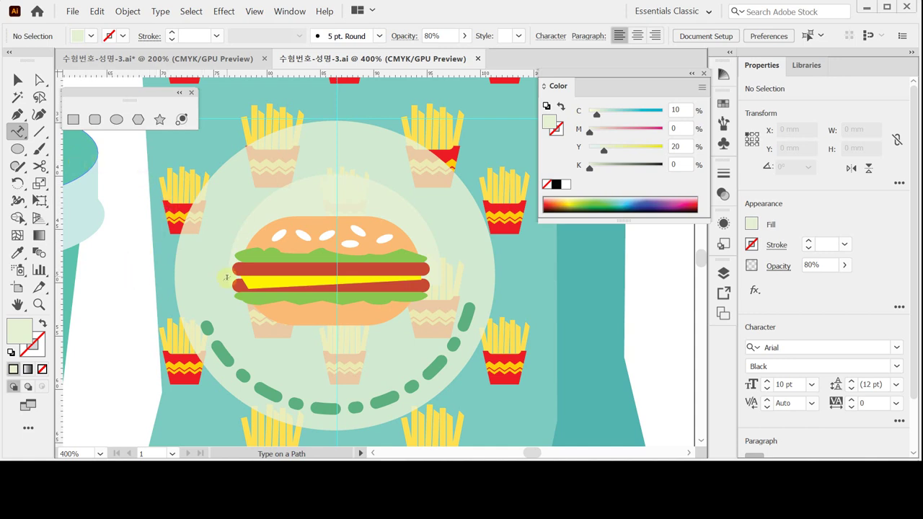
left_click(228, 280)
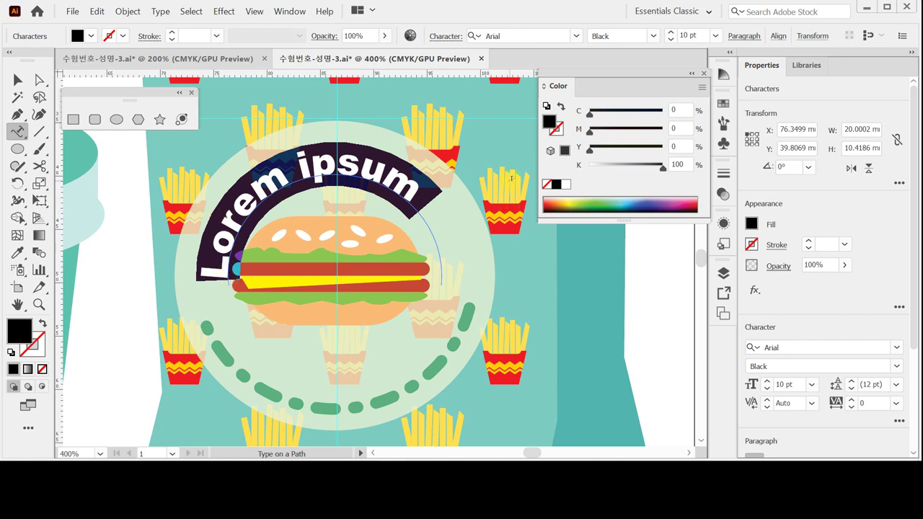
Set the arc's path text to 15 pt and centre its paragraph alignment
key("Escape")
key("ctrl+t")
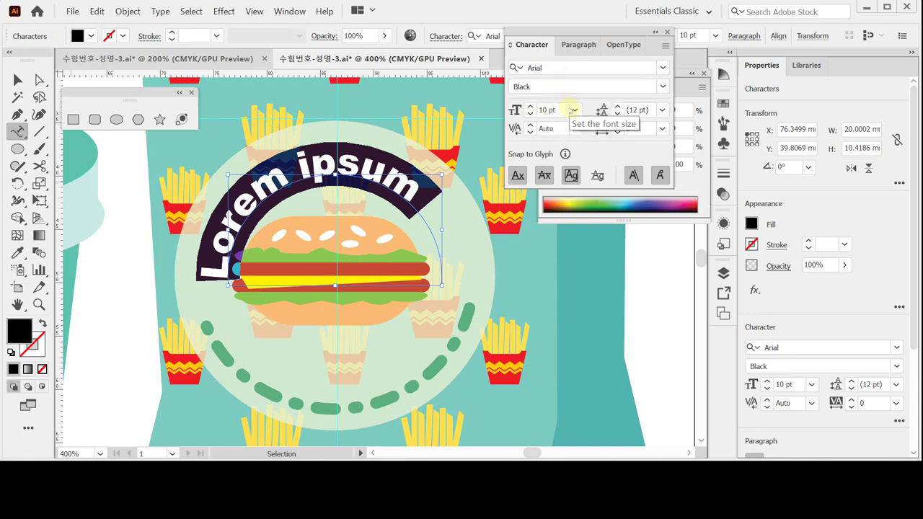
left_click(574, 110)
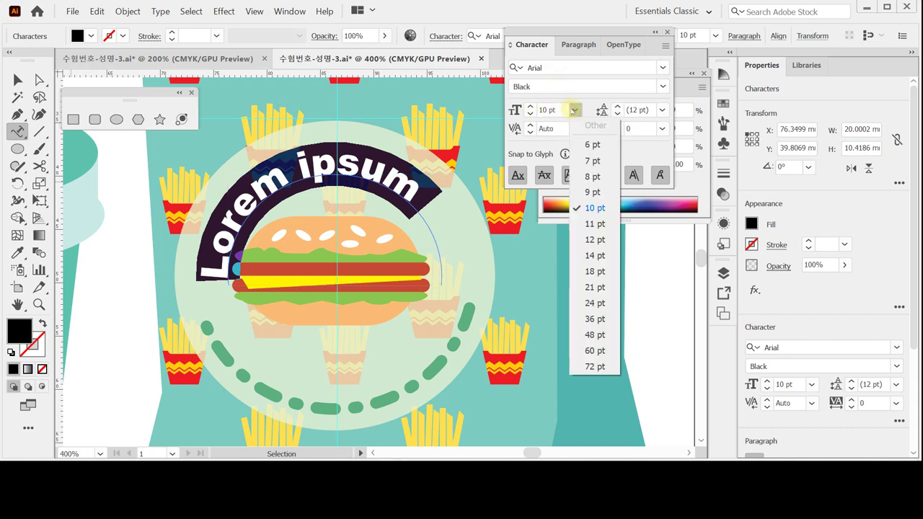
left_click(595, 255)
left_click(531, 106)
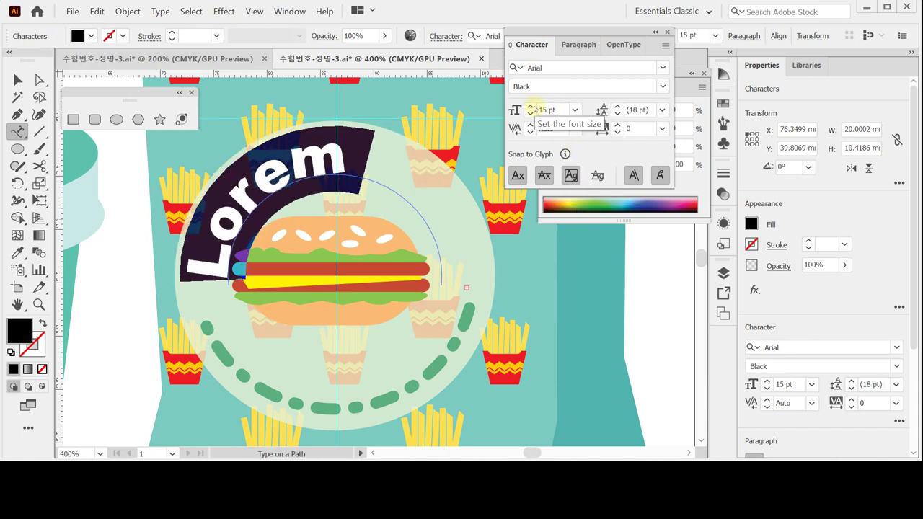
left_click(612, 45)
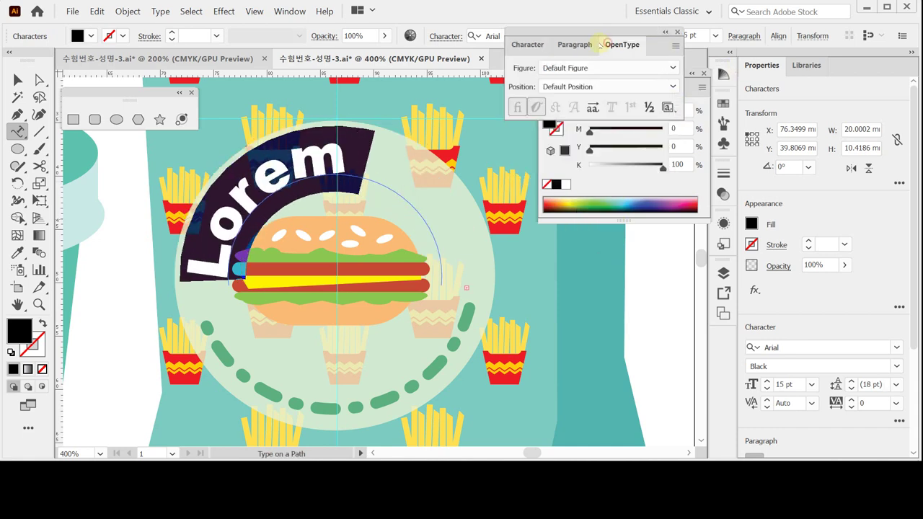
left_click(575, 45)
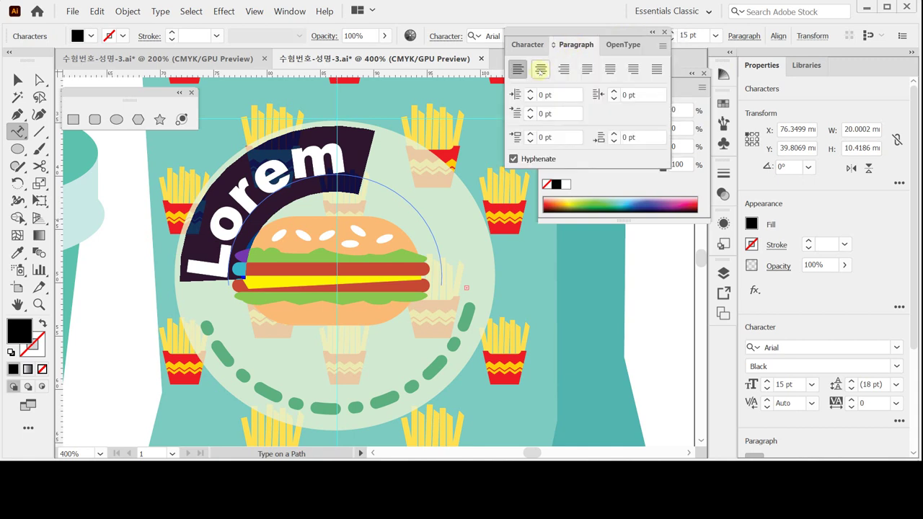
left_click(540, 69)
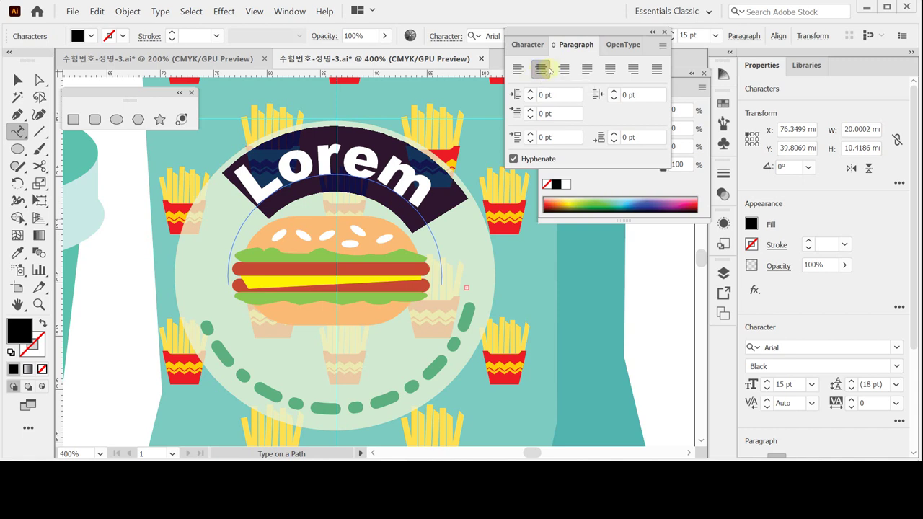
key("Caps_Lock")
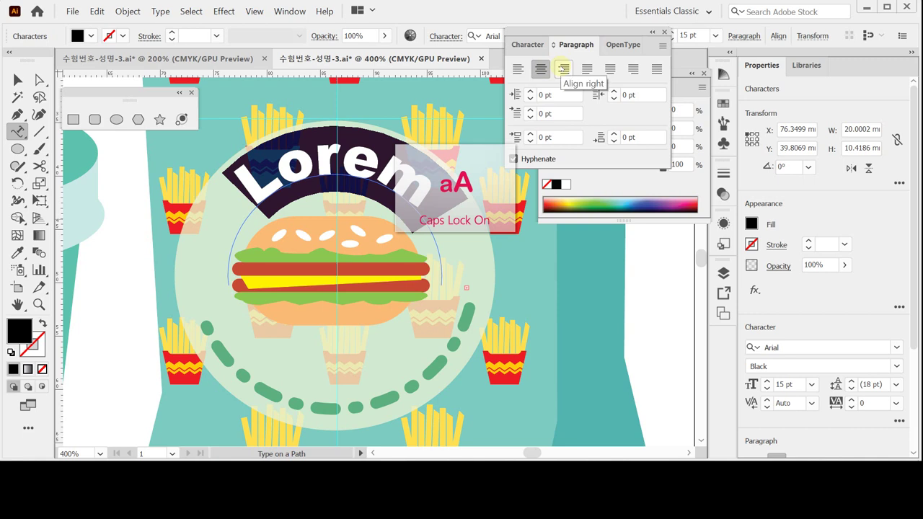
type("ㅐㅡㄷ")
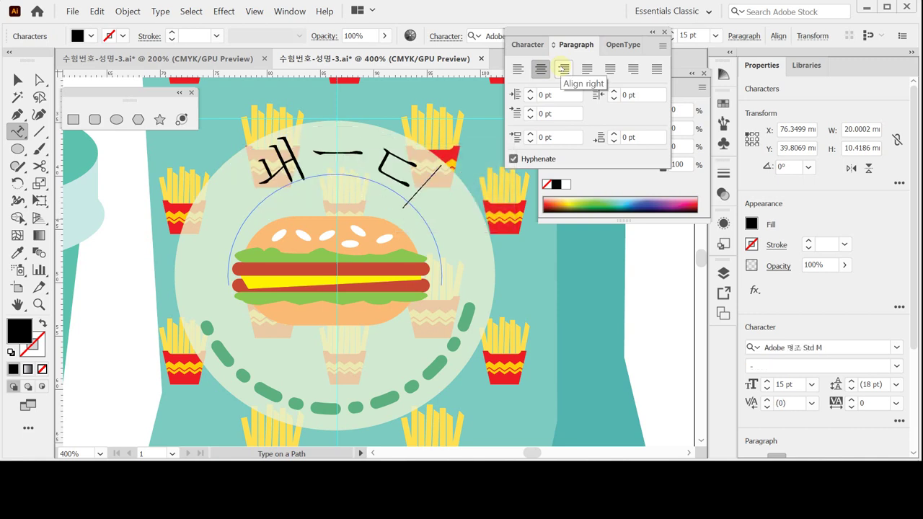
type("ㅡㅁㅇㄷ")
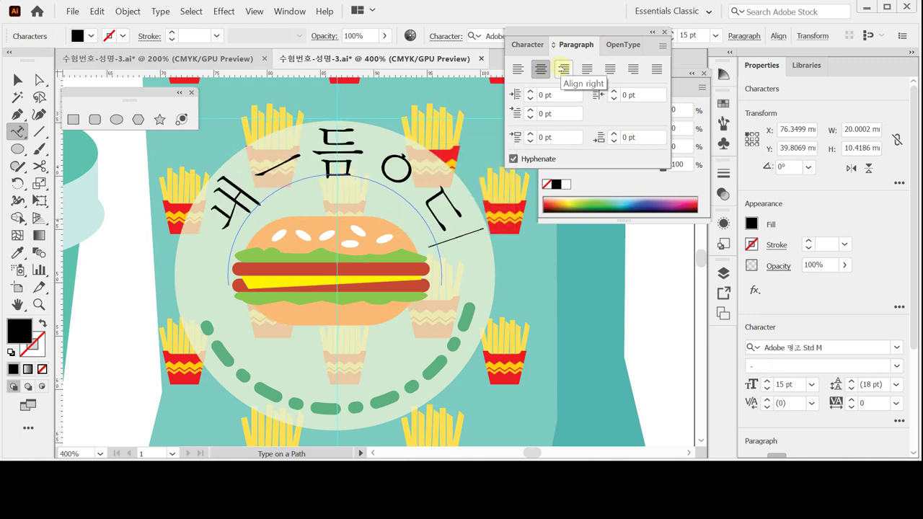
key("ctrl+a")
key("BackSpace")
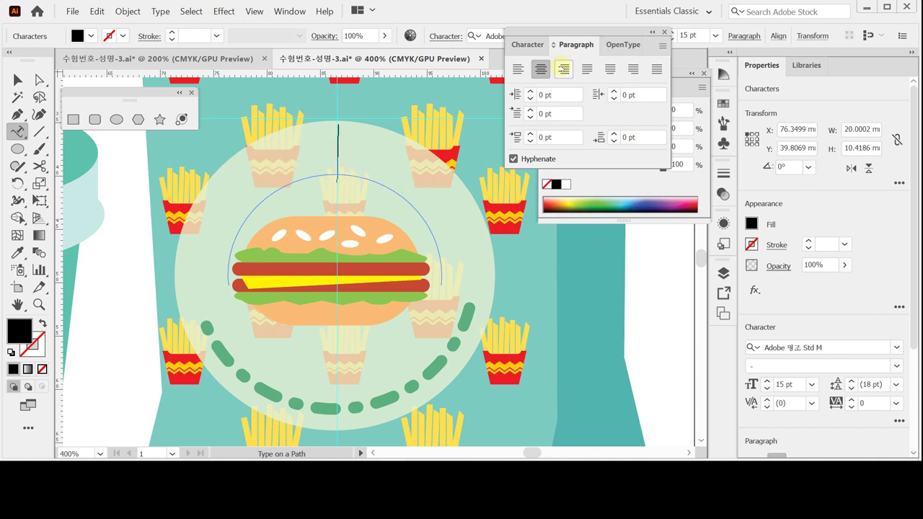
Set the font of the empty path text to Arial Black
left_click(530, 44)
left_click(532, 67)
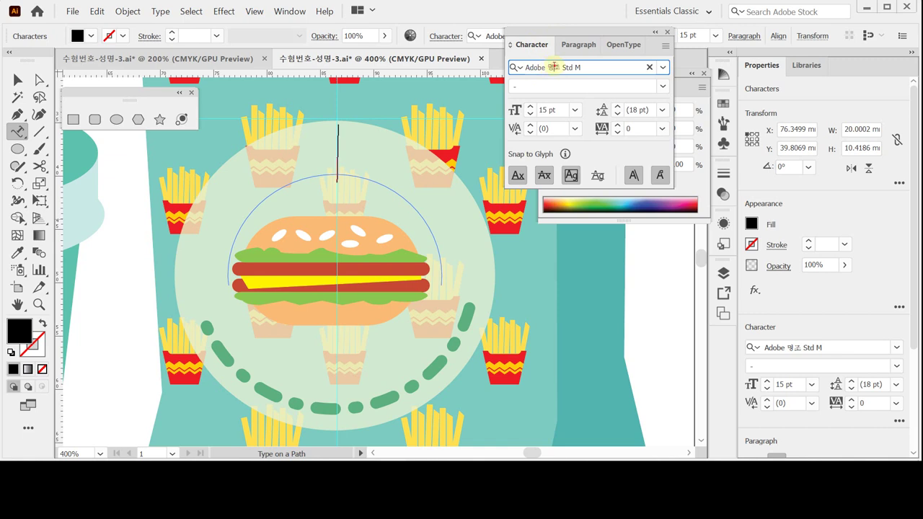
double_click(554, 67)
left_click(554, 67)
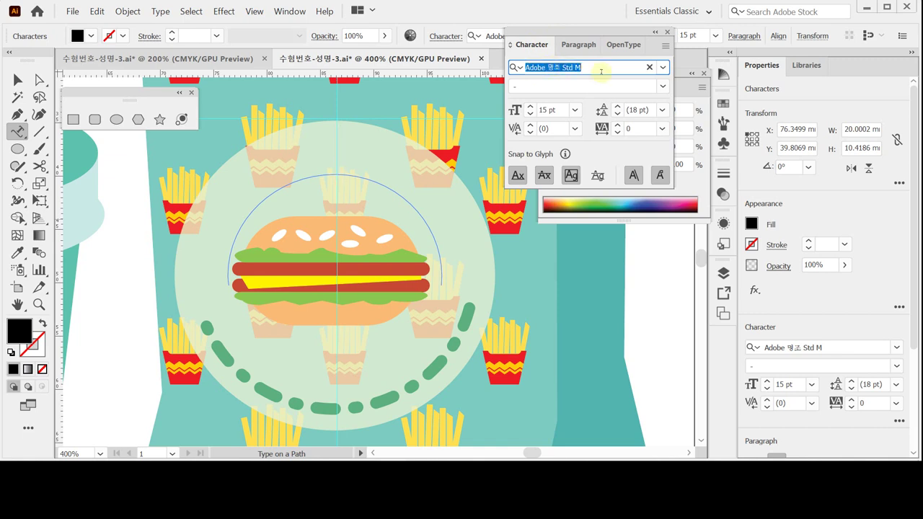
type("R")
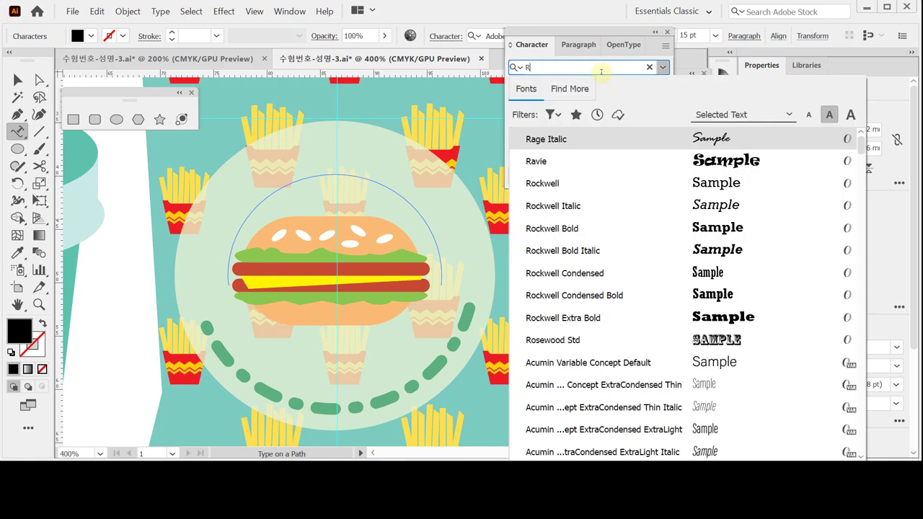
type("AR")
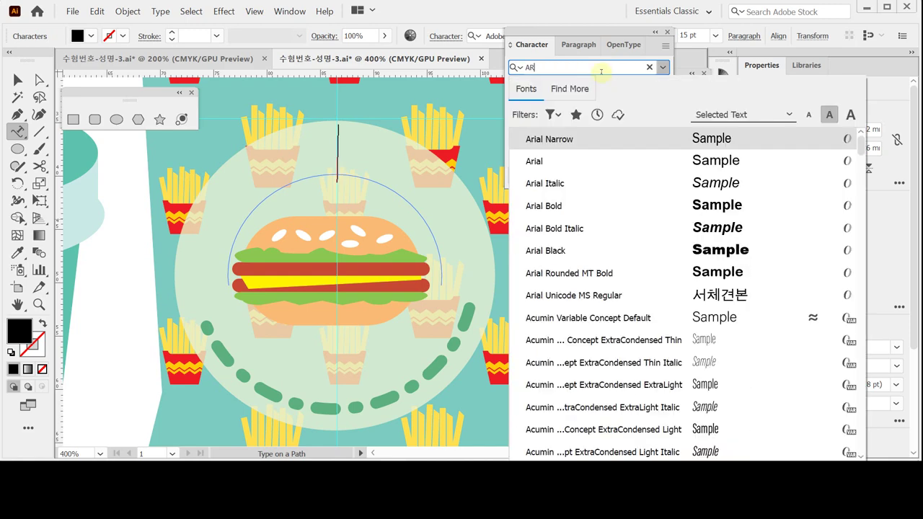
key("Down")
key("Down")
key("Down")
key("Down")
key("Down")
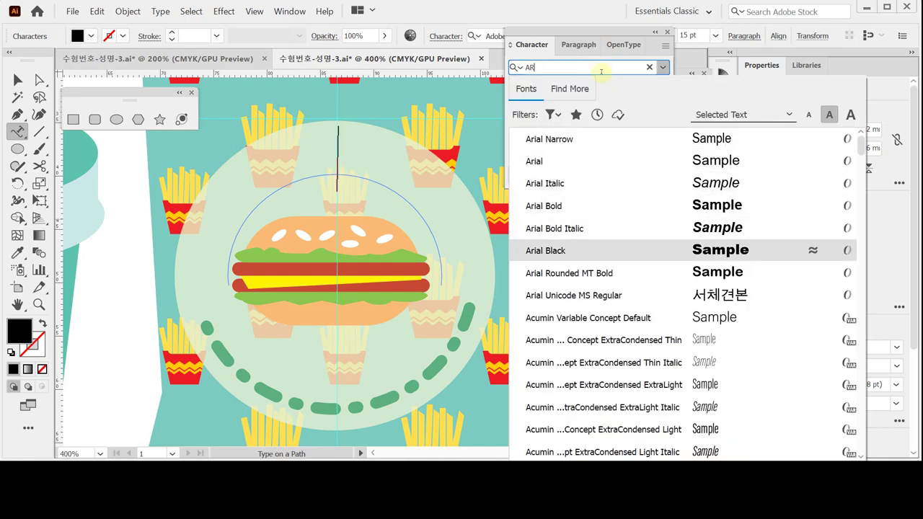
key("Return")
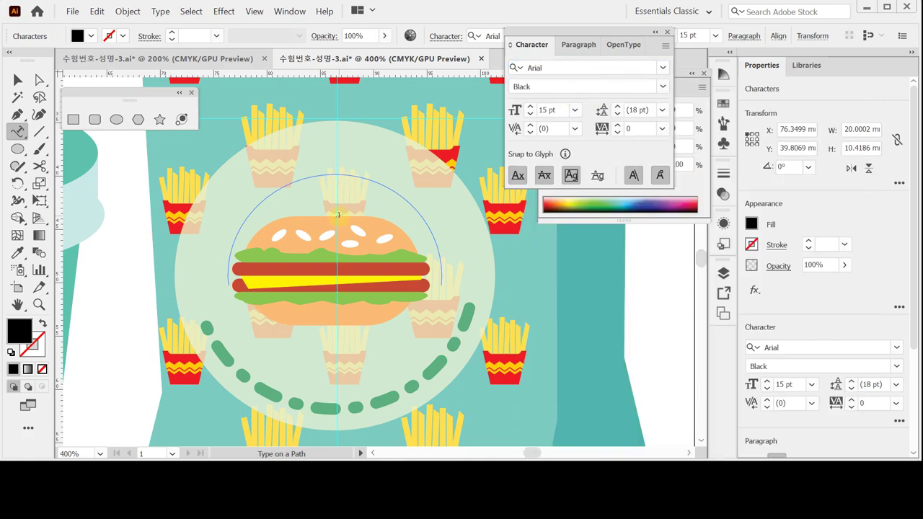
Enter "HOMEMADE" as the text along the arc above the burger
left_click(339, 215)
type("HO")
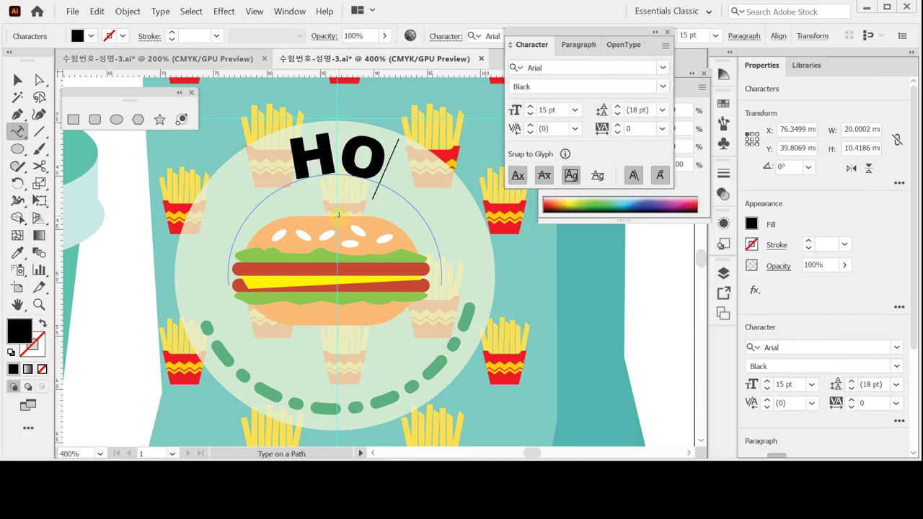
type("MEMADE")
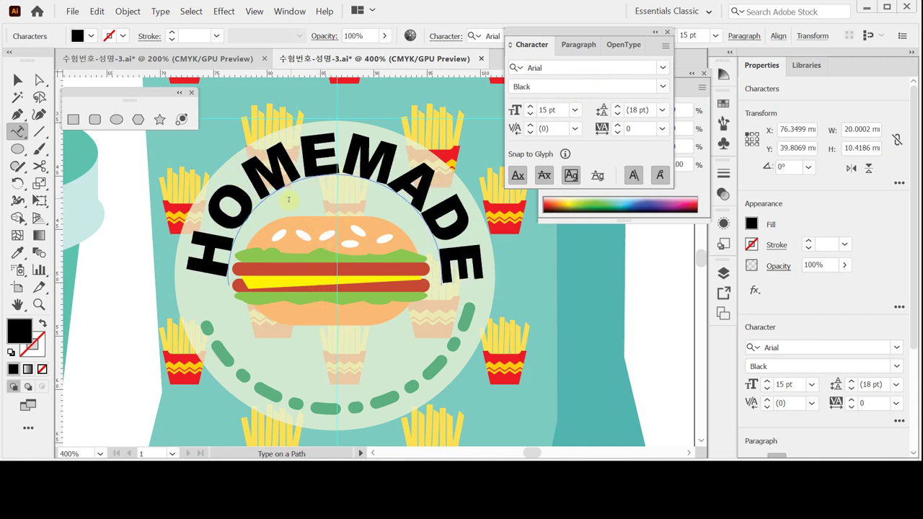
Recolour all the HOMEMADE characters with a dark red fill of C 20, M 100, Y 90, K 20
double_click(315, 167)
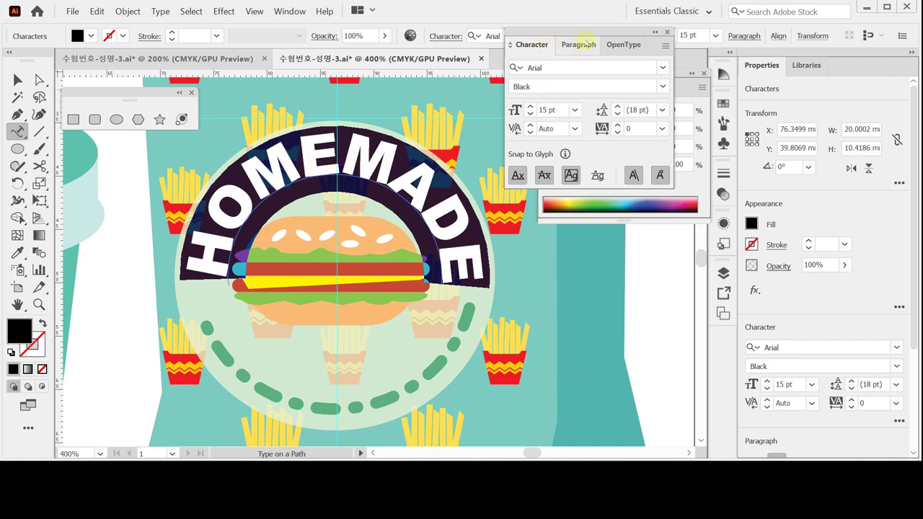
left_click(681, 91)
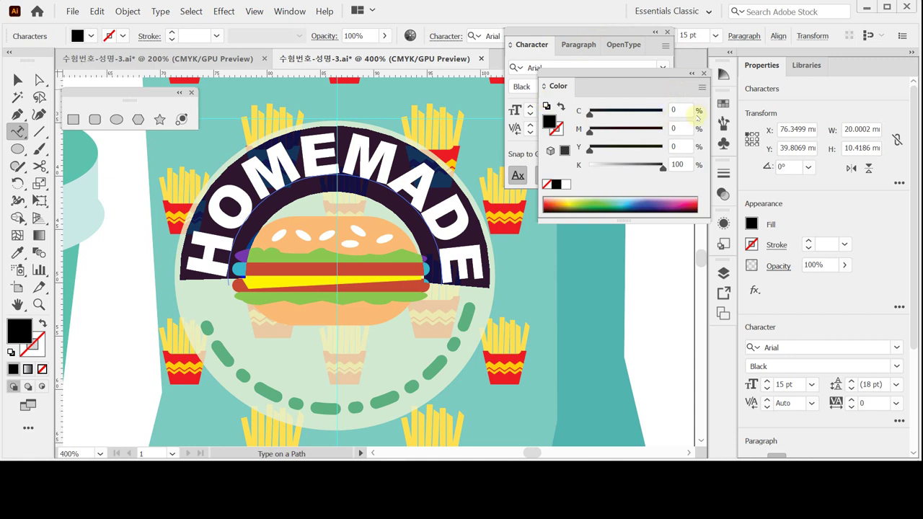
left_click(683, 110)
type("2")
key("Tab")
type("100")
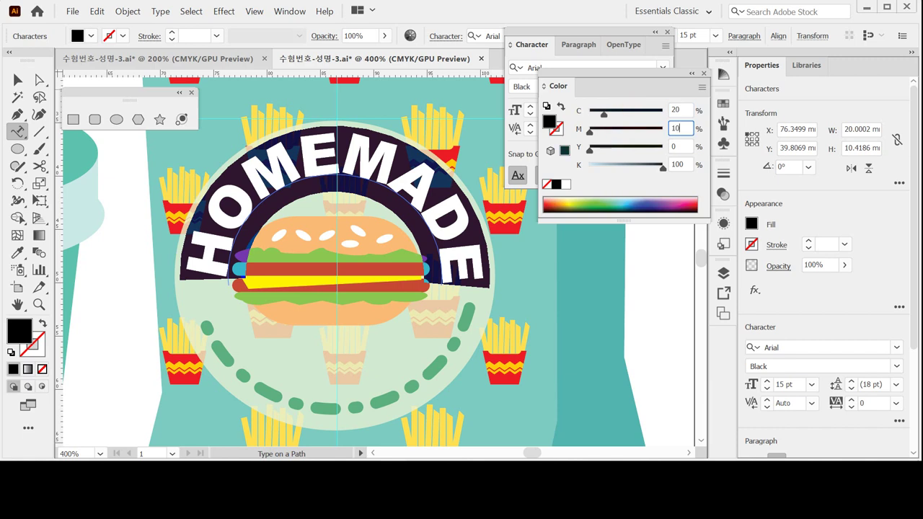
key("Tab")
type("90")
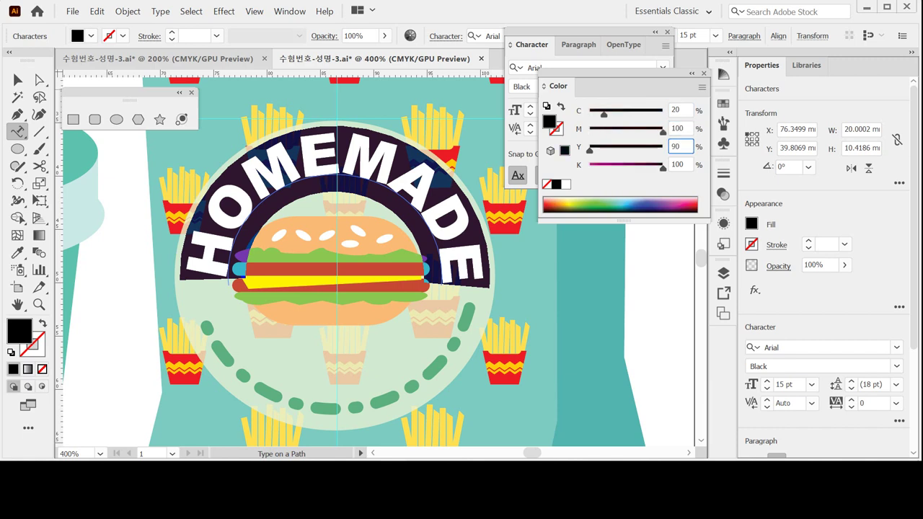
key("Tab")
type("20")
key("Tab")
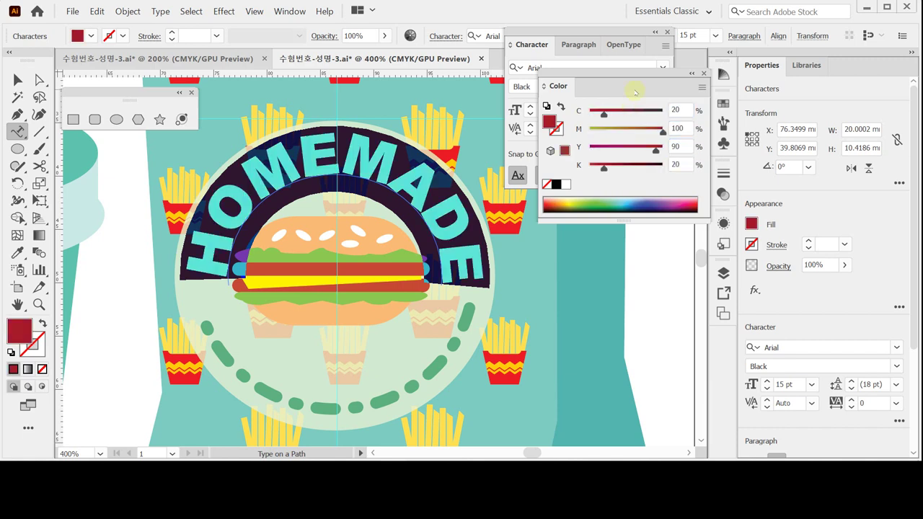
Finish editing the HOMEMADE text, keep it selected as an object, and save the document
left_click(430, 170)
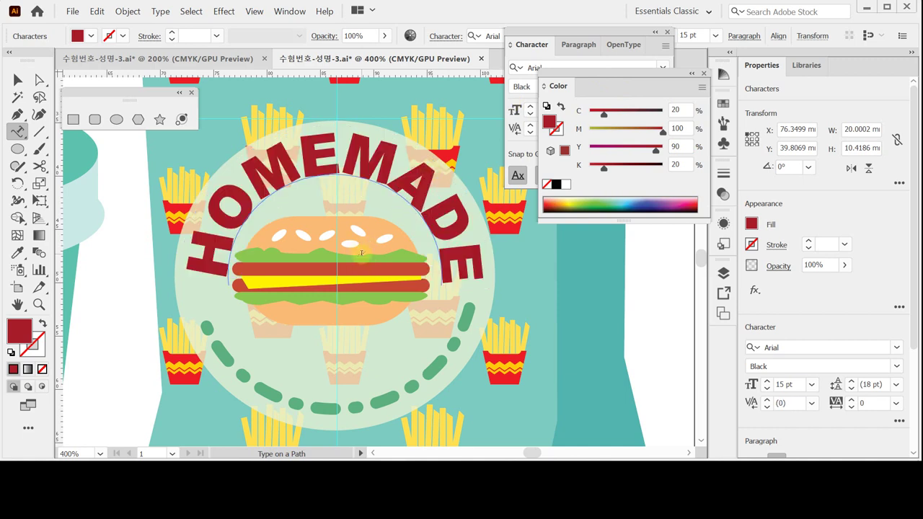
left_click(18, 79)
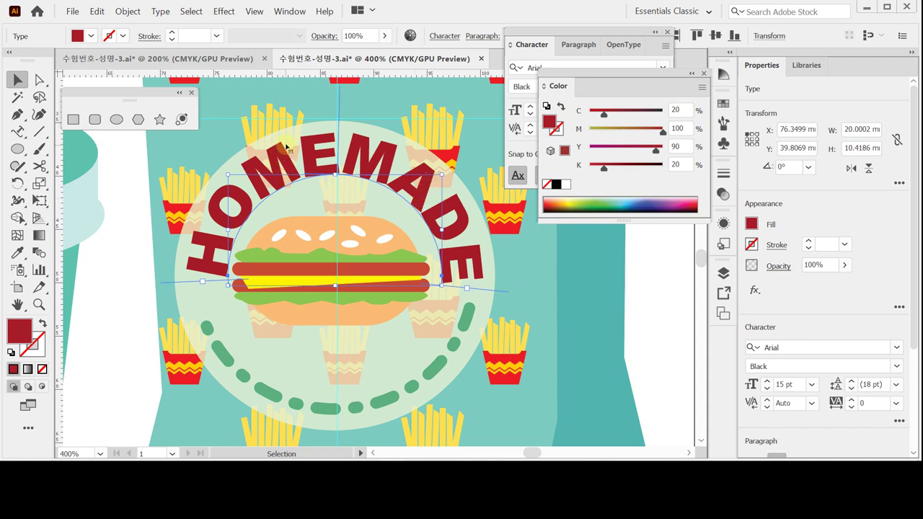
key("a")
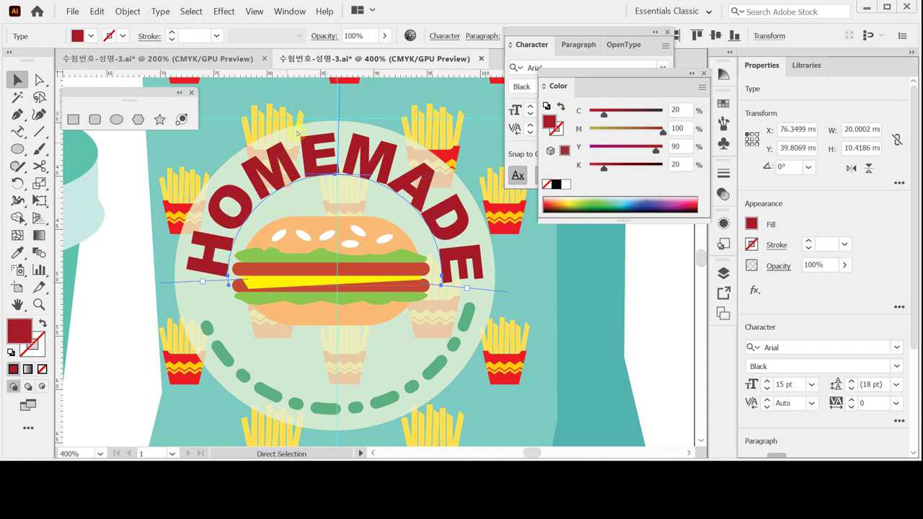
key("ctrl+s")
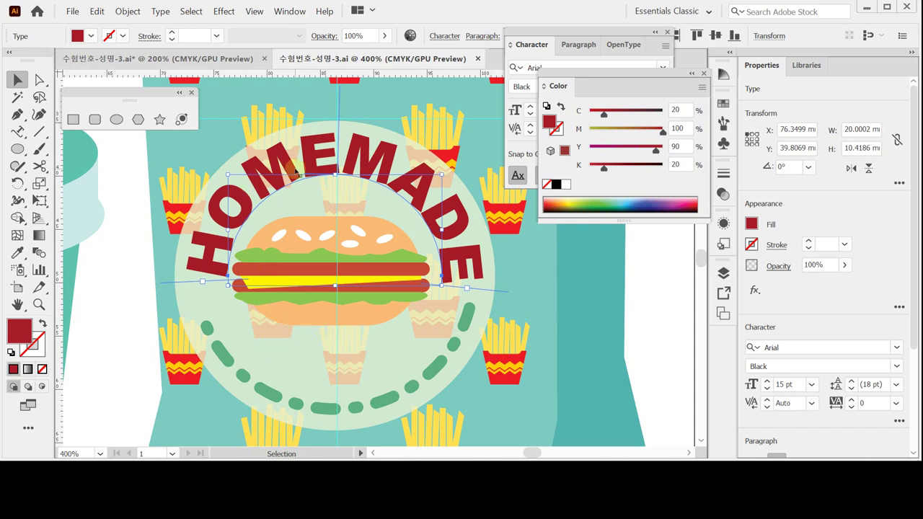
Select the round label's circle, burger, dashed arc and HOMEMADE text together in outline view, and rotate them slightly clockwise
key("ctrl+y")
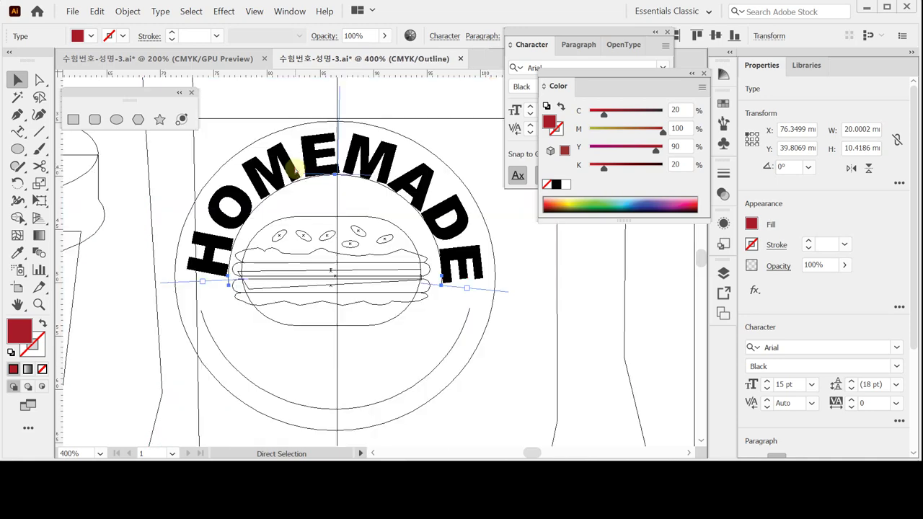
left_click_drag(213, 153, 490, 365)
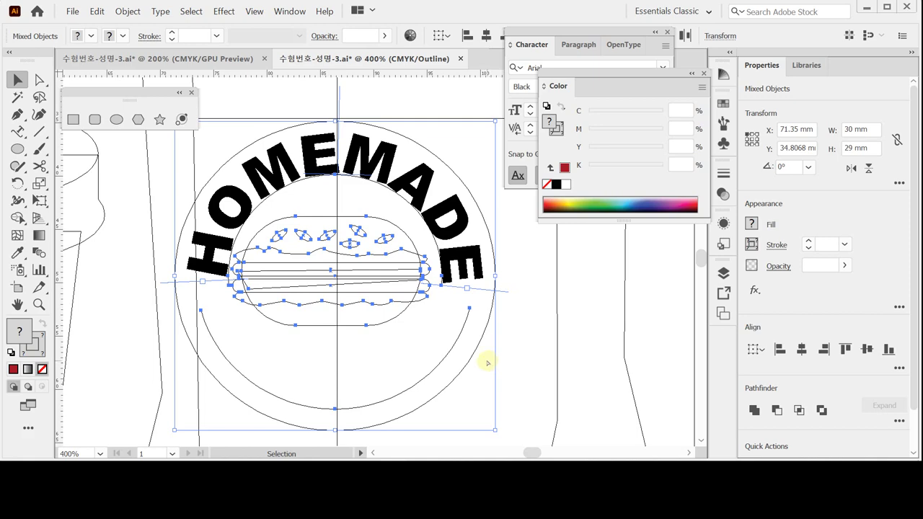
key("ctrl+y")
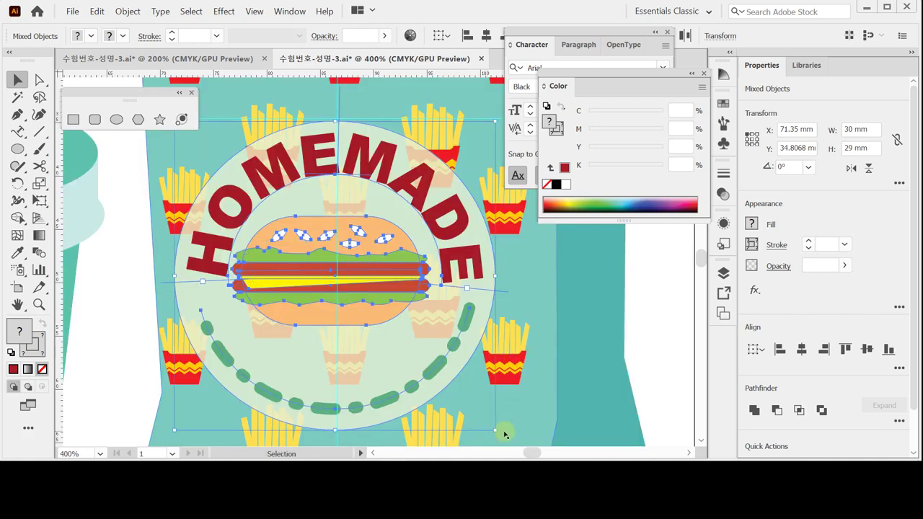
key("ctrl+minus")
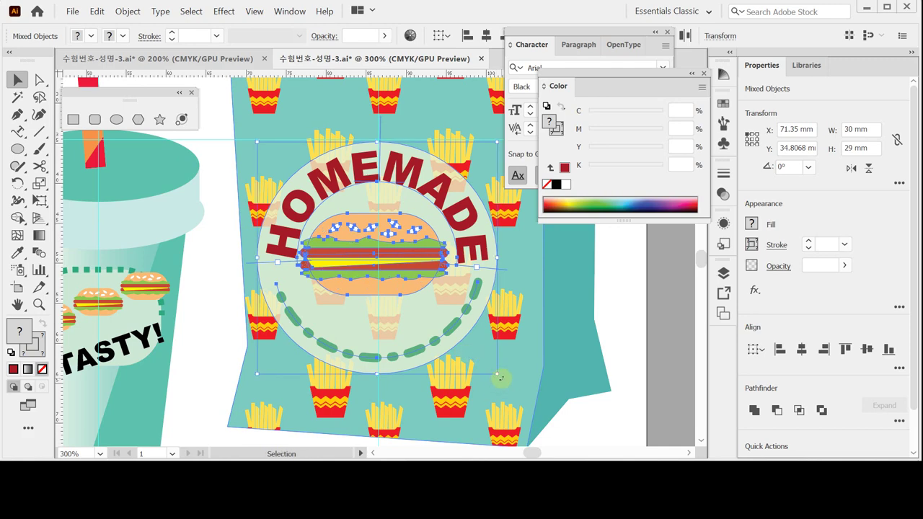
left_click_drag(500, 378, 492, 390)
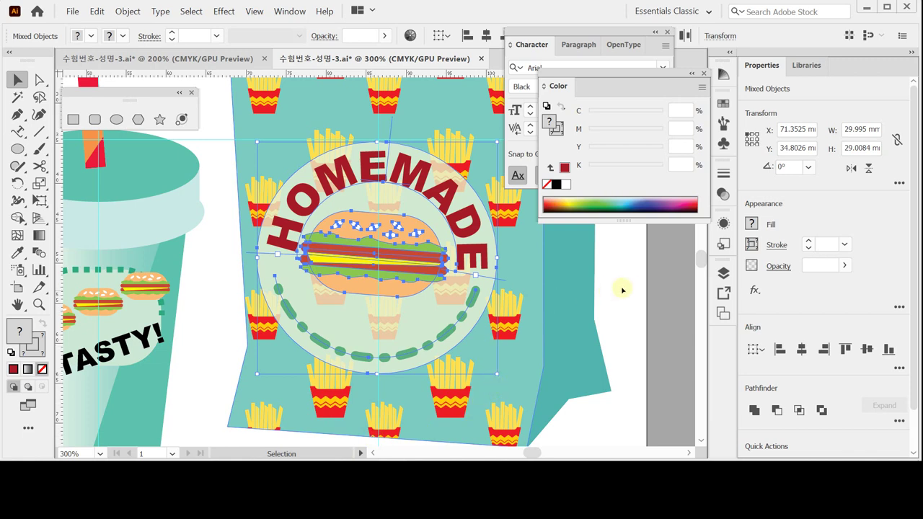
left_click(616, 313)
Close the floating Character, Color and shape-tool panels, and show the whole artboard with the guides hidden
key("ctrl+t")
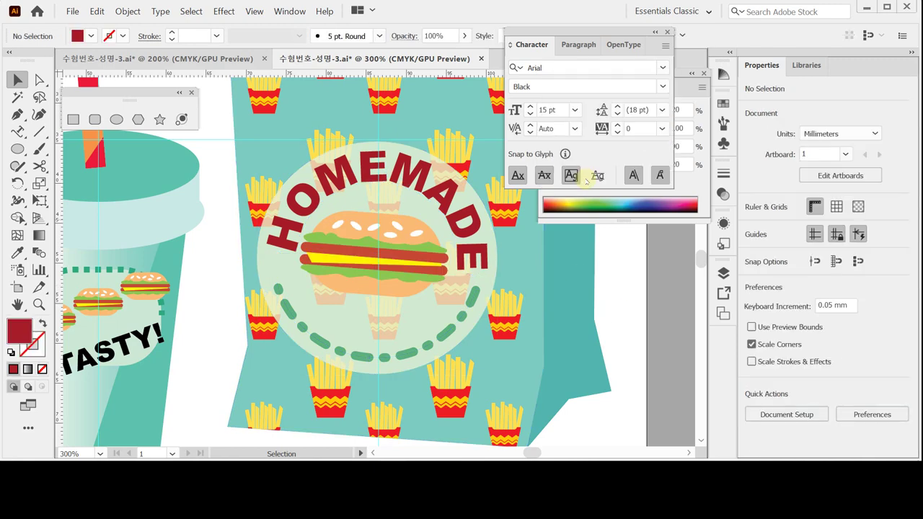
left_click(668, 33)
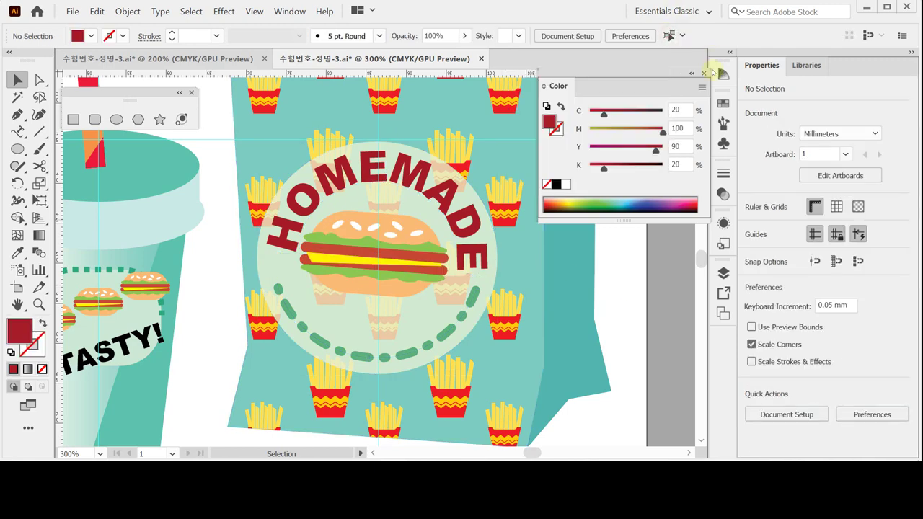
left_click(704, 73)
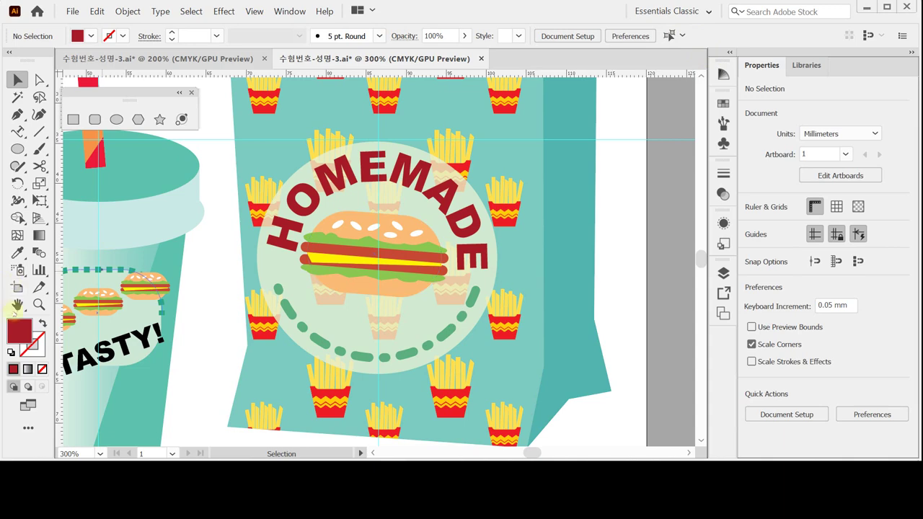
double_click(16, 305)
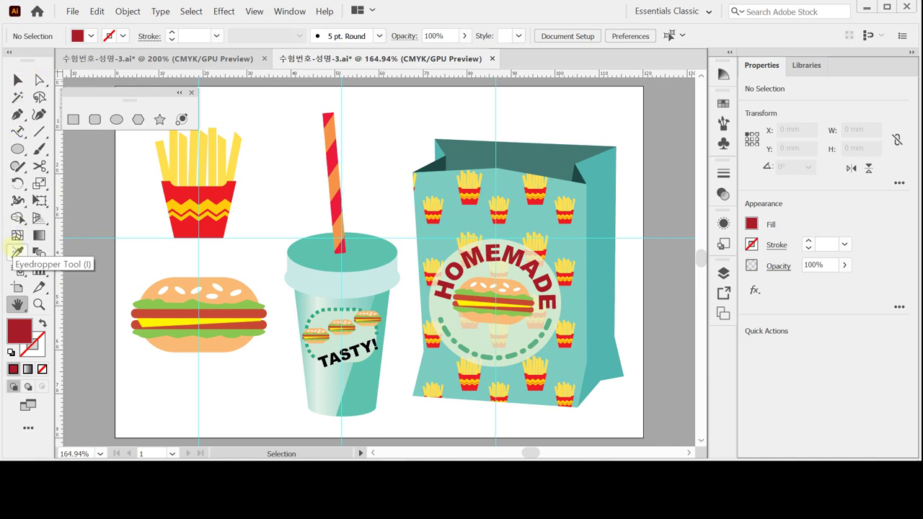
key("ctrl+semicolon")
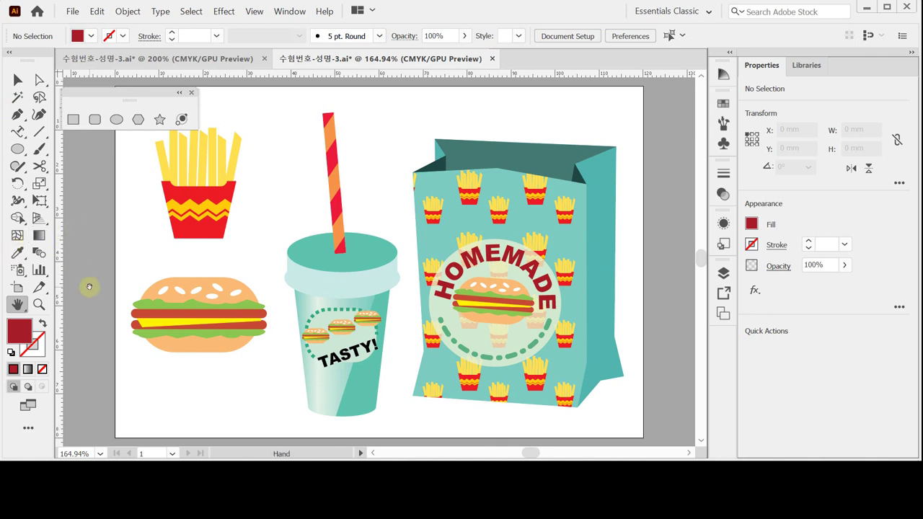
left_click(191, 92)
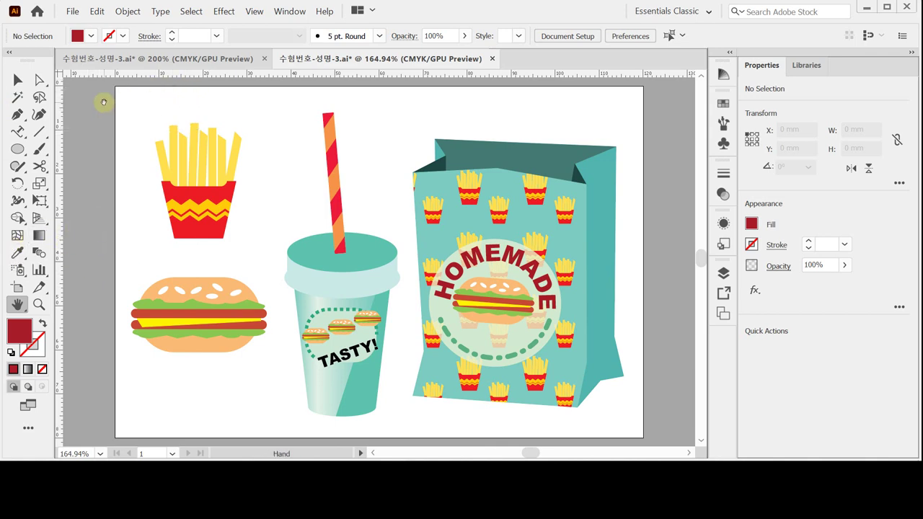
Save the document as 수험번호-성명-3.ai in the GTQ folder, replacing the existing file, in Illustrator 2020 format with the default options
left_click(72, 12)
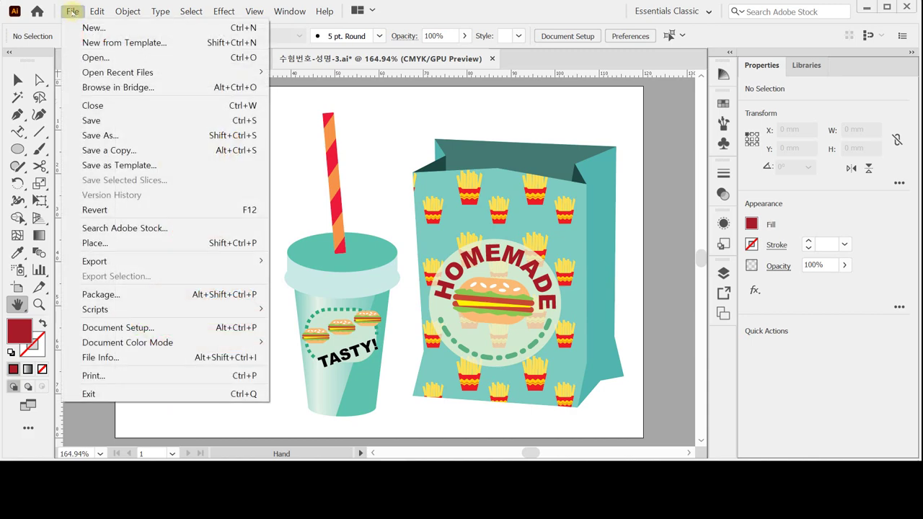
left_click(102, 135)
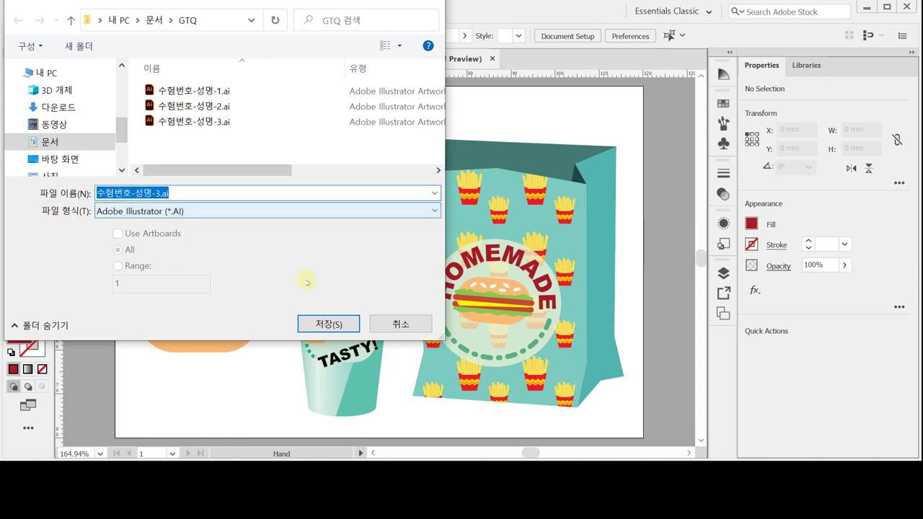
left_click(328, 324)
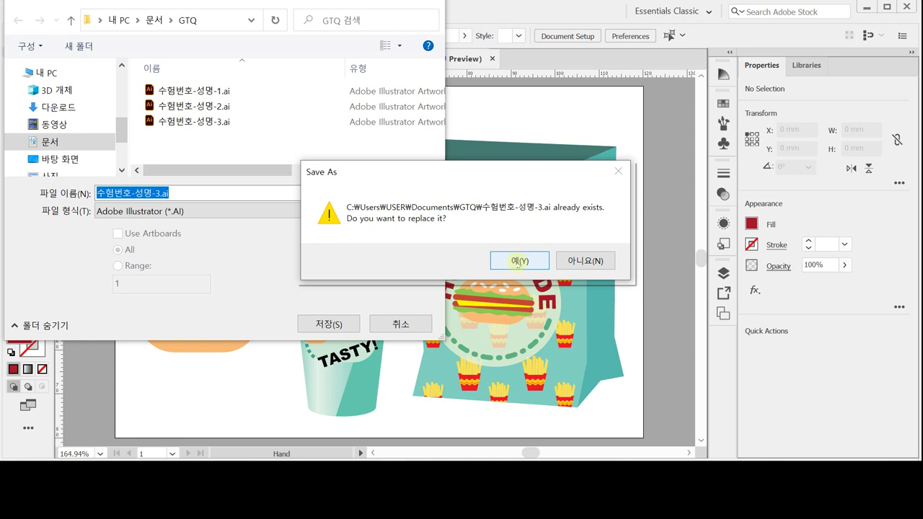
left_click(518, 262)
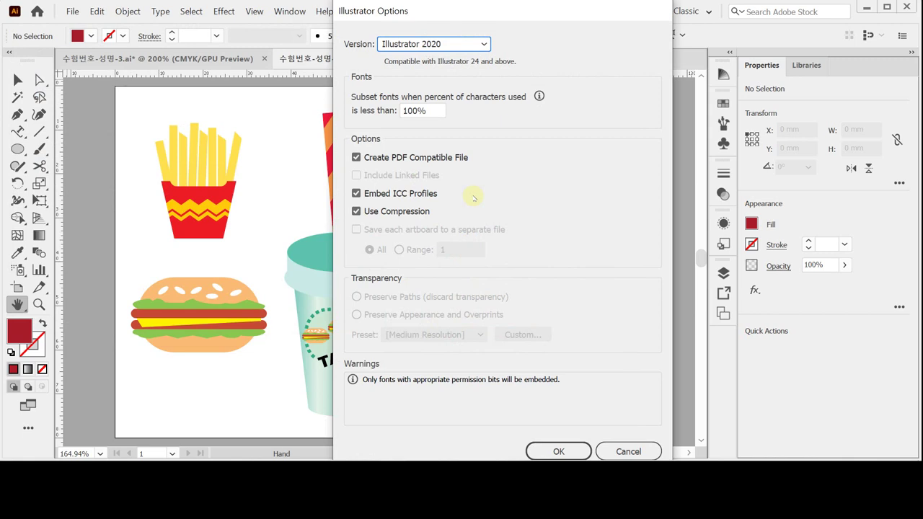
left_click(582, 452)
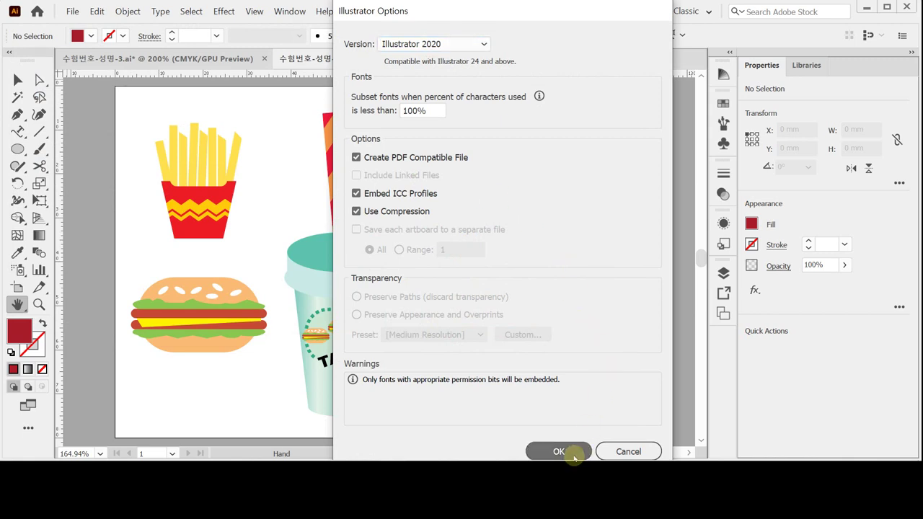